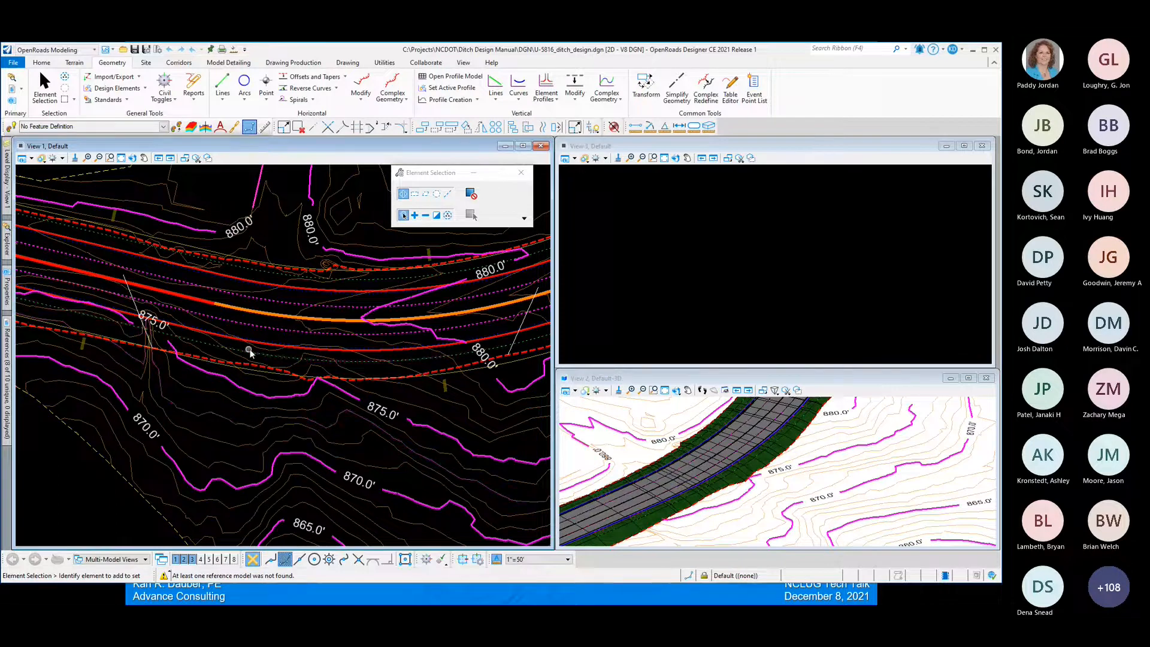
- Set the existing-ground terrain model with the contours as the active terrain model
mouse_move(261, 343)
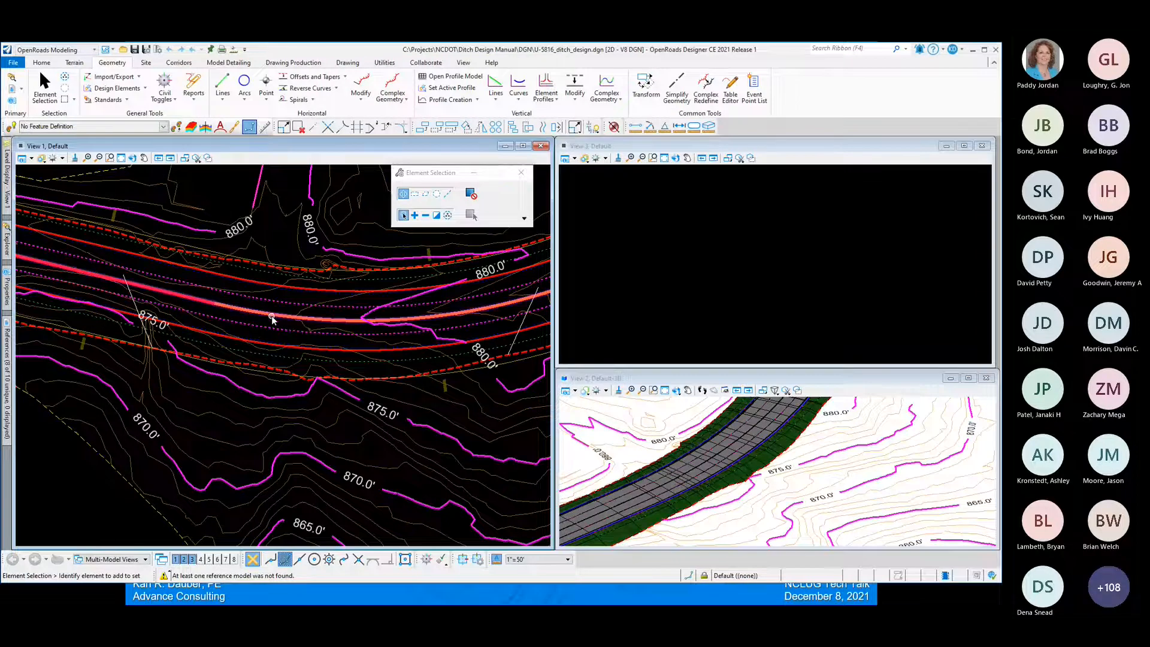
mouse_move(273, 317)
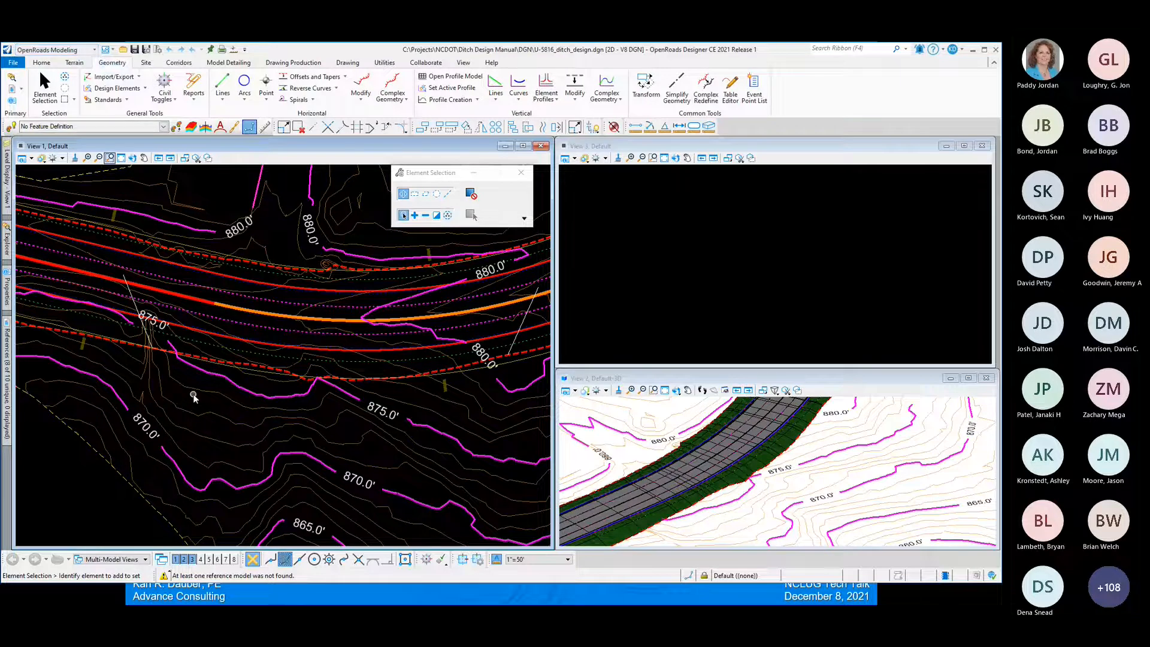
click(214, 390)
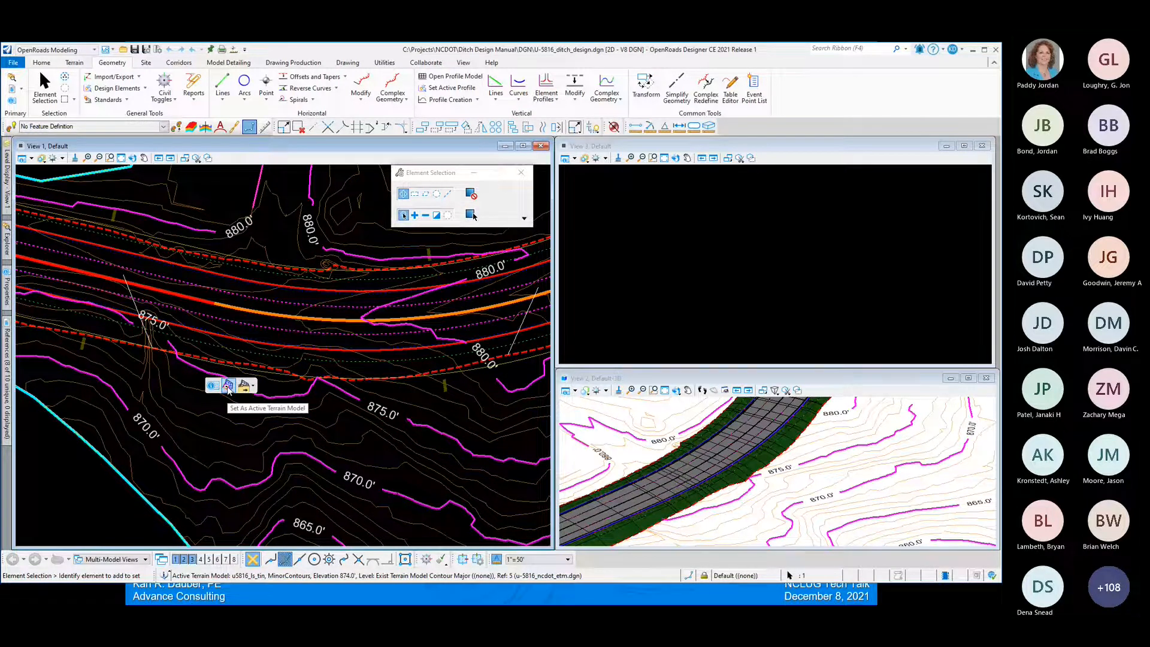
click(228, 388)
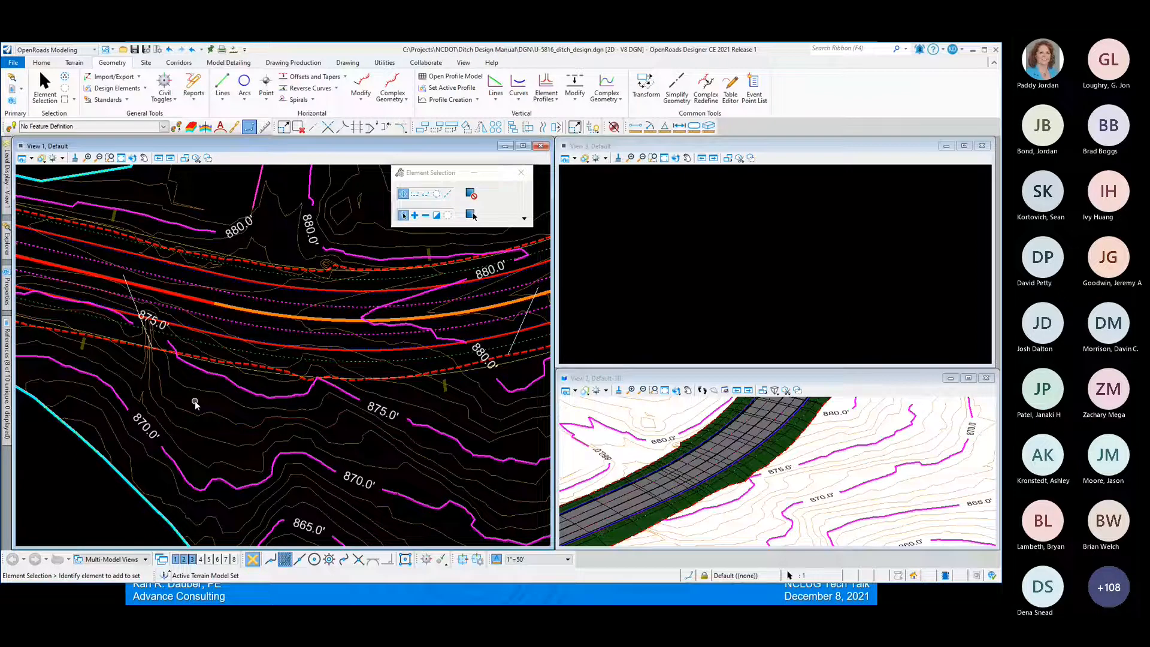
- Open the corridor template editor and bring up the file browser for choosing a template library
click(186, 65)
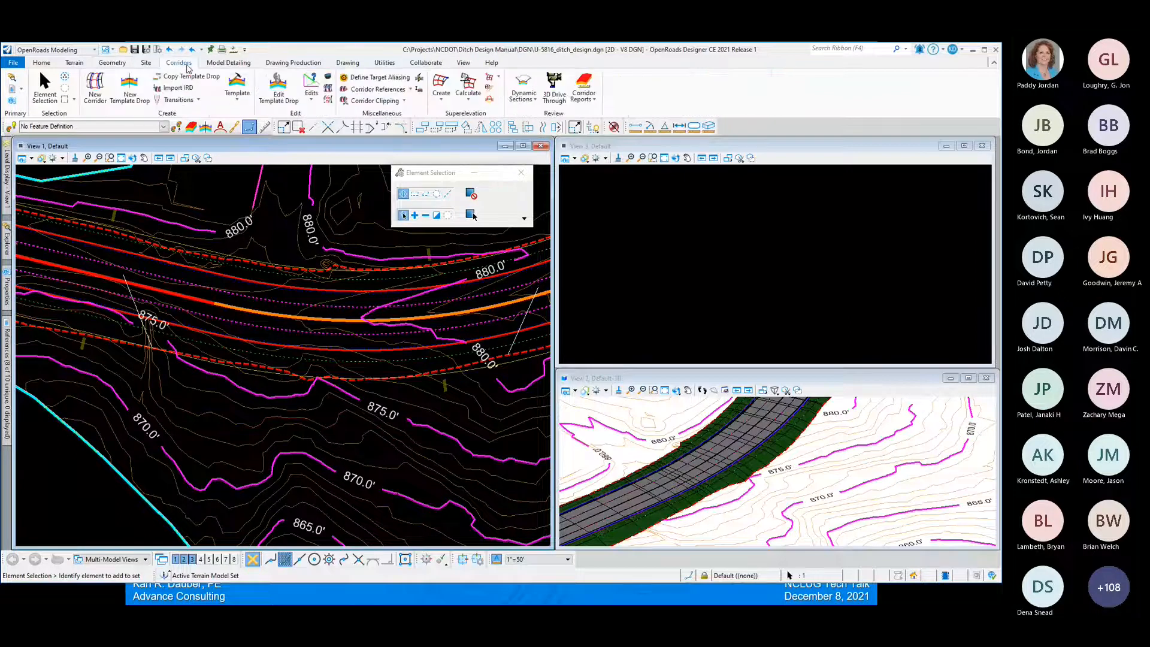
click(236, 82)
key(Return)
click(83, 112)
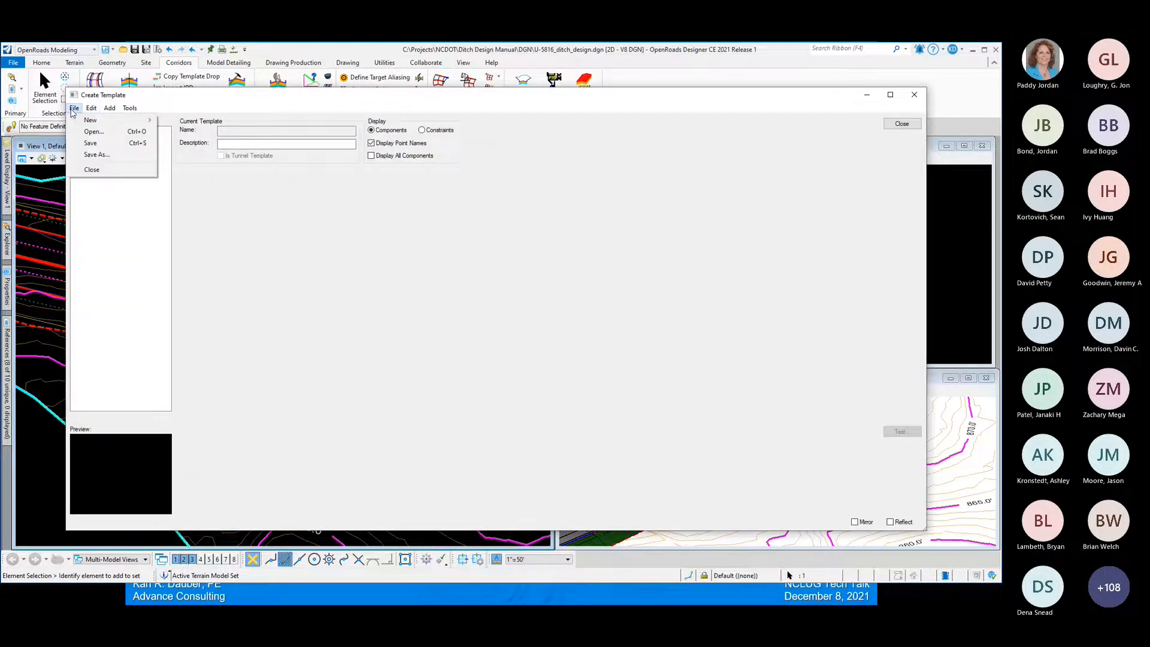
click(91, 132)
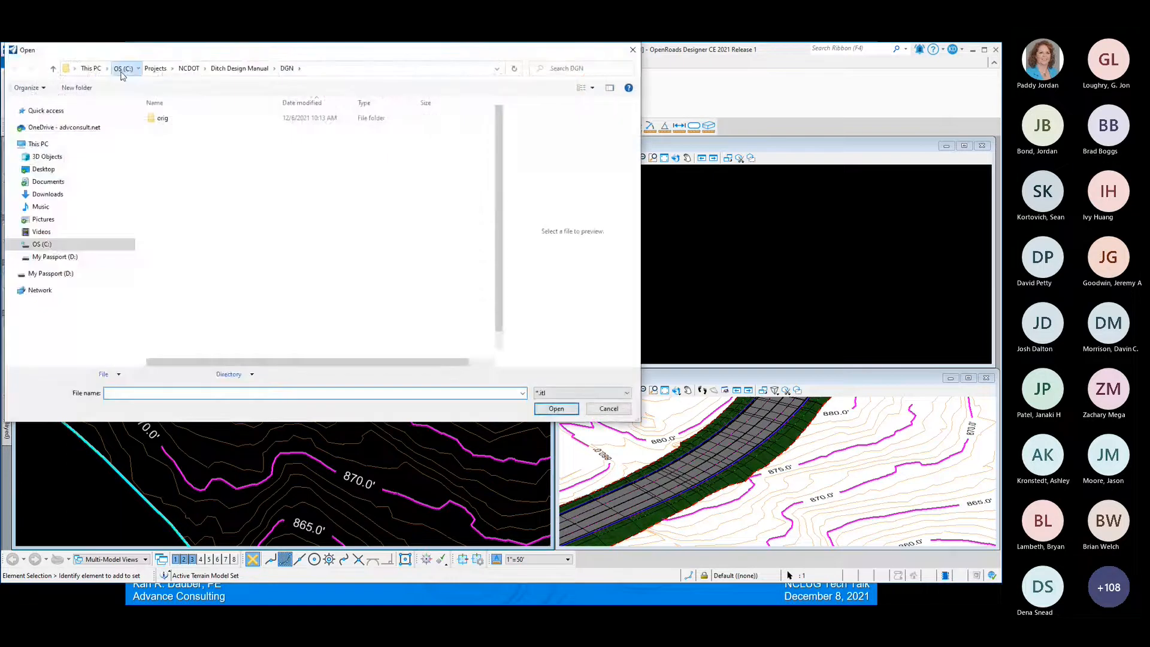
- Browse to Configuration\Organization-Civil\Disciplines\NCDOT_Hydraulics\Standards\Template Library inside C:\MICROSTATION_CONNECT_WORKSPACE-10.10
click(123, 69)
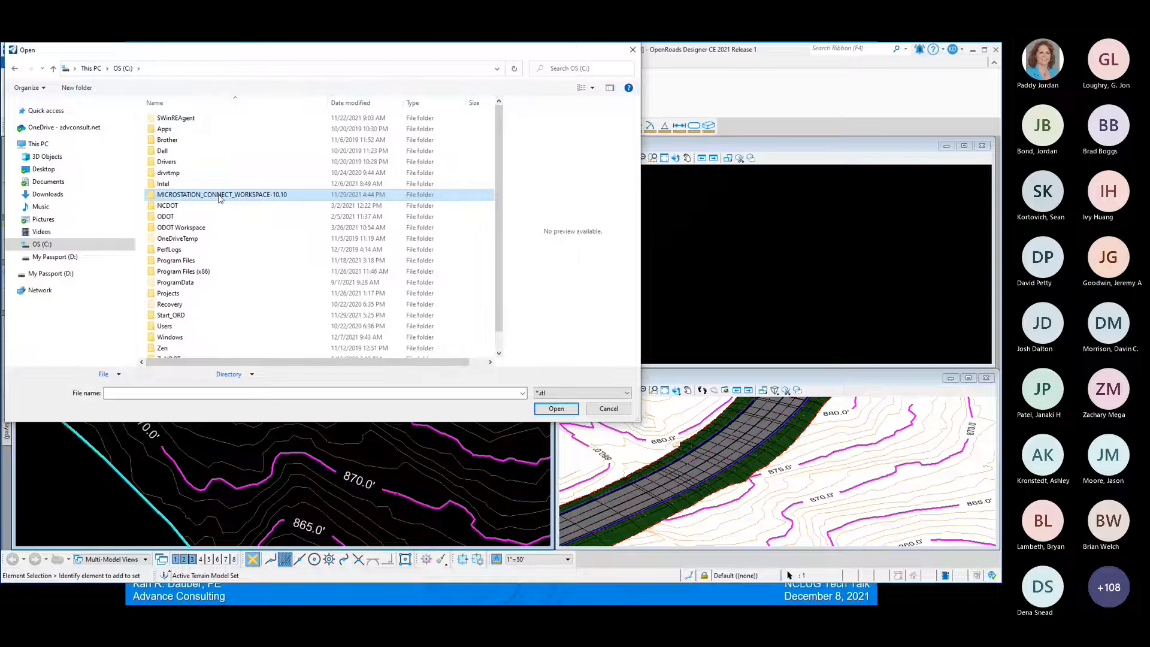
double_click(219, 196)
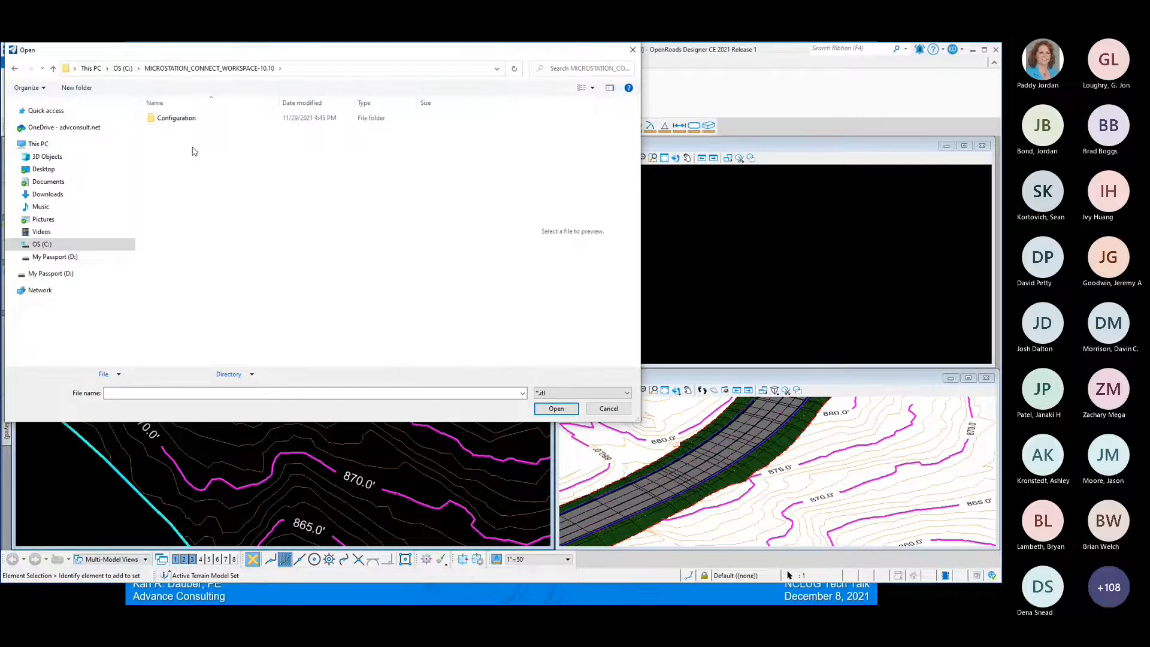
double_click(191, 118)
double_click(191, 128)
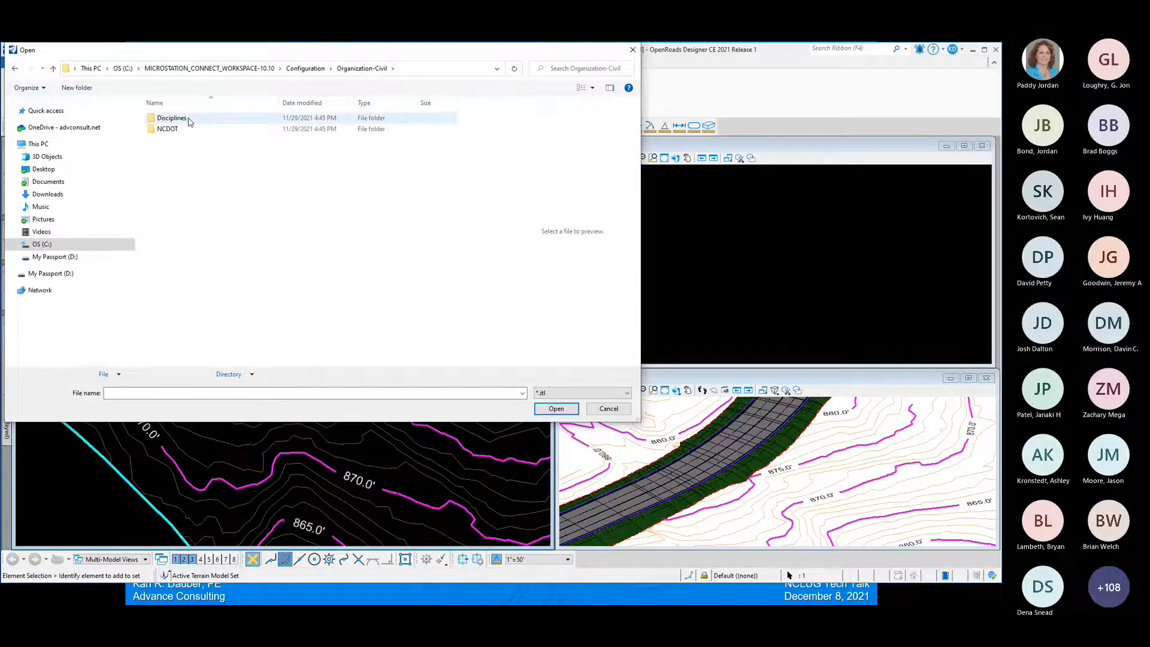
double_click(190, 120)
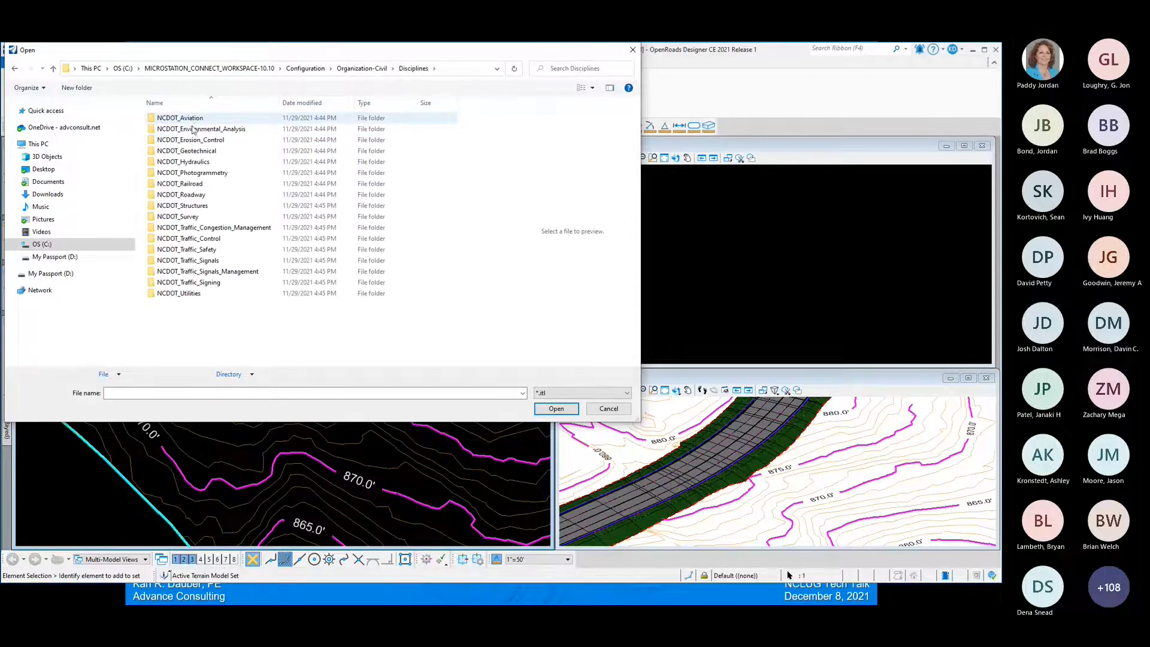
double_click(204, 164)
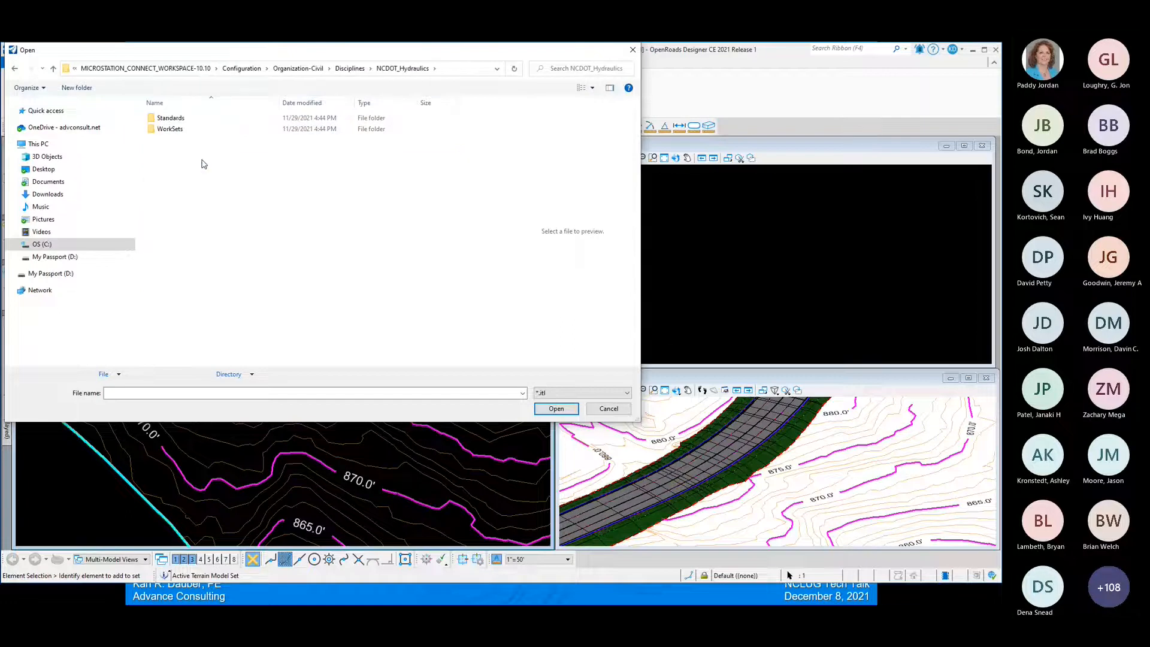
double_click(180, 119)
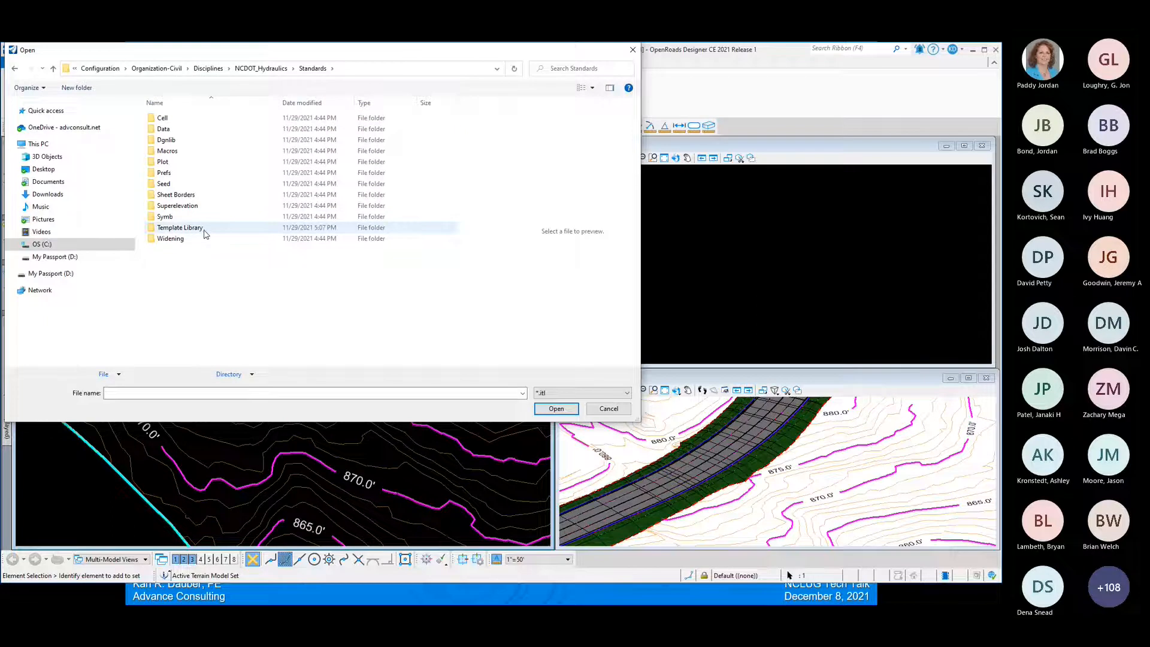
double_click(179, 227)
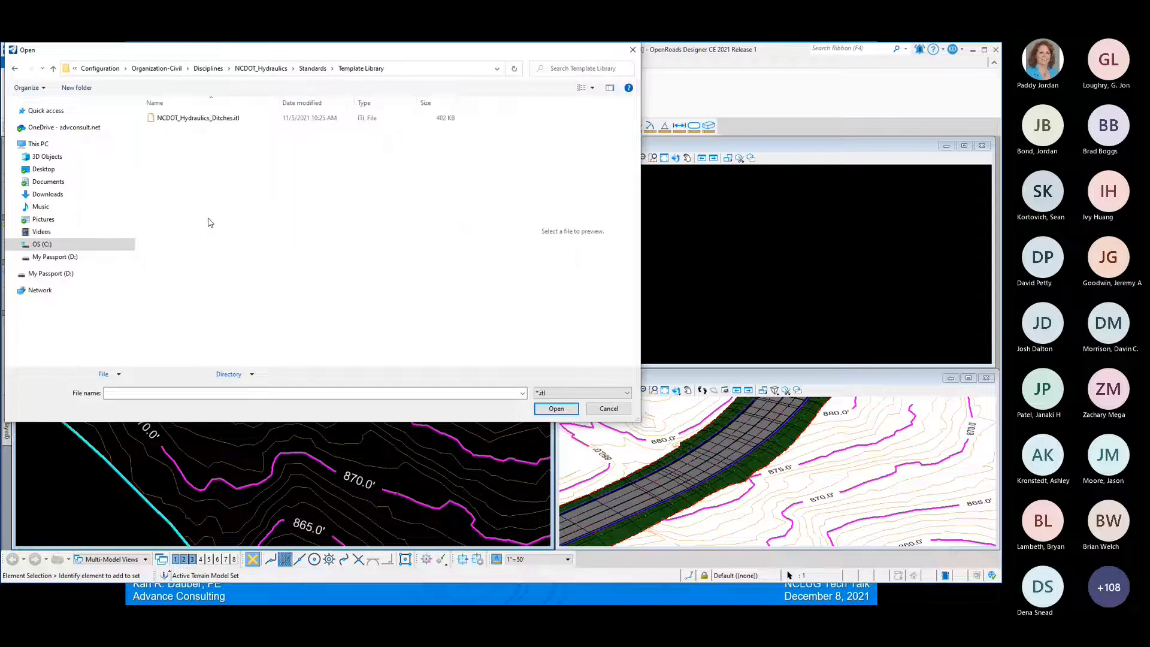
- Load the NCDOT_Hydraulics_Ditches.itl template library and close the template editor
click(200, 123)
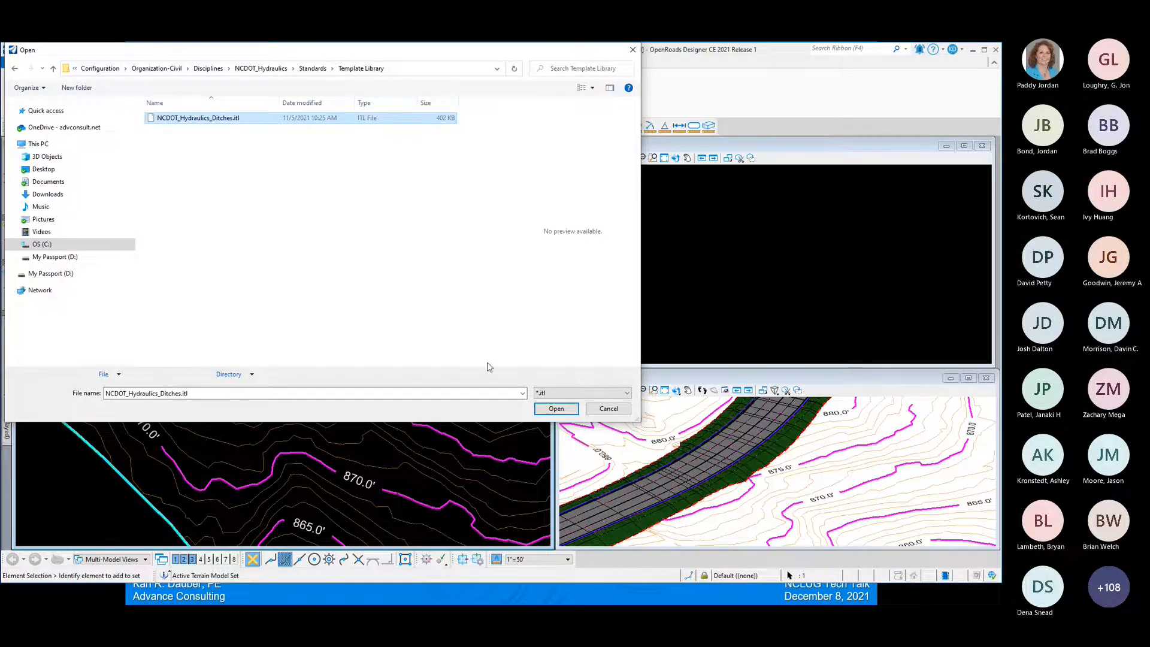
click(548, 410)
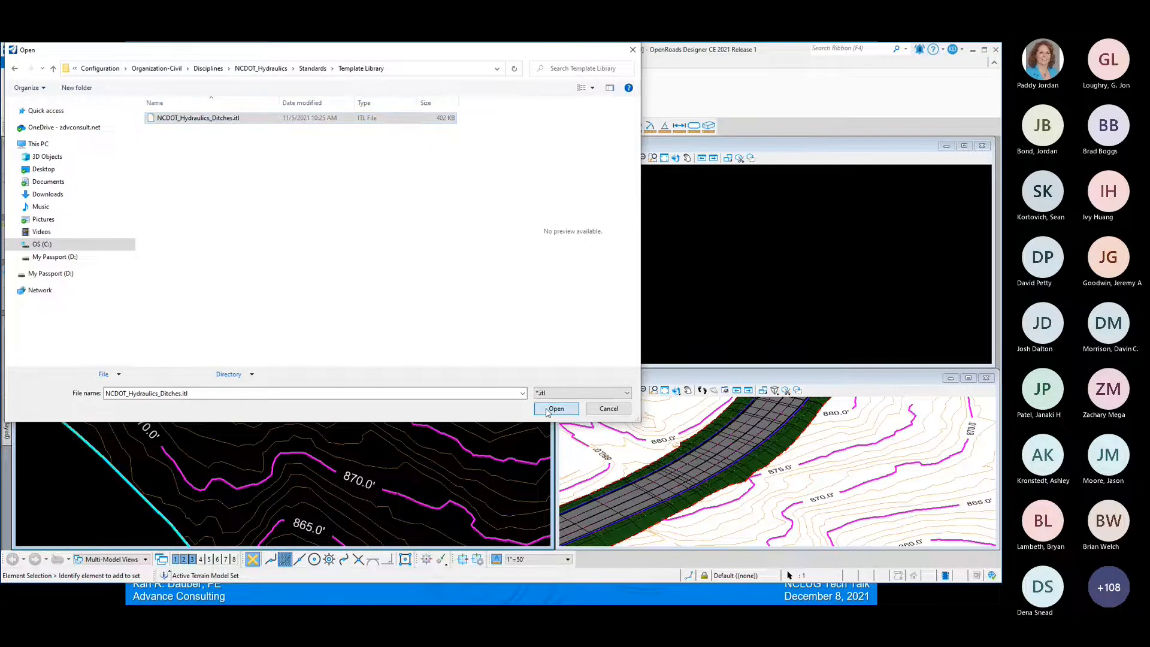
click(888, 125)
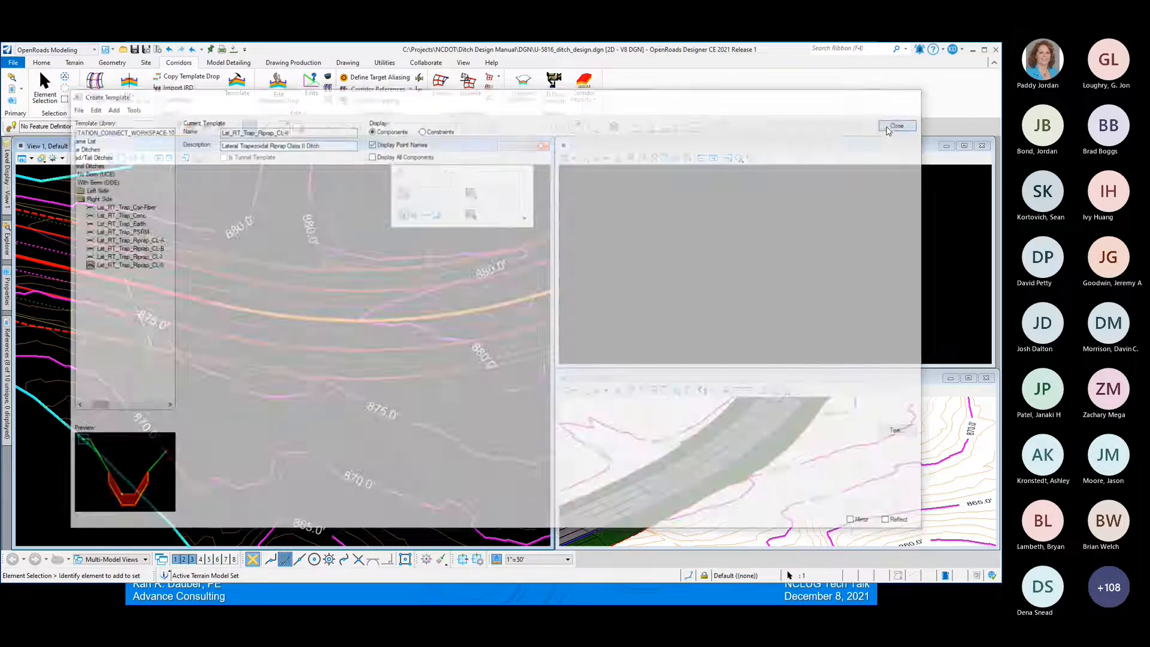
- Start a corridor with feature definition HYD w/Contours, using the slope stake fill line south of the road as baseline and its active profile
mouse_move(540, 254)
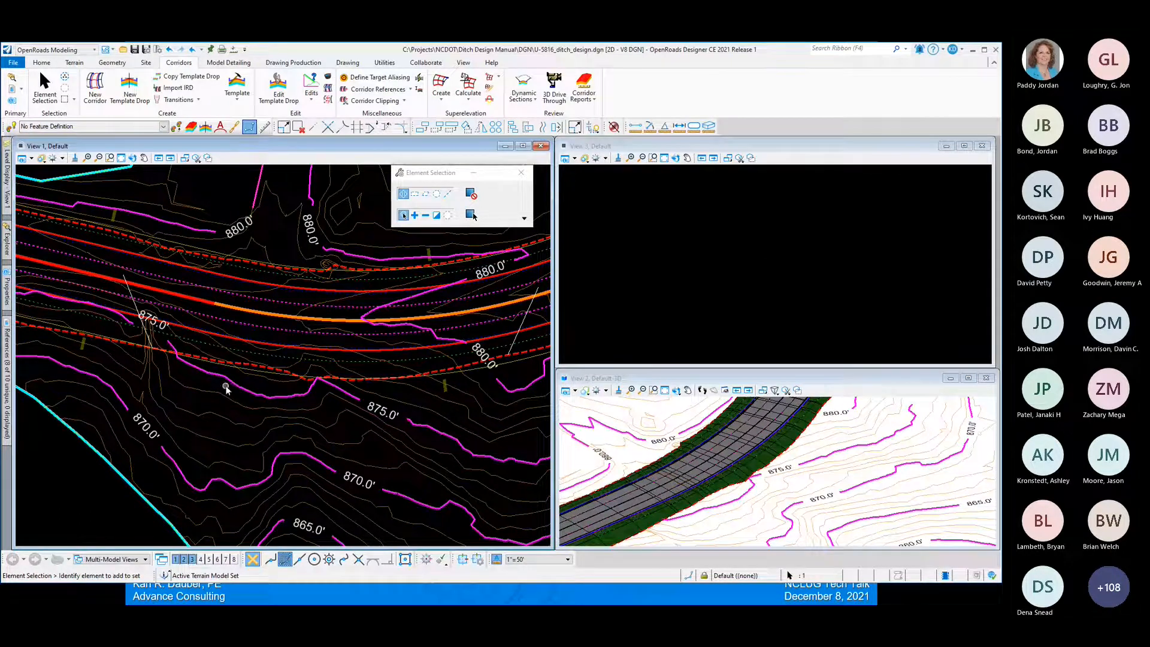
click(95, 98)
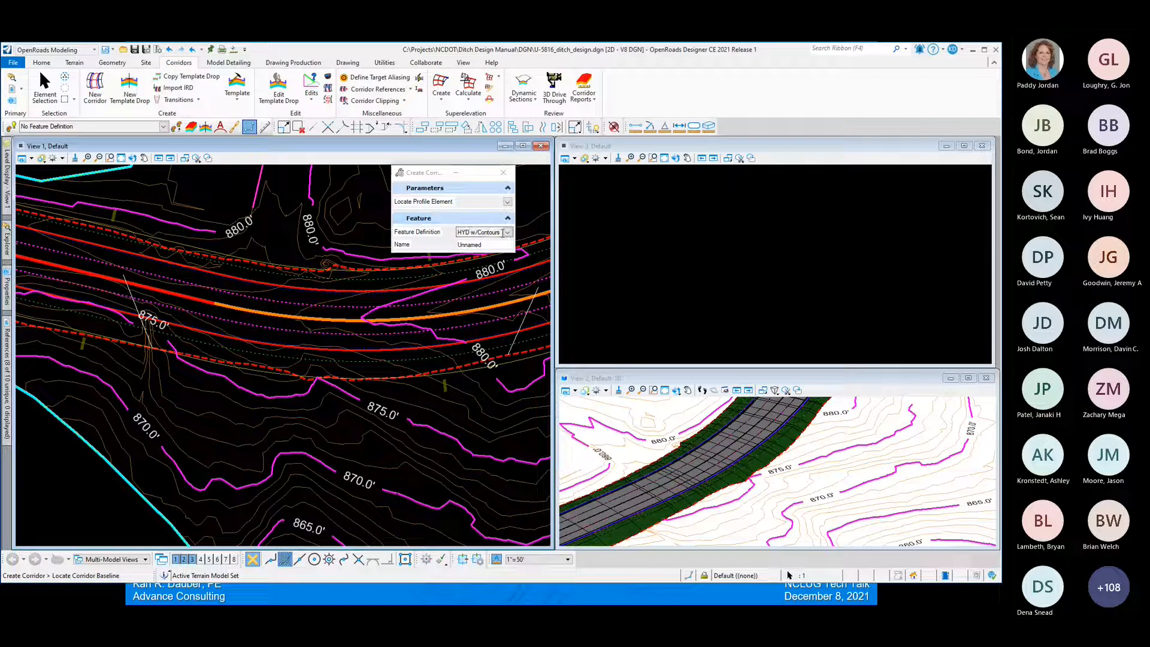
click(508, 232)
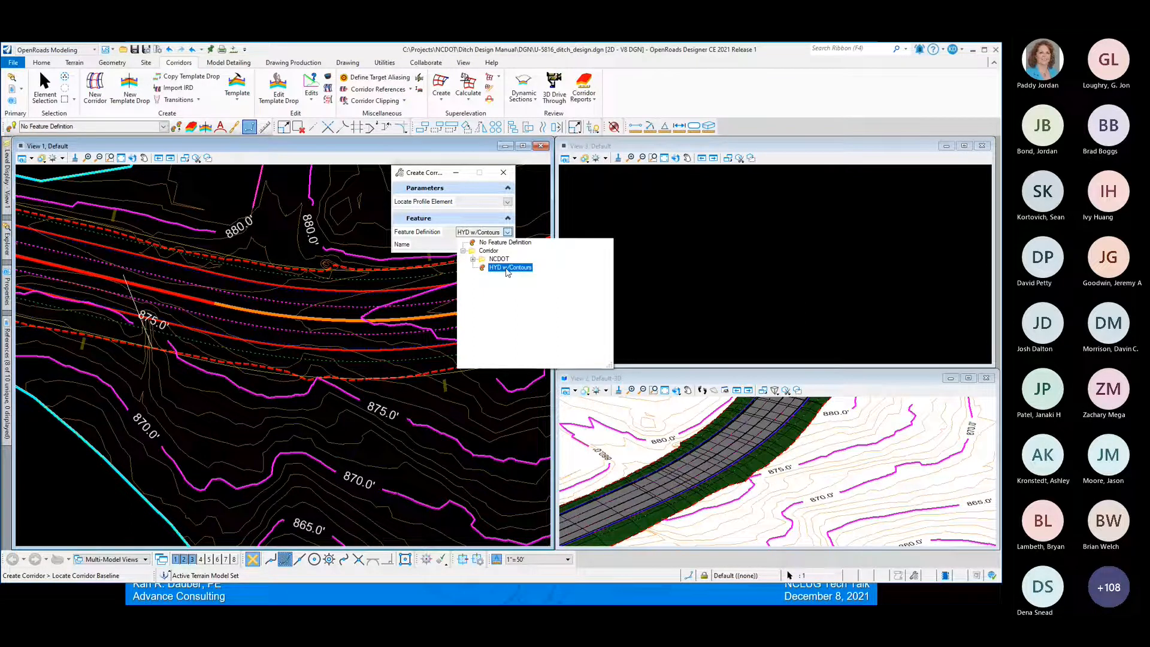
click(506, 269)
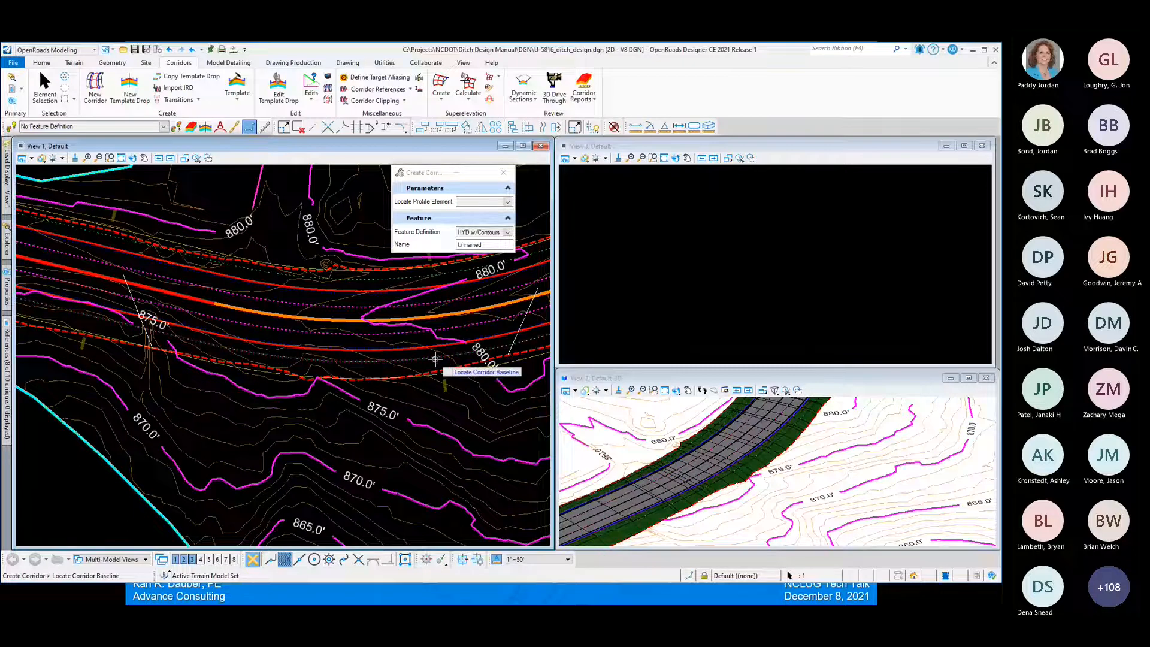
mouse_move(444, 367)
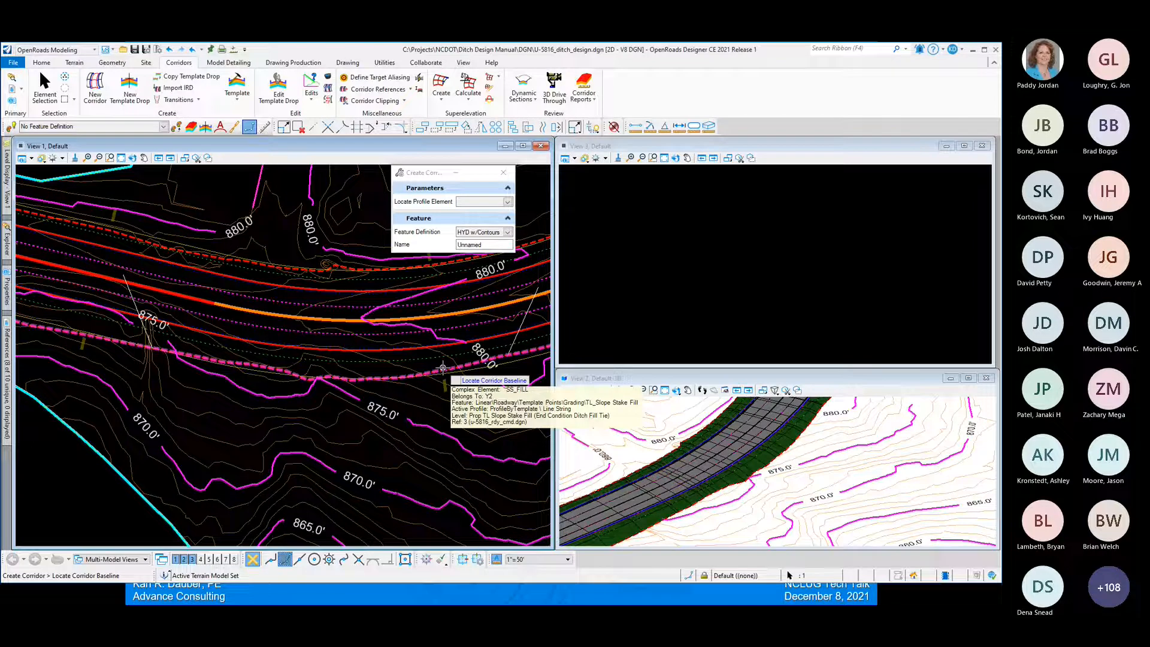
click(443, 368)
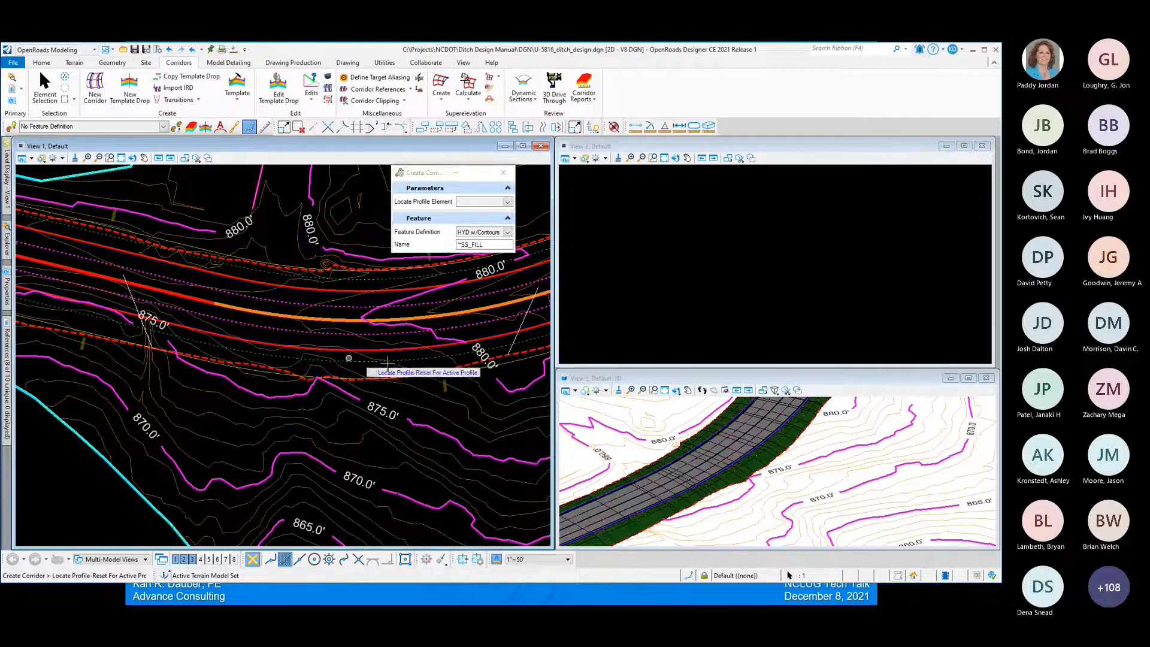
right_click(211, 403)
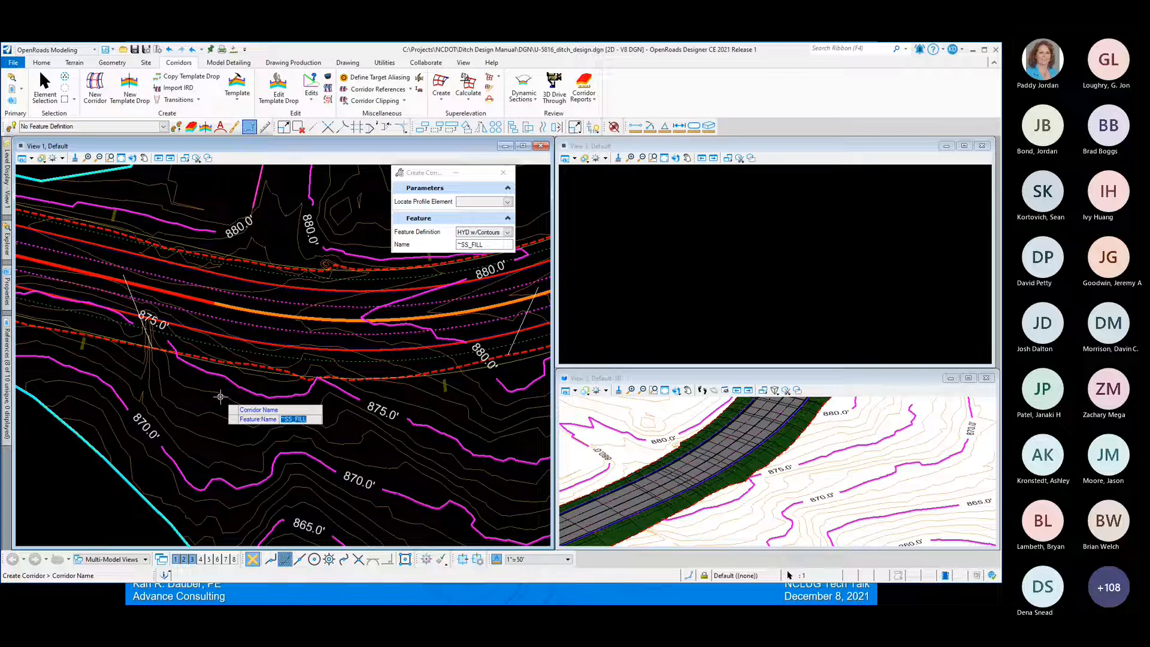
- Name the corridor LateralDitch-1-Cor and create it
text(LateralDitc)
text(h-1-)
text(Cor)
key(Return)
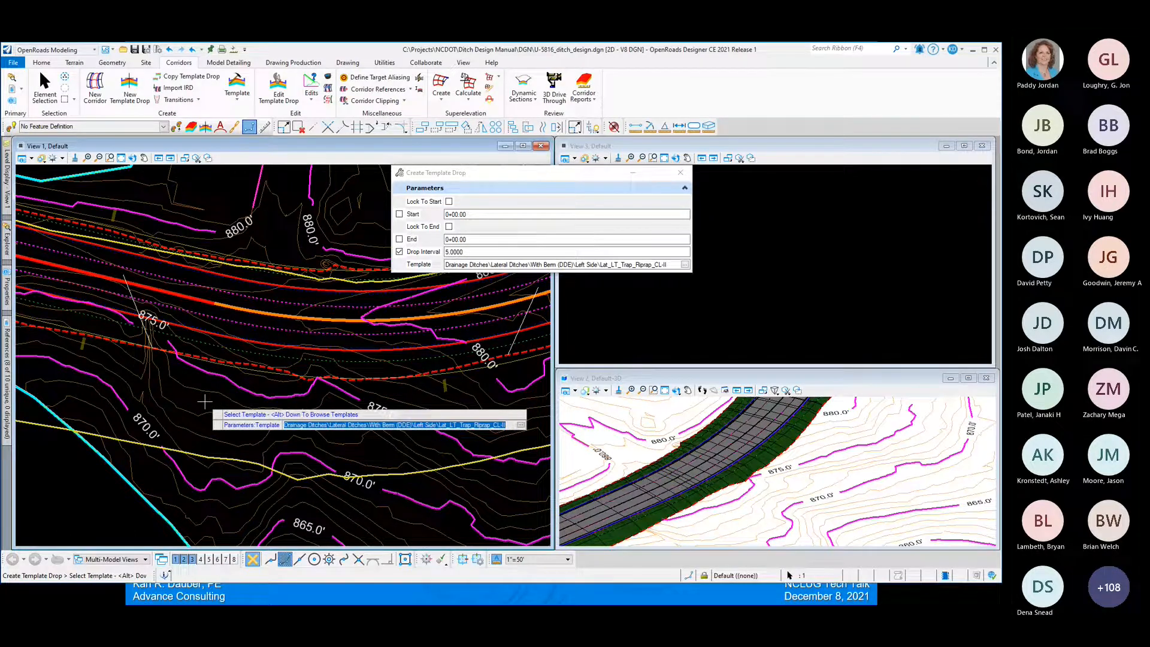
- Choose Lat_LT_Trap_Riprap_CL-B from Lateral Ditches, With Berm (DDE), Left Side as the template for the template drop
key(alt+Down)
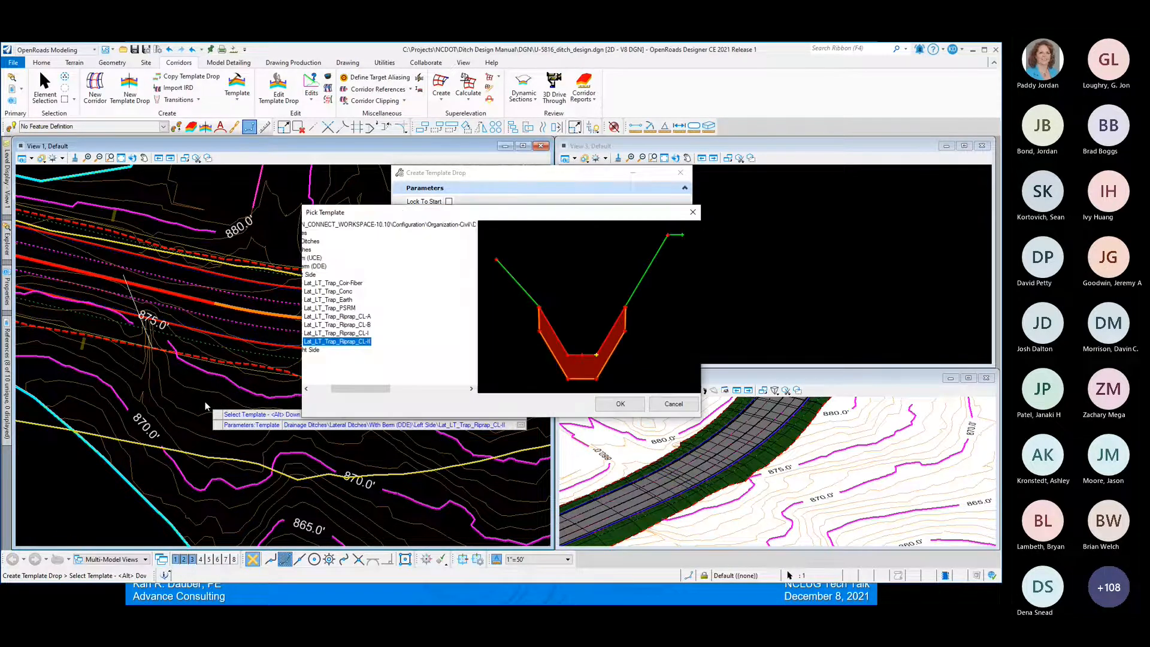
drag(353, 388, 306, 391)
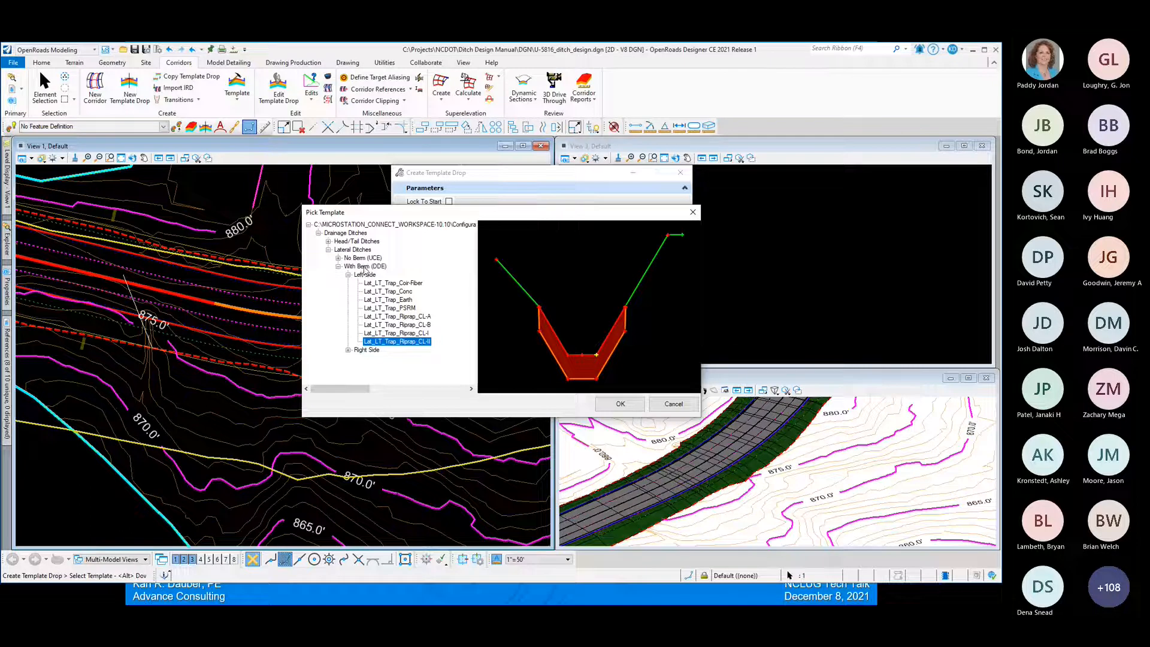
click(414, 326)
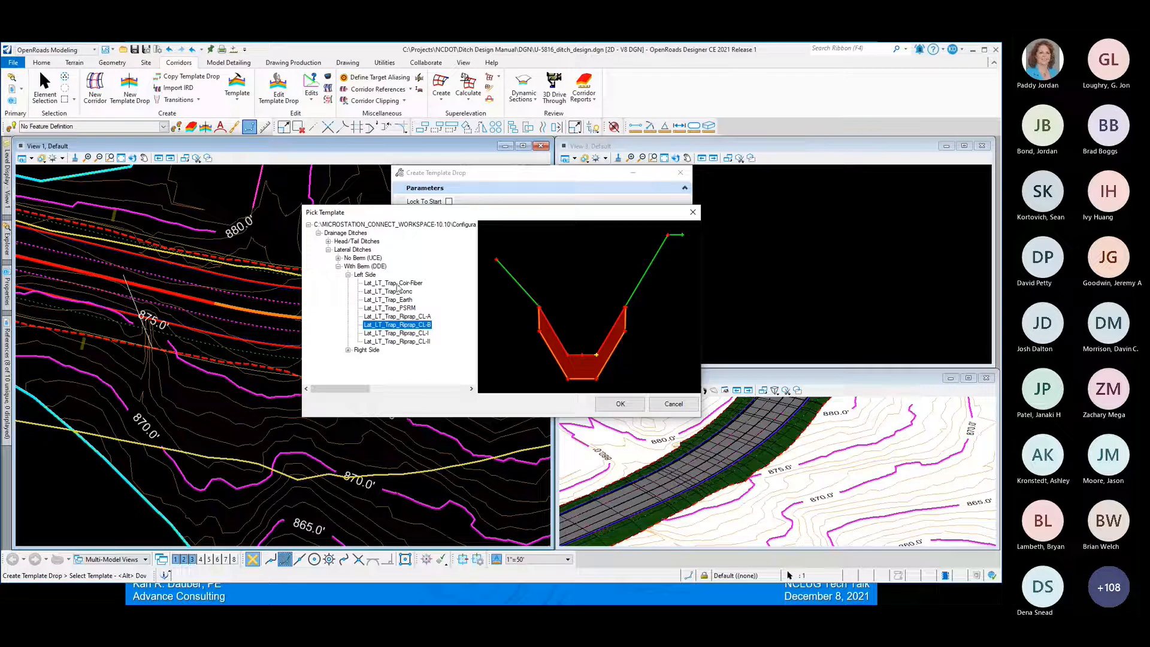
click(338, 258)
click(338, 258)
click(620, 403)
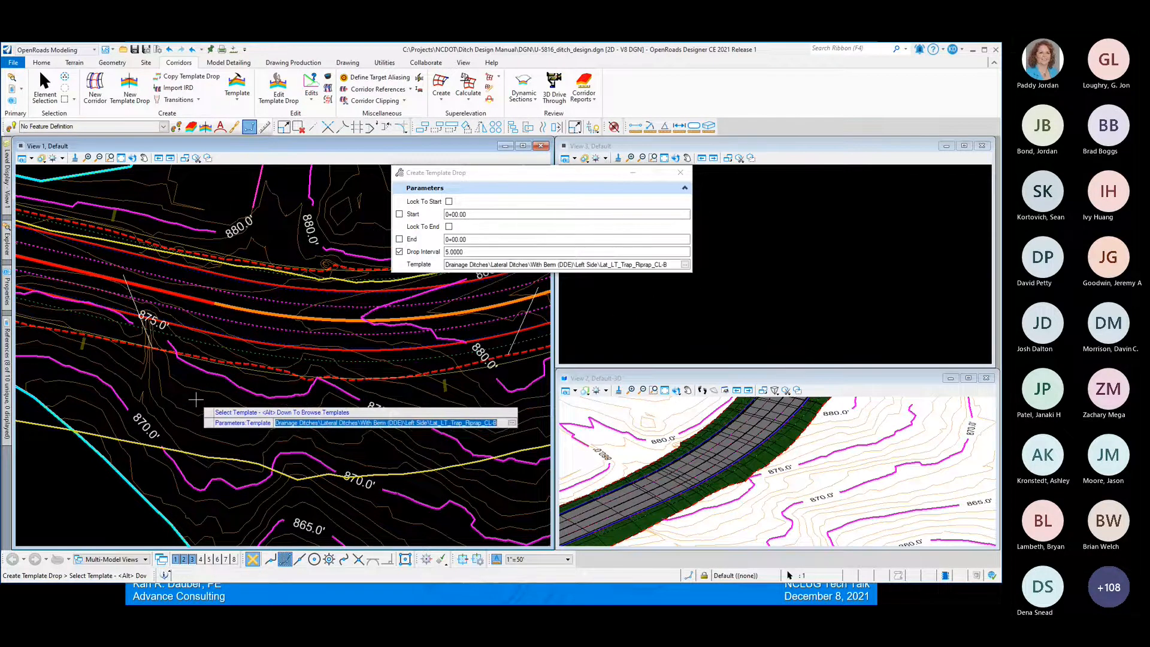
click(195, 399)
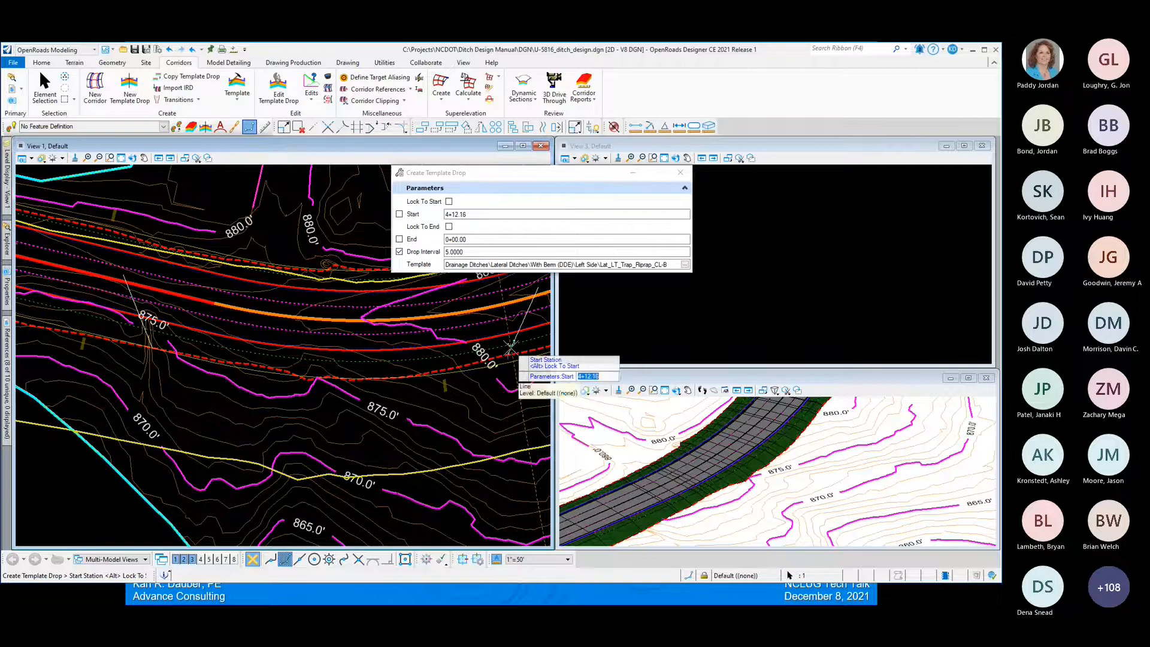
- Set the template drop's limits along the slope stake fill line, picking start station 4+15.94 and end station 7+34.34
scroll(512, 346, up, 2)
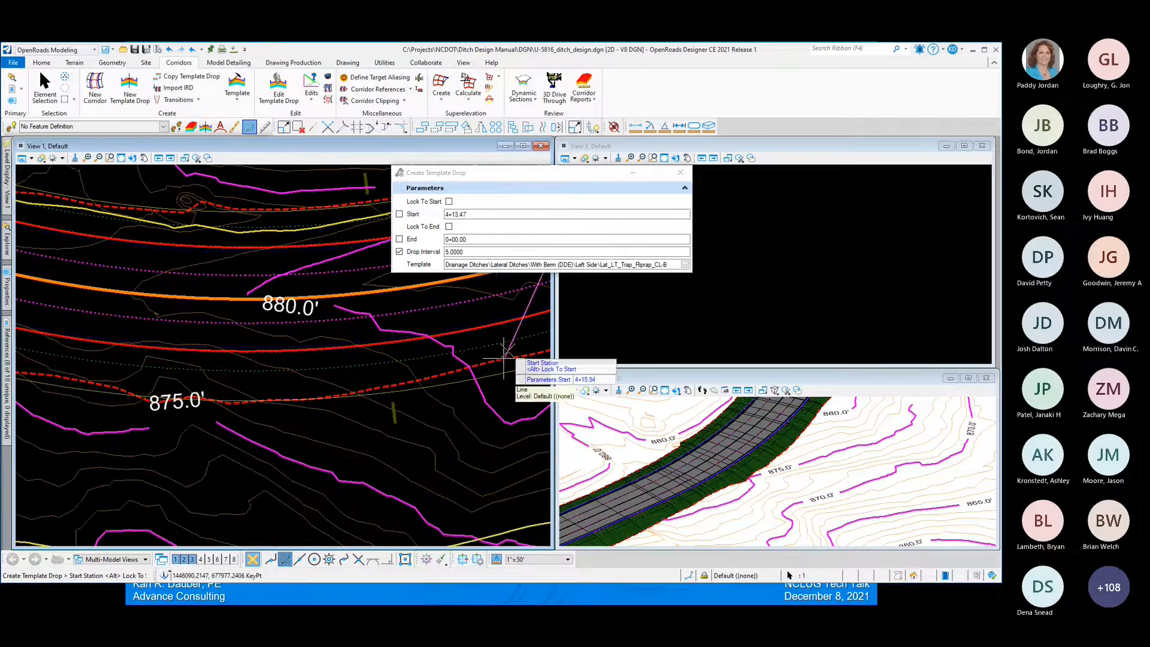
click(509, 358)
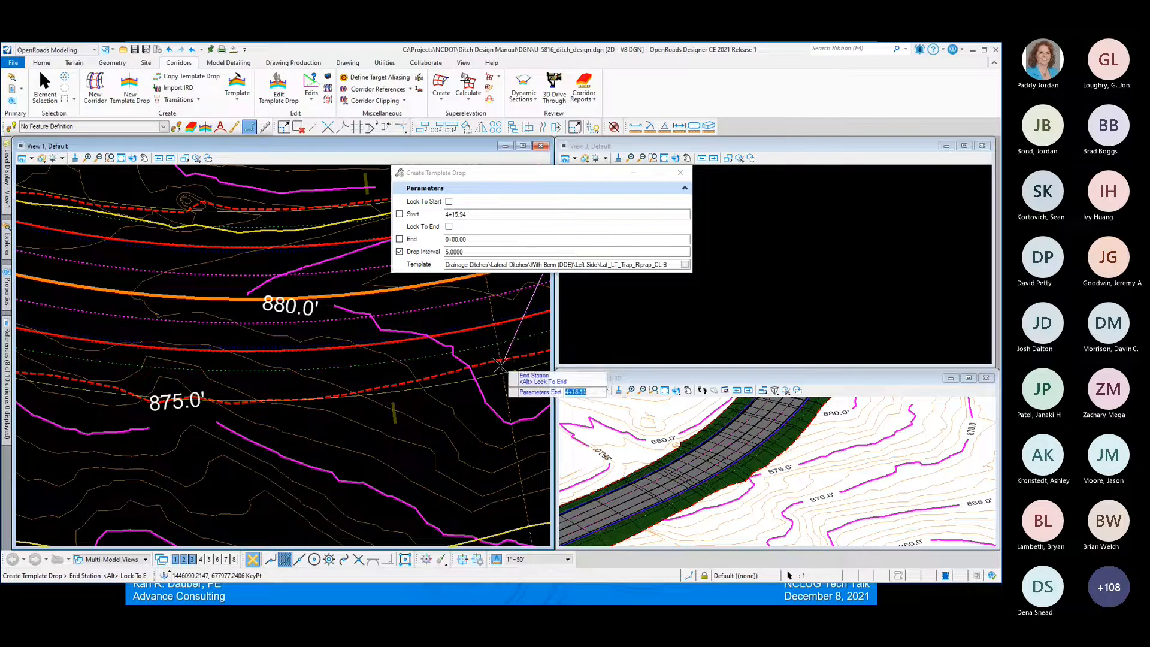
scroll(521, 392, down, 2)
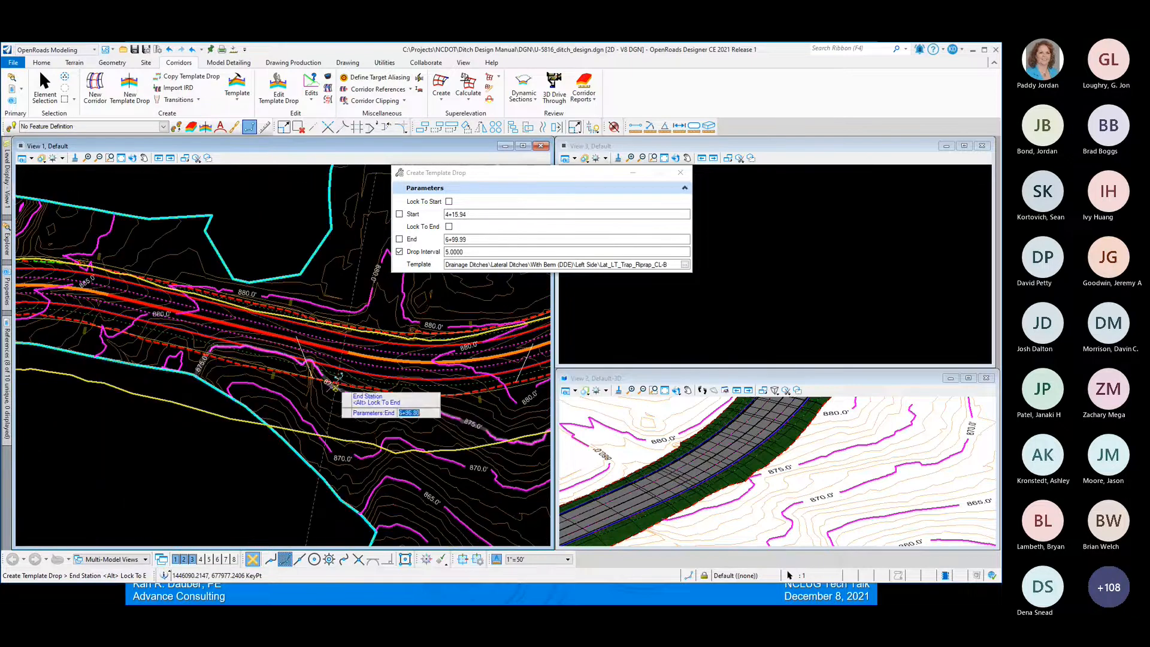
scroll(324, 323, up, 3)
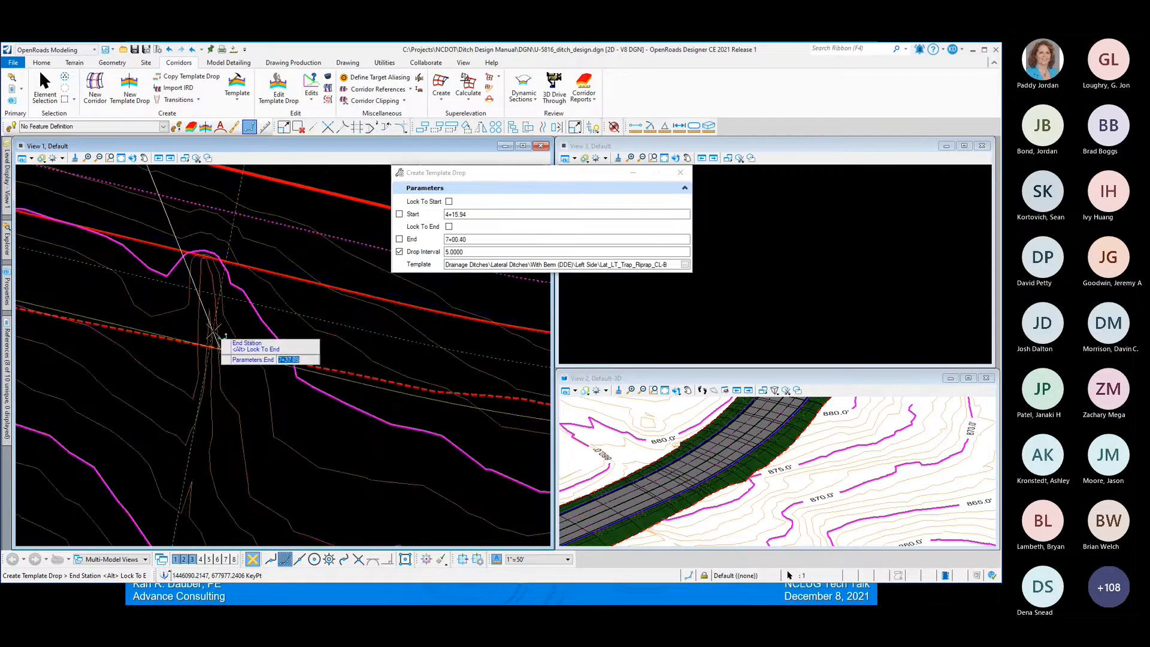
scroll(216, 341, up, 3)
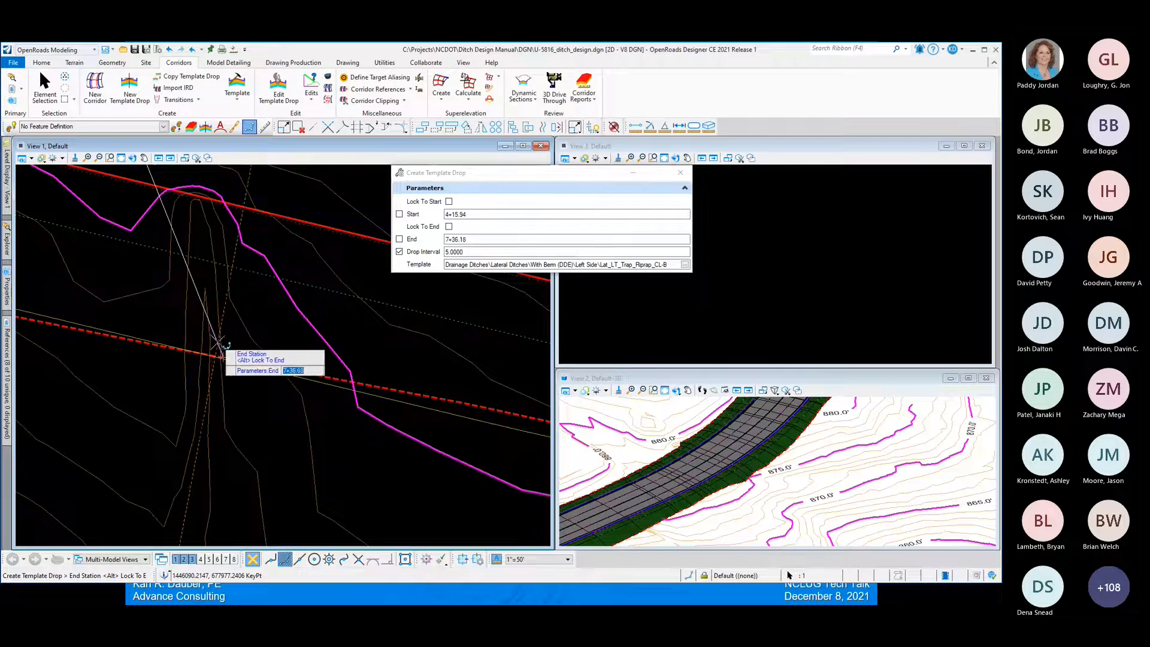
click(220, 344)
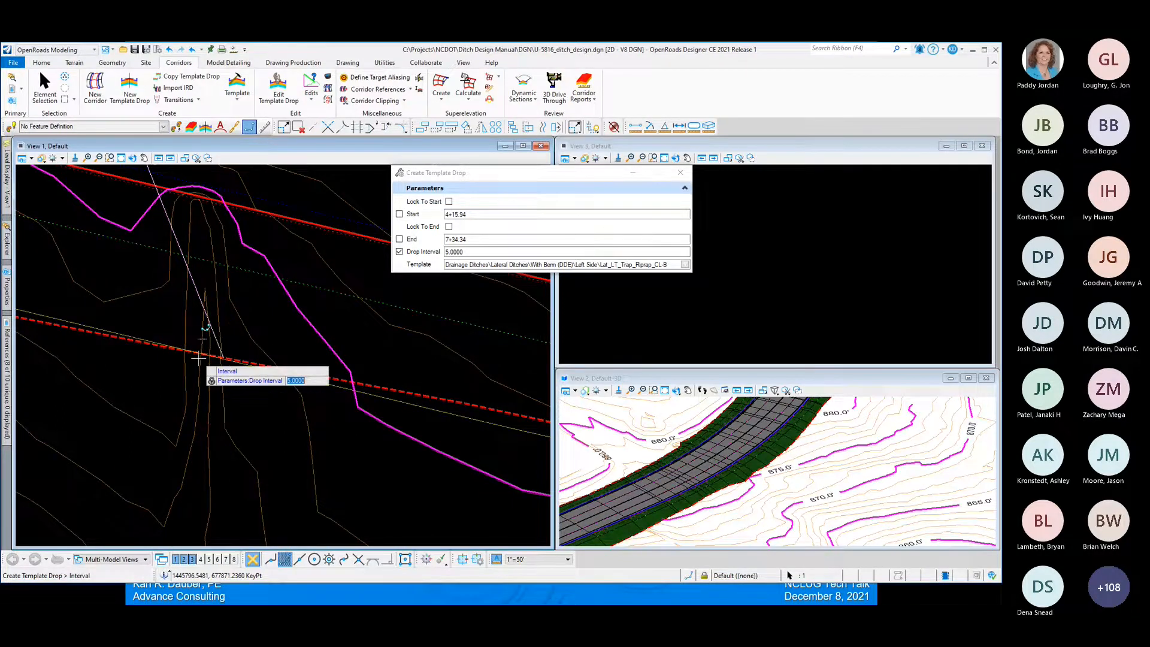
- Accept the 5.0000 drop interval, place the riprap ditch template drop and end the command
scroll(179, 363, down, 2)
scroll(179, 363, down, 3)
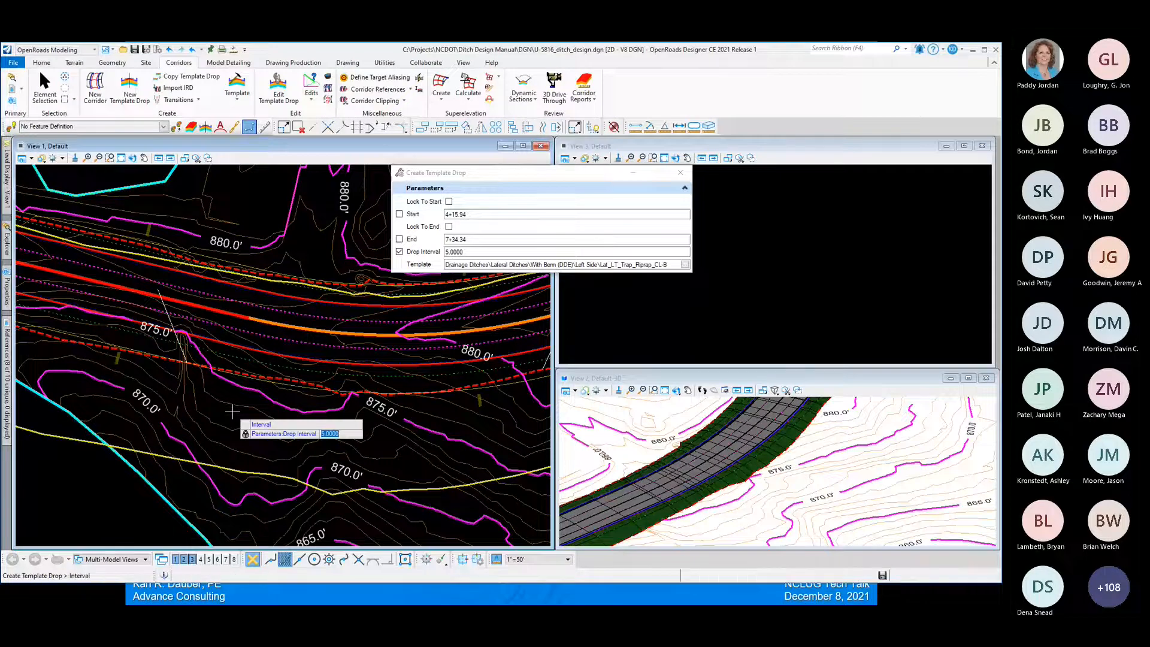
click(233, 411)
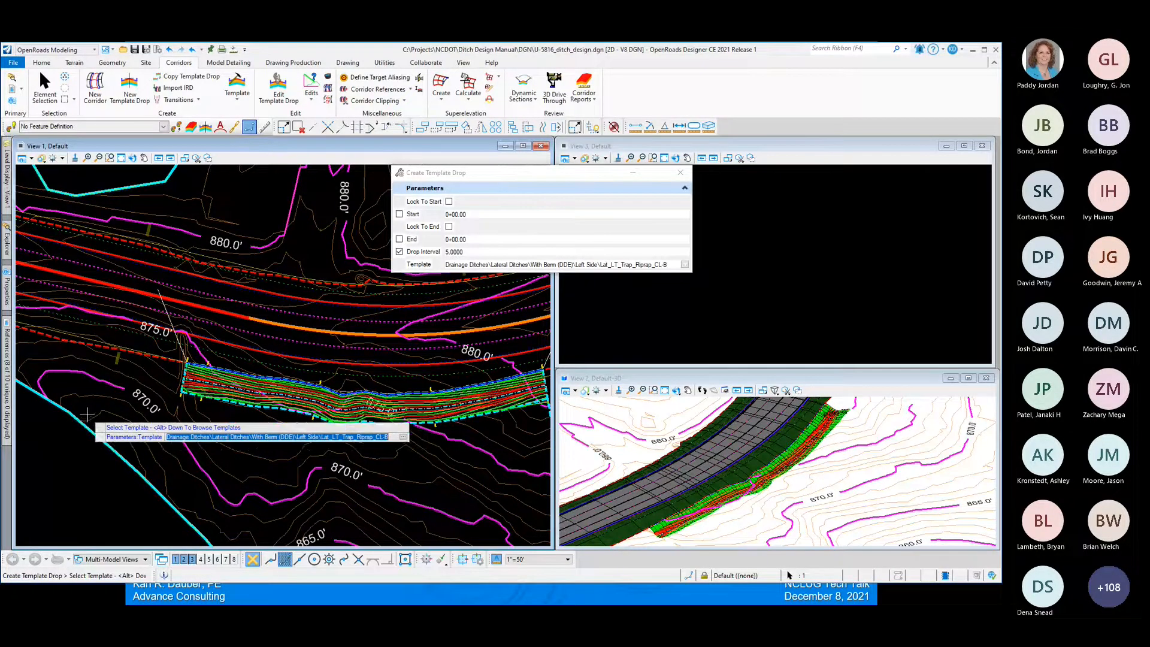
scroll(87, 414, down, 2)
scroll(245, 451, up, 2)
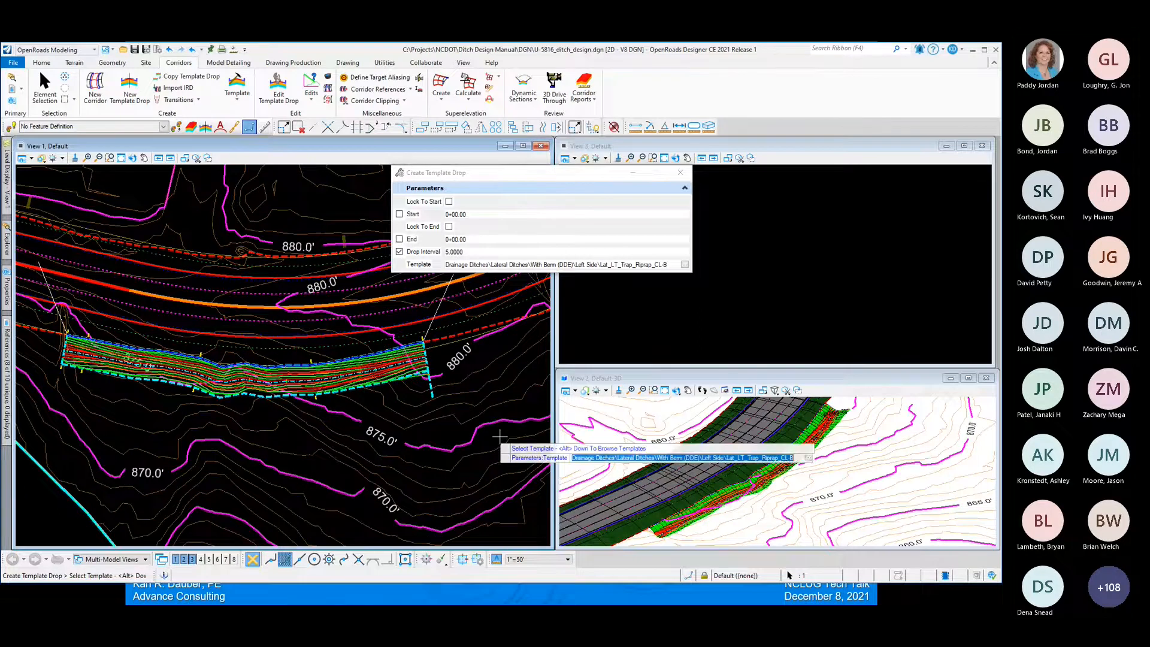
key(Escape)
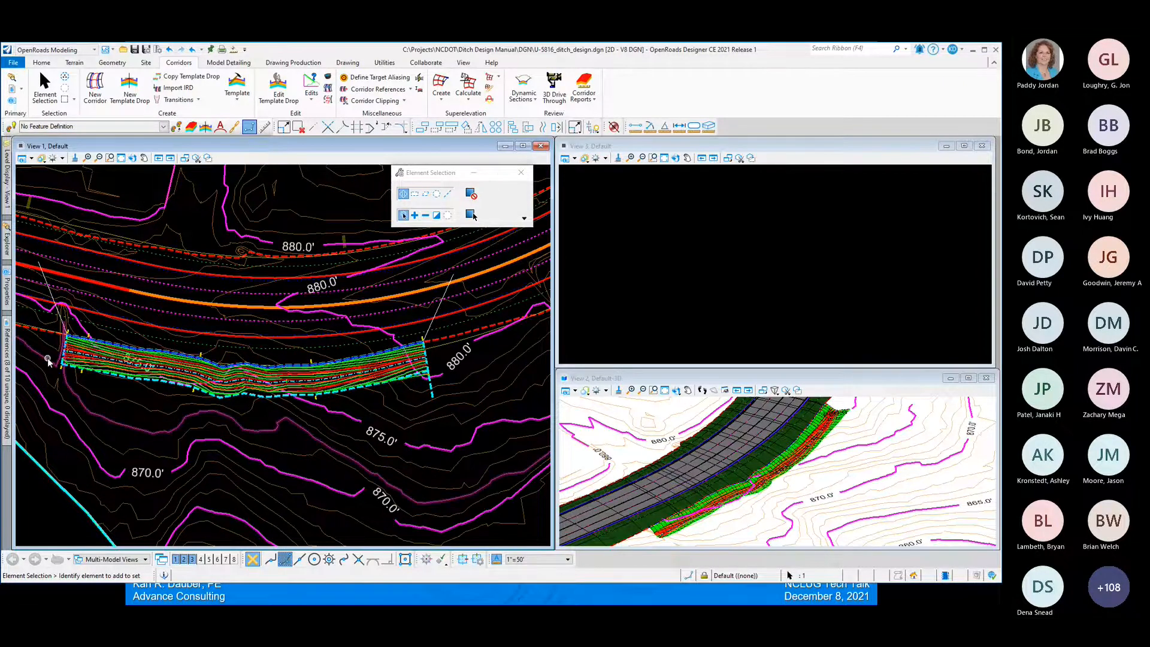
- Turn off the display of the U-5816_ditch_design.dgn Default-3D reference in View 1
scroll(48, 362, up, 3)
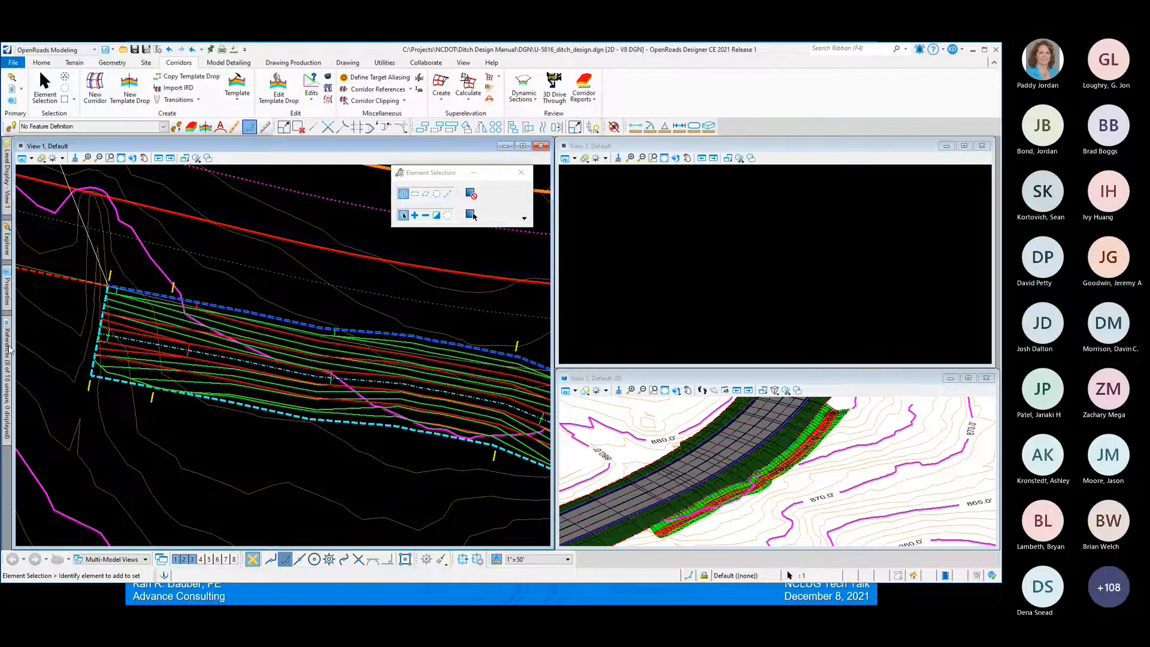
mouse_move(9, 350)
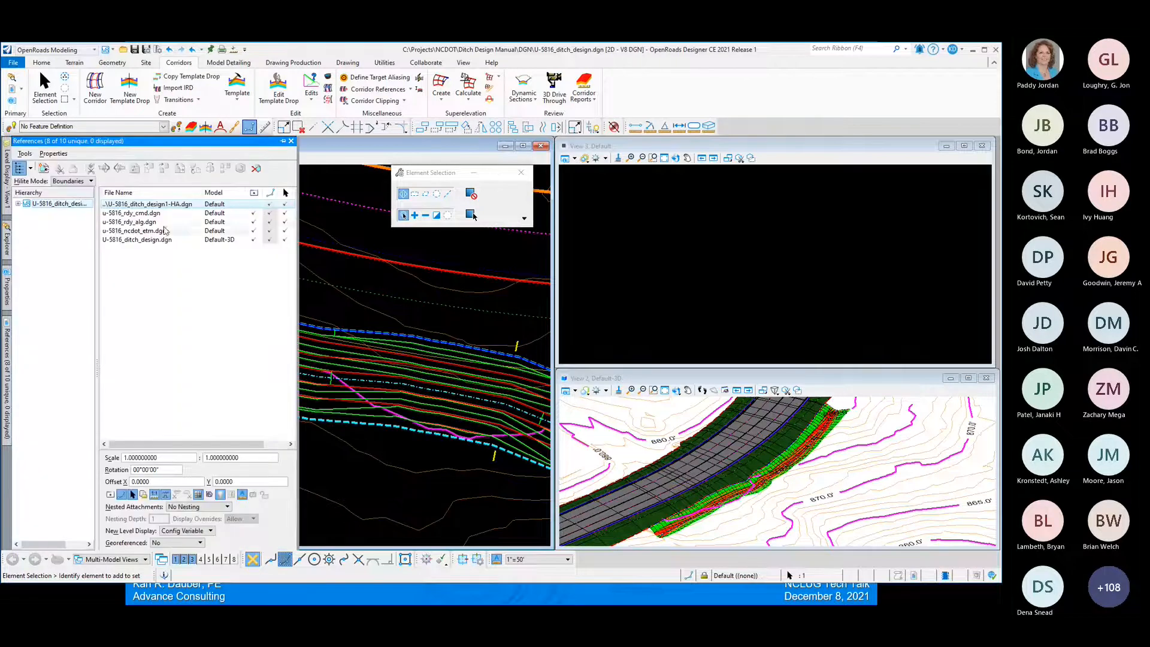
click(254, 240)
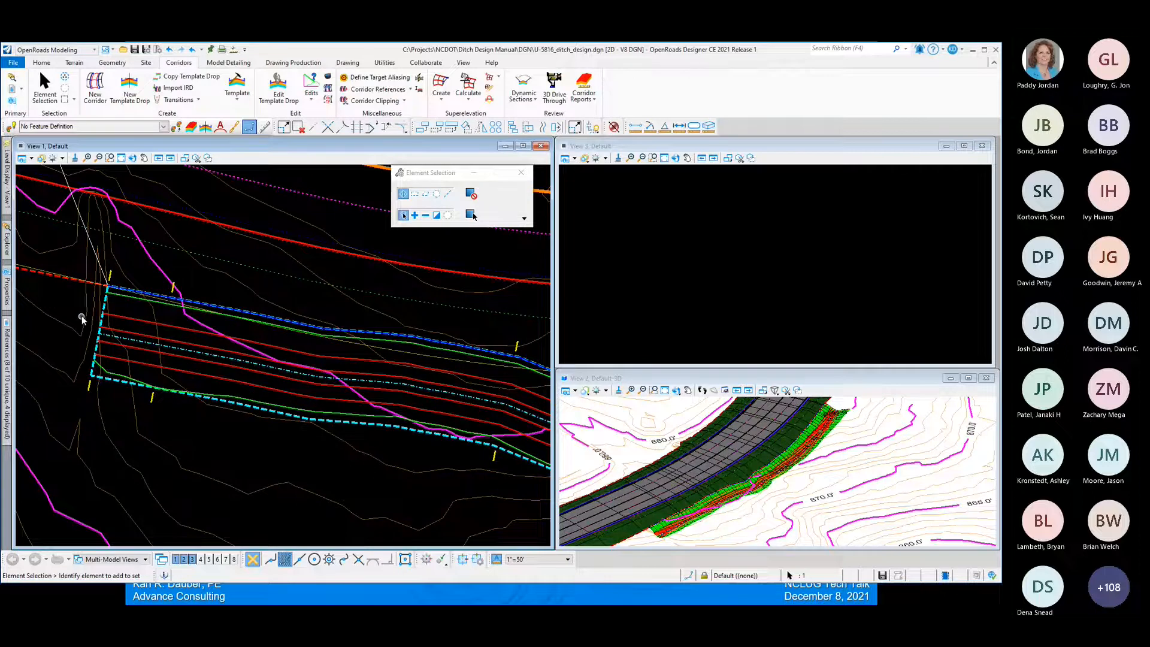
- Examine the ditch linework and corridor boundary at the ditch's western end in the plan view and the 3D view
scroll(83, 318, up, 3)
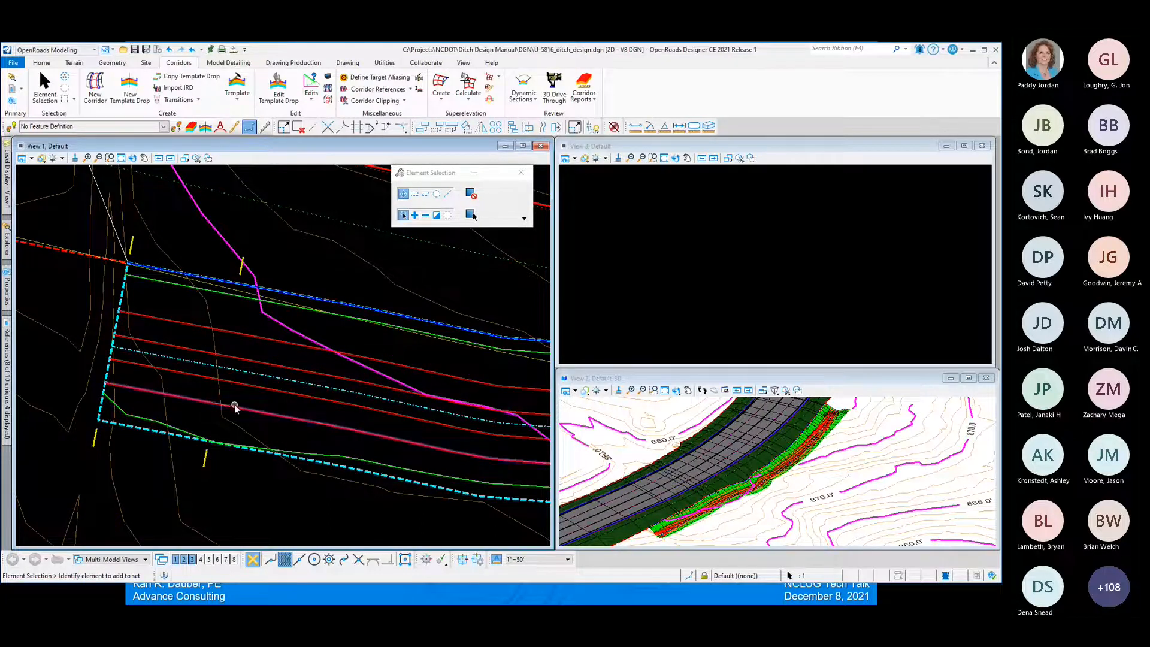
scroll(727, 450, up, 2)
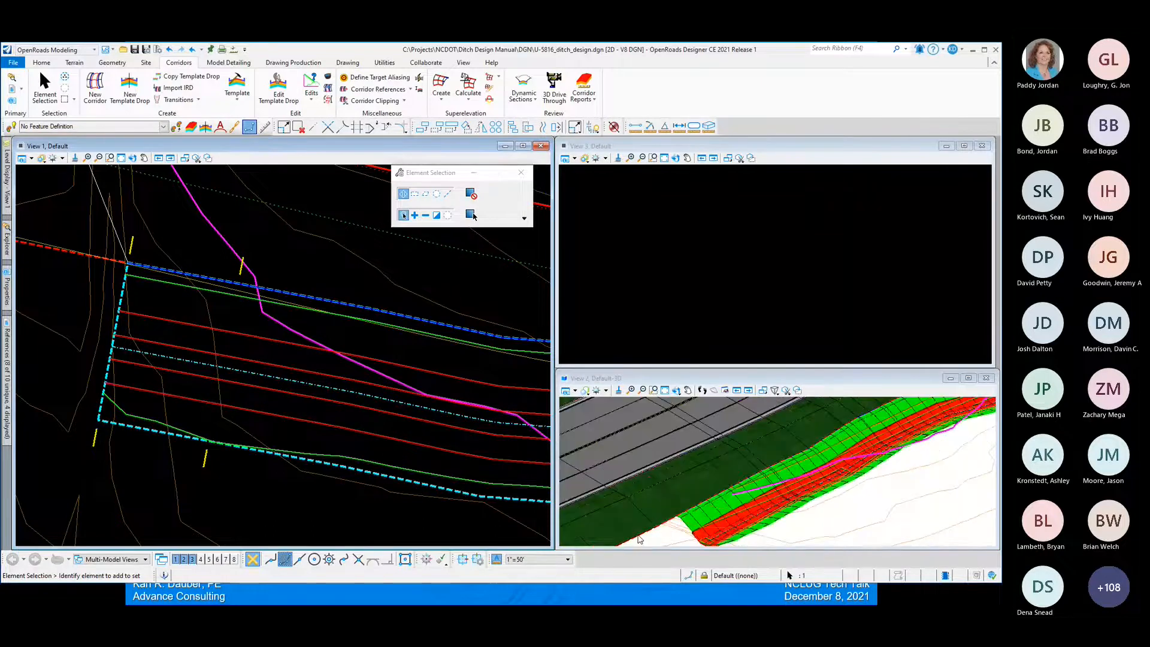
scroll(727, 450, down, 2)
scroll(713, 503, up, 2)
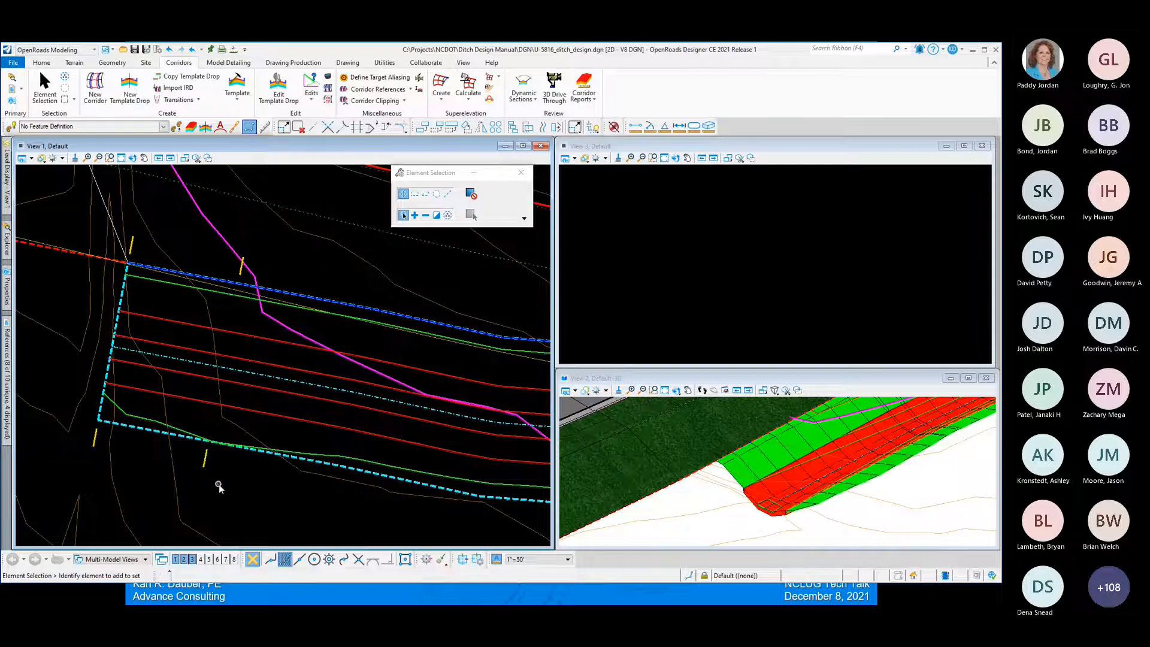
click(182, 439)
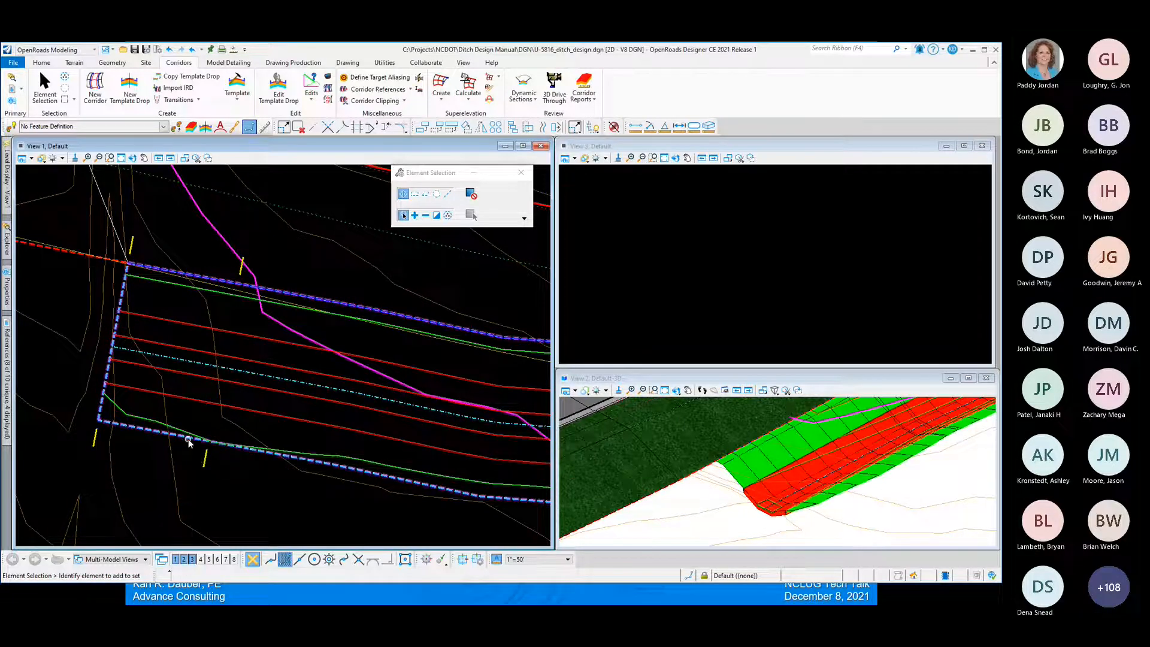
scroll(143, 426, down, 4)
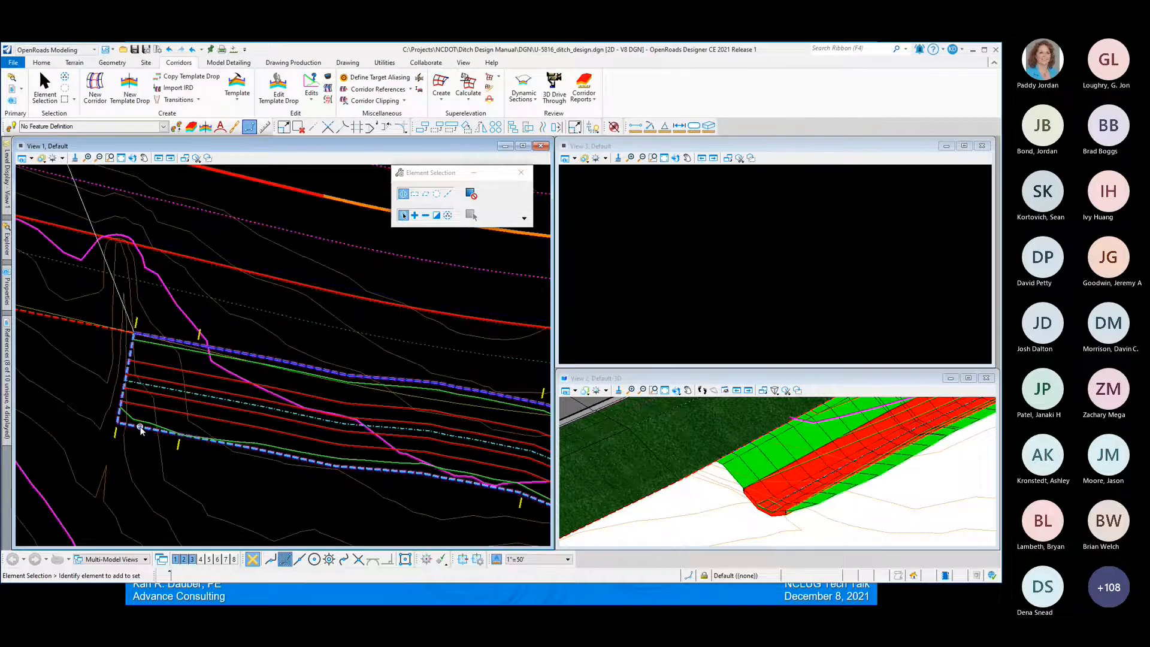
scroll(119, 472, up, 2)
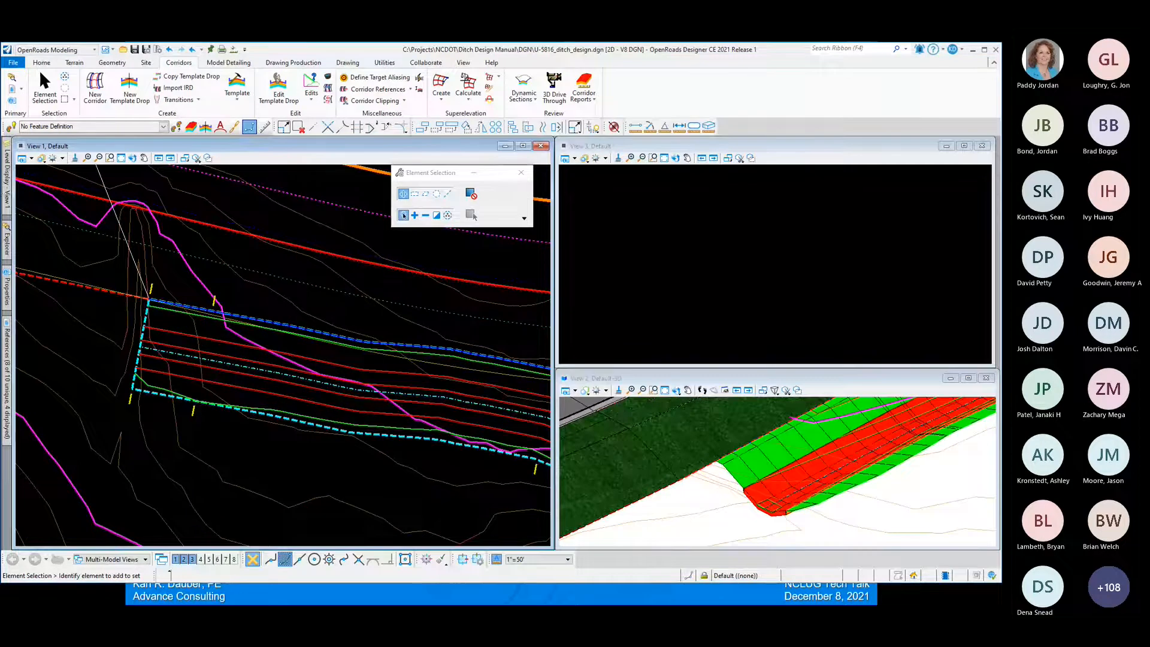
- Turn the Draft_Corridor_Graphics_Final level off and back on in View 1
mouse_move(7, 196)
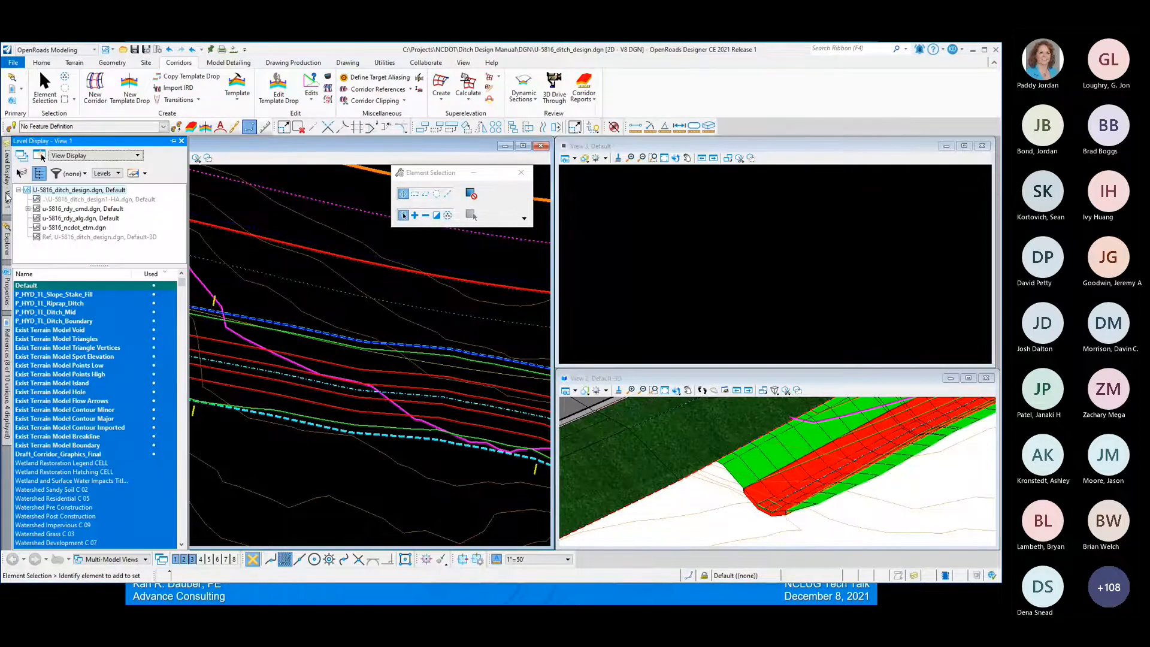
click(56, 456)
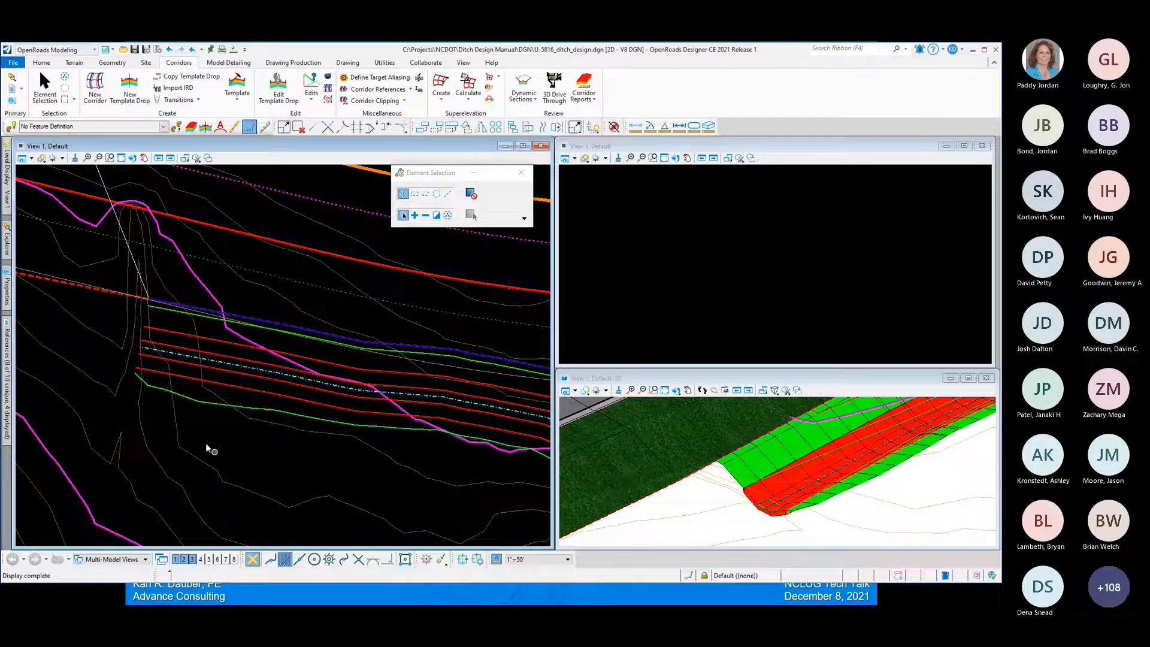
mouse_move(6, 173)
click(64, 455)
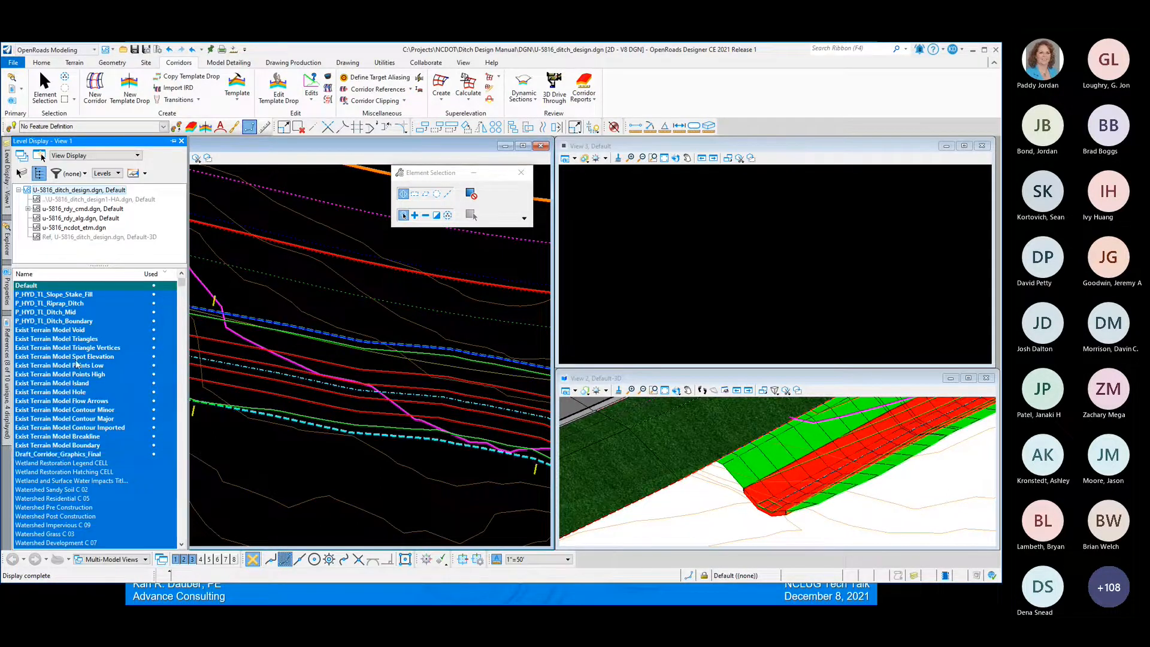
- Turn off the P_HYD_TL_Riprap_Ditch level of the active design file in View 1
click(67, 304)
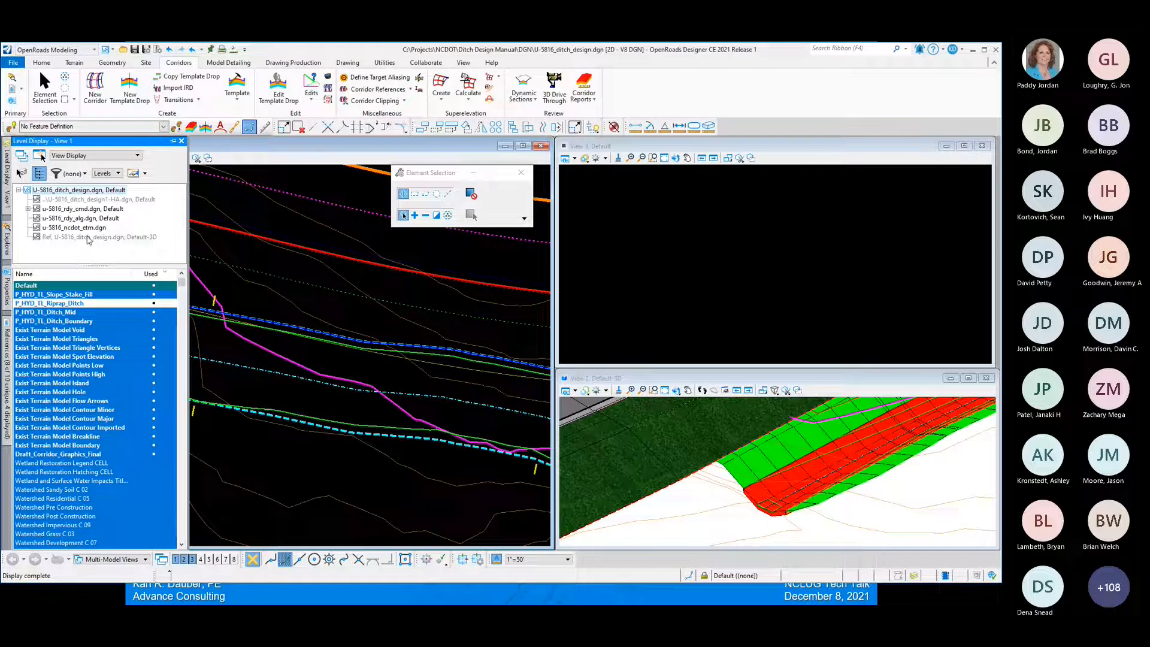
click(282, 308)
click(6, 391)
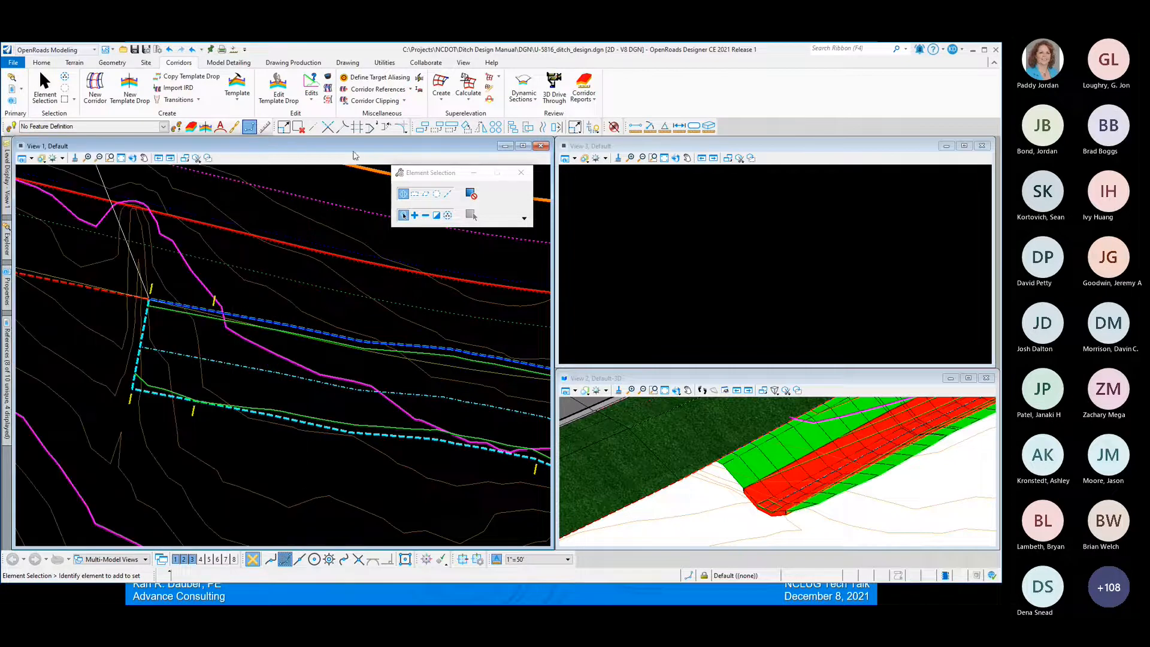
- Display the U-5816_ditch_design.dgn Default-3D reference in View 1 and examine the contours along the ditch
mouse_move(10, 325)
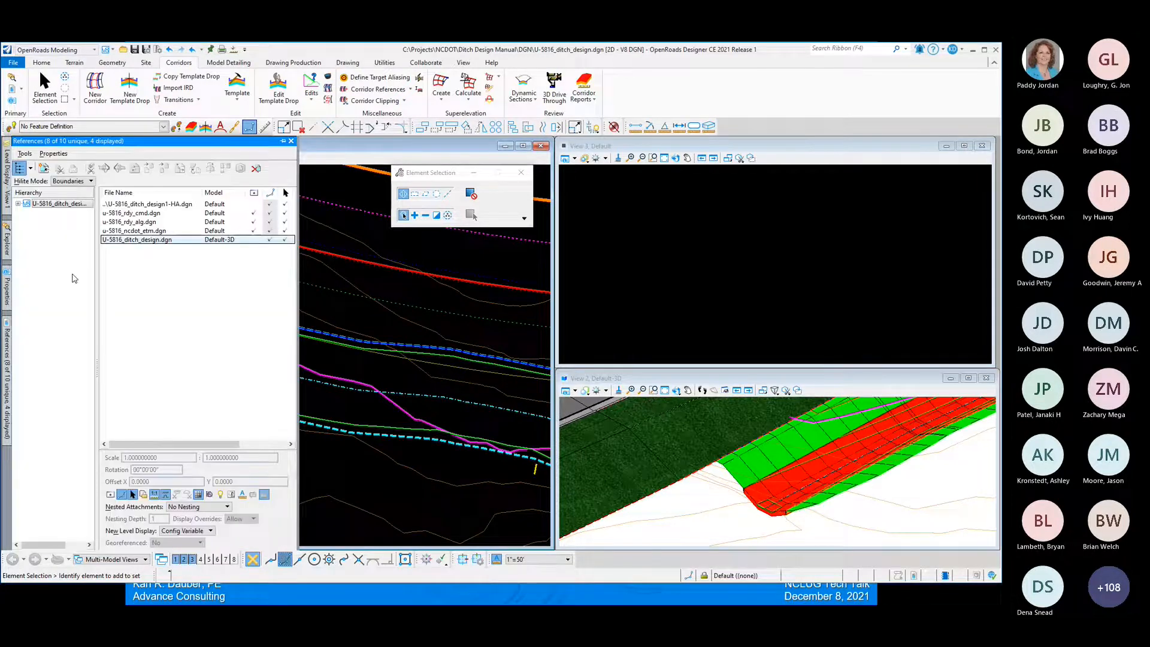
click(254, 240)
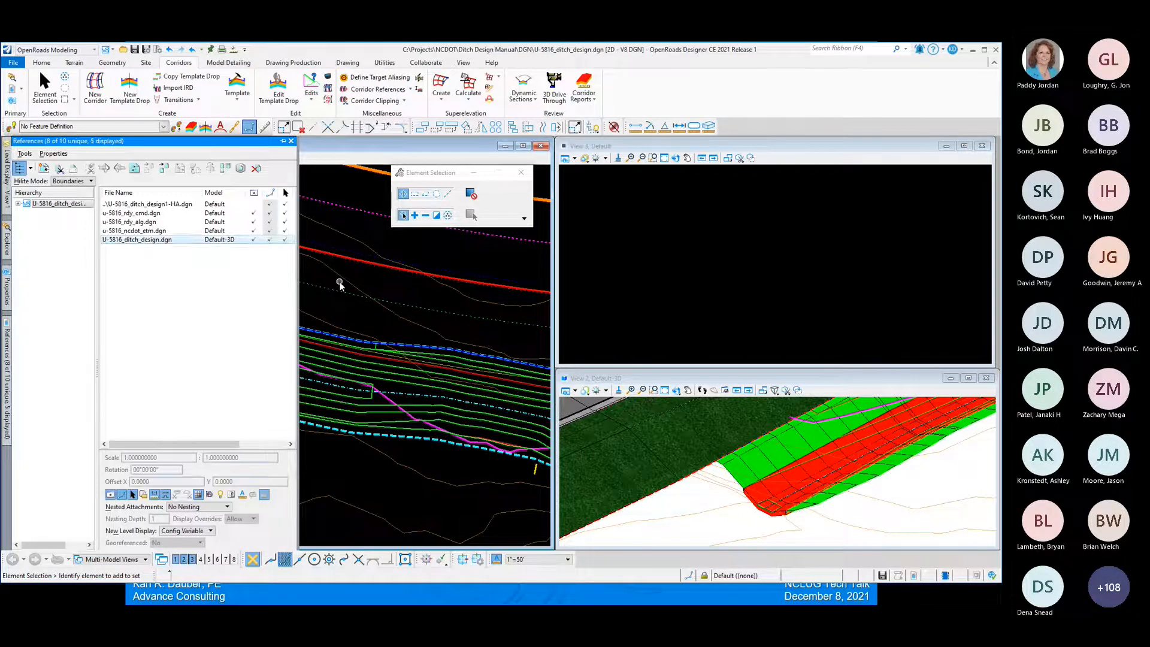
scroll(112, 387, down, 4)
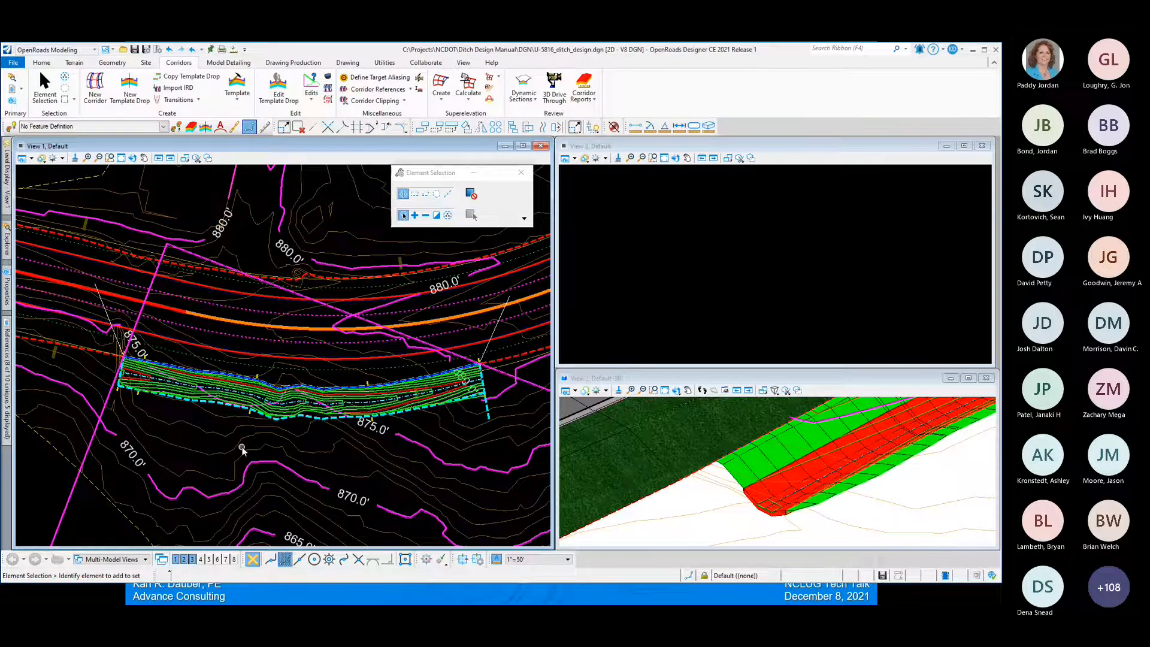
scroll(135, 387, up, 4)
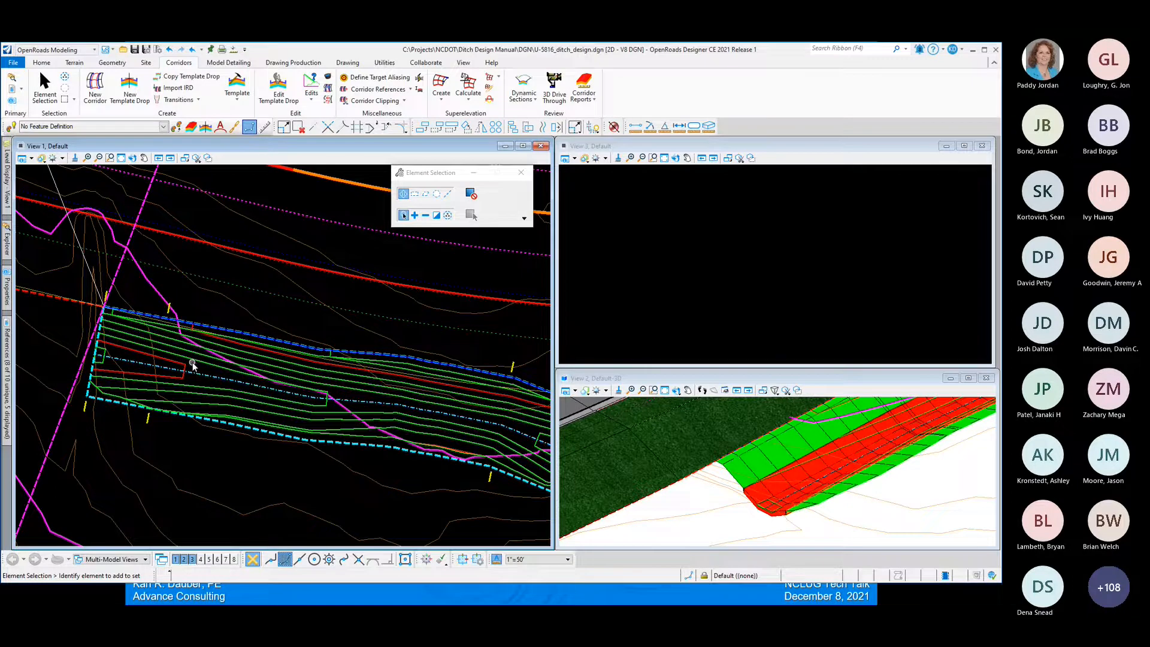
scroll(155, 348, down, 4)
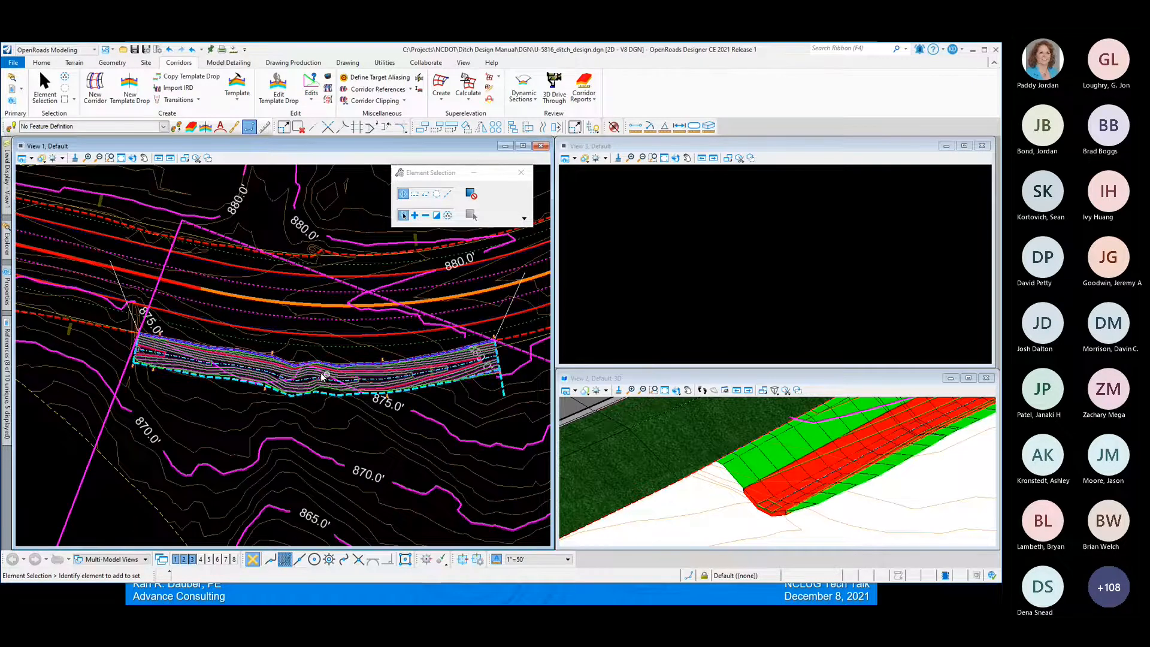
scroll(323, 376, up, 2)
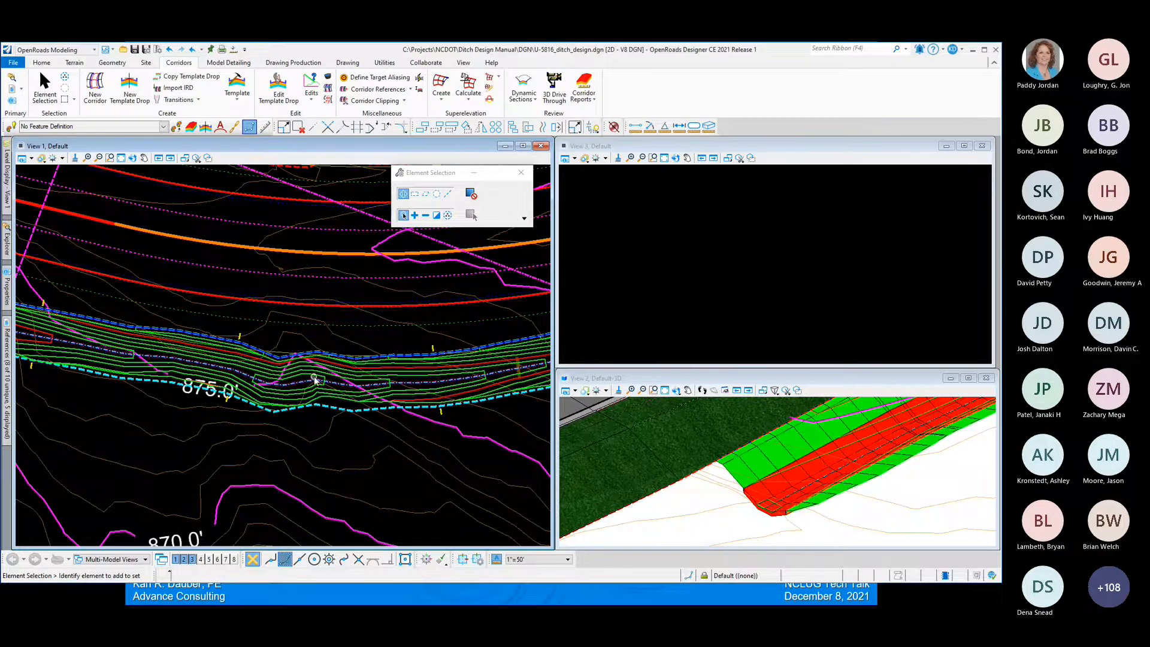
scroll(314, 378, up, 2)
scroll(149, 399, down, 2)
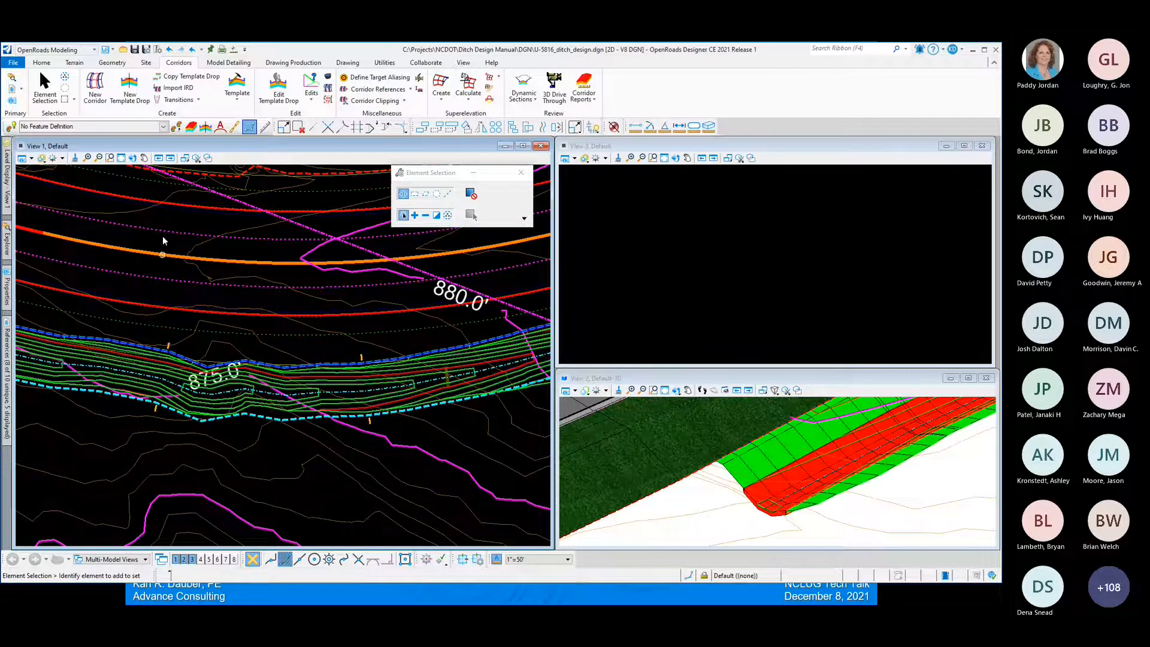
- Open the dynamic cross section view of the LateralDitch-1-Corr corridor in View 4
click(536, 100)
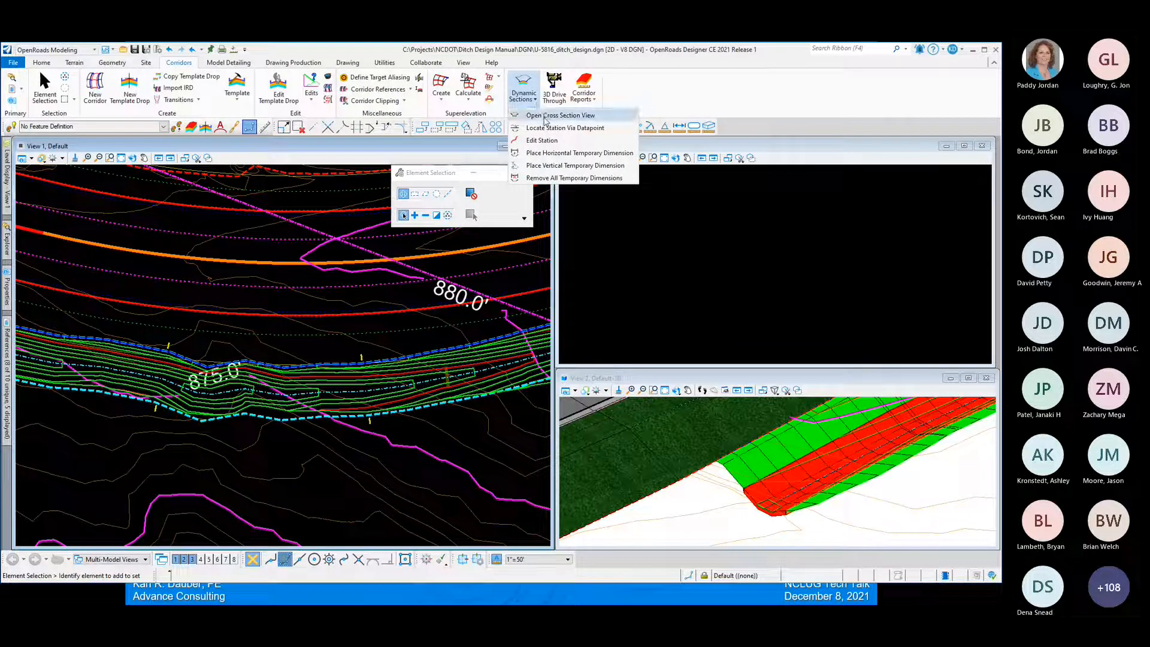
click(355, 353)
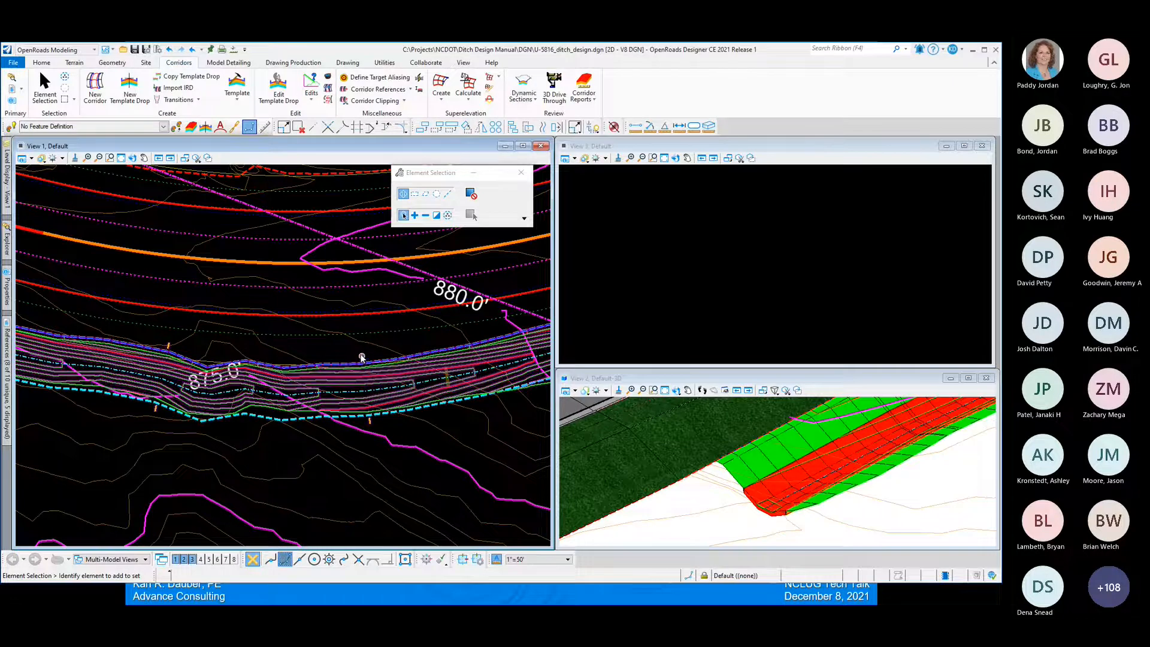
click(362, 357)
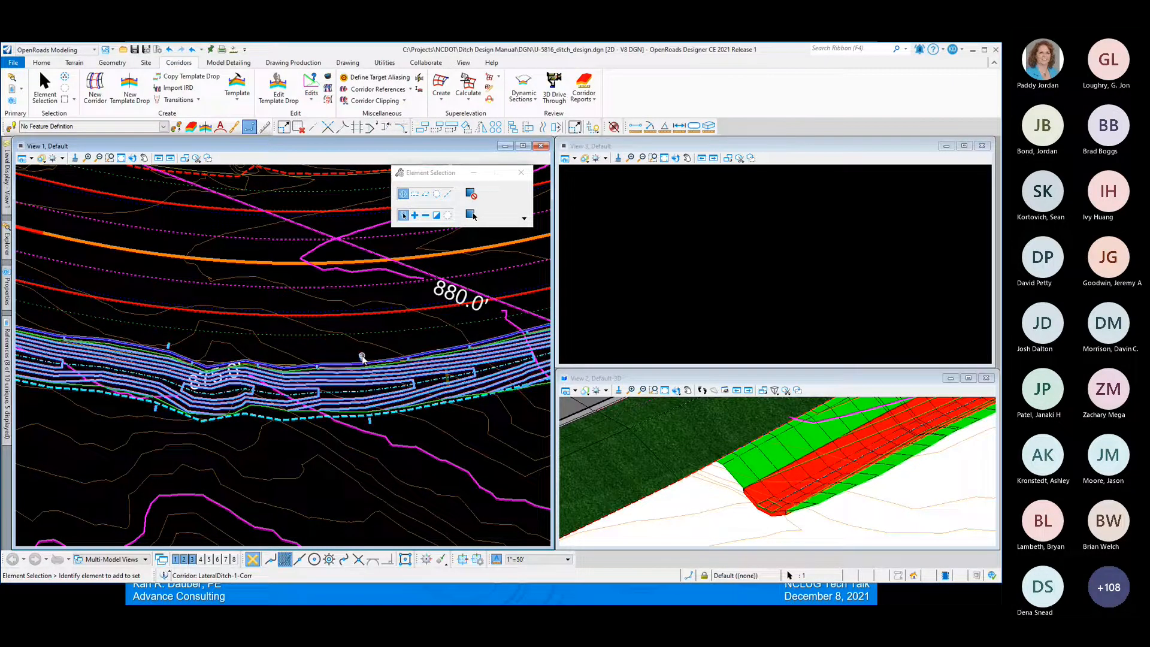
mouse_move(362, 357)
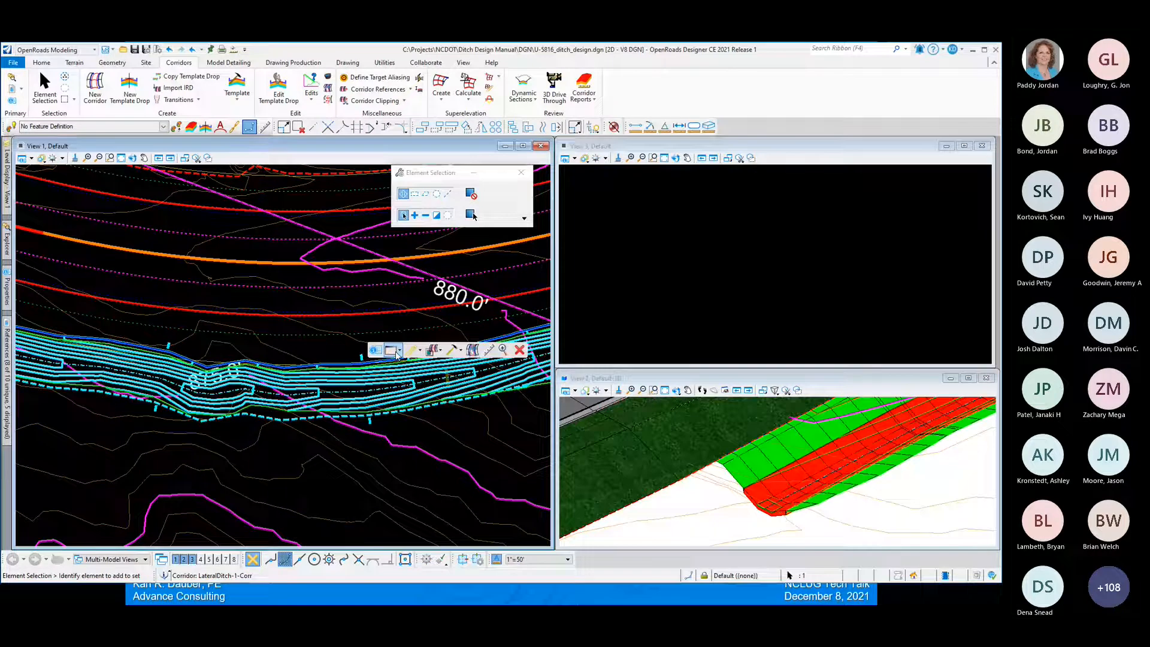
click(398, 352)
click(201, 559)
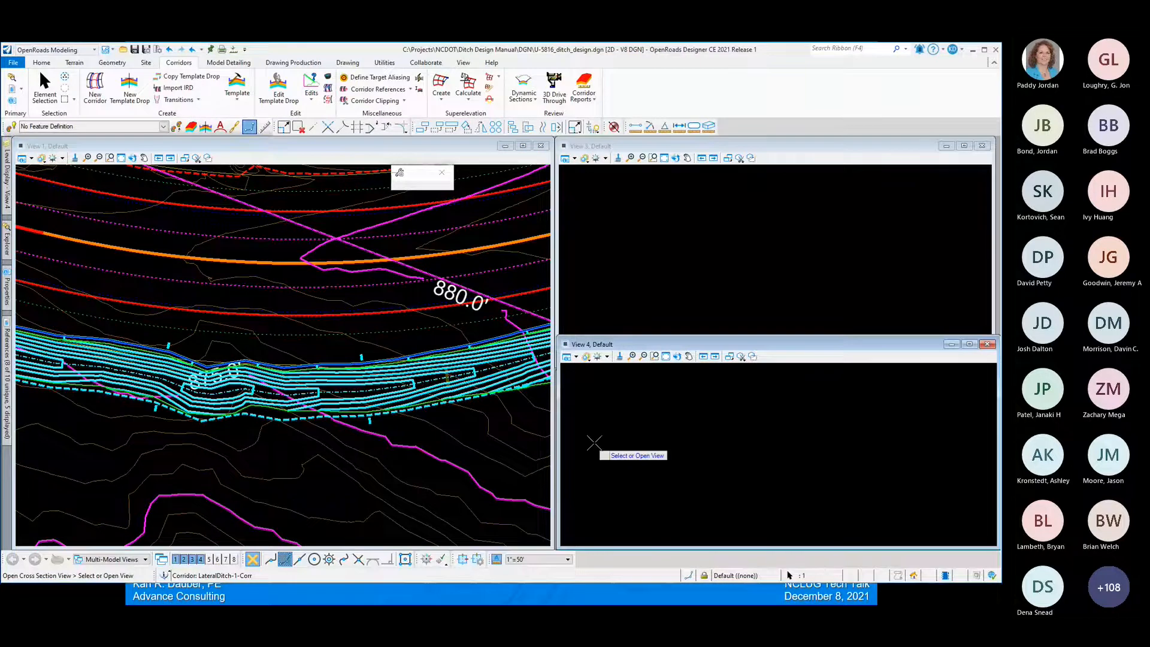
click(655, 441)
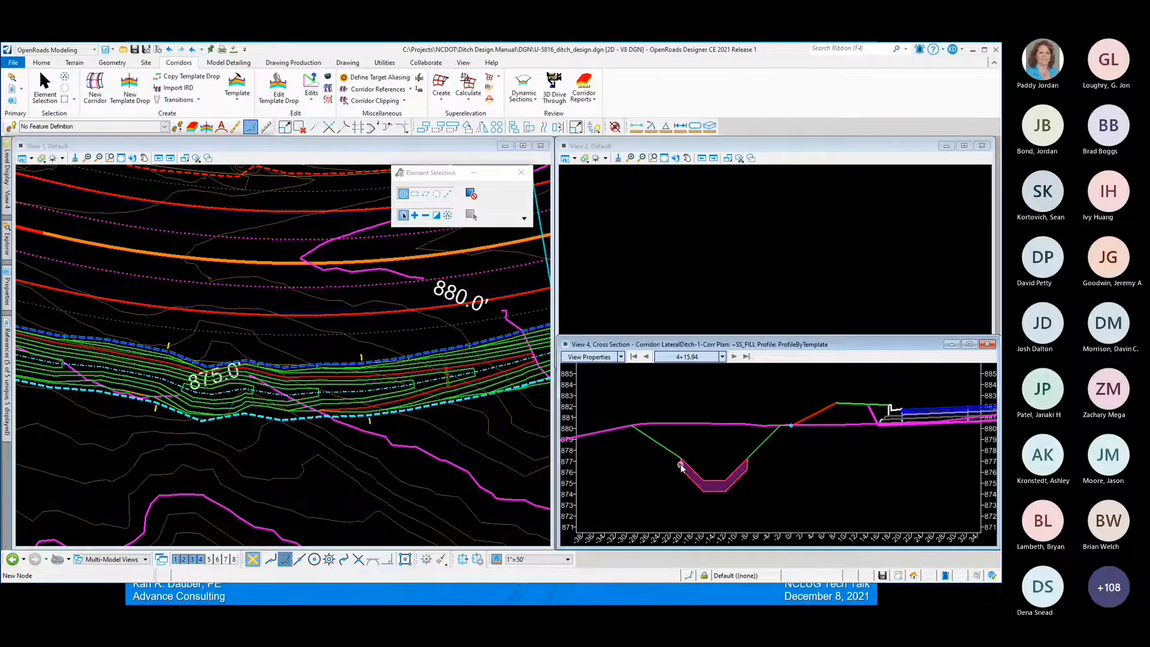
- Examine the riprap lining, ditch side slopes and adjoining roadway in the cross section at station 4+15.94
scroll(681, 474, up, 5)
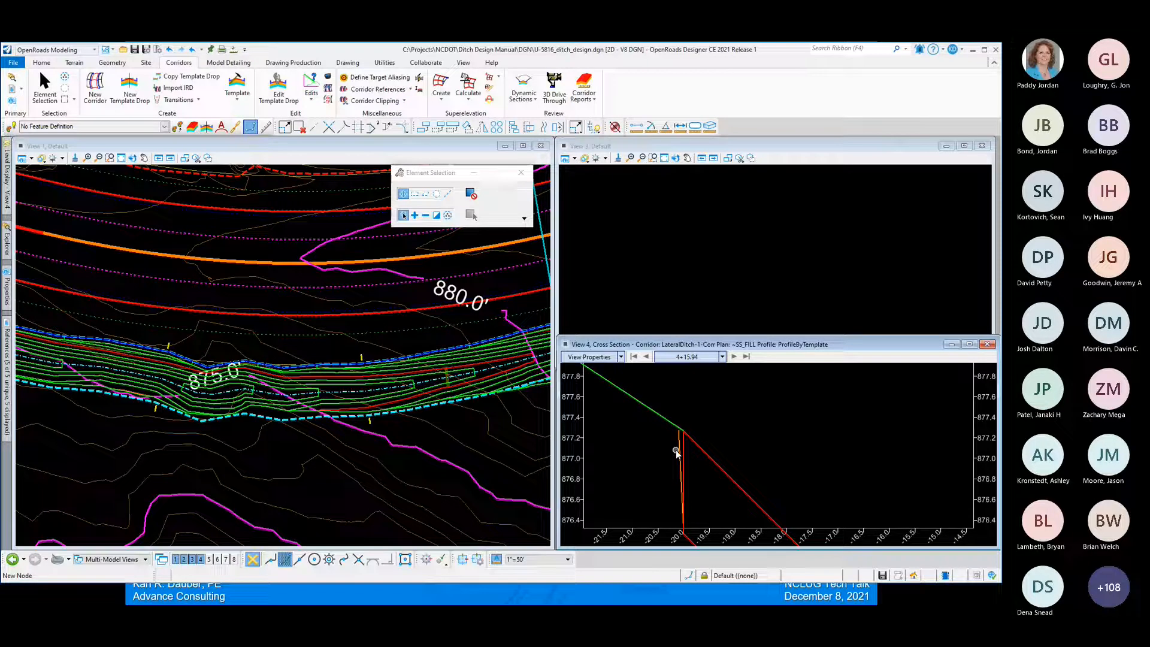
scroll(677, 454, down, 5)
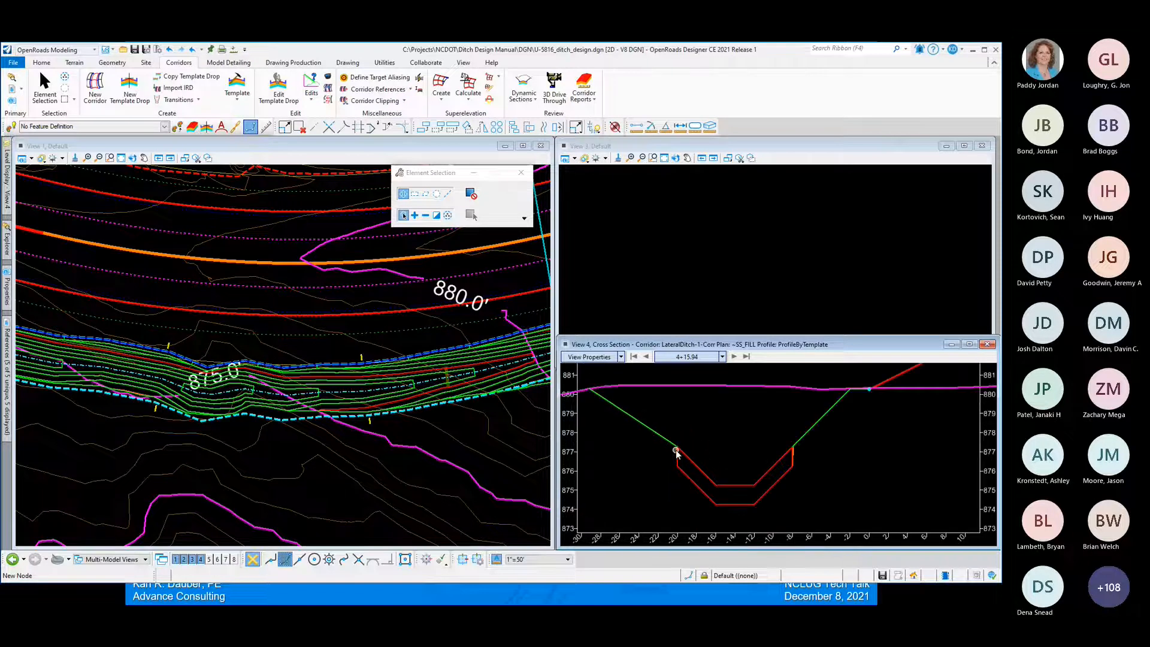
scroll(677, 454, down, 3)
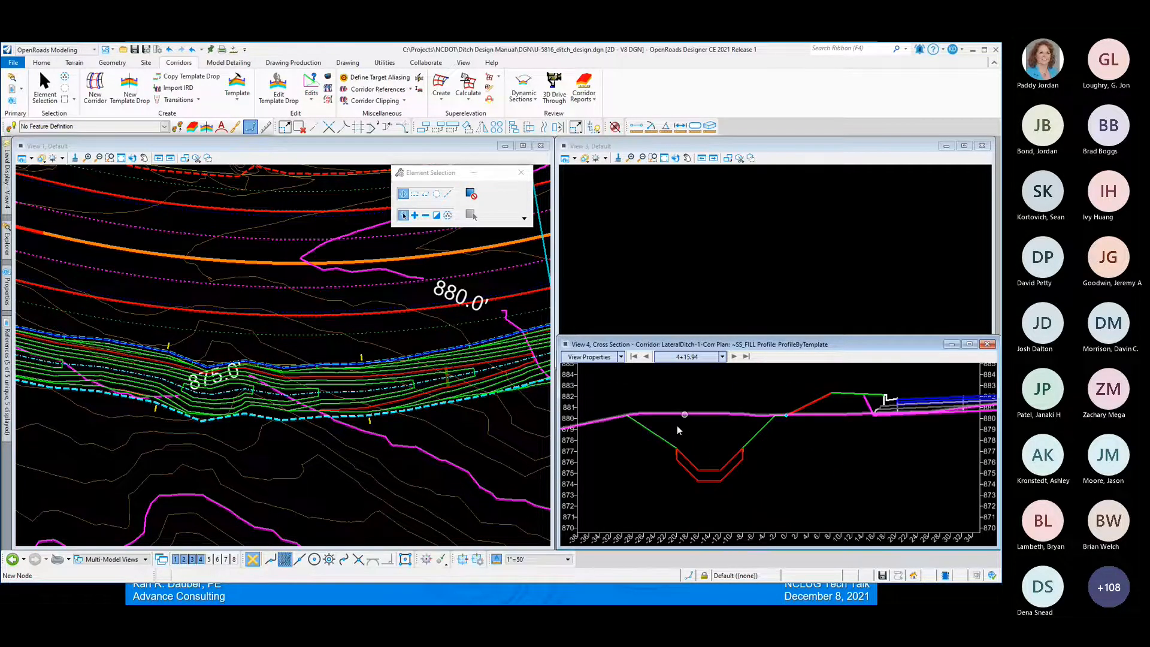
scroll(642, 469, down, 3)
scroll(741, 433, up, 3)
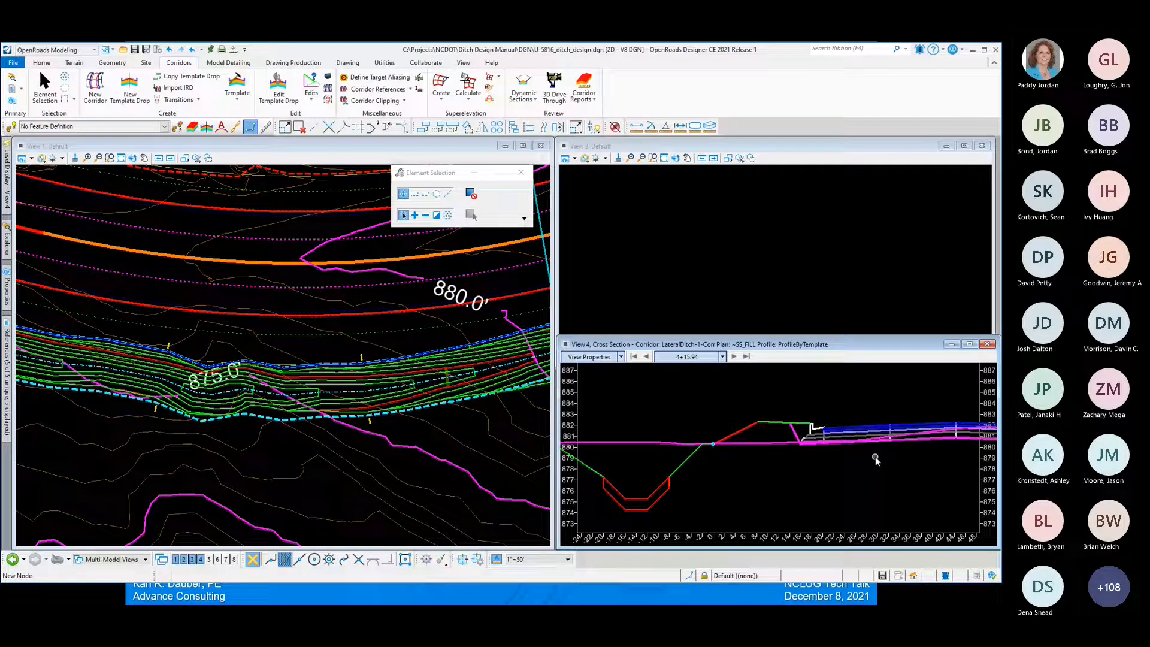
scroll(876, 457, down, 2)
scroll(790, 473, up, 2)
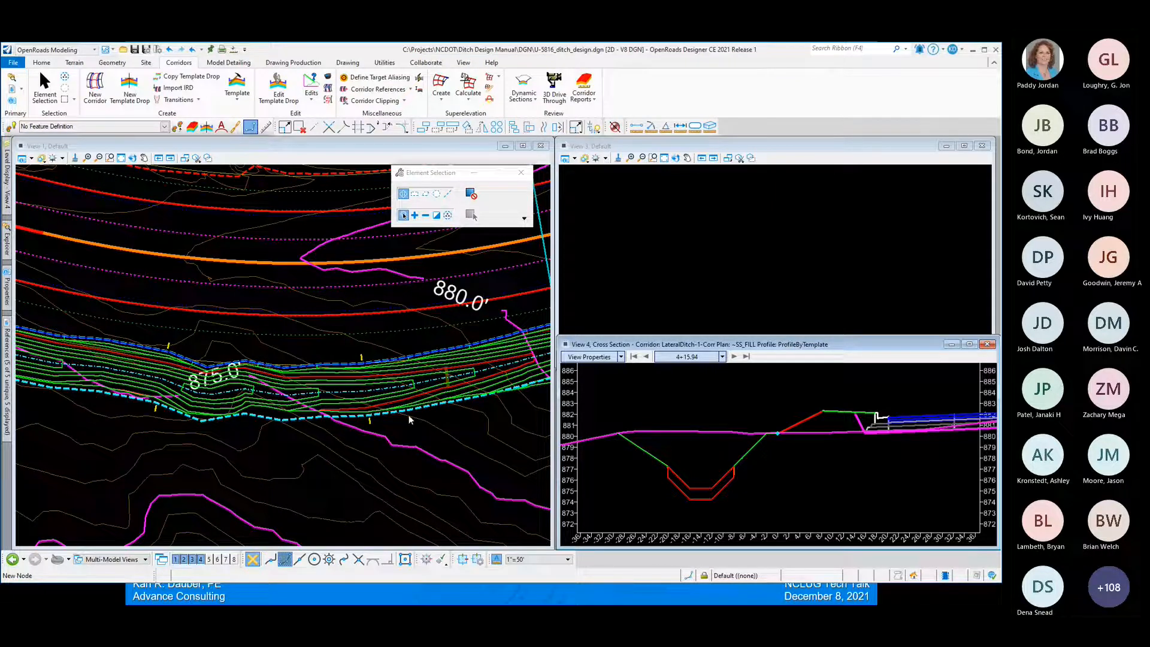
- Open the profile model of the DITCH_MIDDLE line in View 3 and examine its profile along the ditch
click(358, 393)
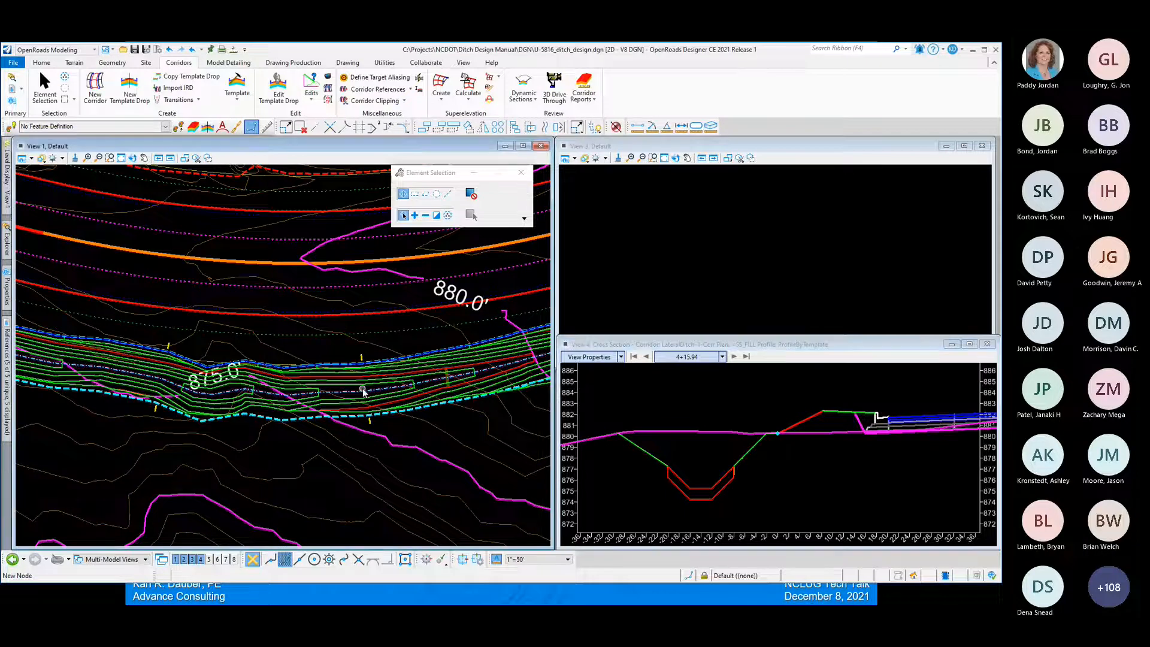
click(358, 392)
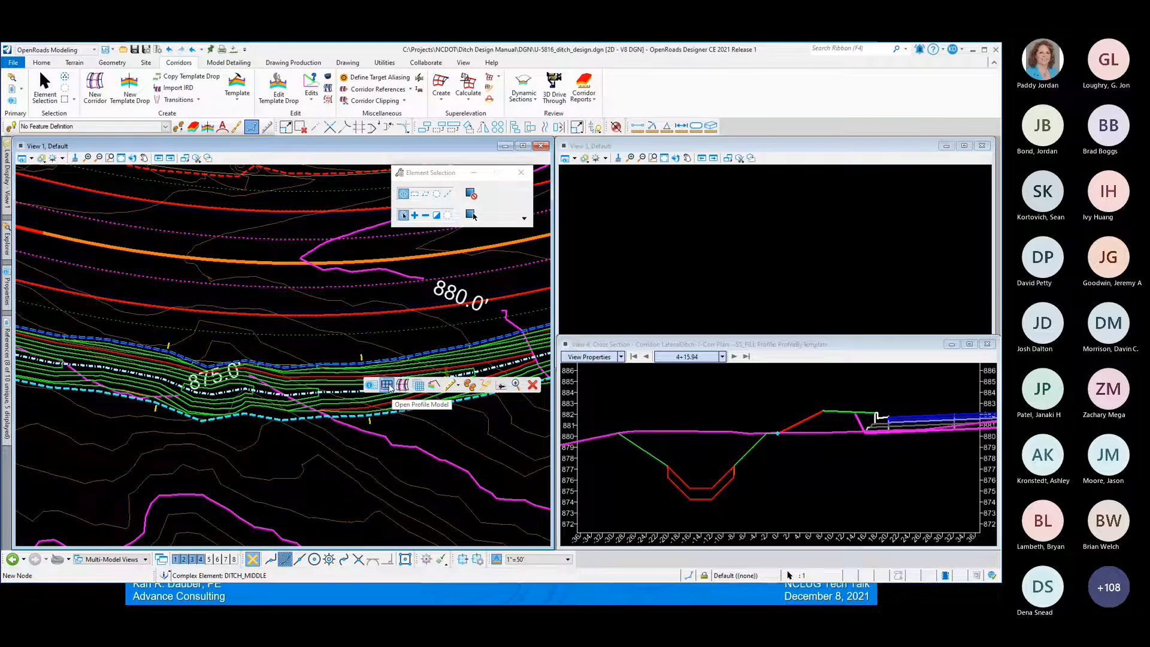
click(388, 385)
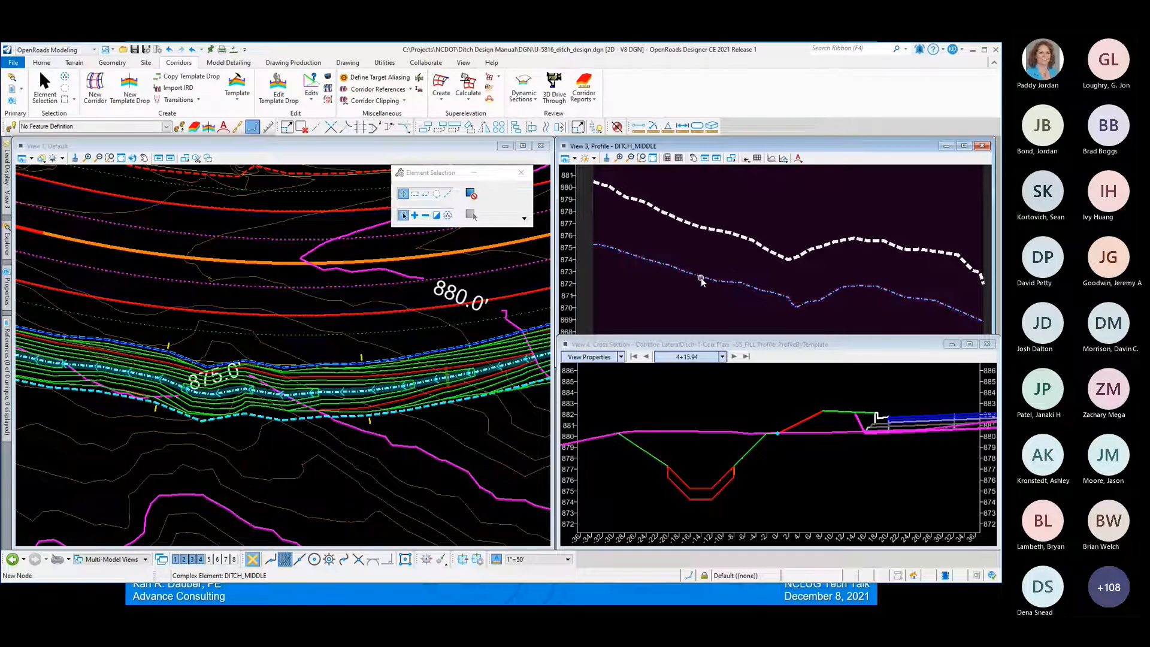
mouse_move(701, 282)
scroll(699, 267, down, 2)
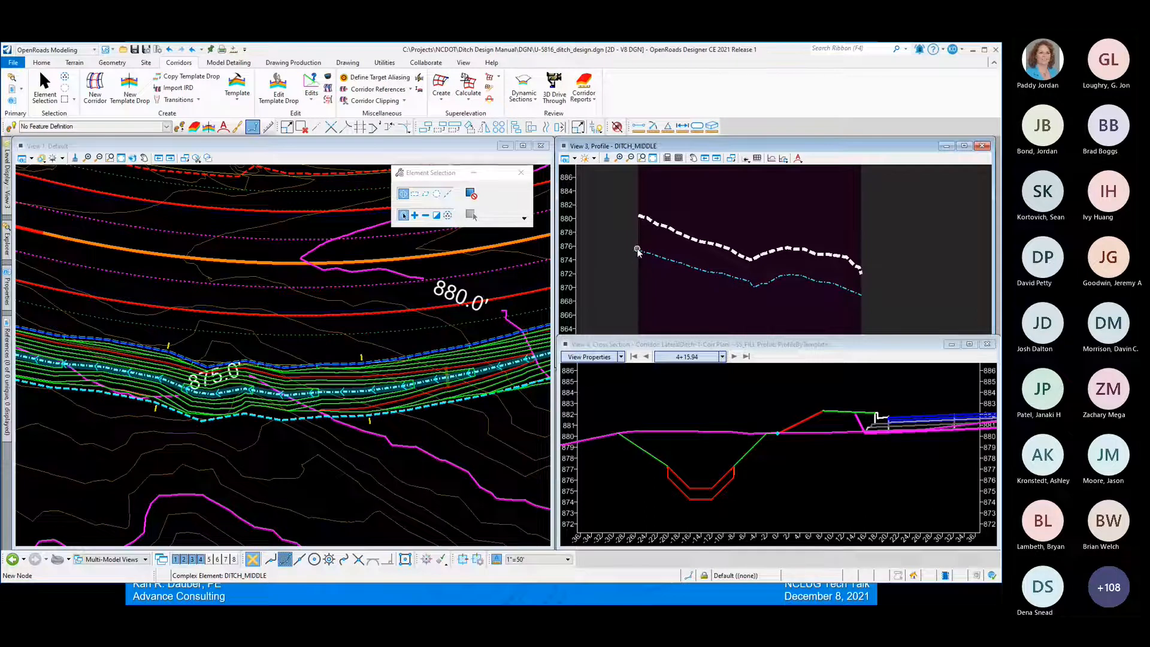
mouse_move(754, 288)
- Make the linear HYD_TL_Ditch_Middle feature definition active and turn on its use for new elements
click(166, 127)
click(25, 154)
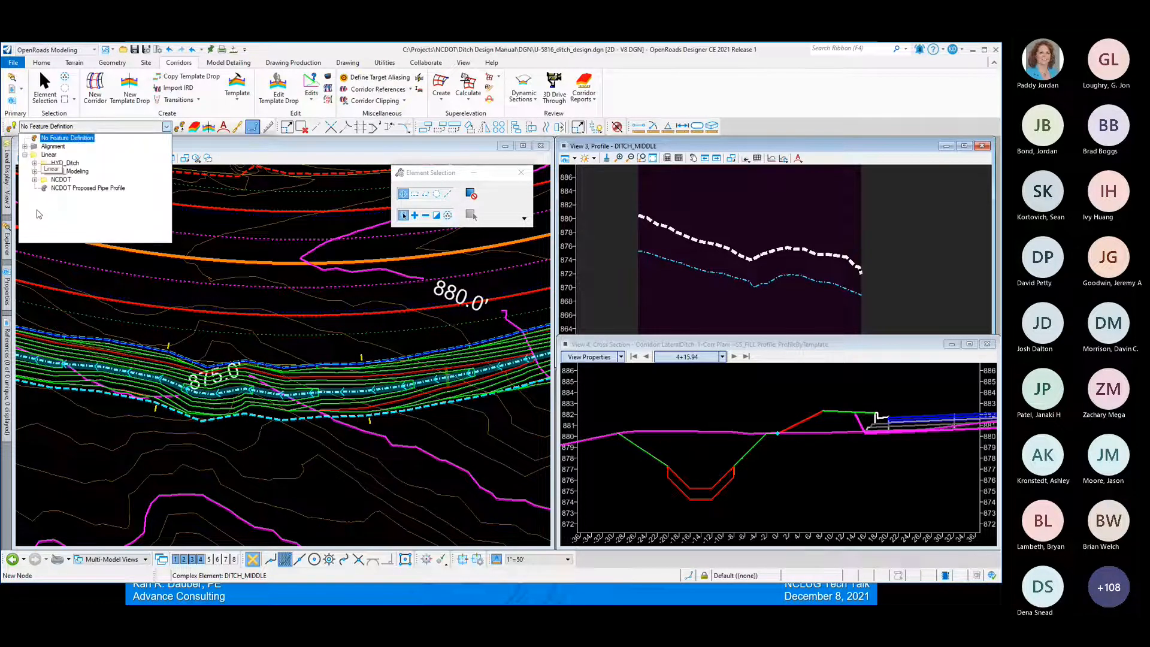
click(34, 164)
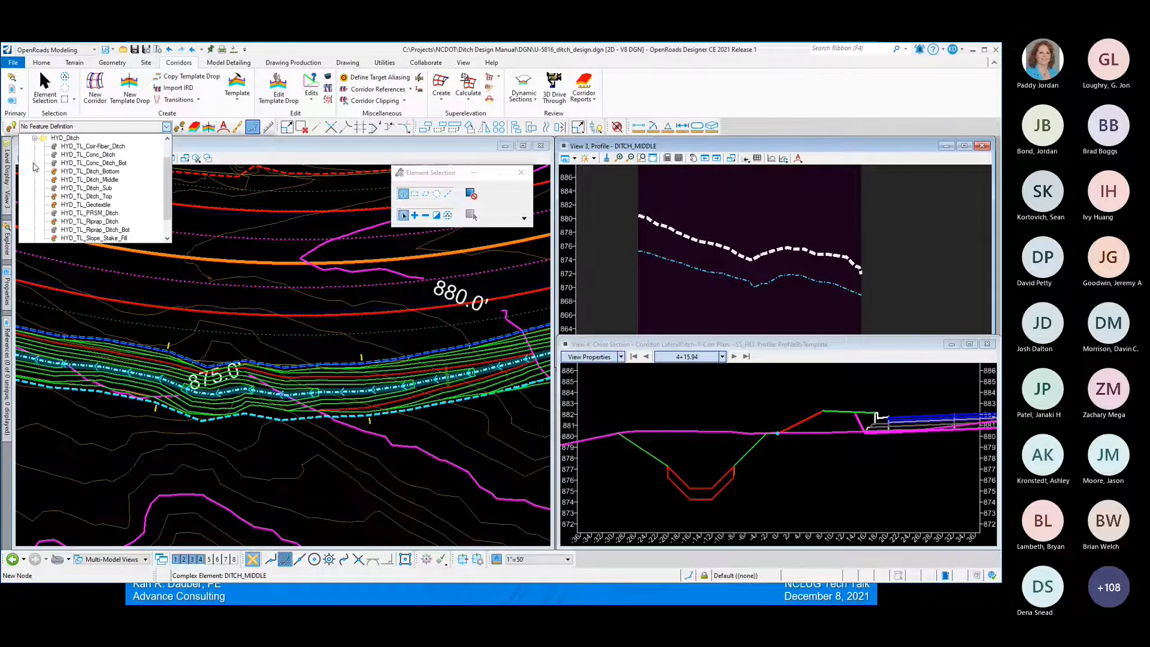
click(78, 180)
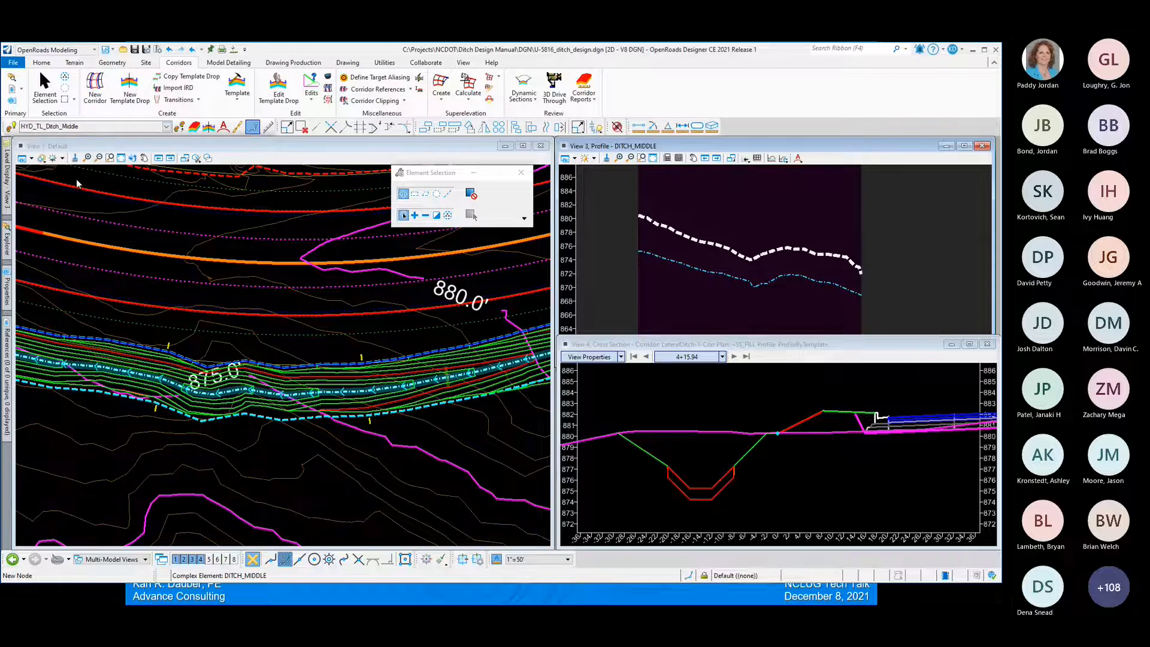
click(14, 129)
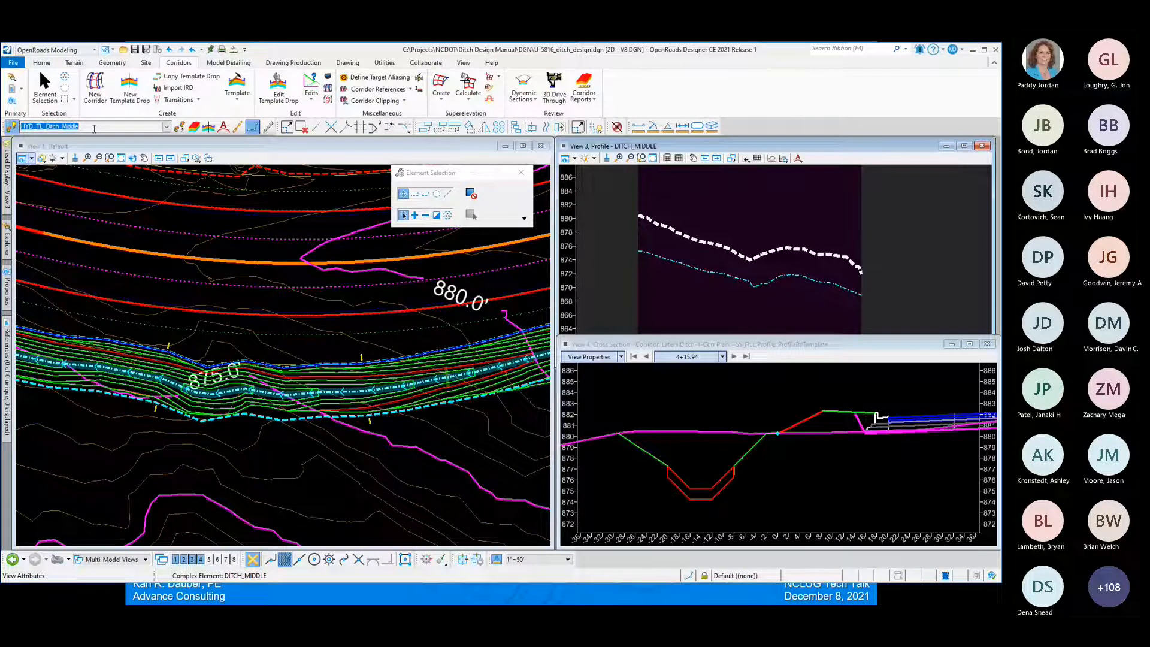
click(252, 127)
- Start a Profile Complex By PI for the ditch middle line and enter the name LateralDitch-1-VA
click(111, 63)
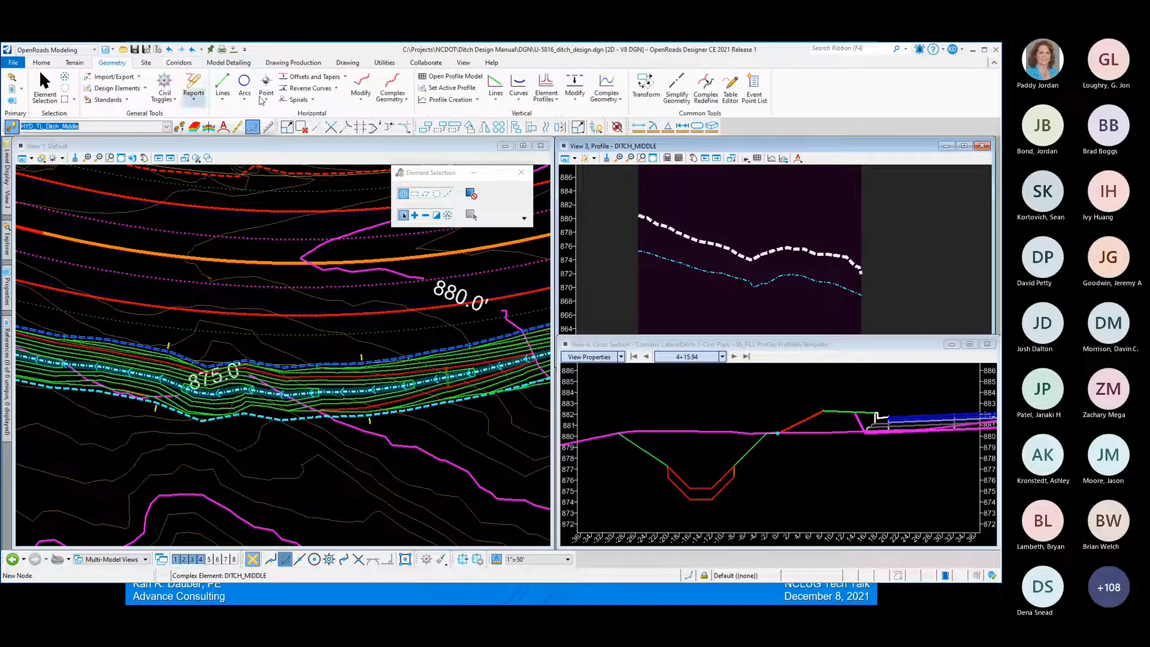
click(613, 107)
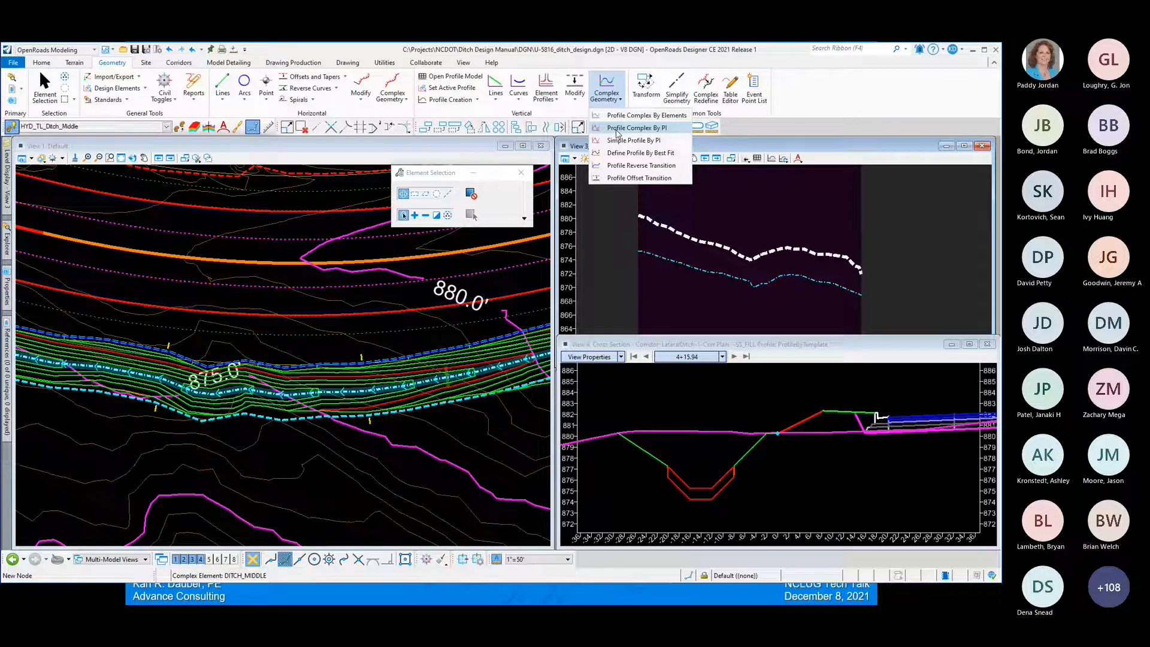
click(617, 129)
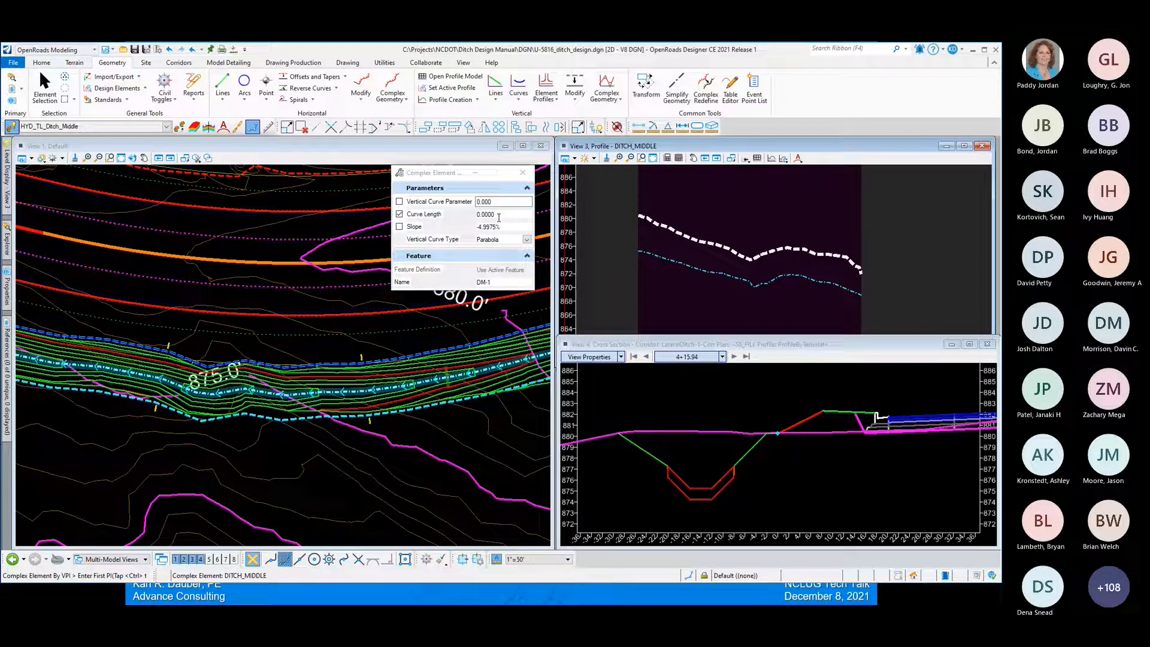
click(503, 282)
key(BackSpace)
key(BackSpace)
key(BackSpace)
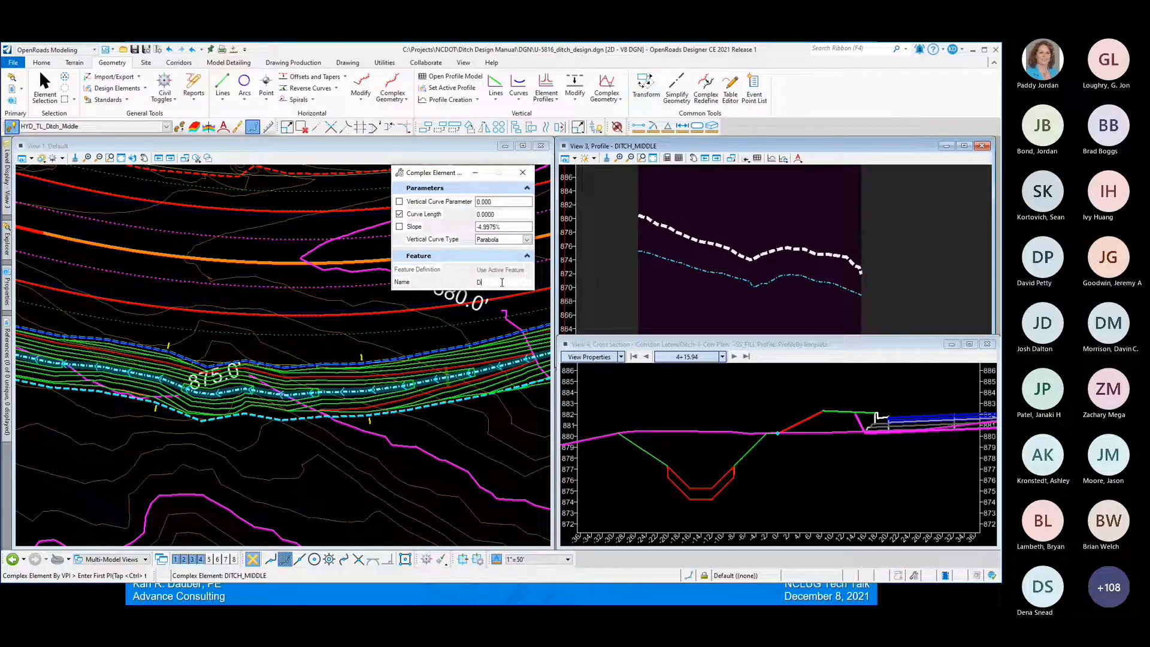
text(LateralDitch-1-VA)
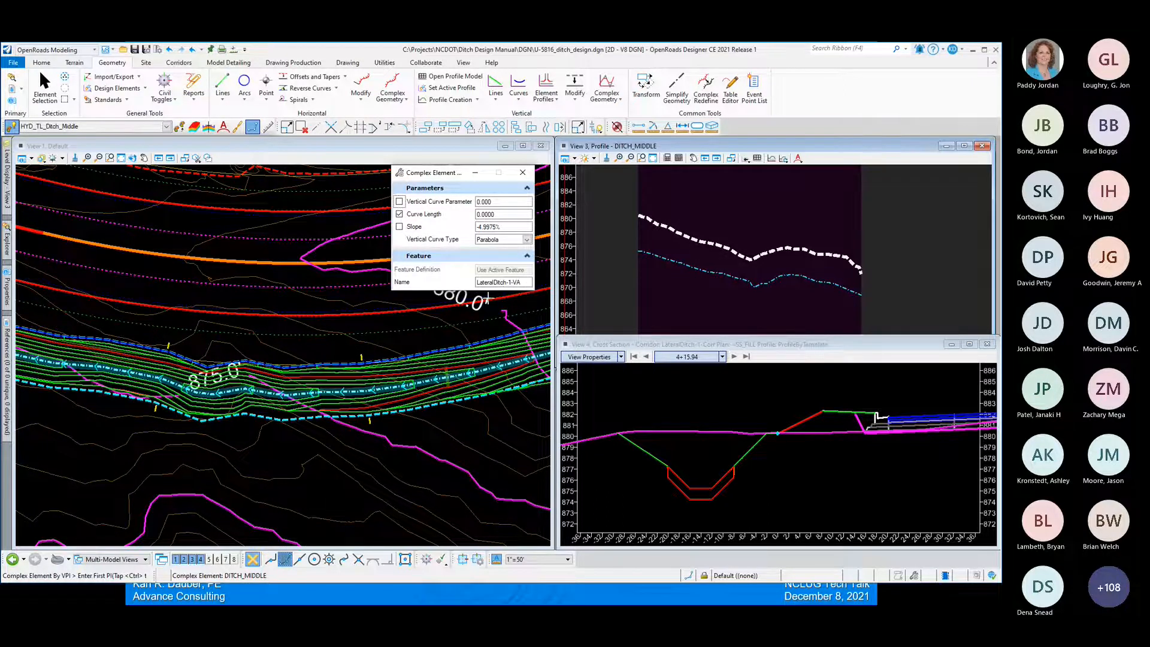
- Turn on Civil AccuDraw with station and elevation input and place the profile's first PI at station 0+00, elevation 875.27
click(428, 560)
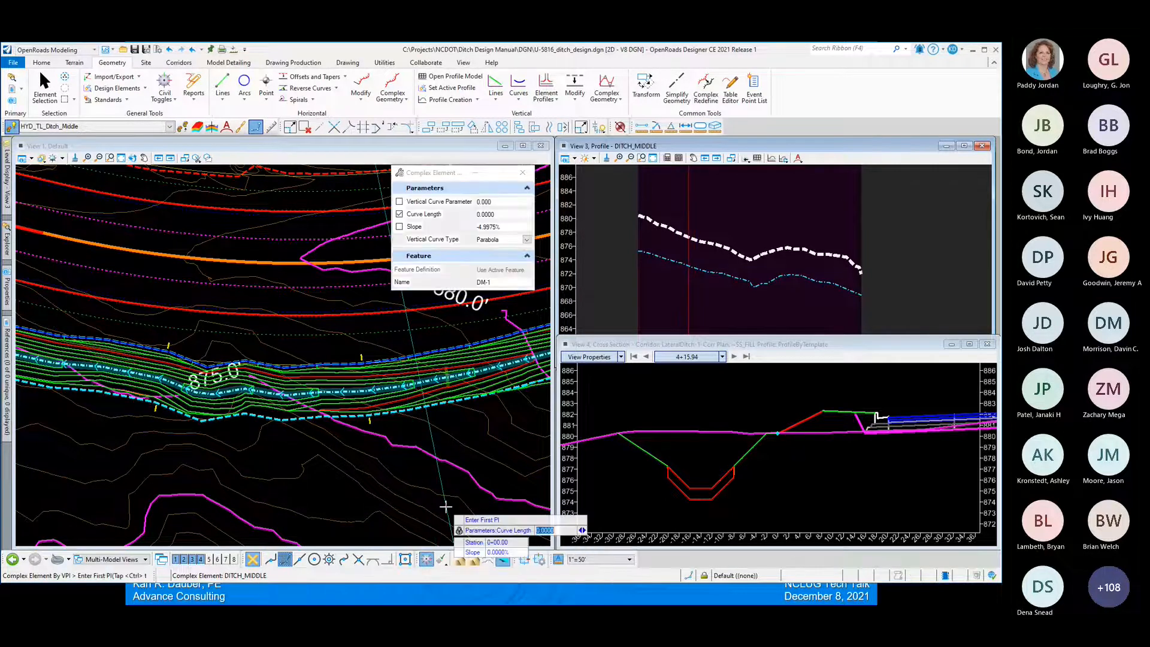
click(459, 561)
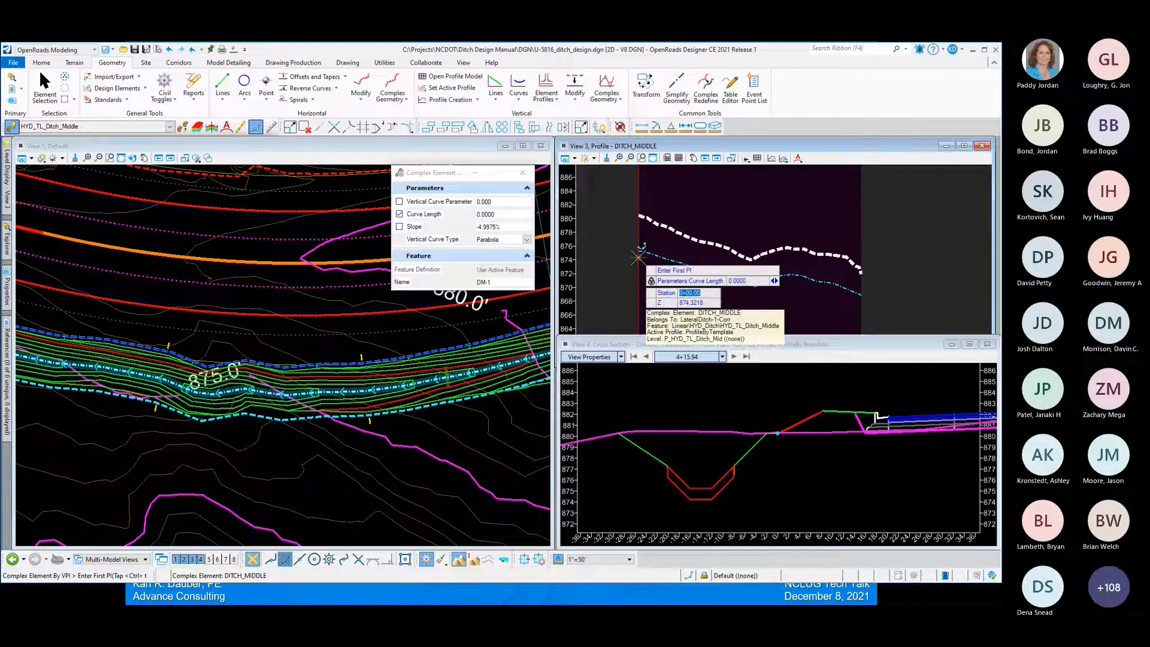
key(Tab)
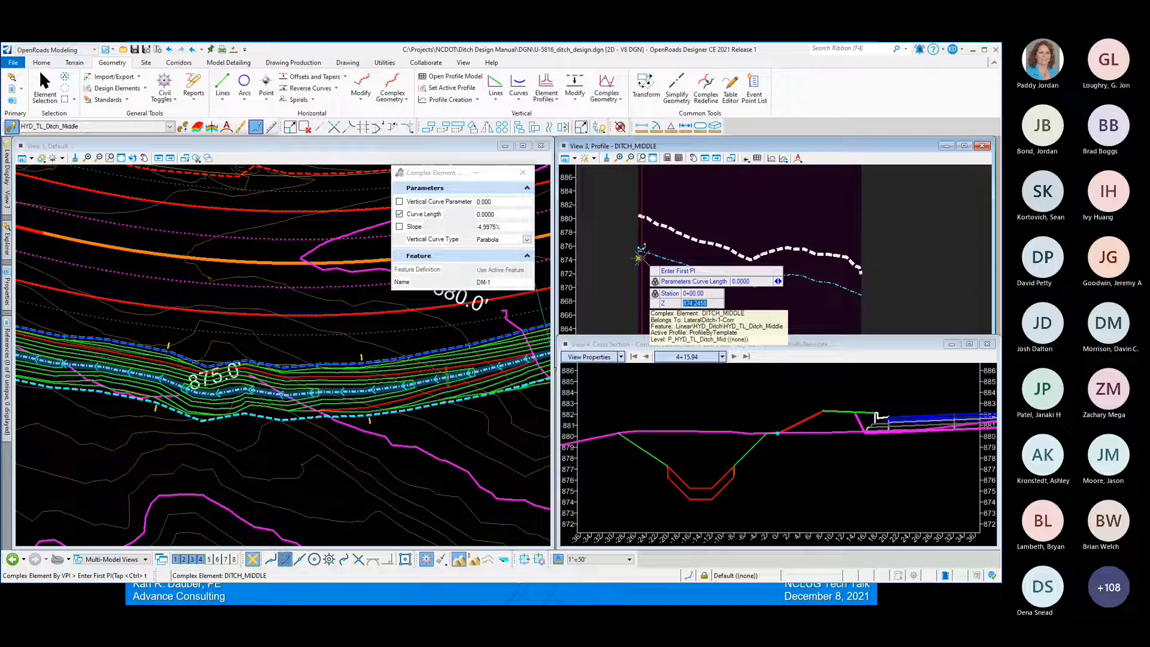
text(875.2)
key(Tab)
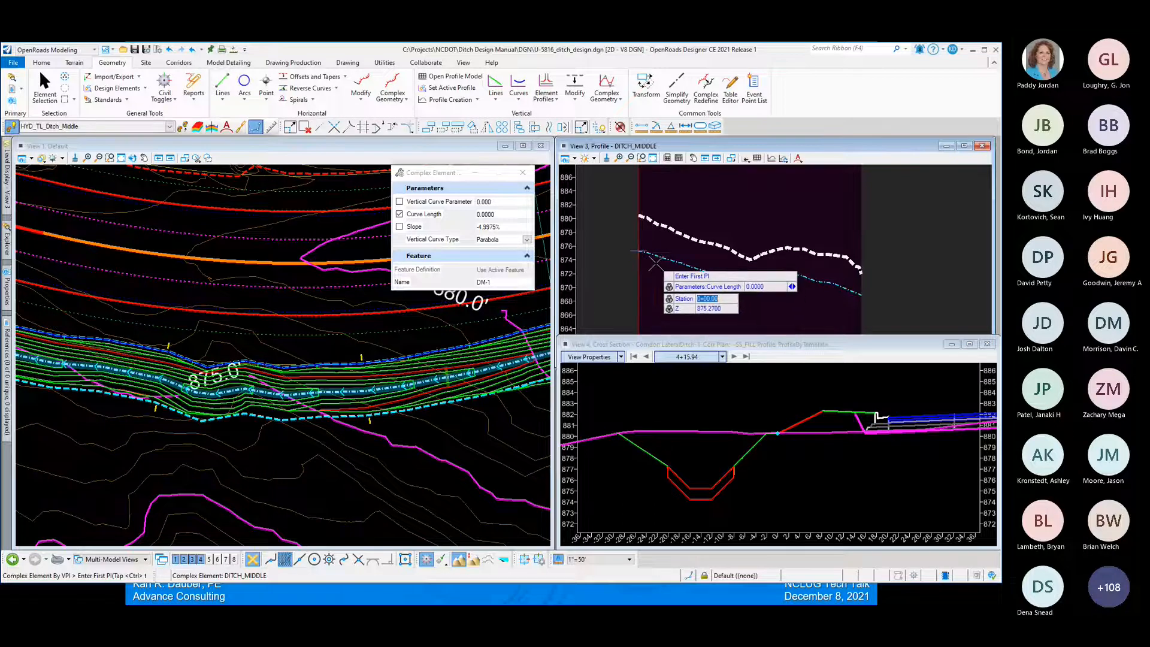
click(655, 262)
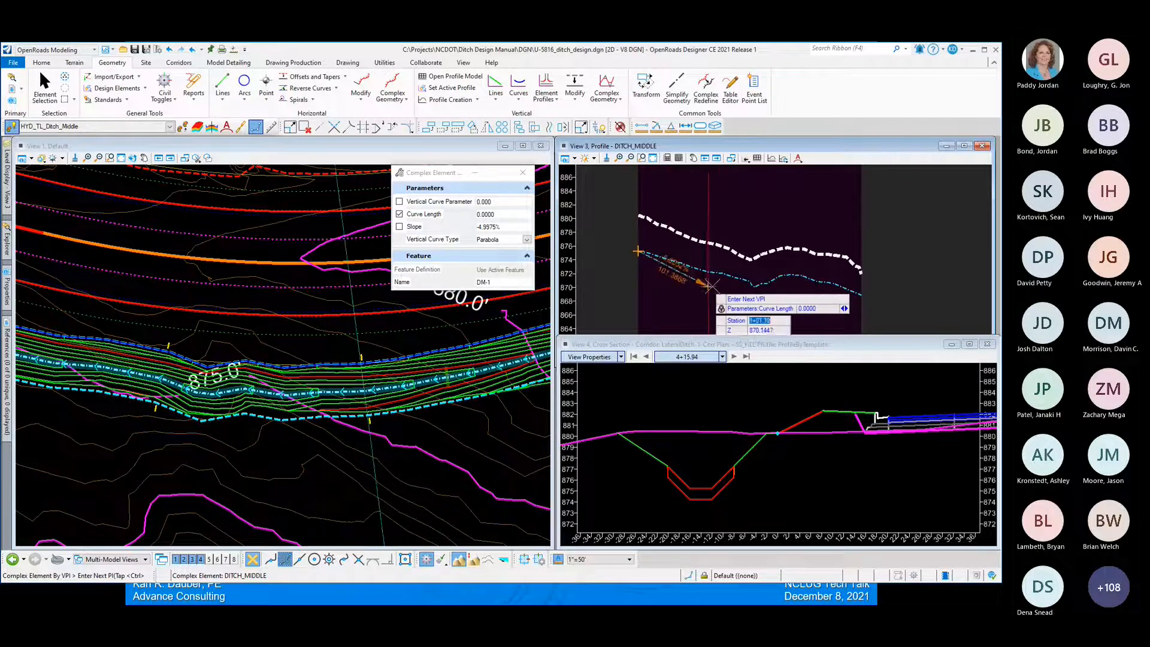
- Place the second VPI of the ditch profile at station 1+70, elevation 869.7
text(170)
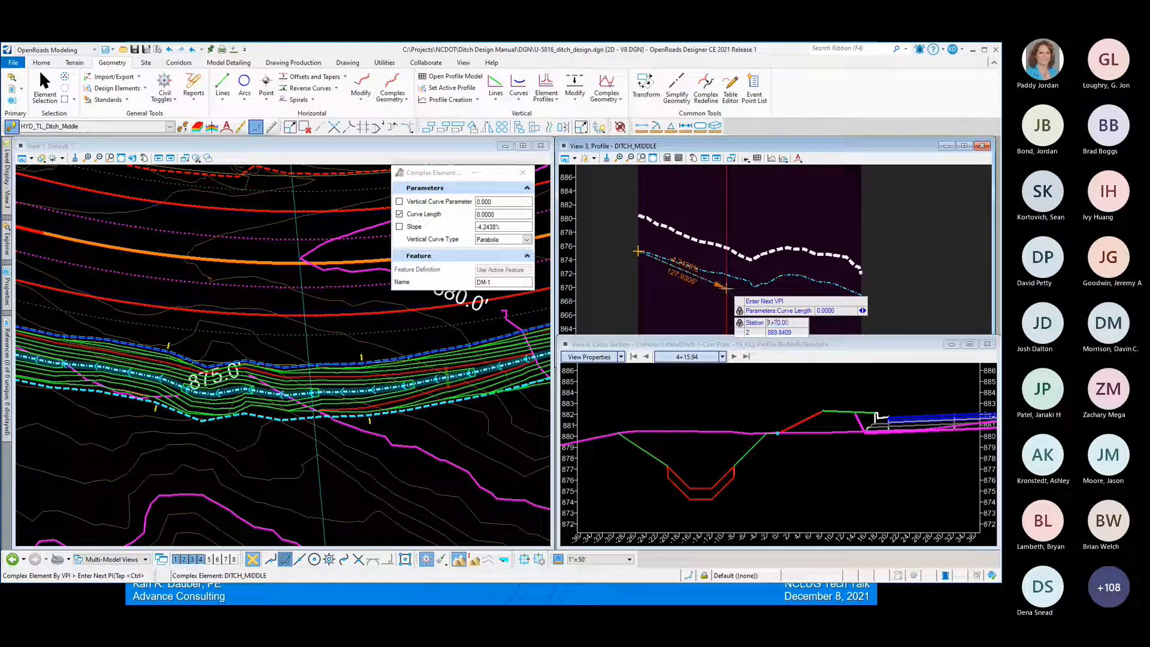
key(Tab)
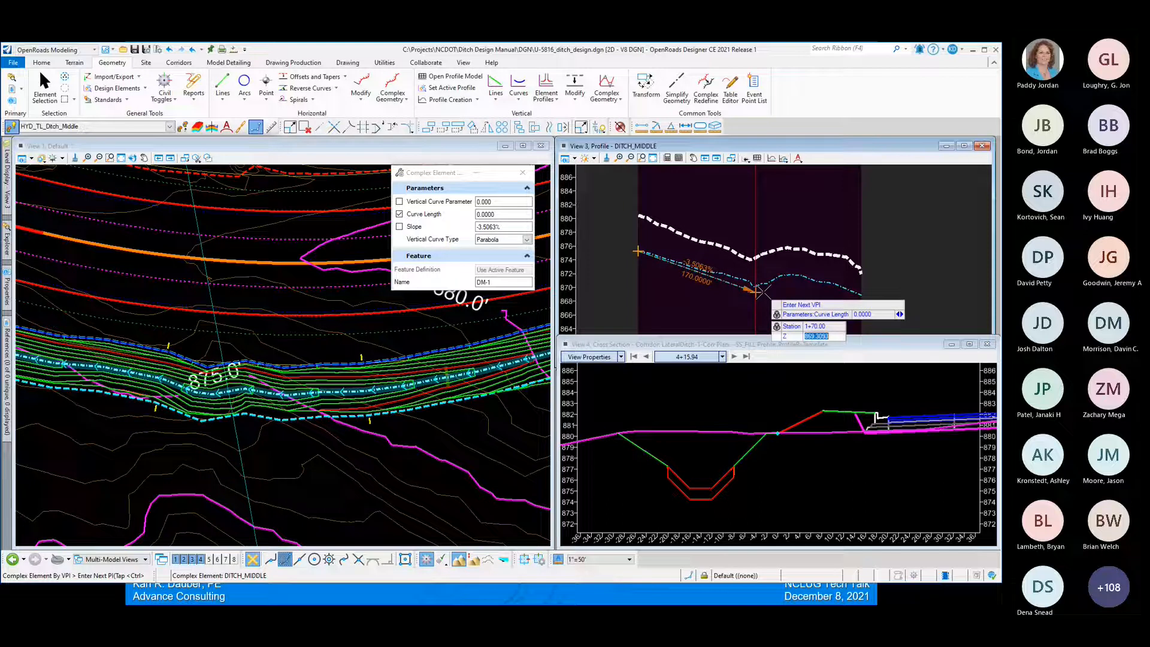
text(869.7)
key(Tab)
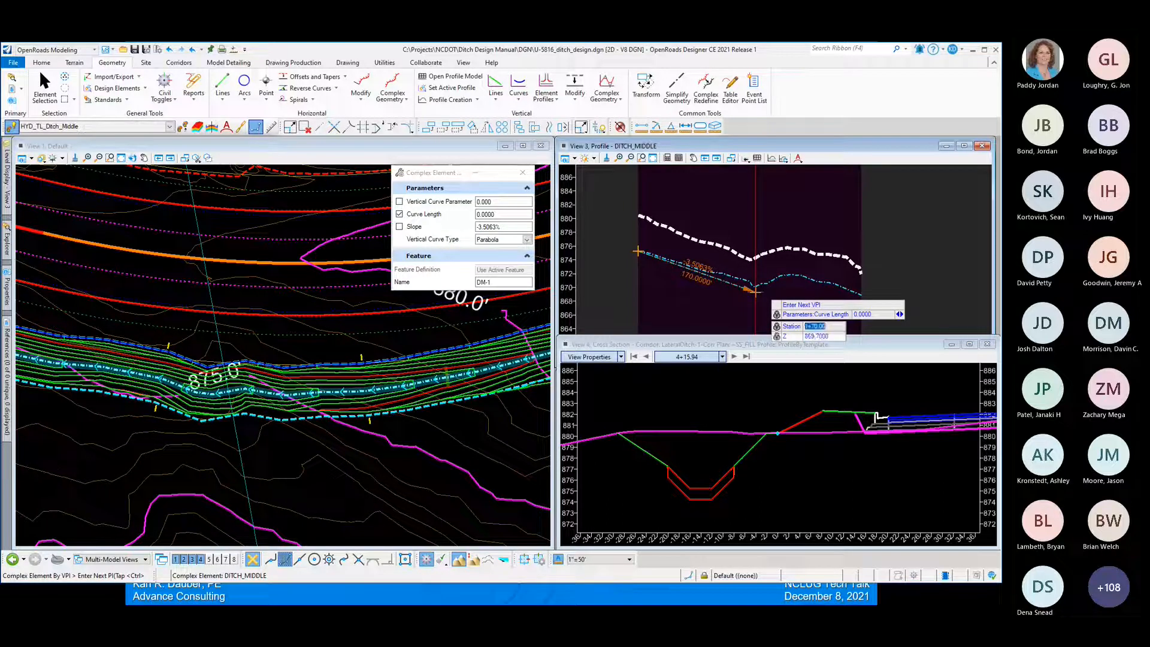
click(776, 293)
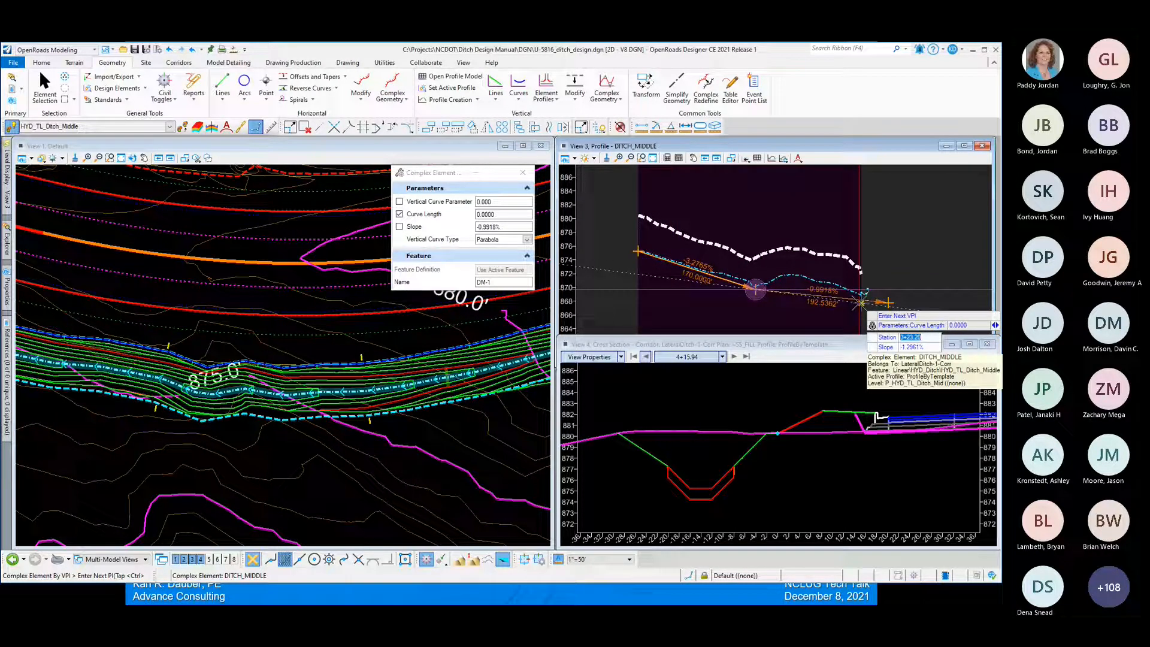
- Place the third VPI at the profile's end, station 3+23.20, with a slope of -1.15%
key(Tab)
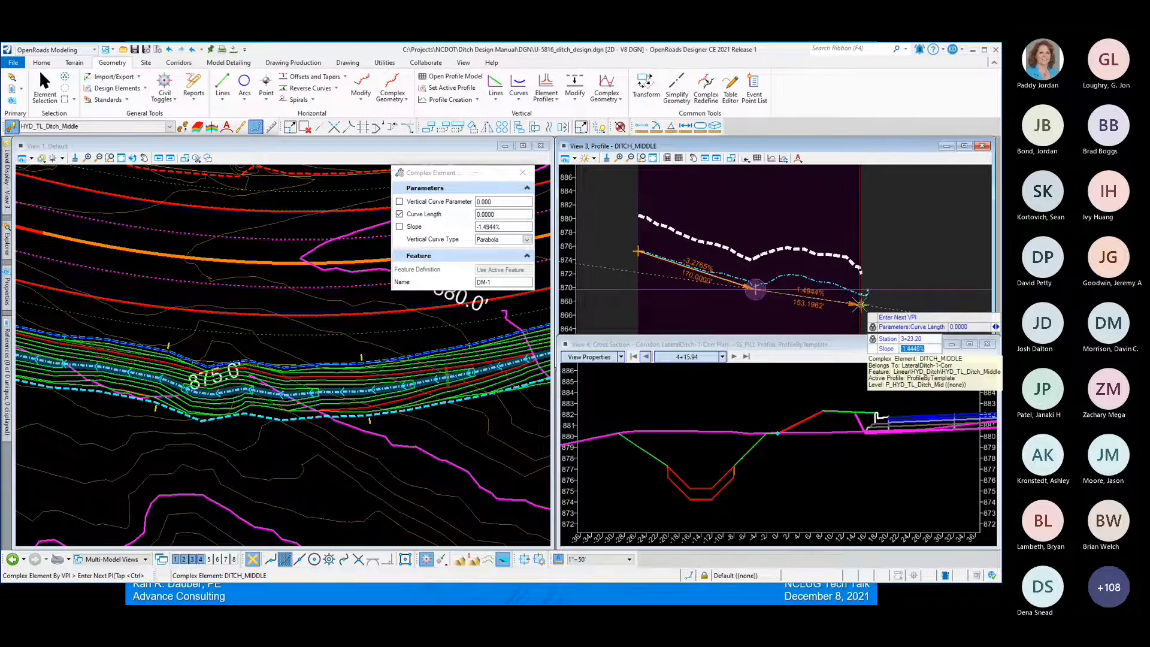
text(-1.15)
key(Tab)
click(861, 305)
right_click(863, 305)
click(861, 302)
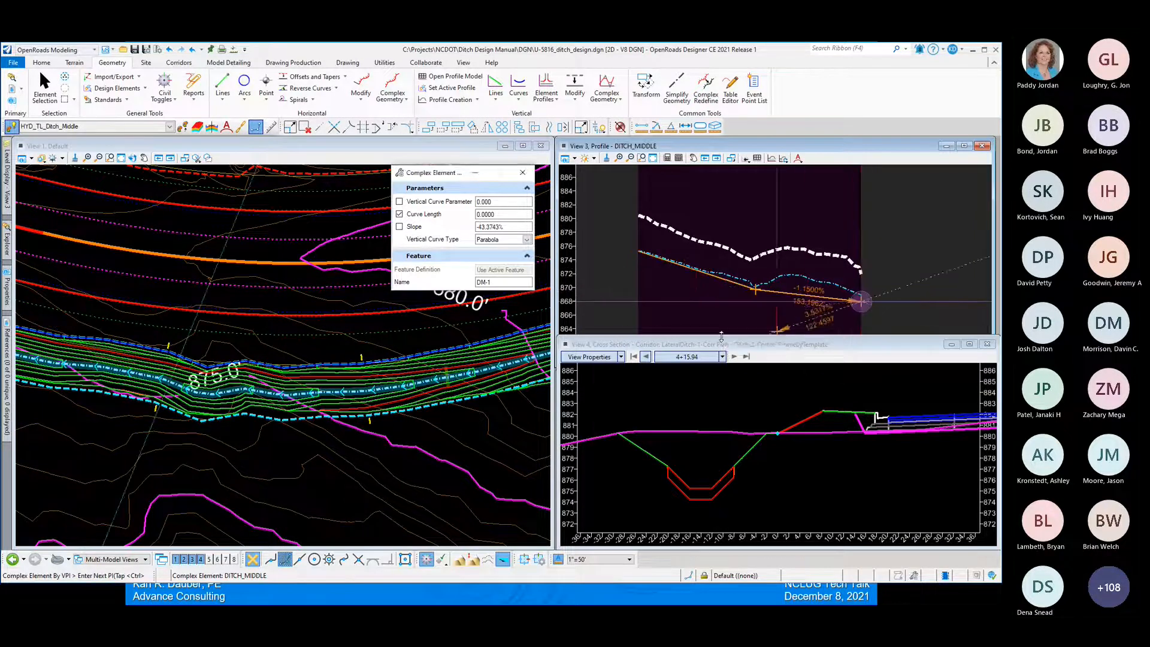
- Finish the three-point ditch profile and select it in the profile view
right_click(696, 315)
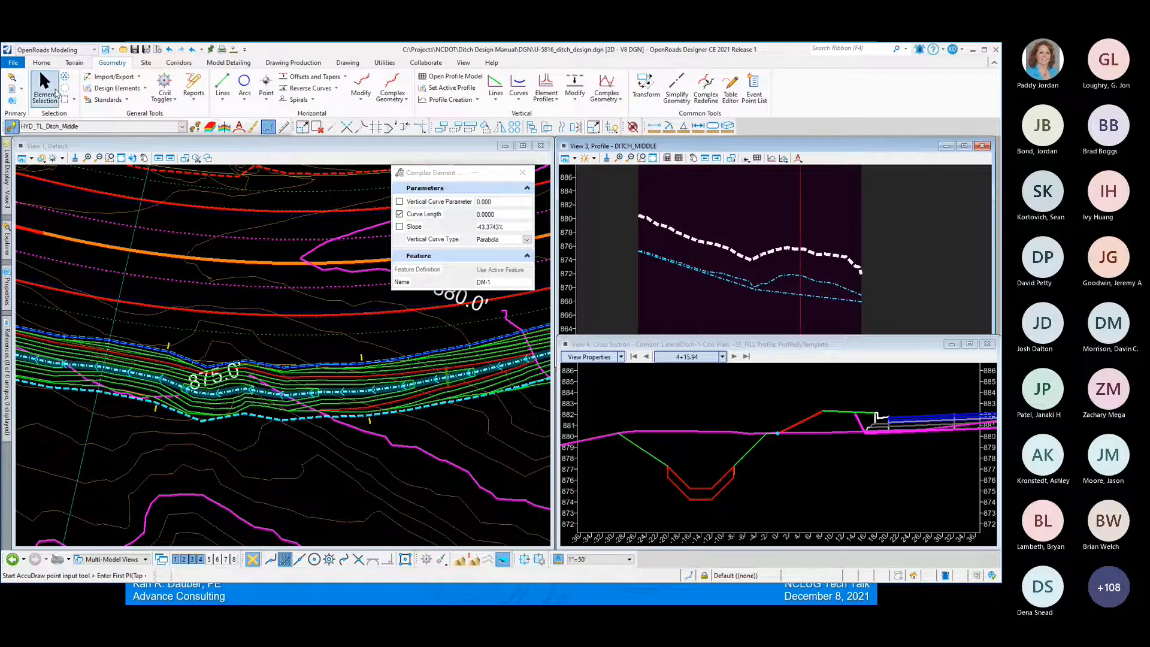
click(45, 90)
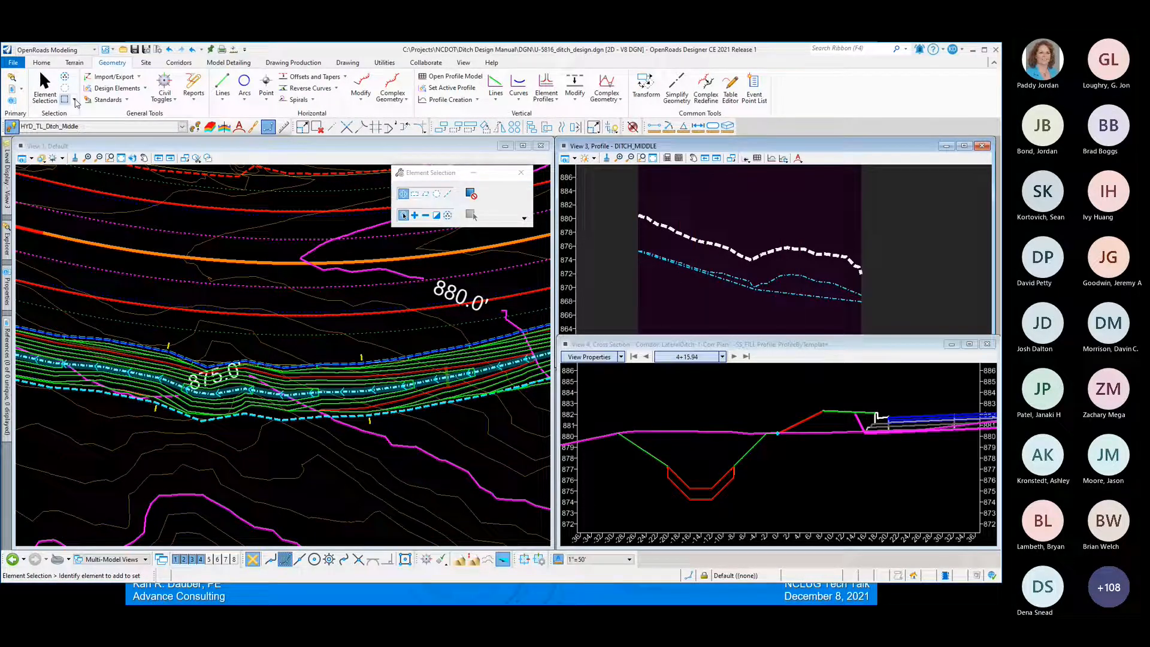
click(779, 295)
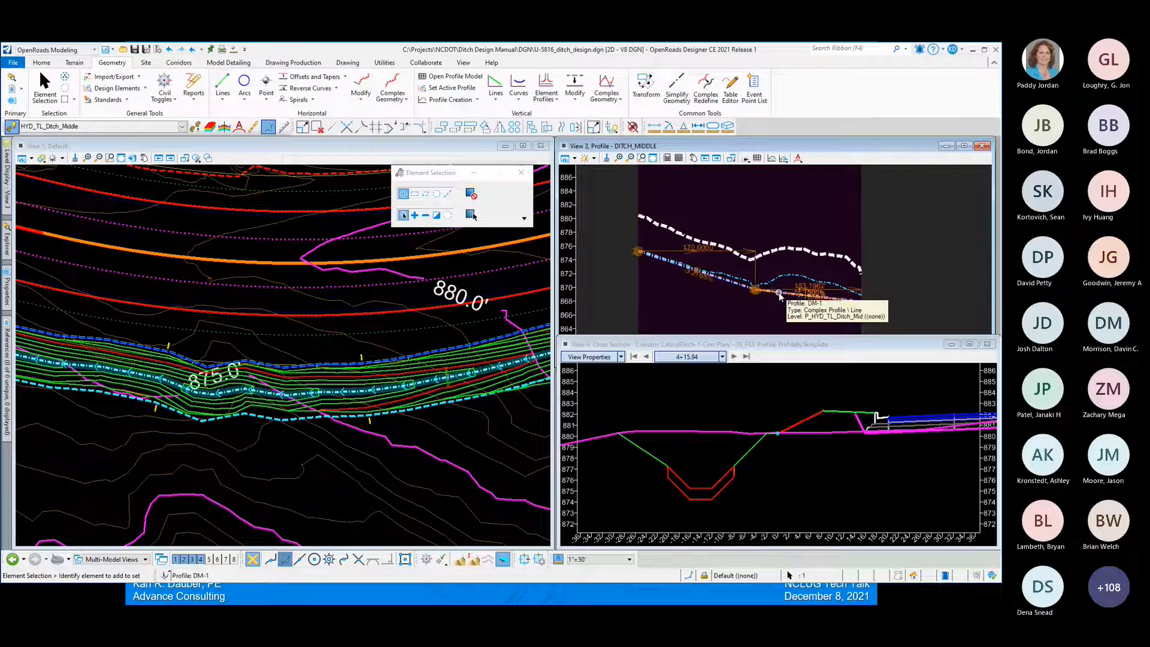
- Try repositioning the ditch profile's middle VPI freehand, abandoning each move before placing the point
scroll(743, 316, up, 2)
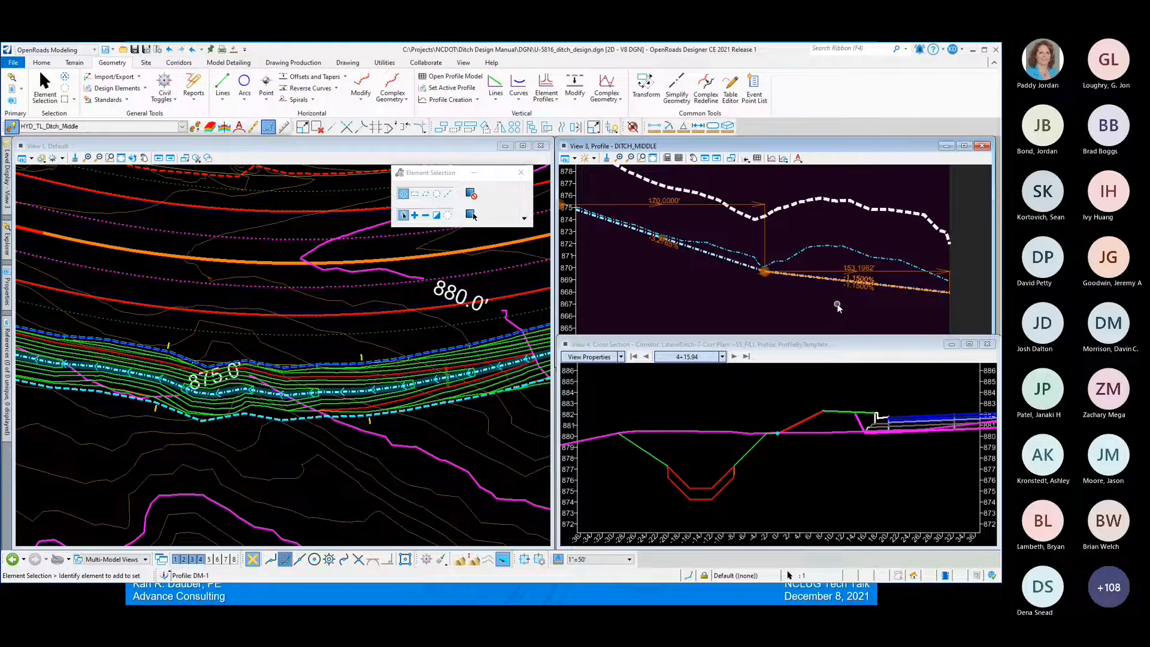
scroll(836, 307, down, 2)
scroll(796, 299, up, 2)
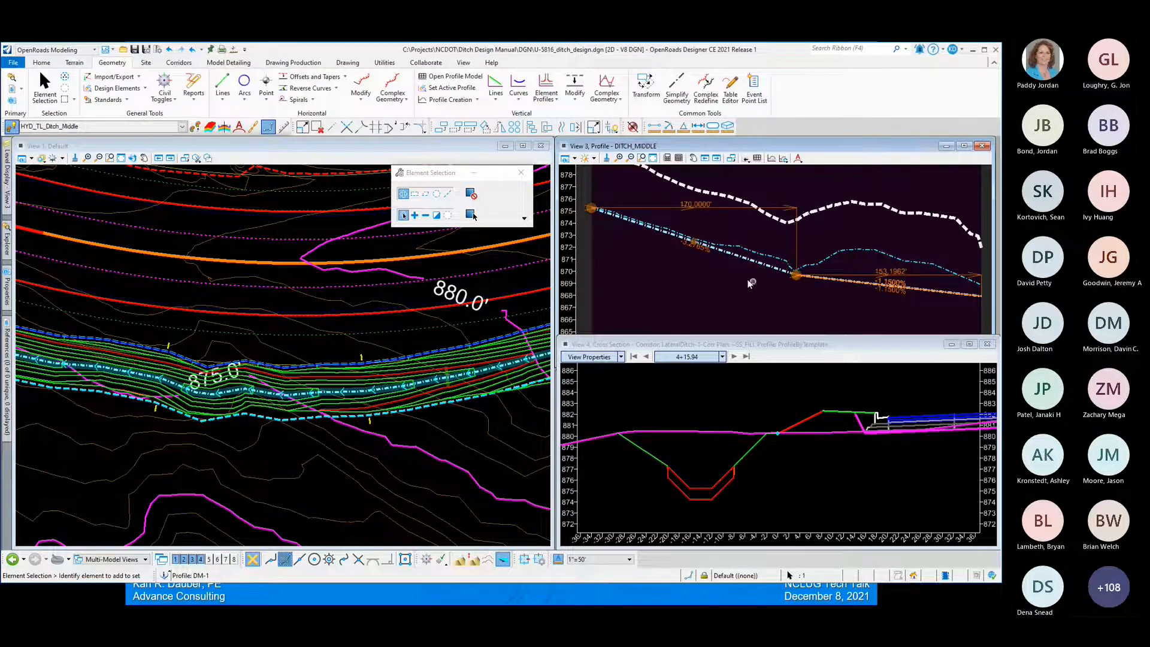
mouse_move(796, 277)
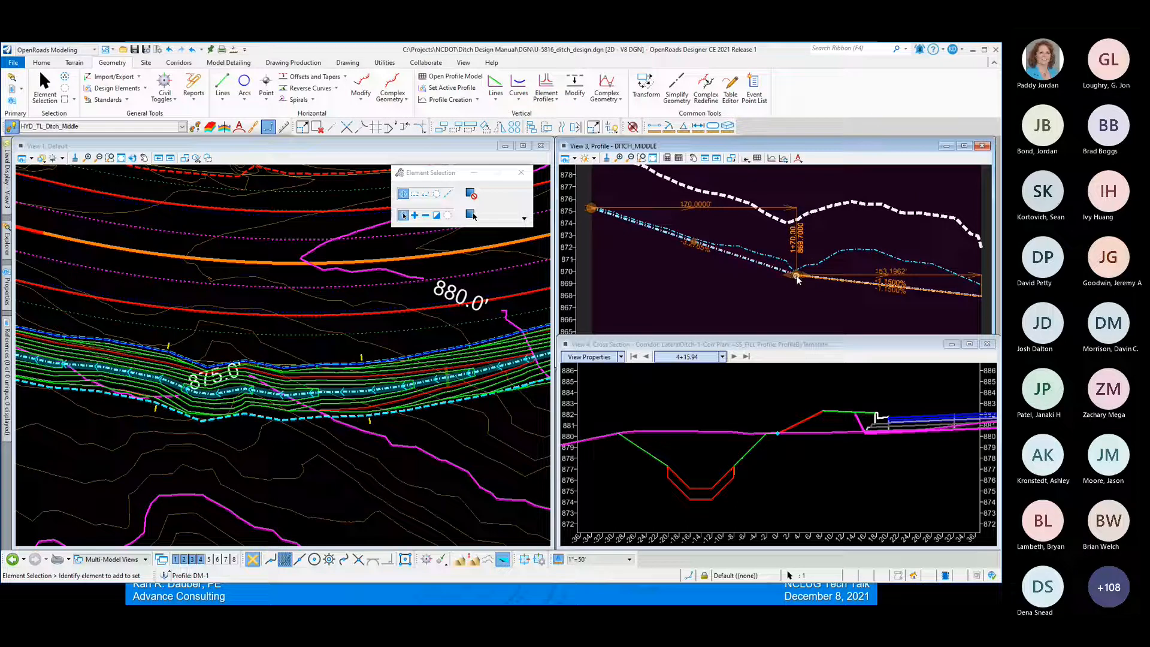
click(796, 277)
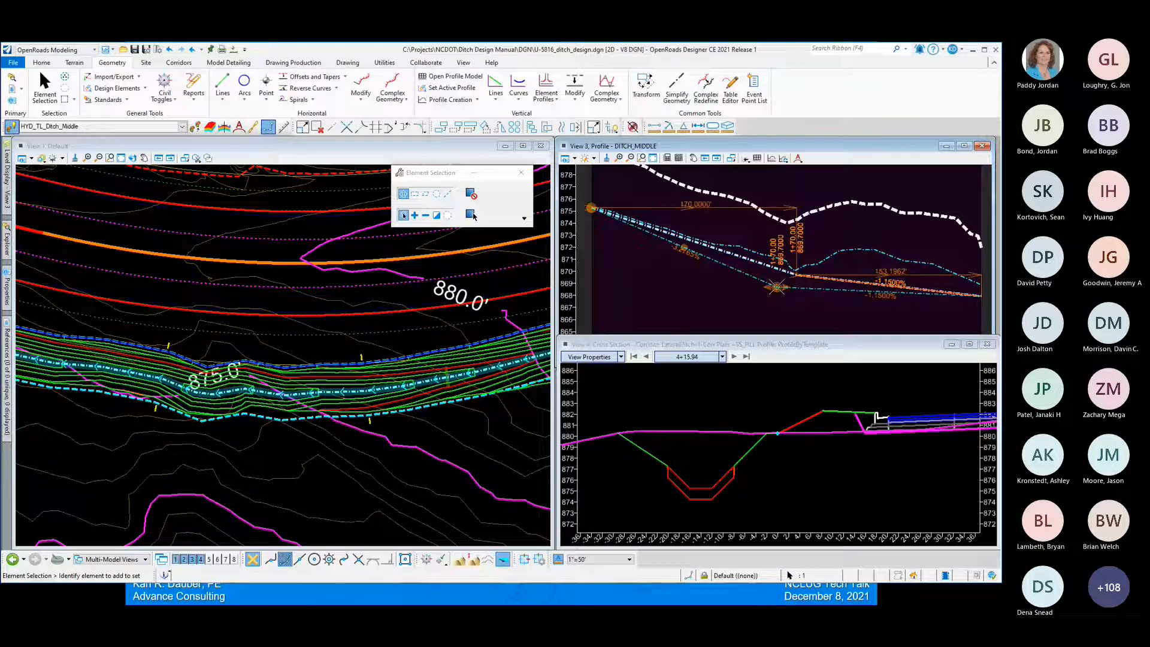
right_click(777, 288)
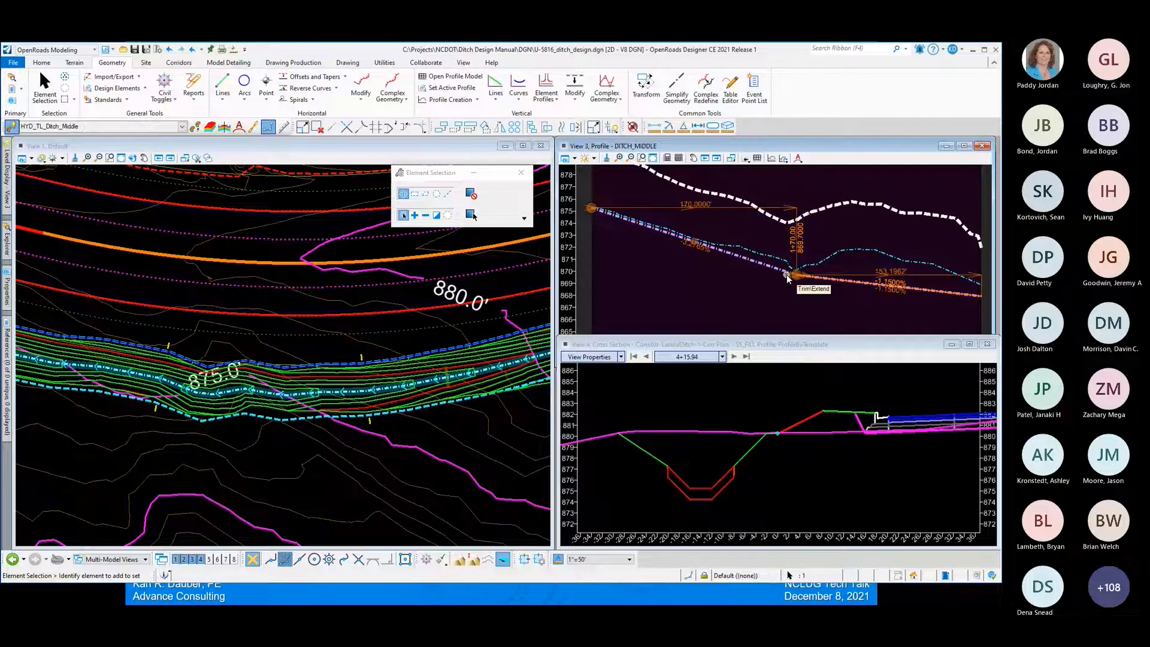
click(786, 276)
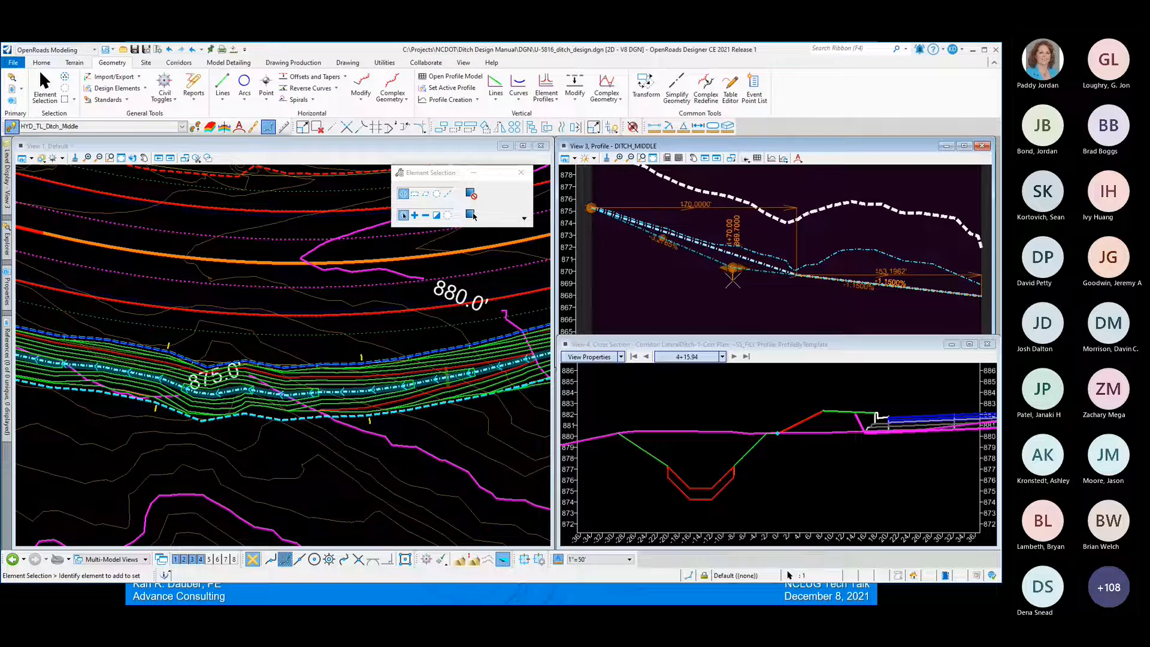
right_click(746, 278)
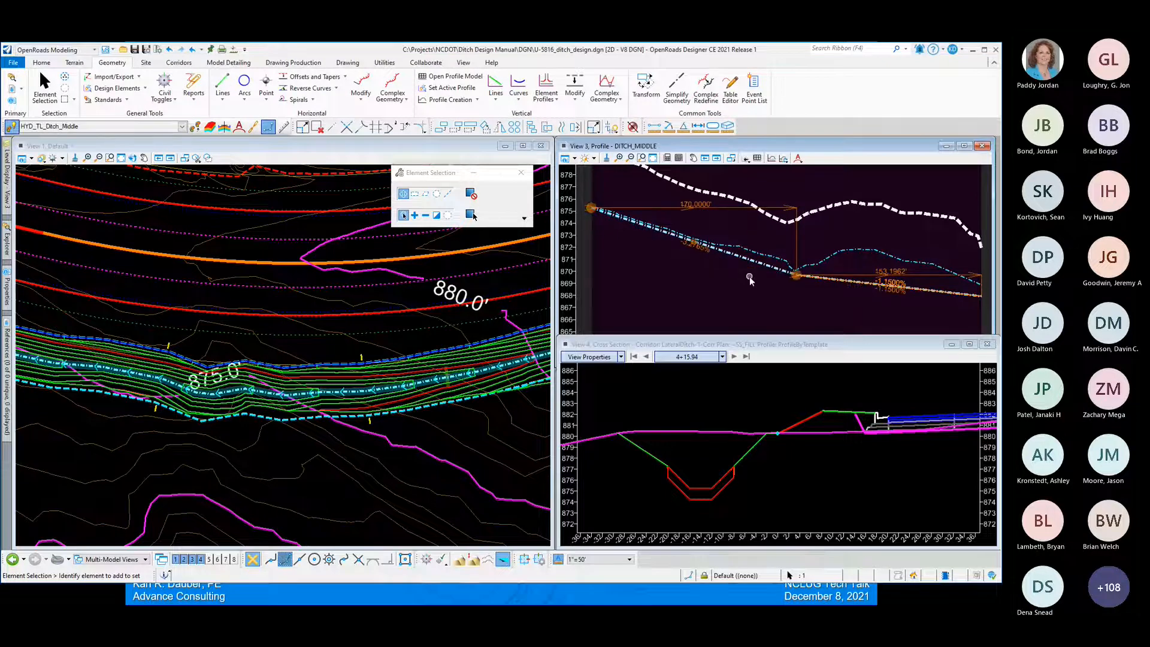
- Open the middle VPI's station and elevation and the second tangent's slope for editing
click(806, 276)
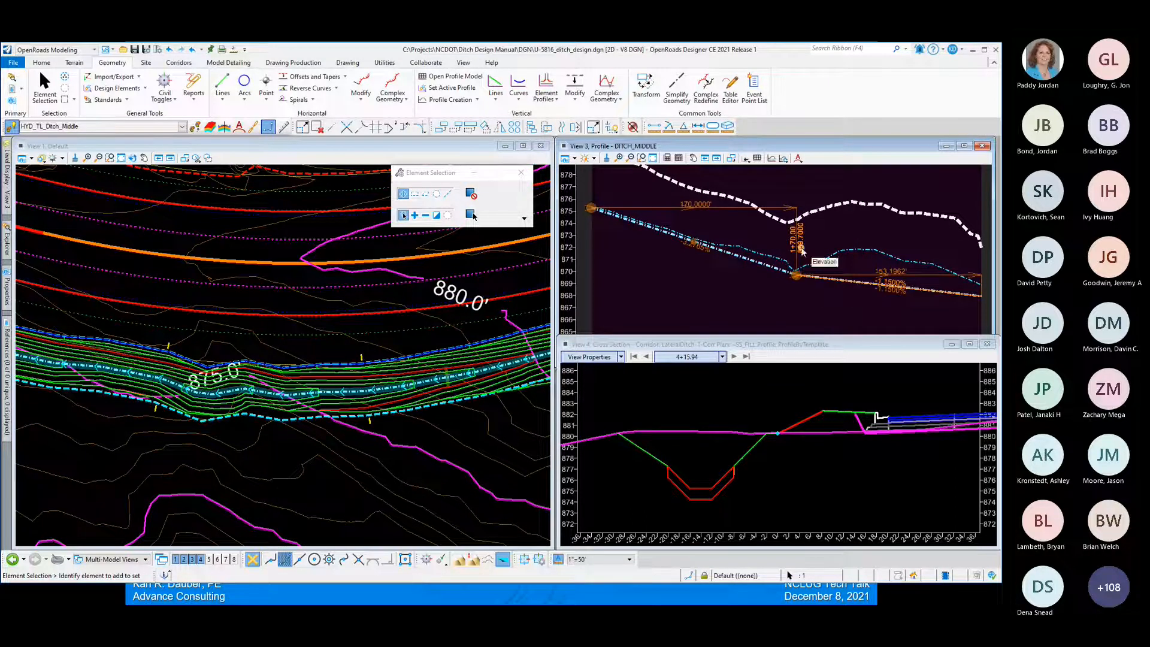
click(792, 243)
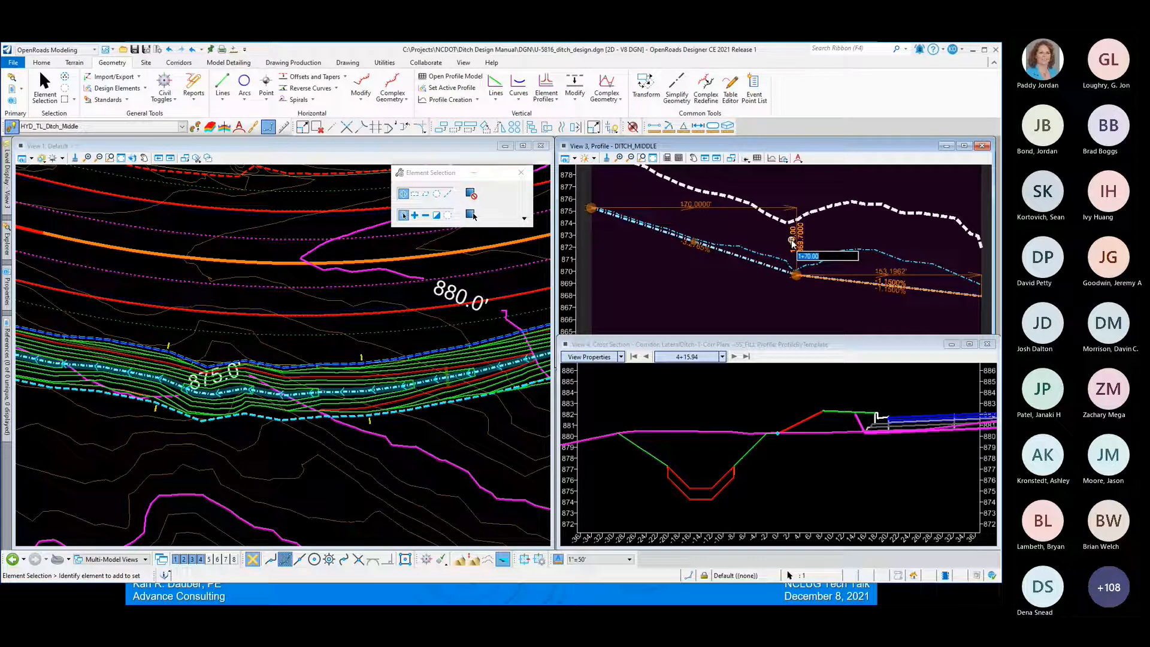
click(802, 242)
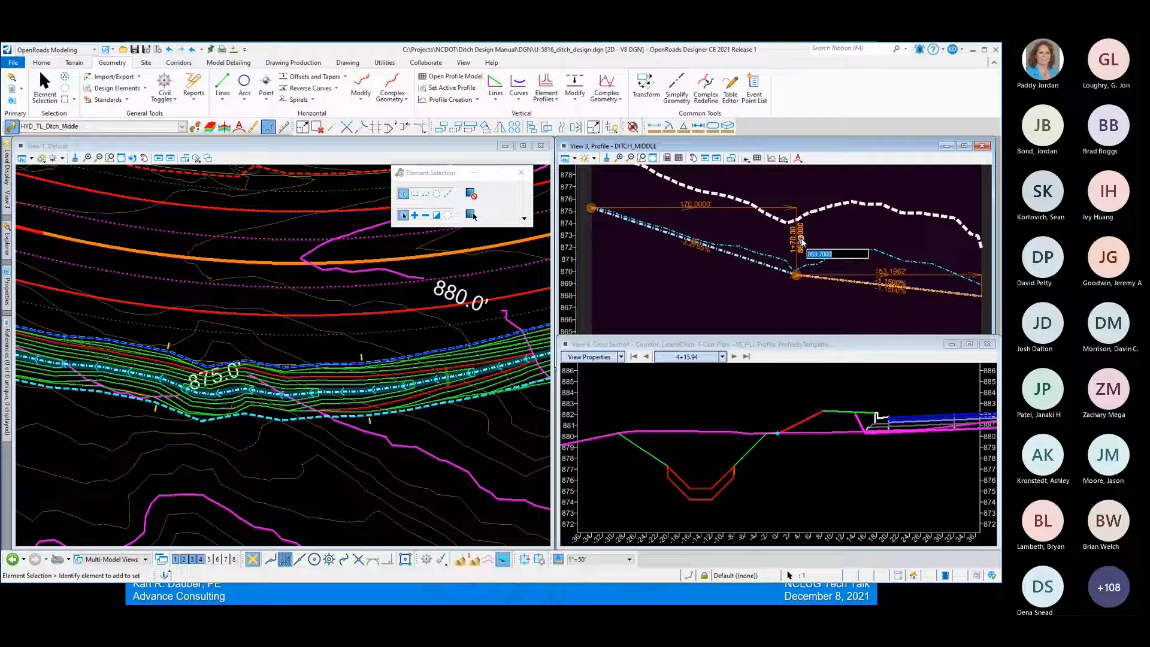
click(899, 286)
click(899, 286)
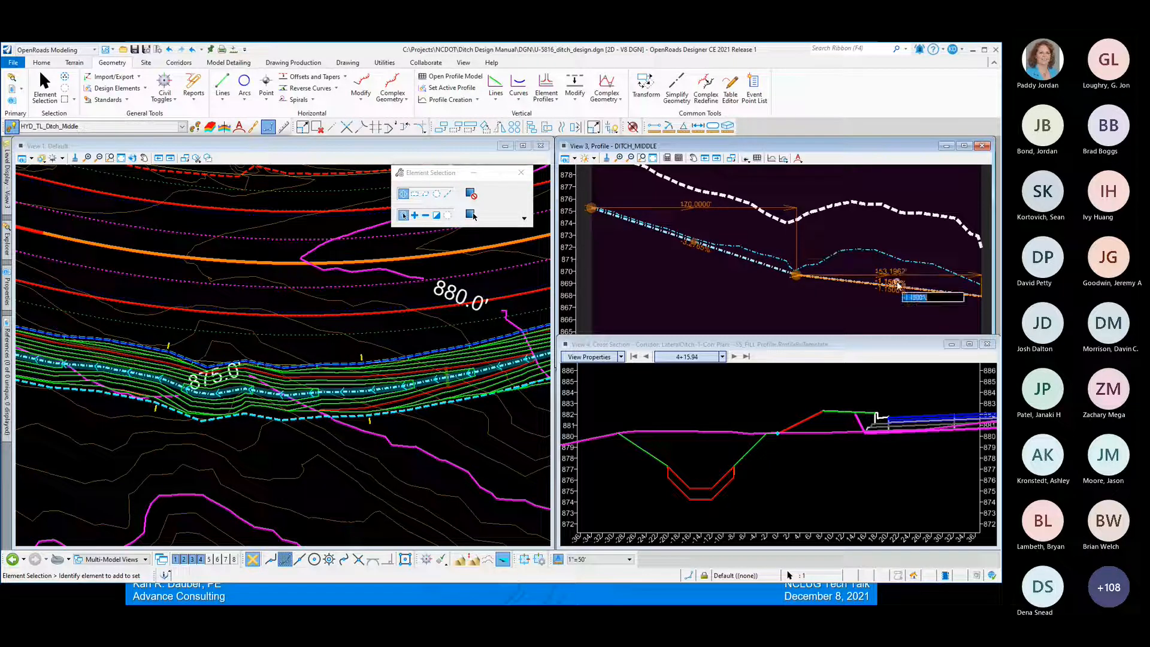
- Move the ditch profile's middle VPI to about station 1+40, elevation 868, and undo the move
click(673, 297)
click(760, 263)
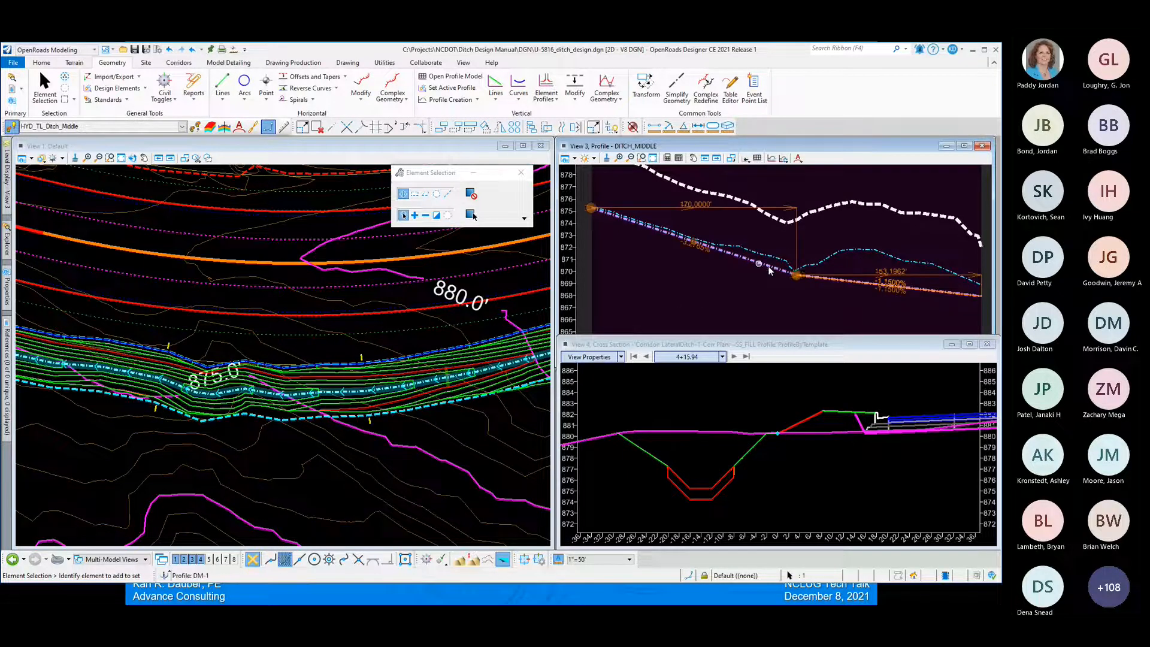
drag(798, 278, 759, 295)
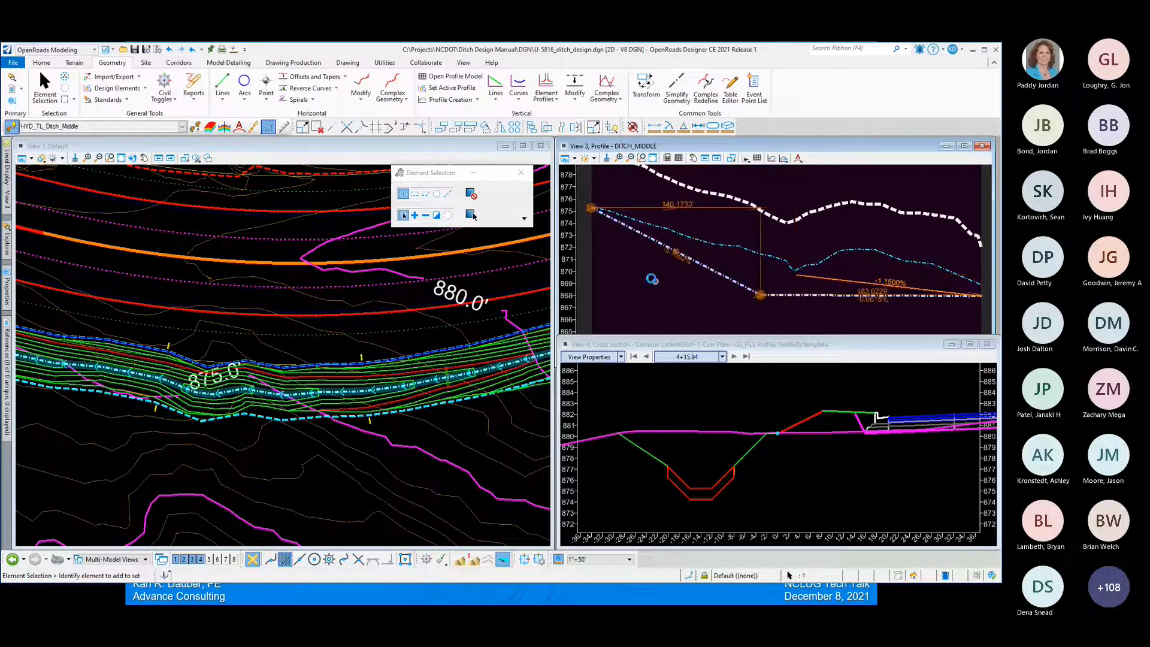
click(170, 49)
click(753, 289)
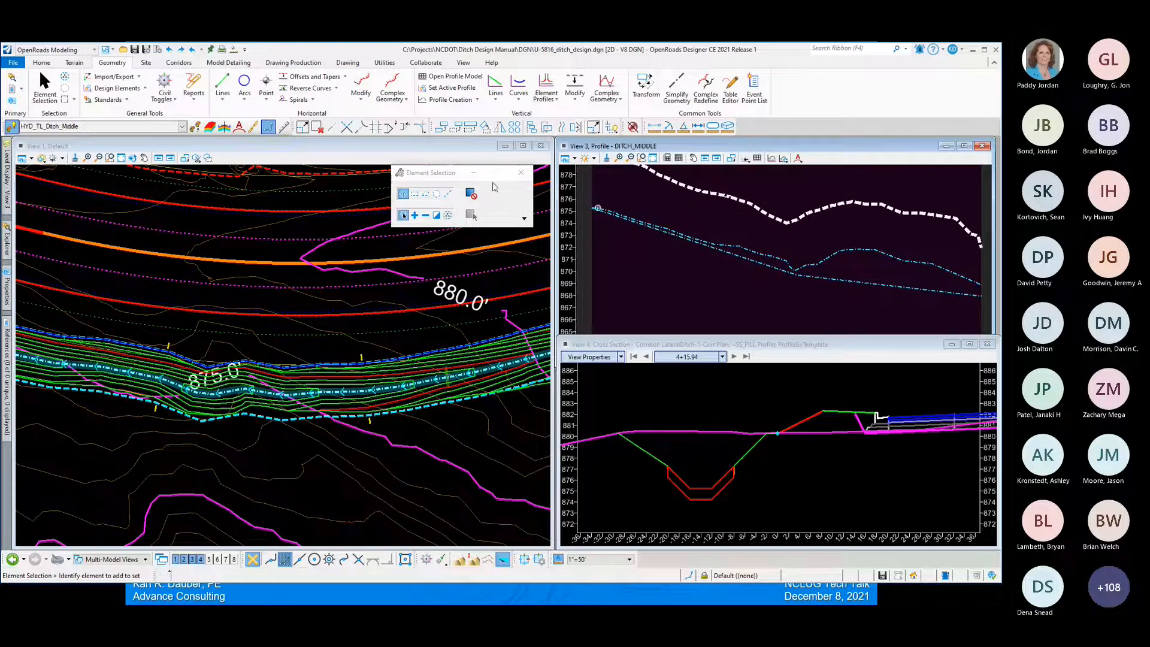
- Insert a vertex into the ditch profile's first tangent below the existing line, and delete it again
click(390, 128)
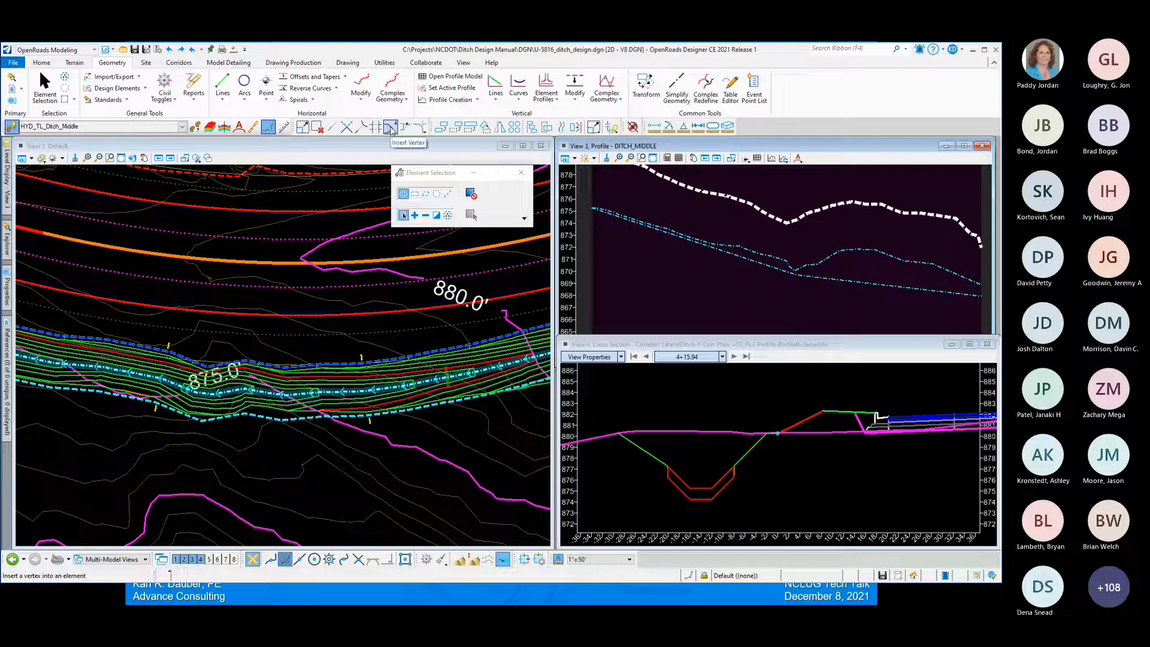
click(391, 128)
click(737, 259)
click(708, 271)
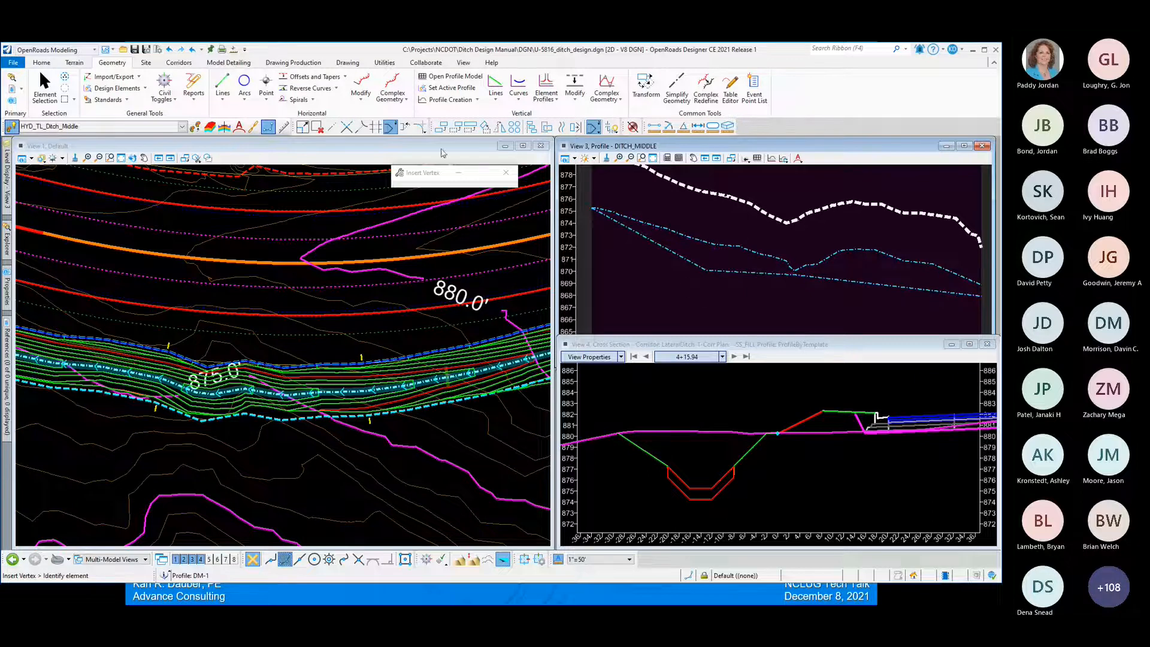
click(405, 127)
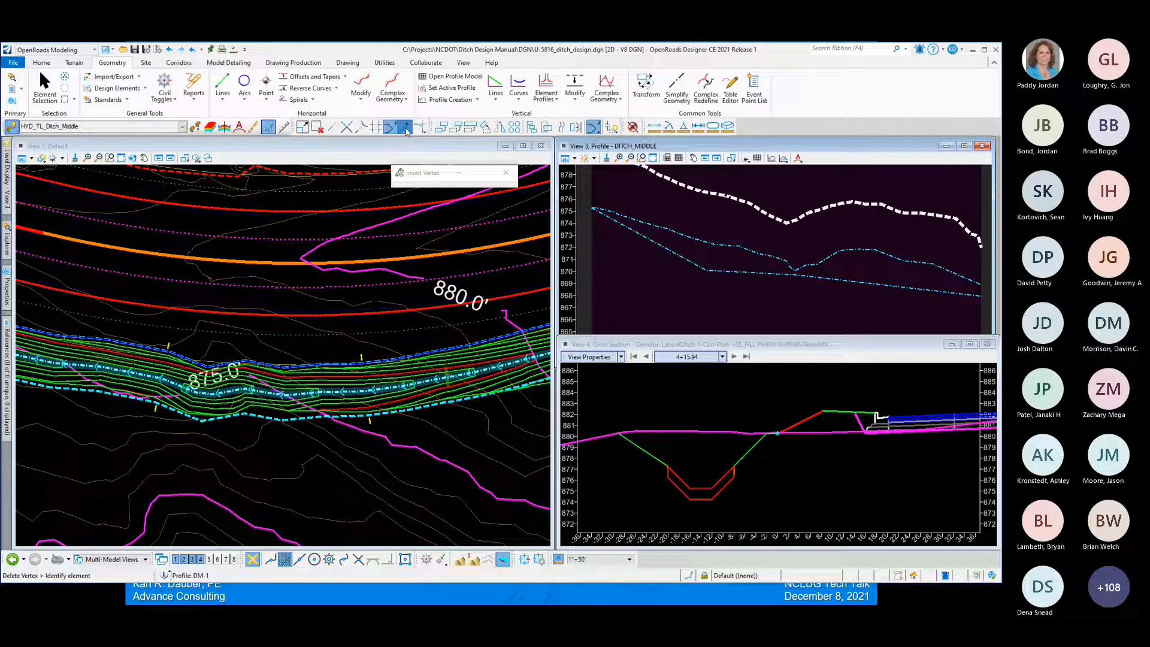
click(702, 268)
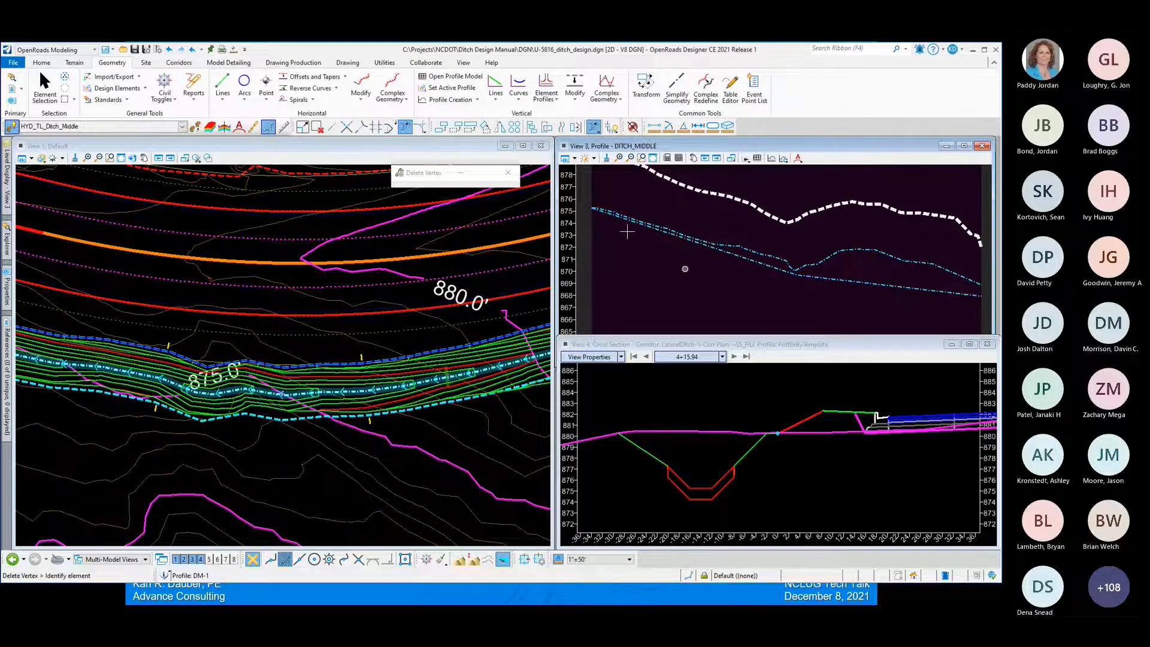
- Reselect the ditch profile to review its VPI and slope annotations, and clear the selection
click(45, 87)
click(770, 269)
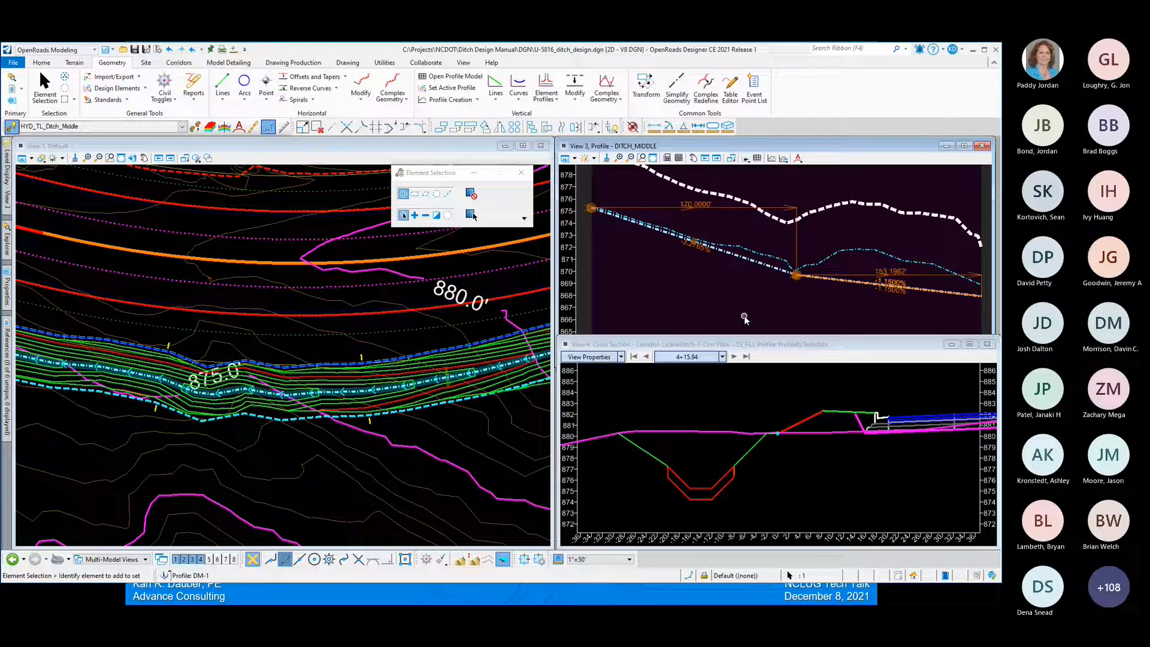
scroll(745, 317, up, 1)
scroll(666, 292, down, 1)
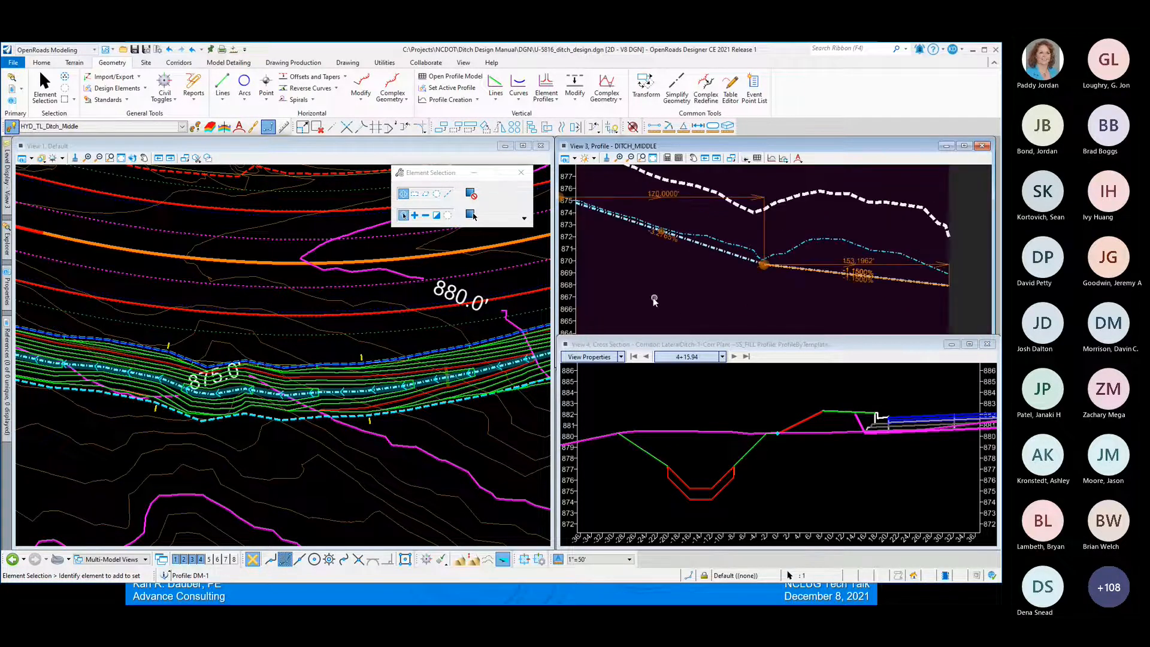
click(655, 298)
scroll(199, 445, down, 2)
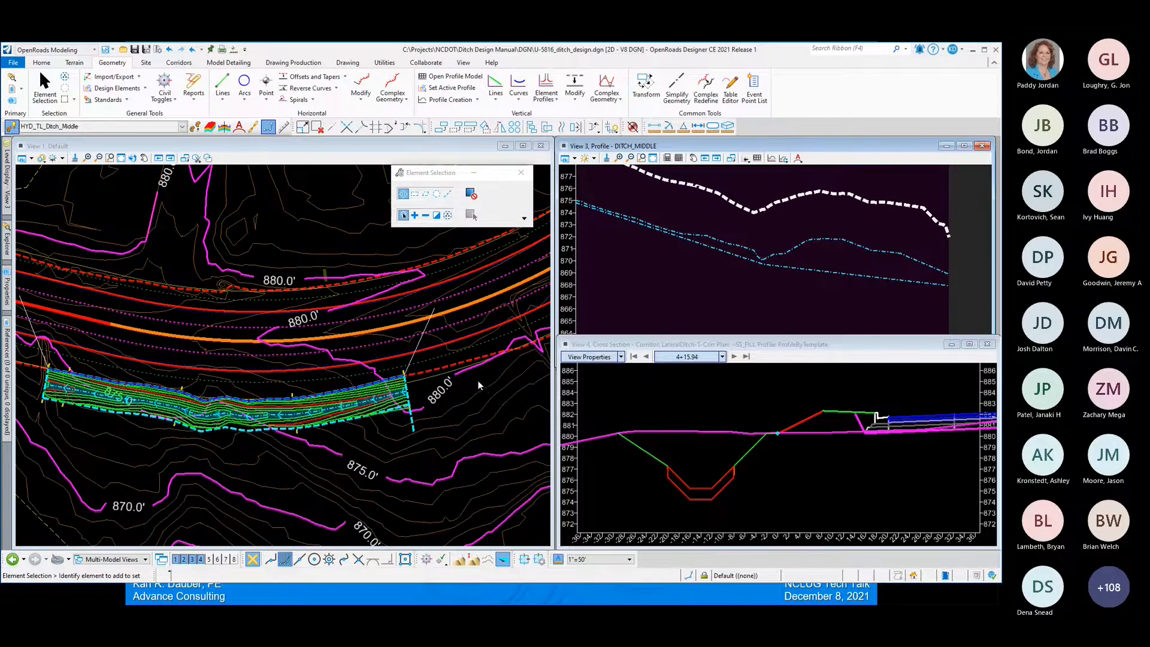
scroll(463, 382, up, 2)
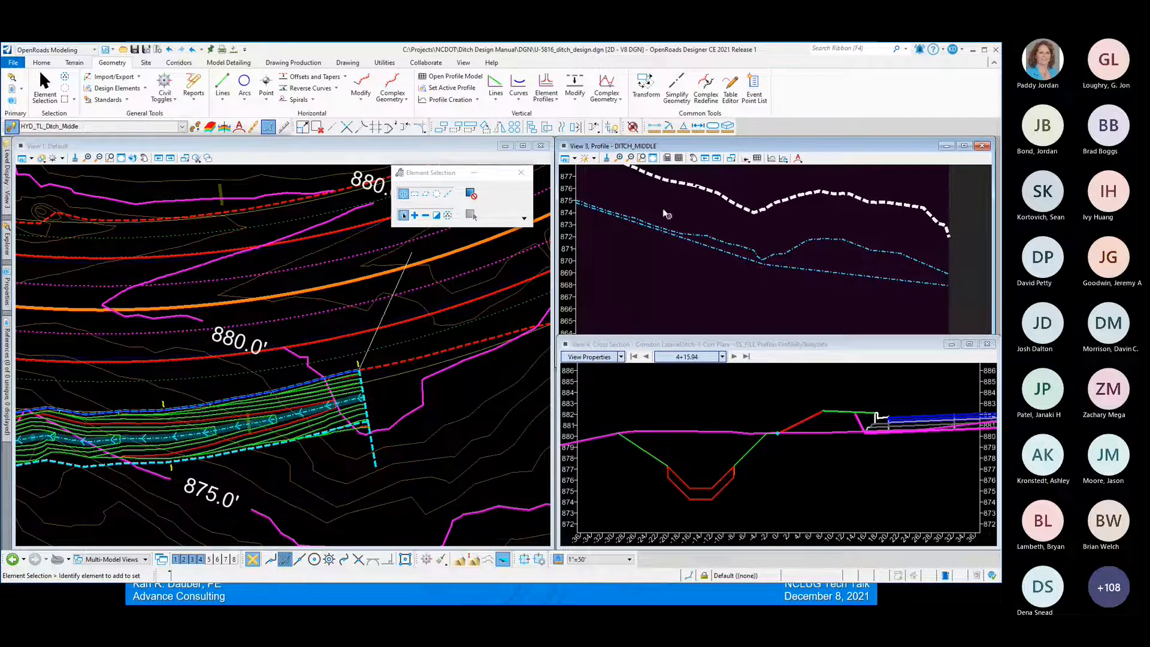
- Run Analyze Point on the fill slope stake line and check points in plan just beyond the ditch's end
click(641, 157)
click(41, 63)
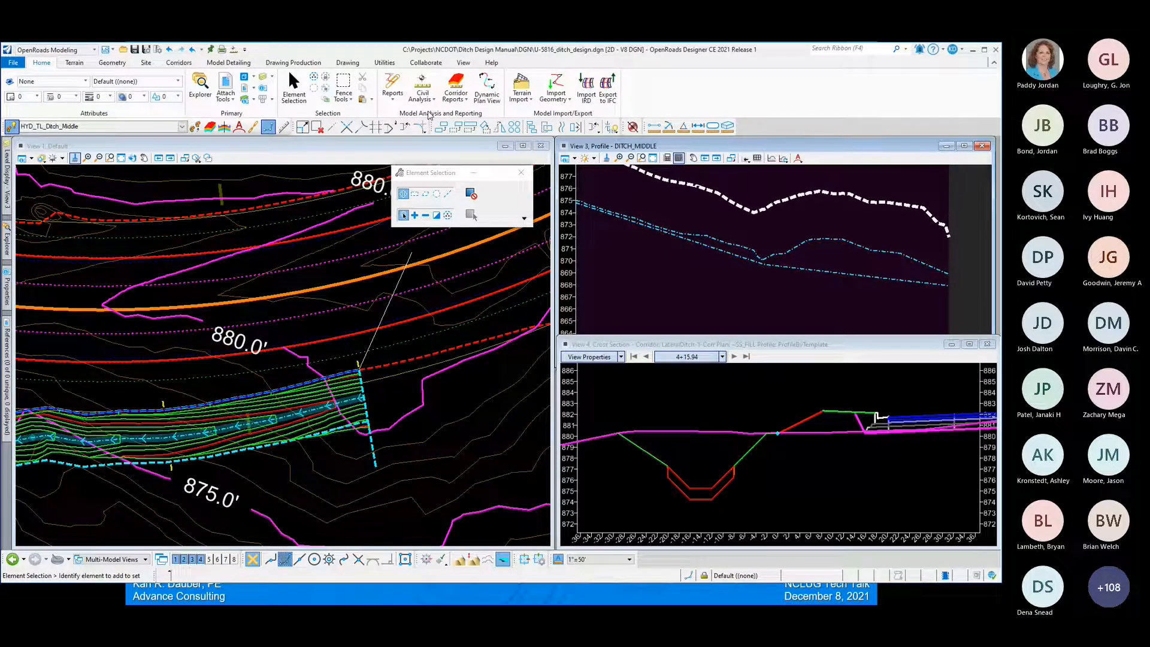
click(423, 93)
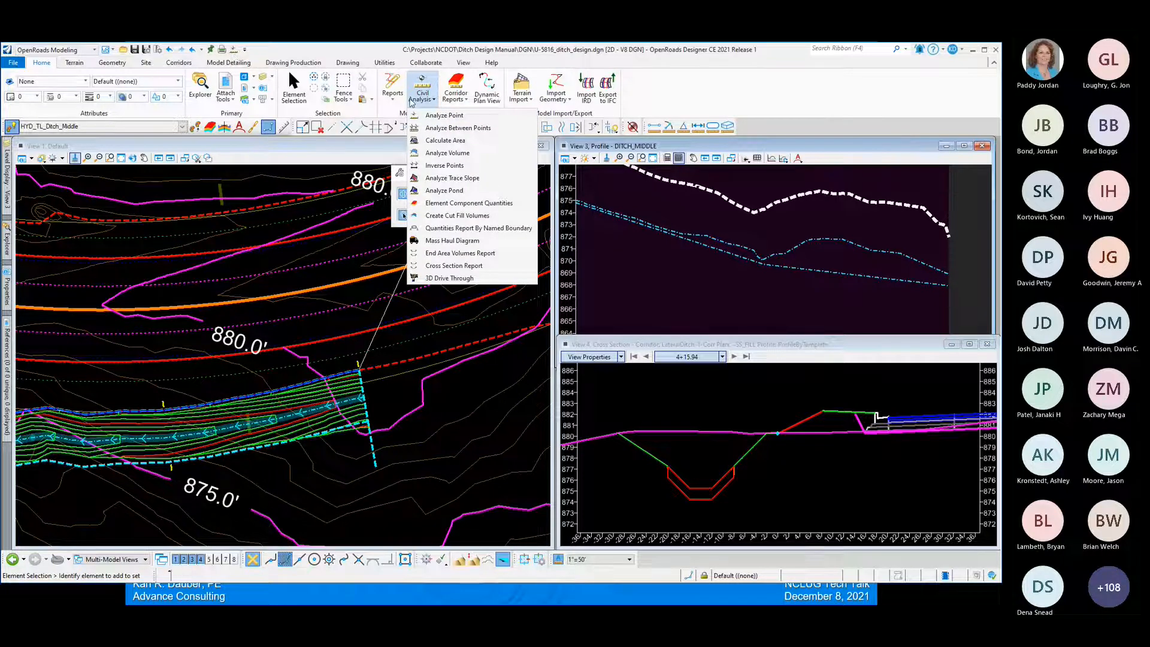
click(444, 115)
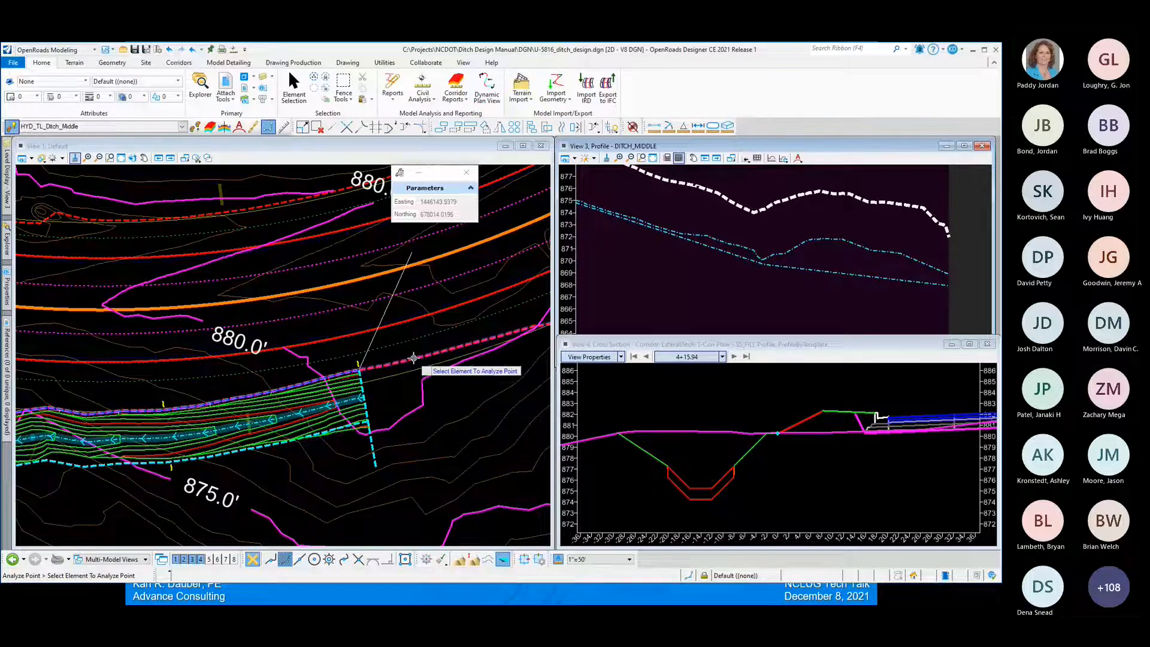
click(421, 358)
click(442, 423)
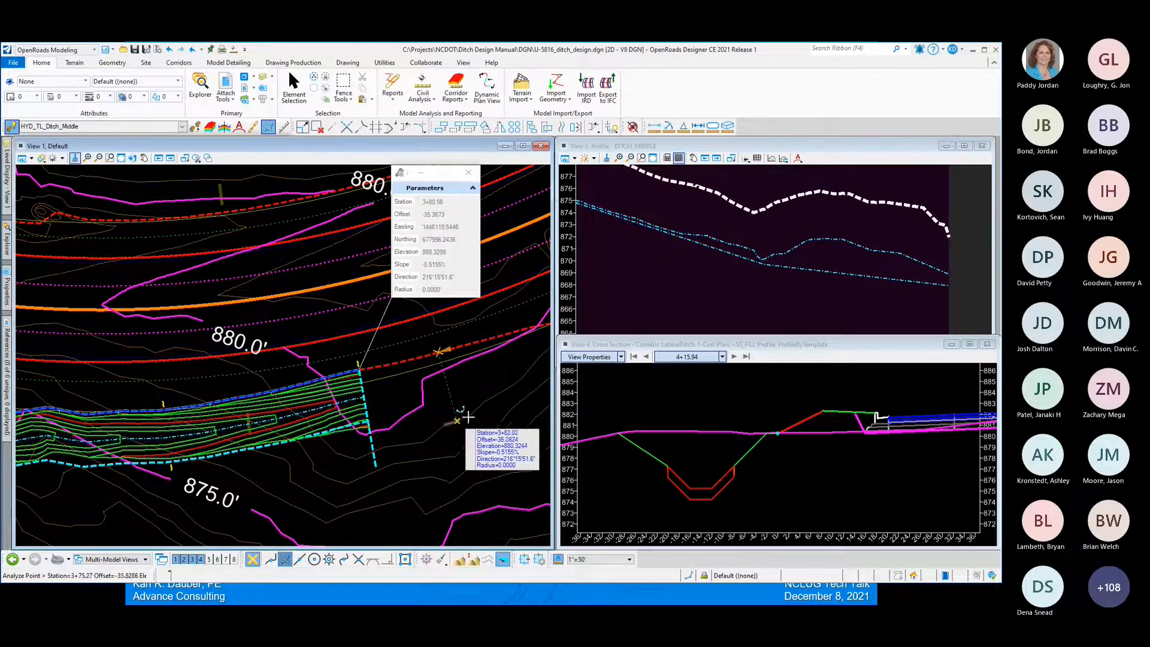
click(427, 433)
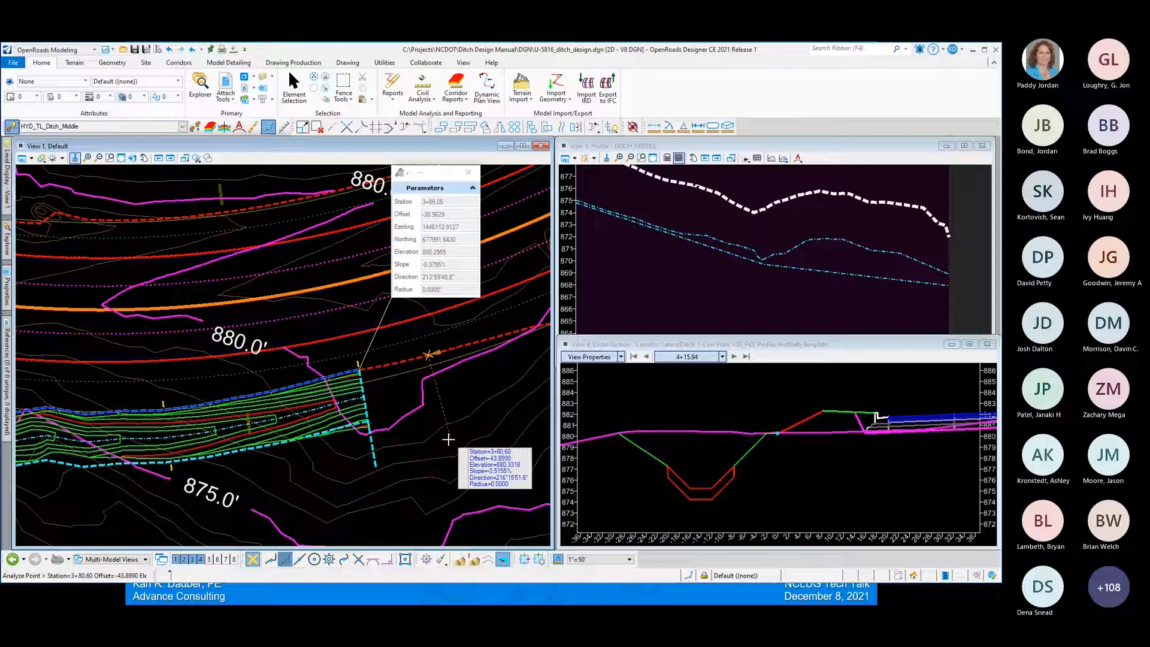
click(426, 431)
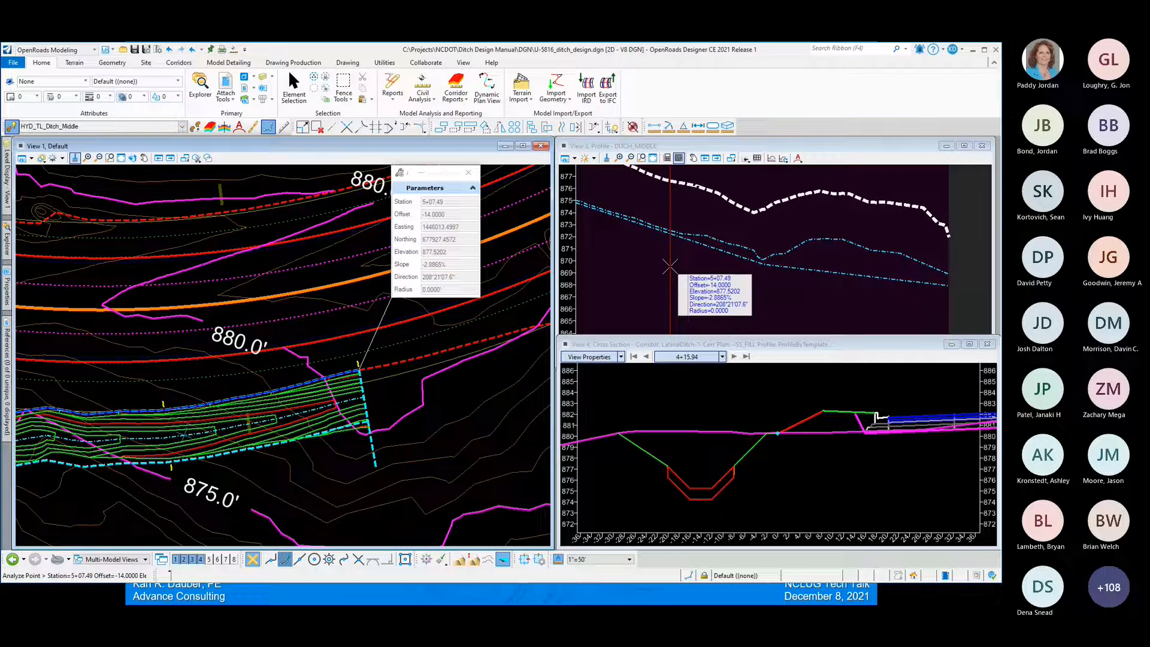
- Analyze the station and elevation at the ditch profile's start point, middle VPI and end point by snapping to each
middle_drag(669, 267, 736, 290)
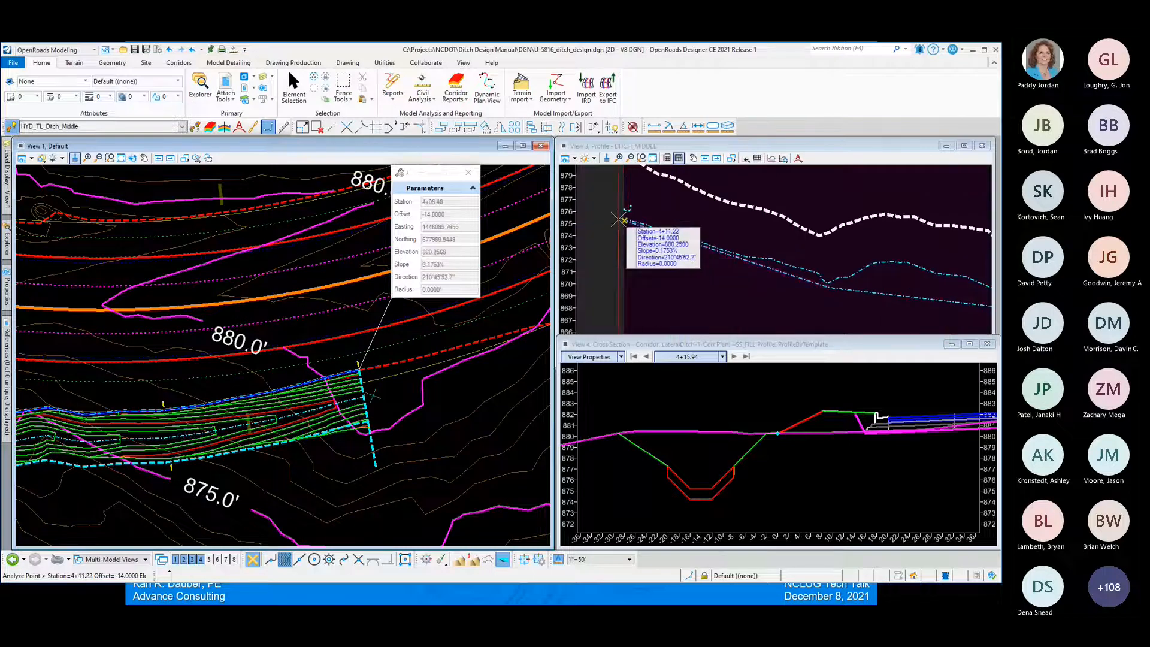
click(624, 221)
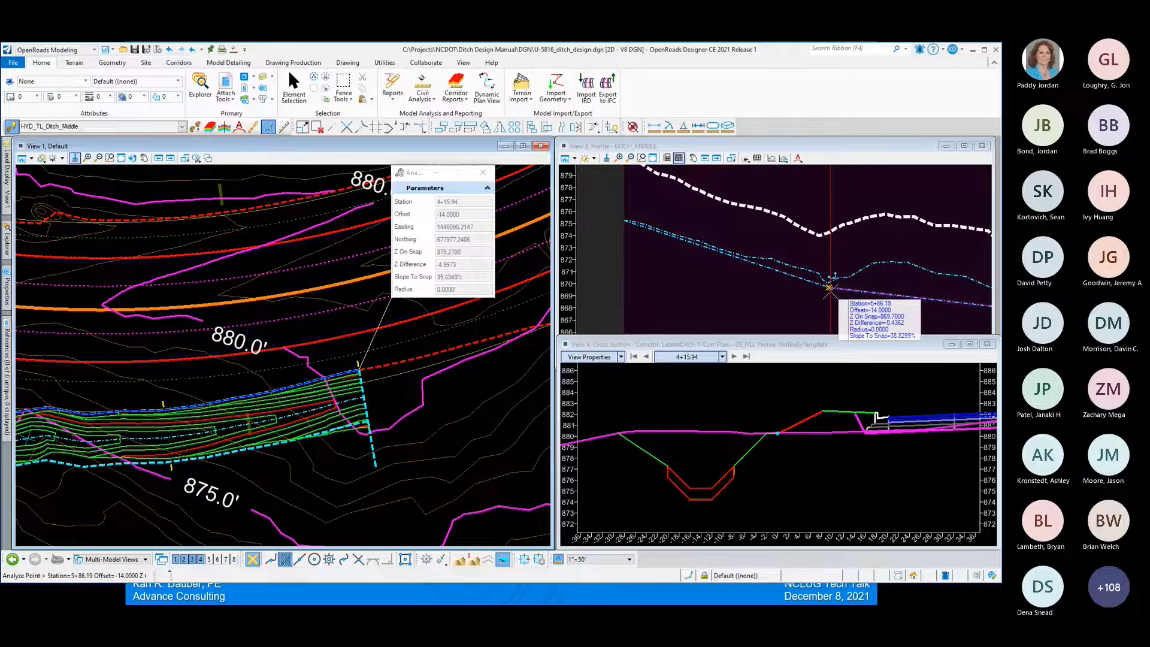
click(829, 288)
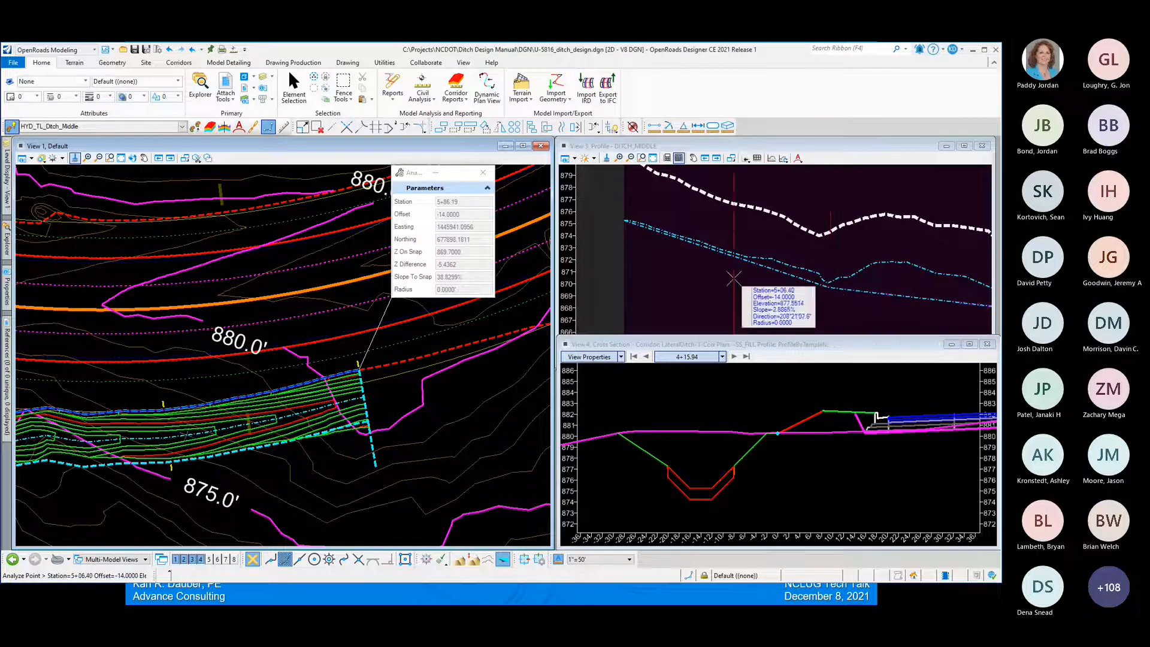
scroll(732, 276, down, 1)
scroll(882, 303, up, 1)
click(903, 291)
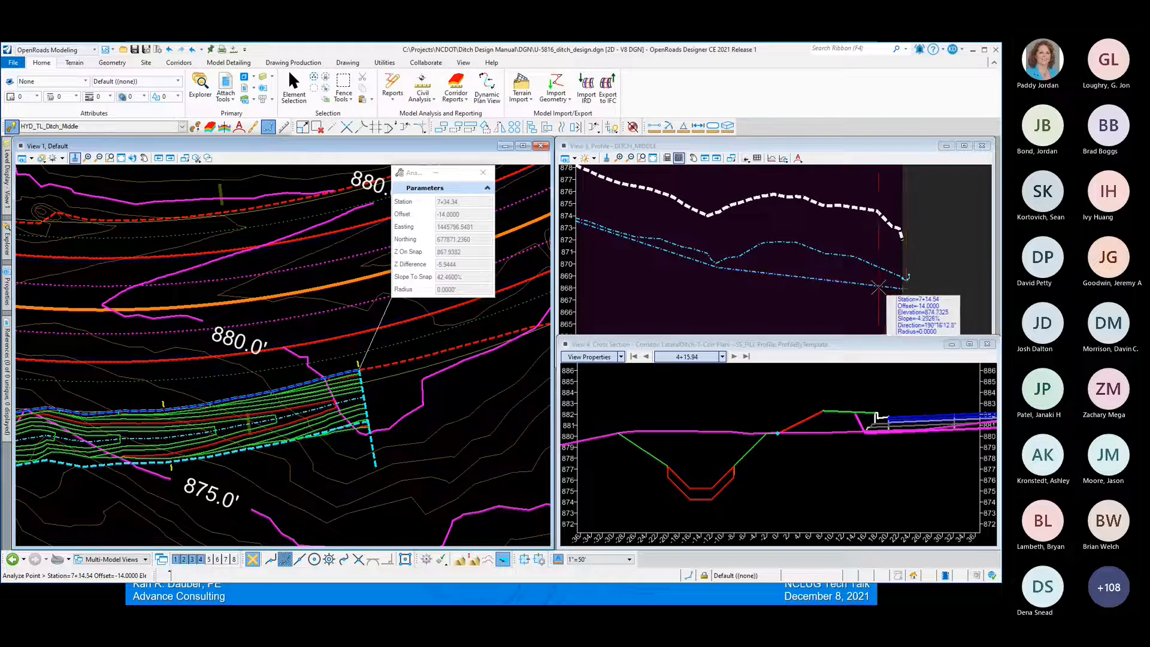
- End the point analysis, select the ditch profile to review its tangent lengths and slopes, and clear the selection
scroll(822, 288, down, 1)
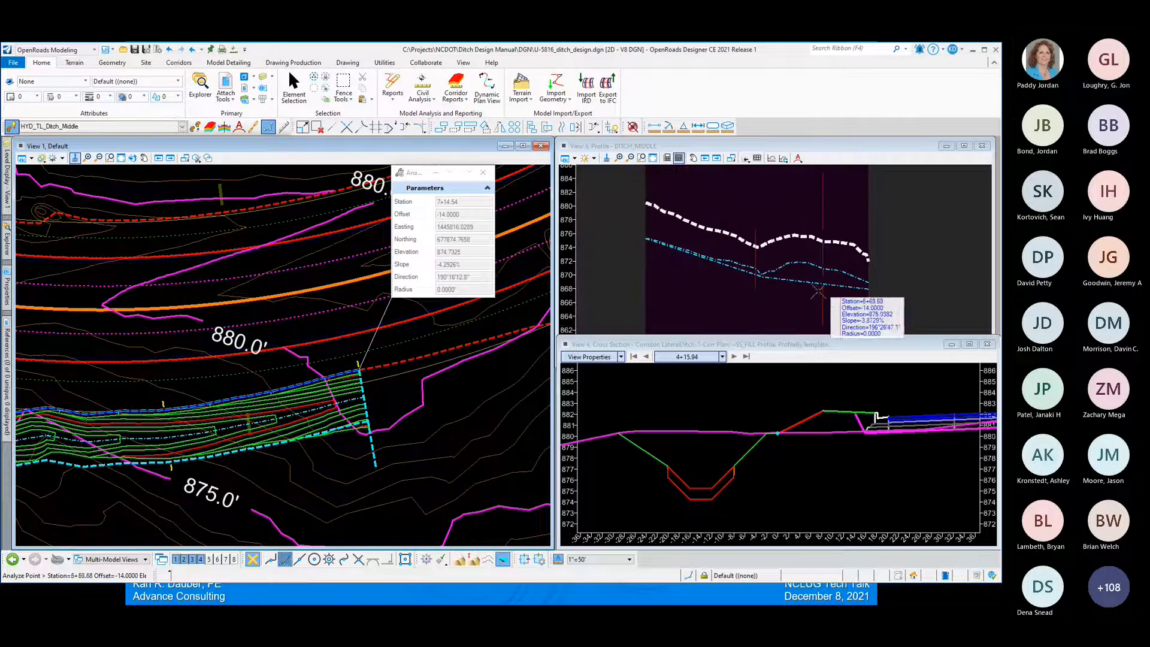
right_click(756, 298)
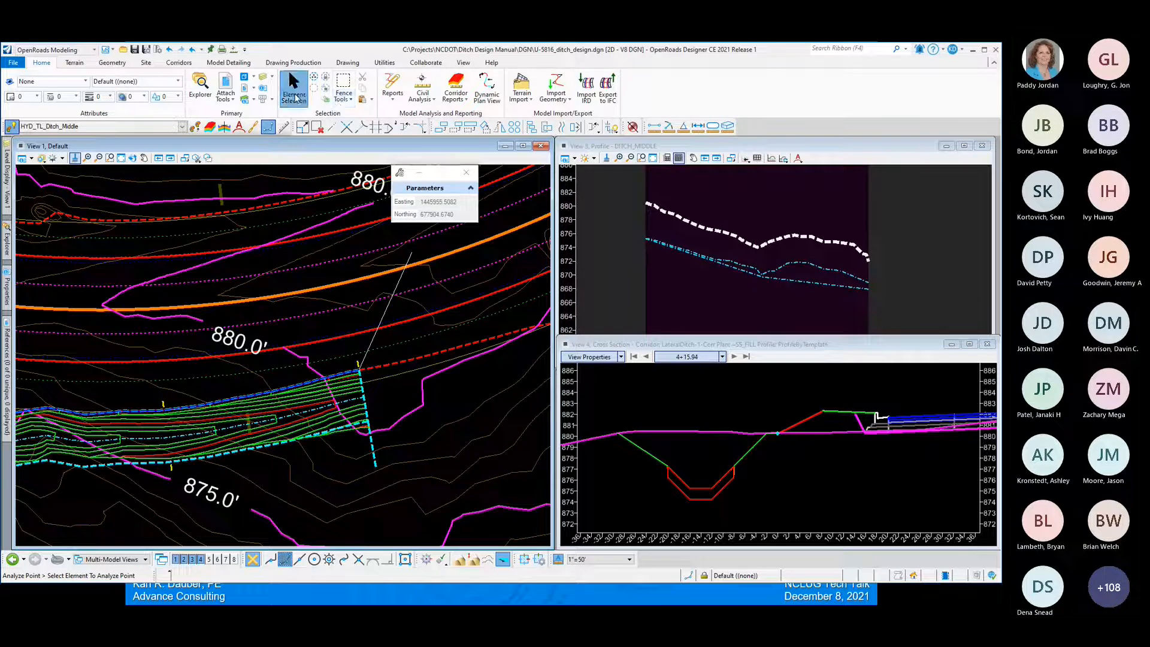
click(293, 87)
click(748, 277)
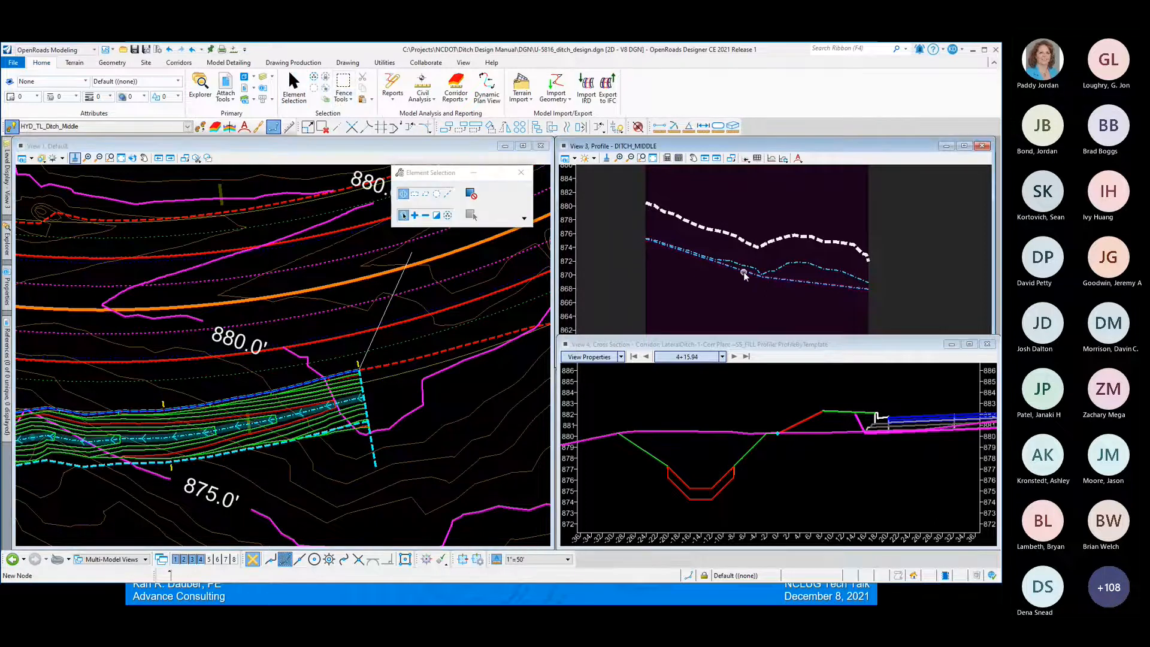
scroll(703, 262, up, 1)
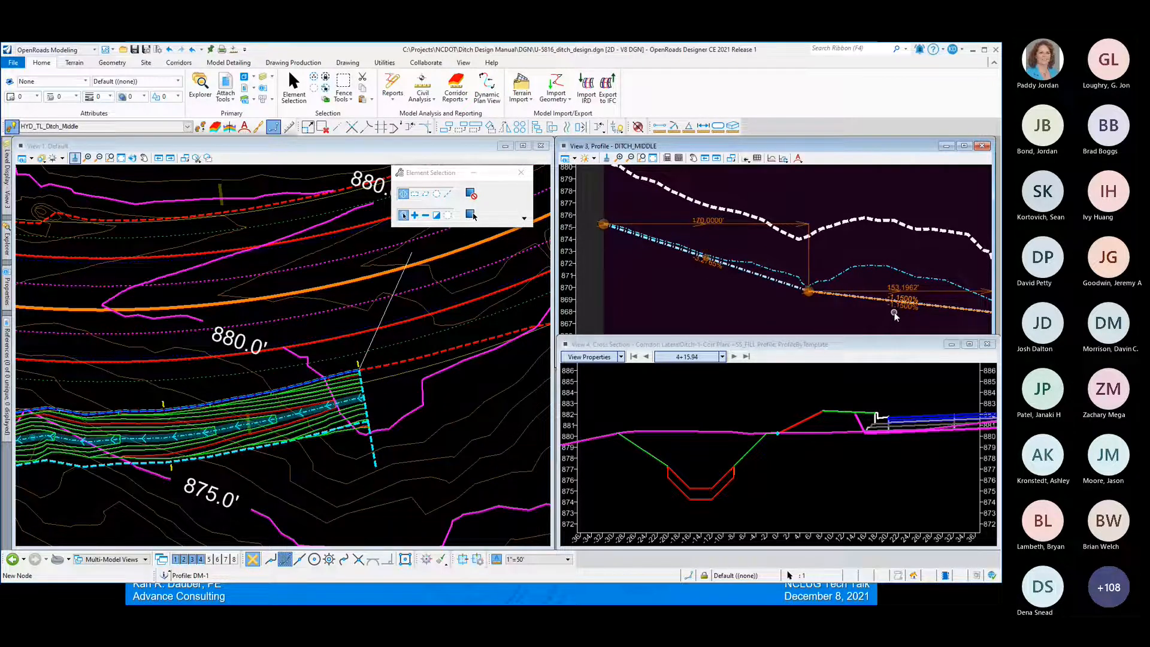
click(732, 297)
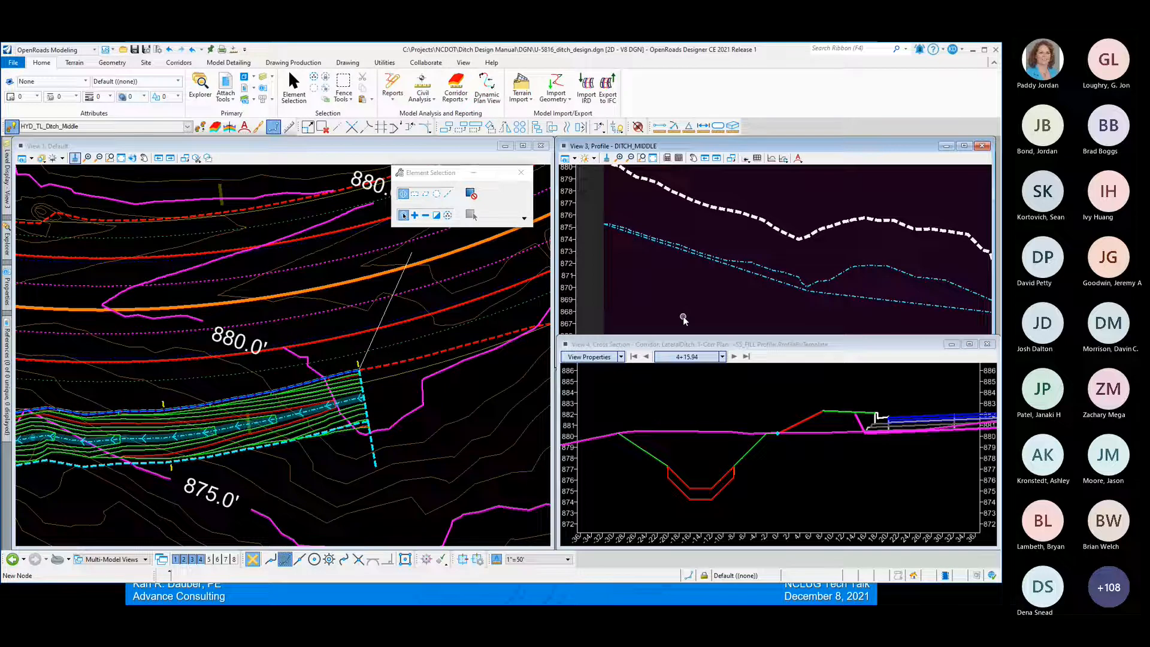
- Select the LateralDitch-1 corridor in plan and start Create Point Control for it
click(196, 471)
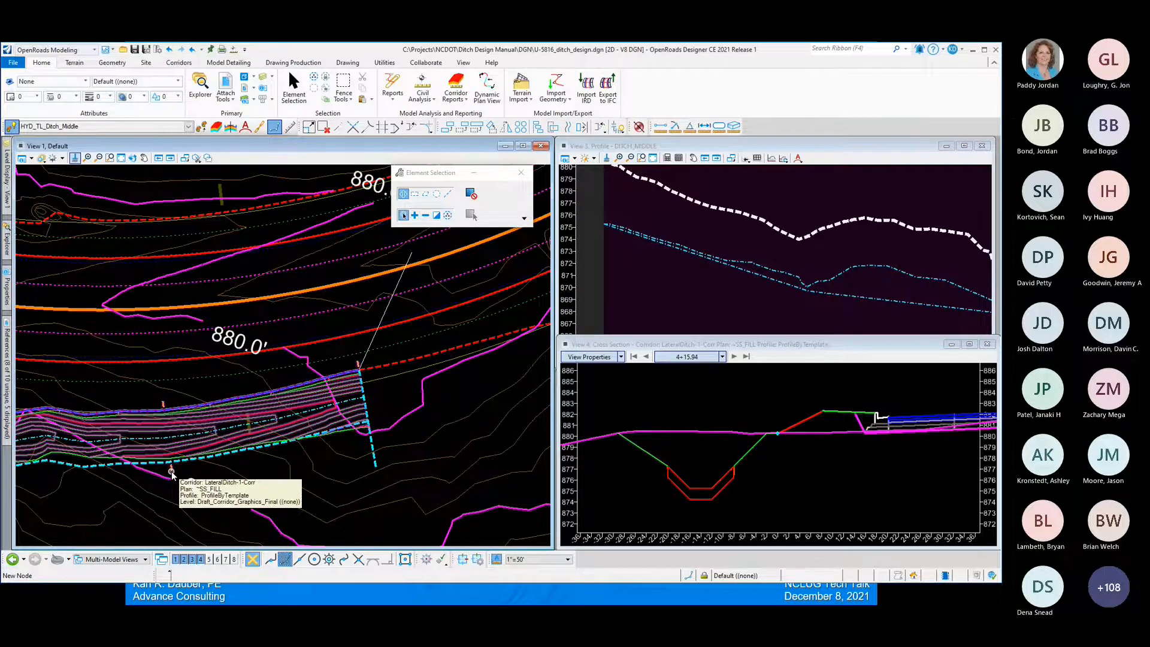
click(172, 472)
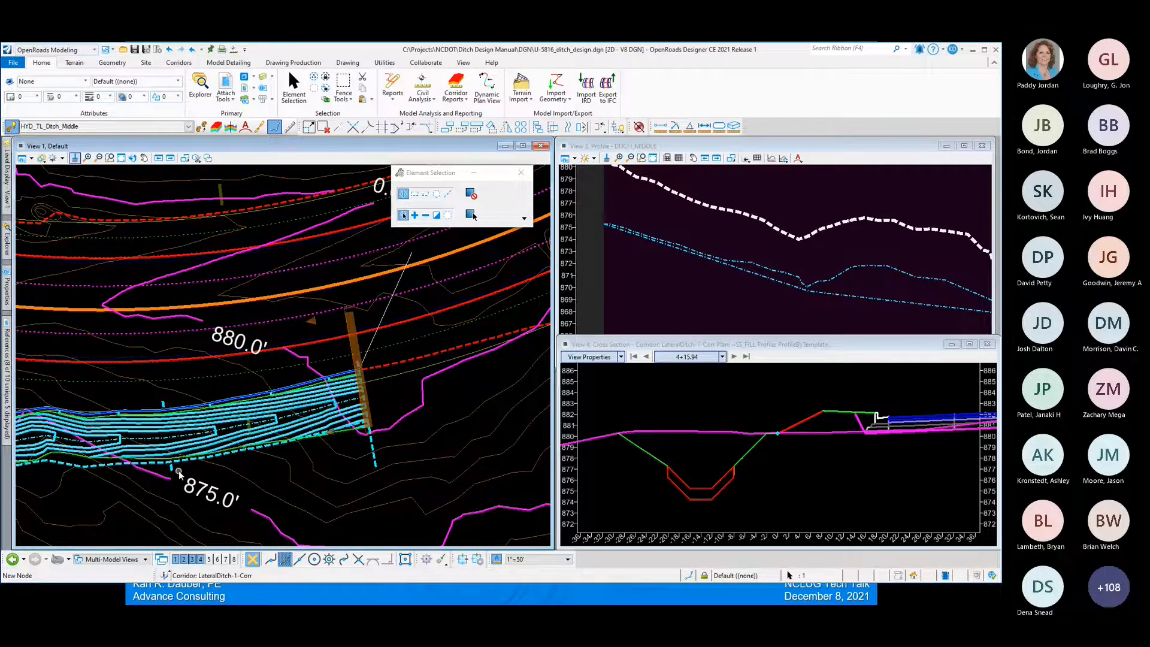
mouse_move(172, 472)
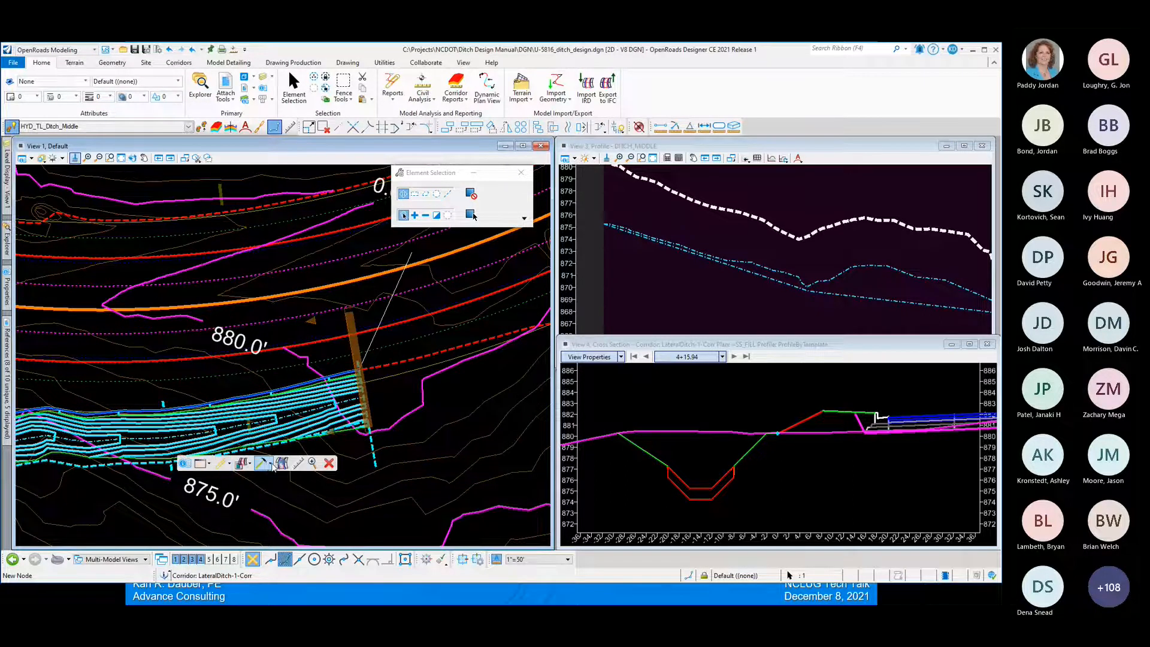
click(269, 465)
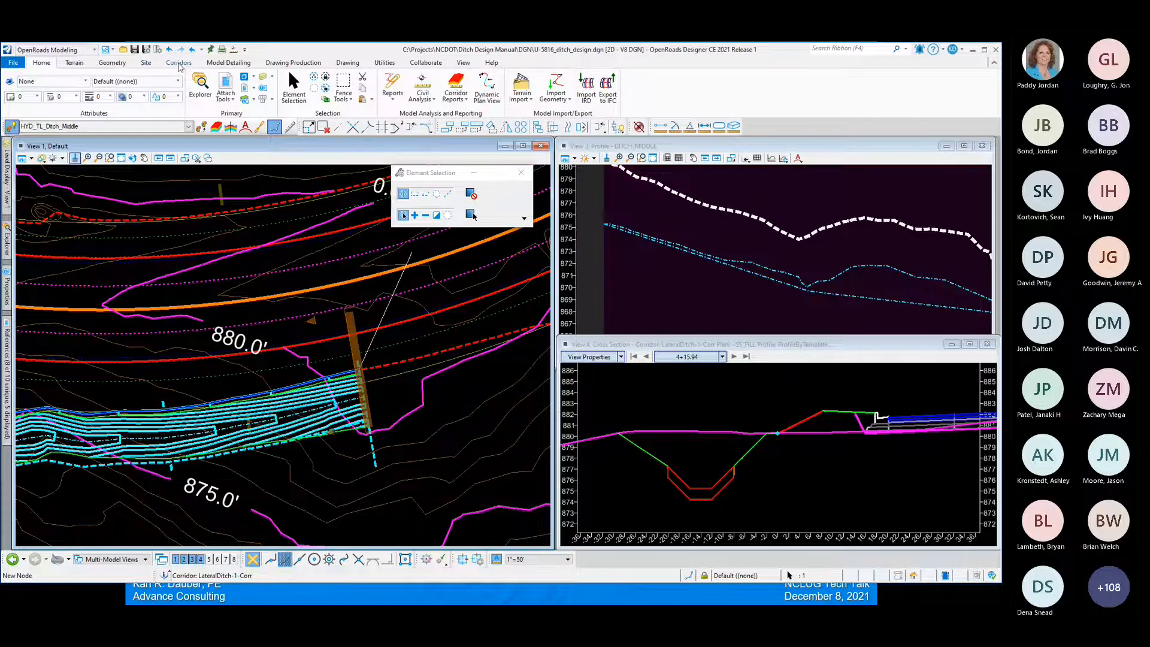
click(179, 62)
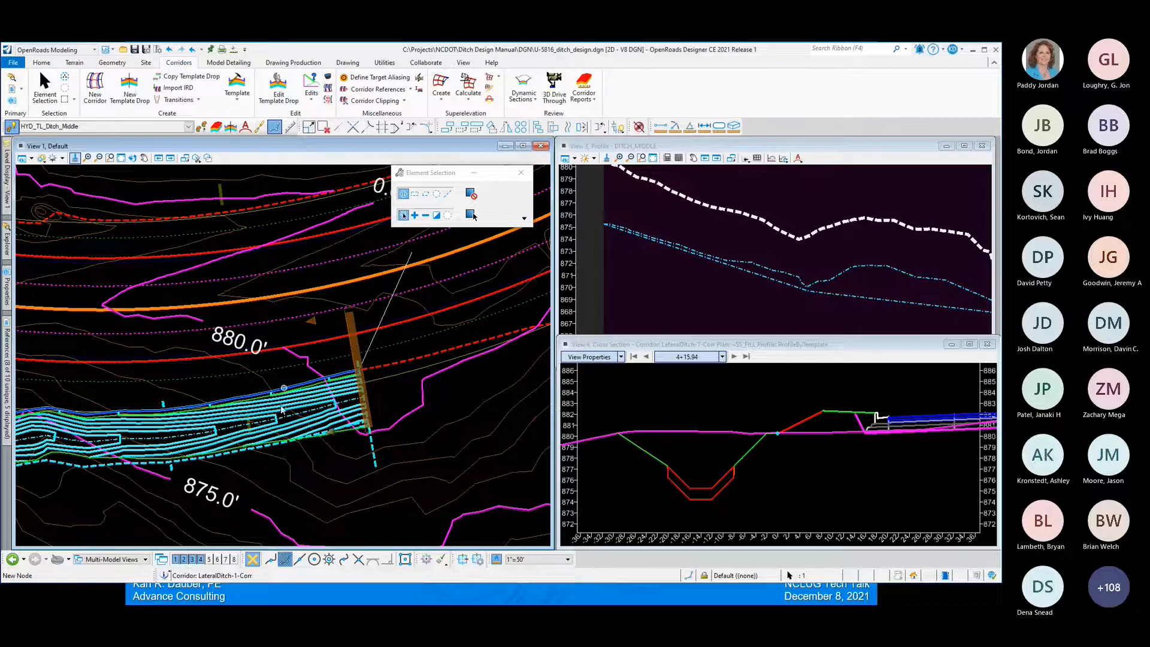
click(172, 472)
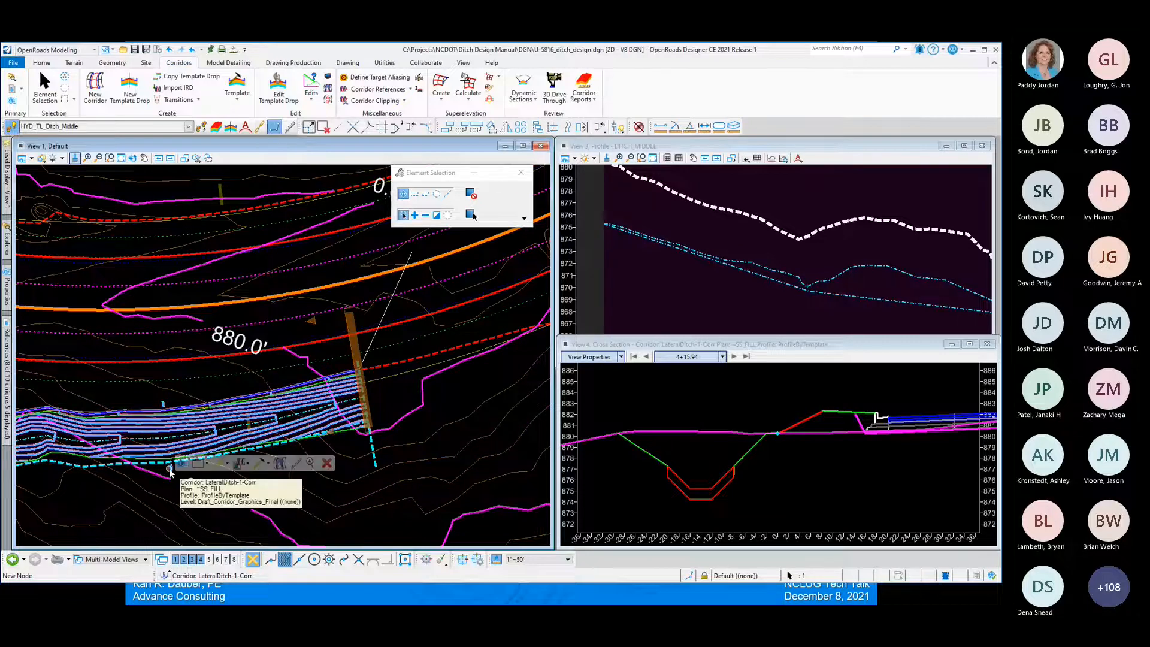
click(262, 464)
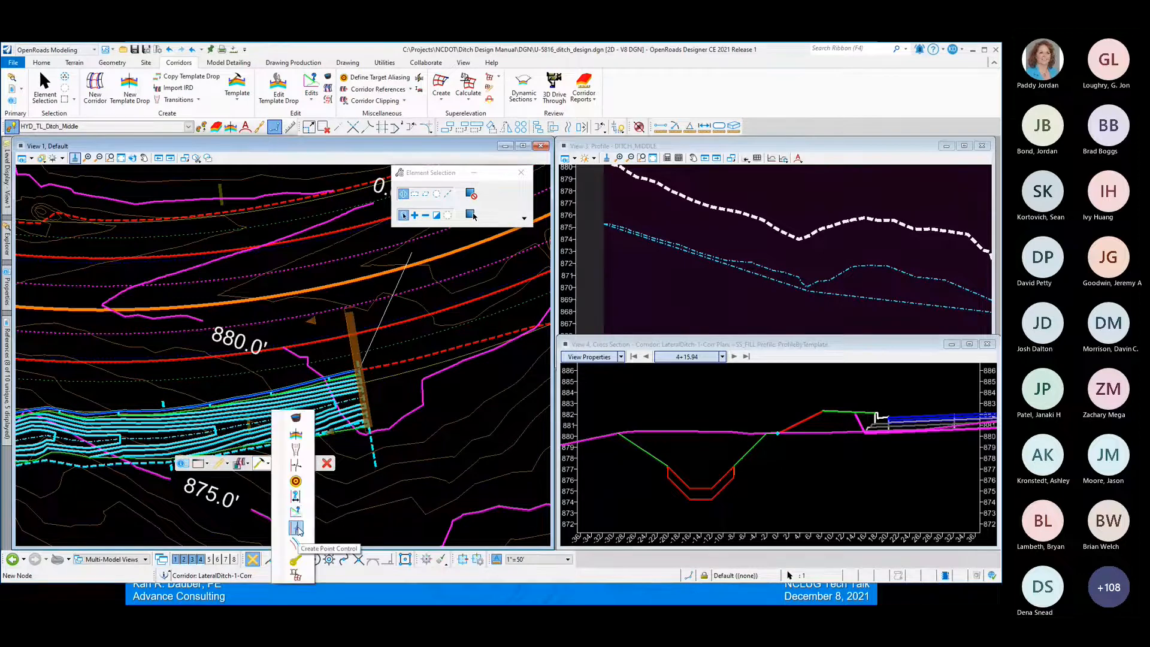
click(296, 527)
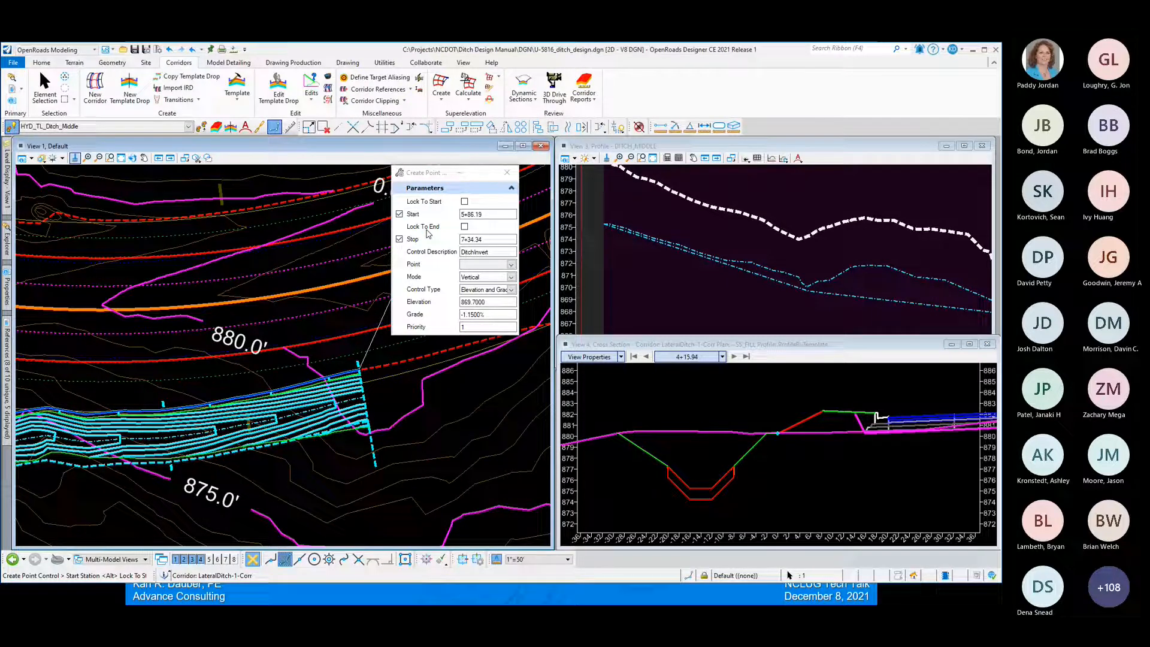
- Set the point control's station range from 4+15.94 to 5+86.19
click(489, 216)
drag(488, 216, 460, 214)
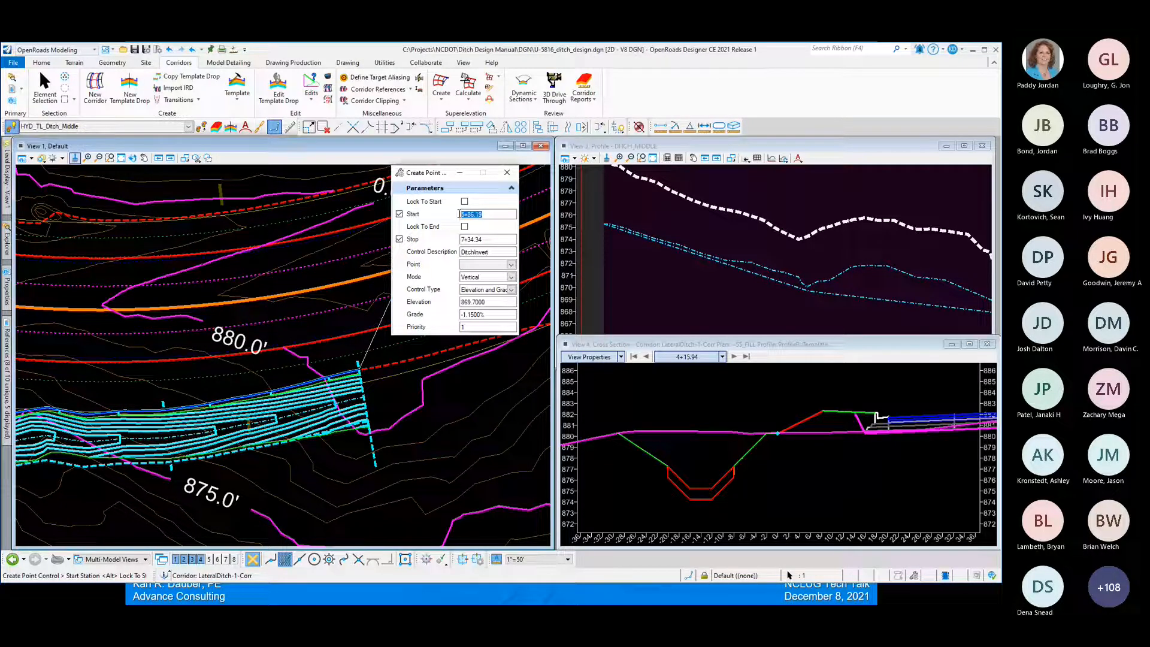
text(415.94)
click(484, 239)
double_click(484, 239)
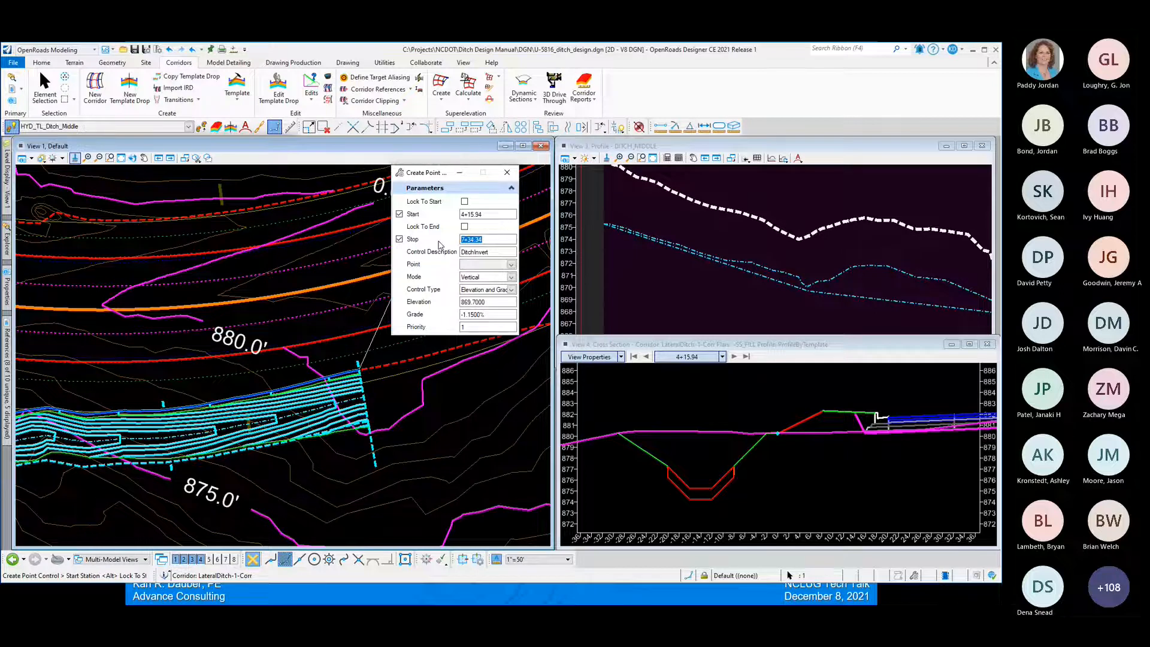
text(5+8)
text(6.19)
- Assign the DitchInvert control to point PROF_CTRL, in Vertical mode with the Elevation and Grade control type
click(492, 252)
click(511, 264)
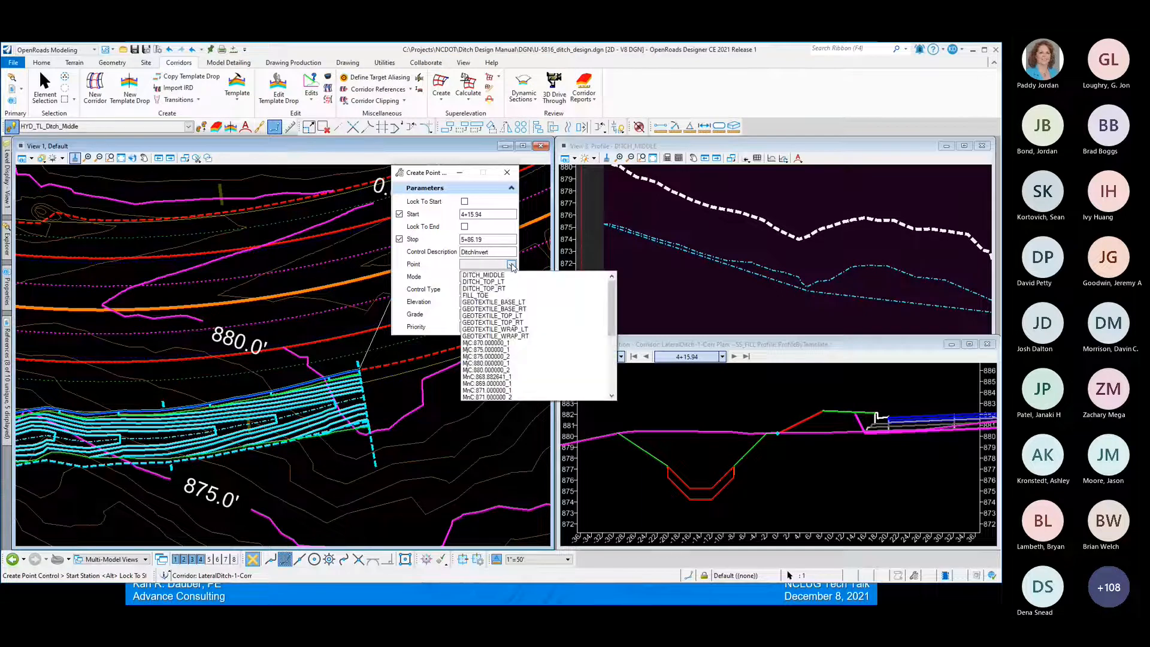
scroll(495, 379, down, 6)
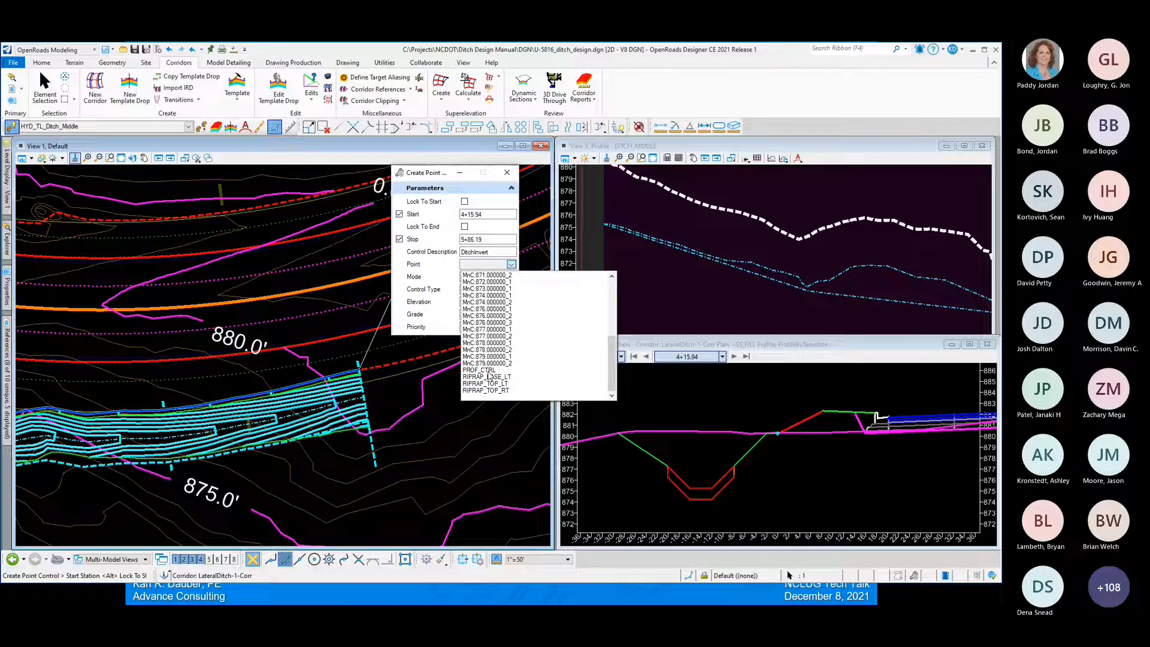
click(487, 371)
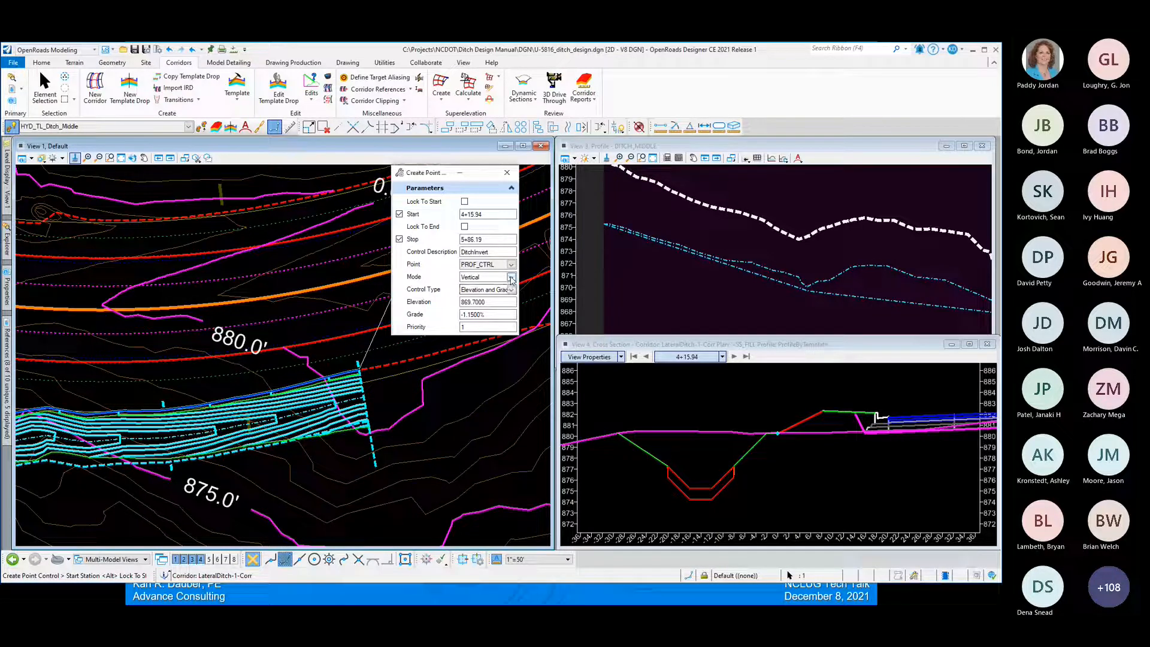
click(511, 277)
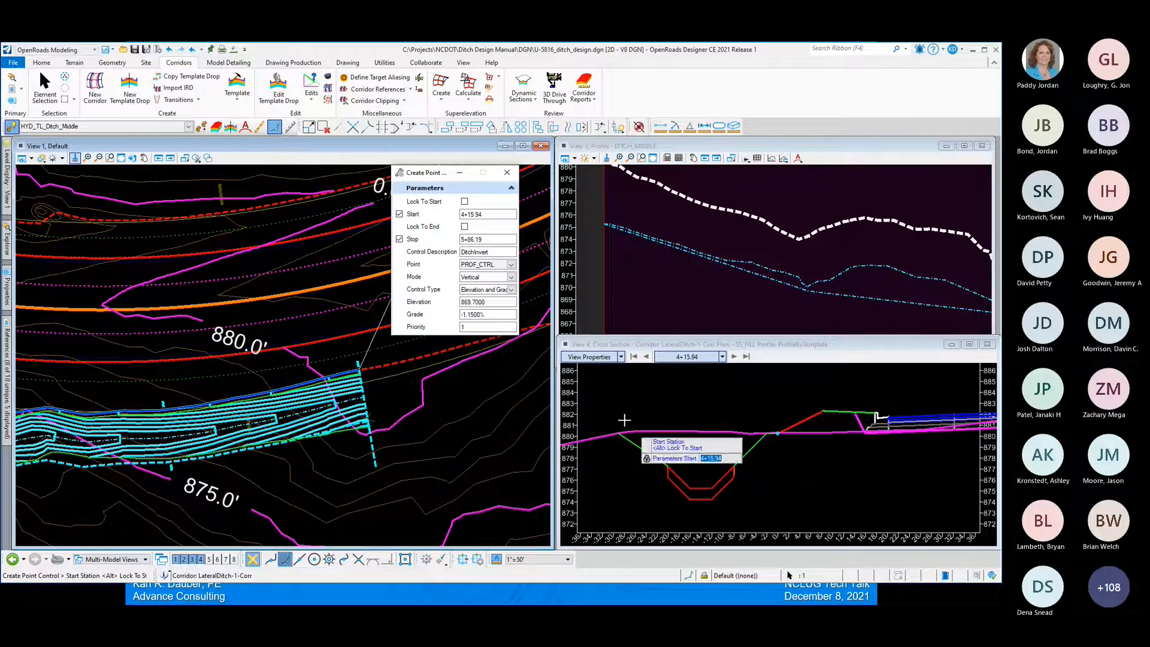
click(512, 290)
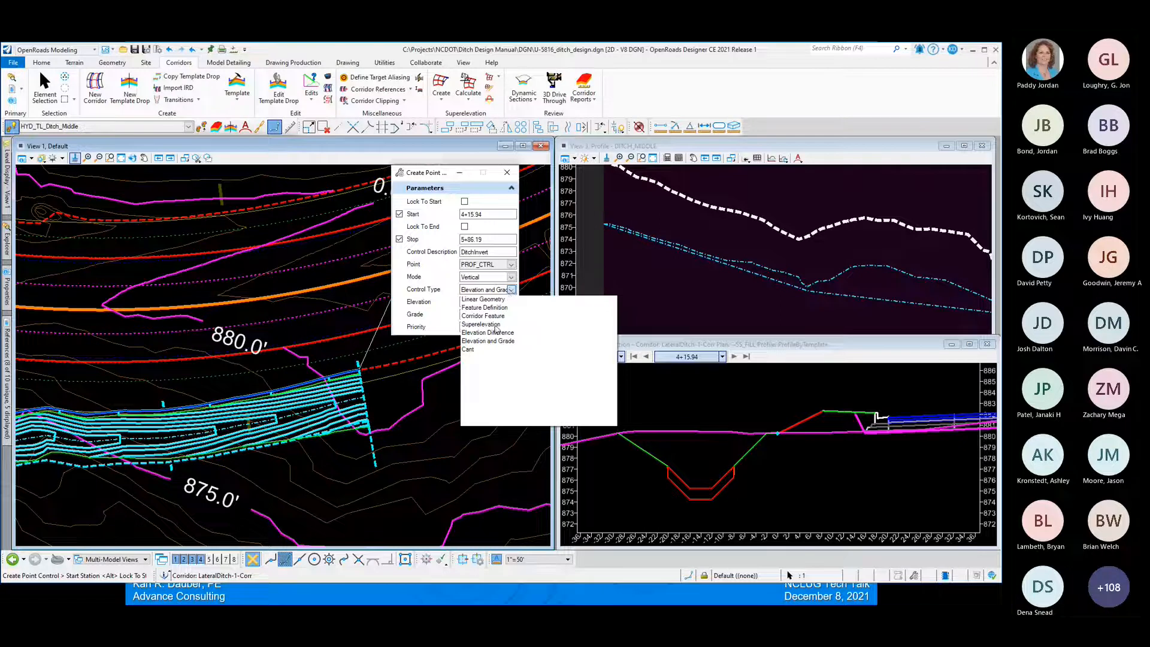
click(484, 341)
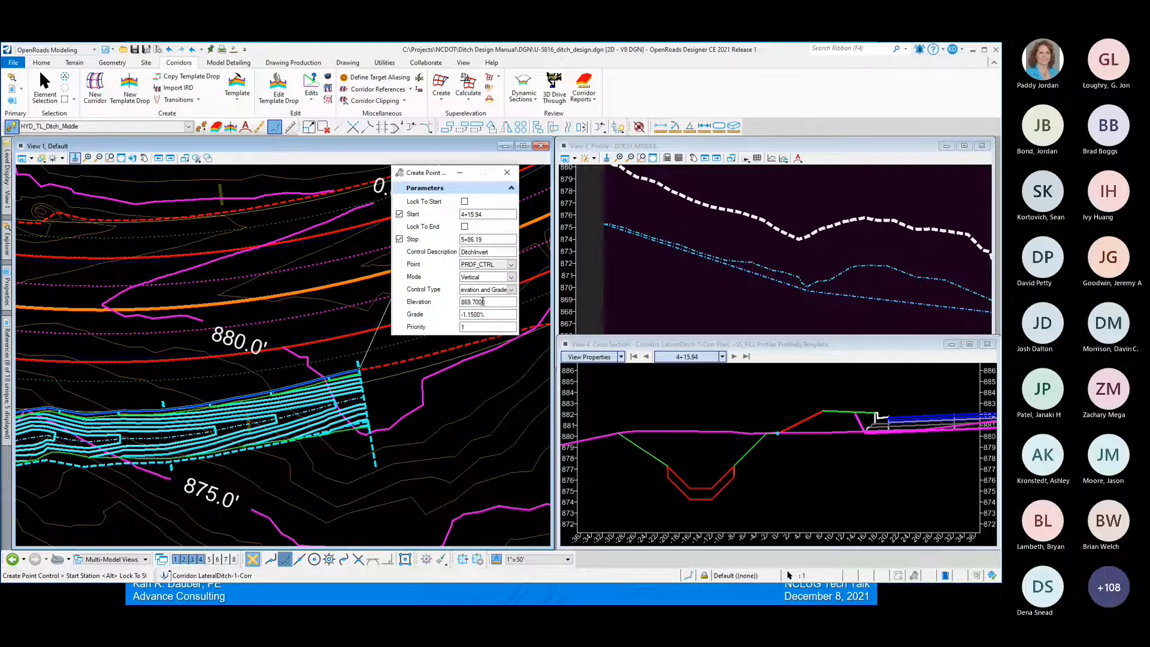
- Set the point control's elevation to 875.27 and its grade to -3.2765%, with priority 1
click(460, 303)
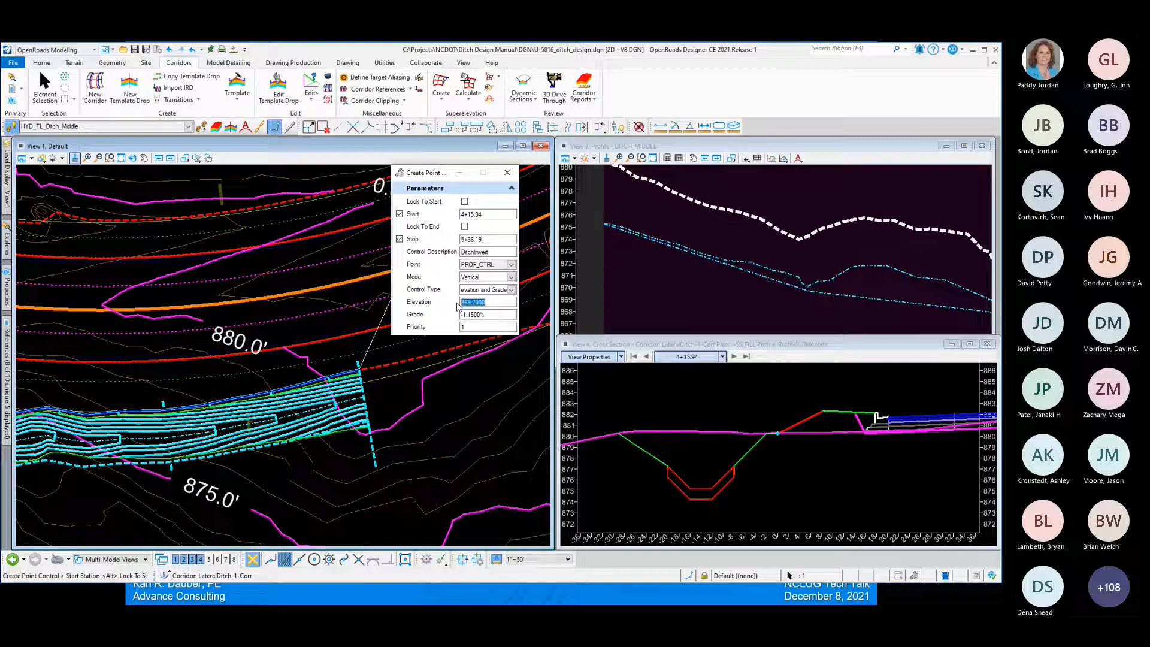
text(875.27)
click(492, 314)
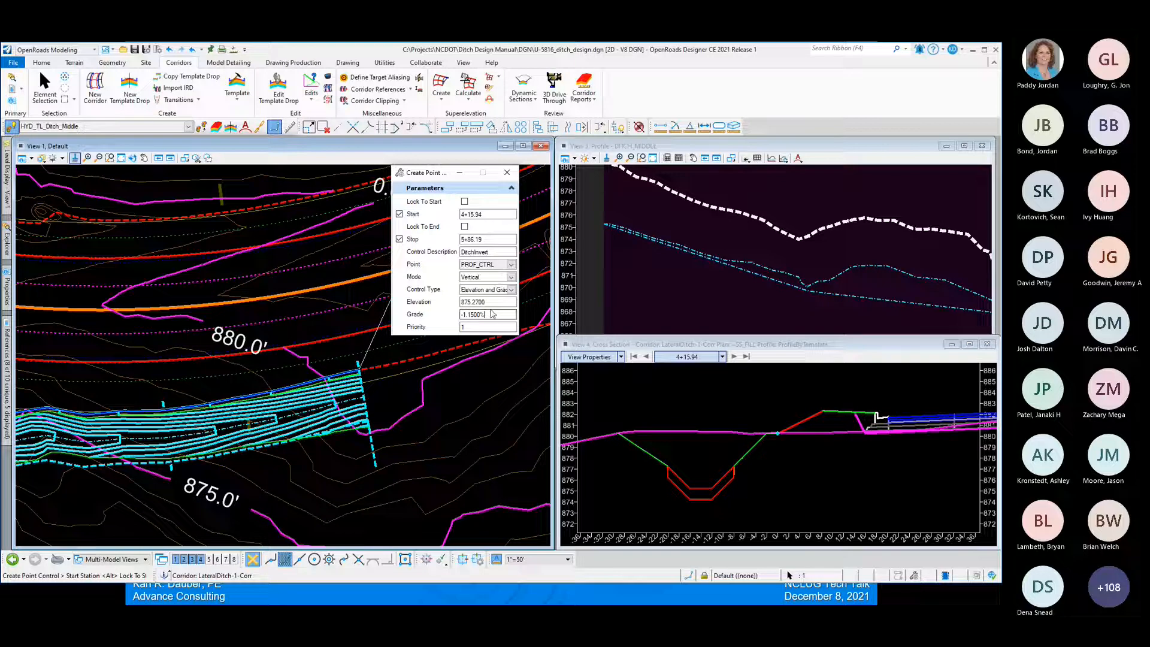
drag(493, 314, 461, 316)
text(-3.2765)
click(471, 327)
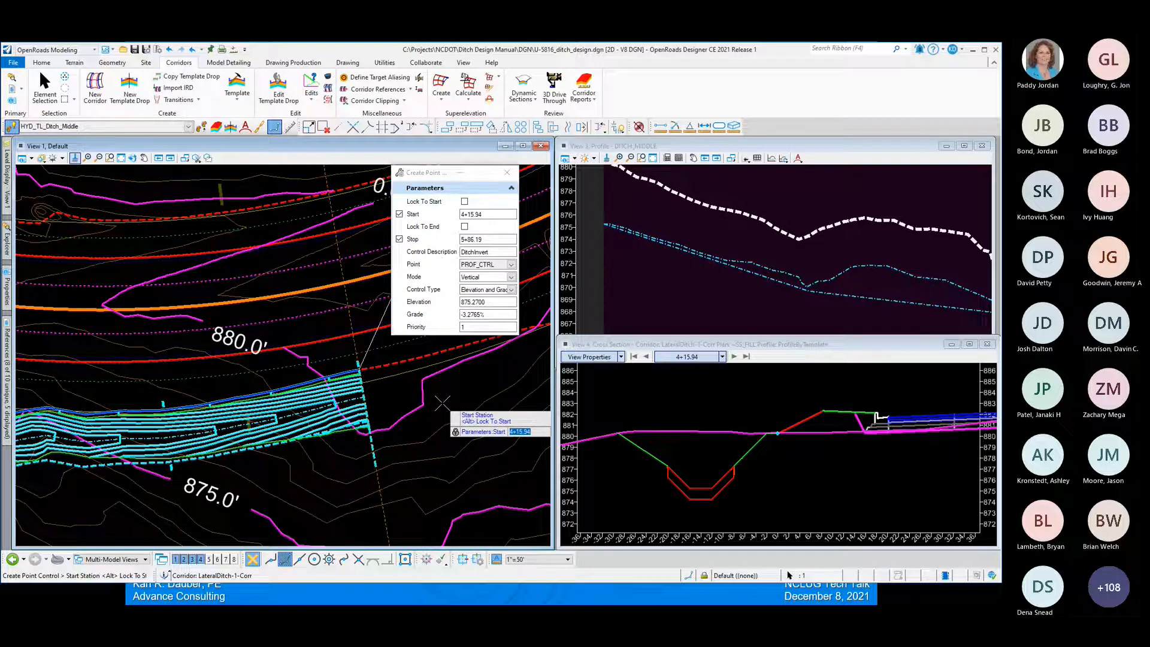
- Accept all the point control's parameters in plan to apply it to the ditch corridor
click(442, 404)
click(442, 404)
click(442, 403)
click(443, 403)
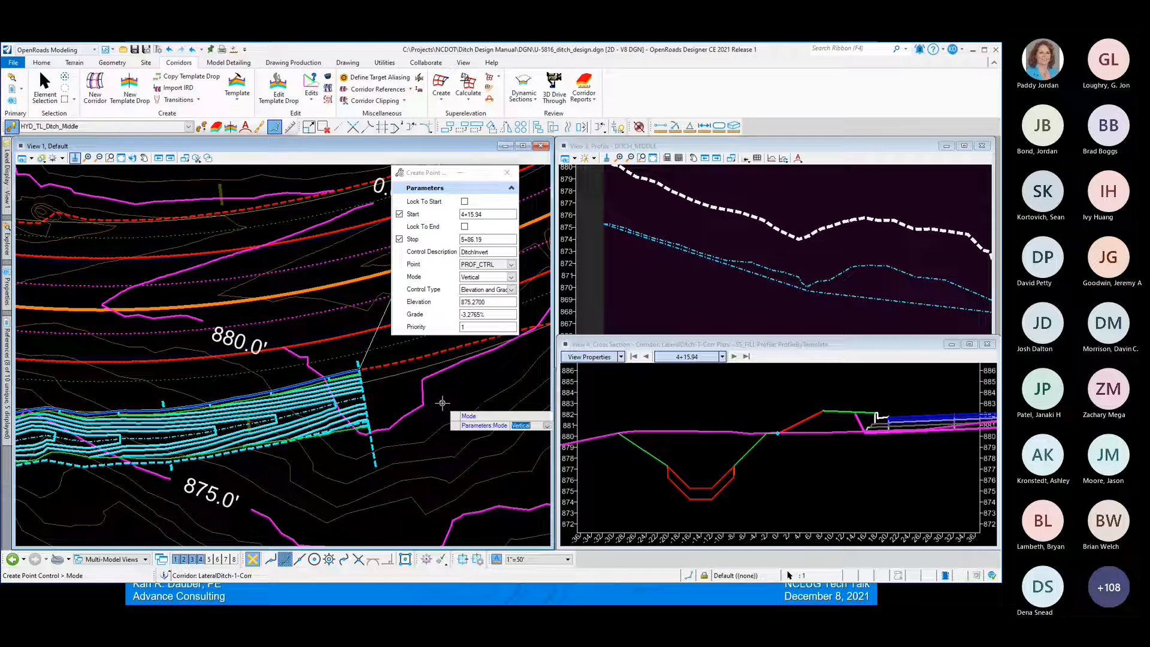
click(442, 403)
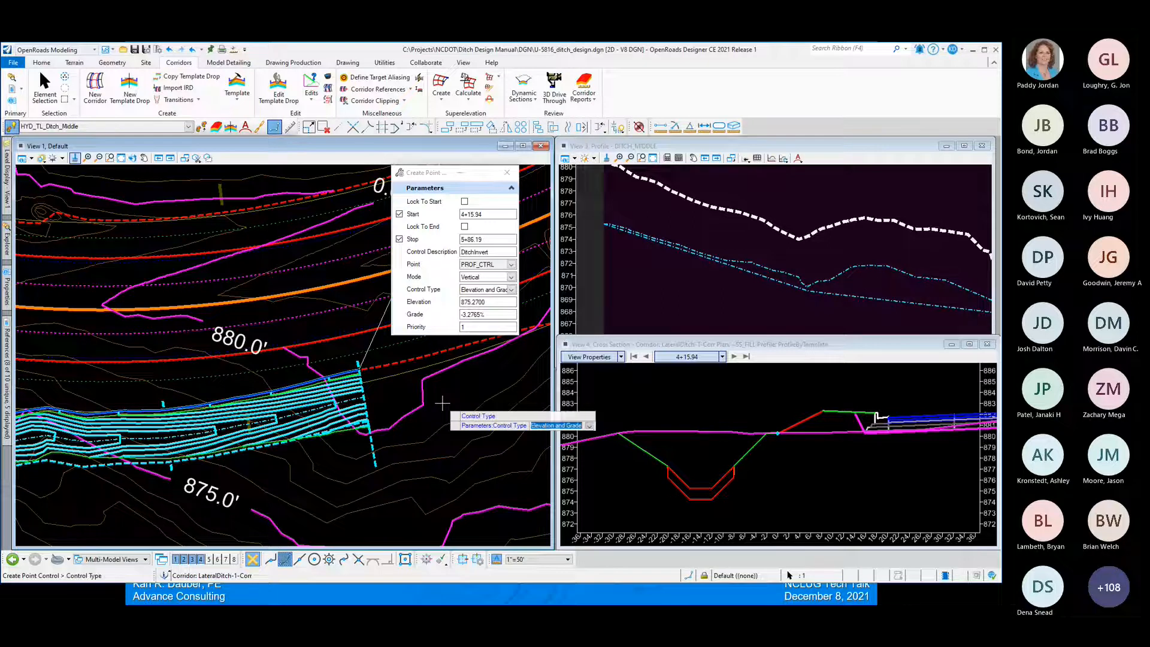
click(442, 403)
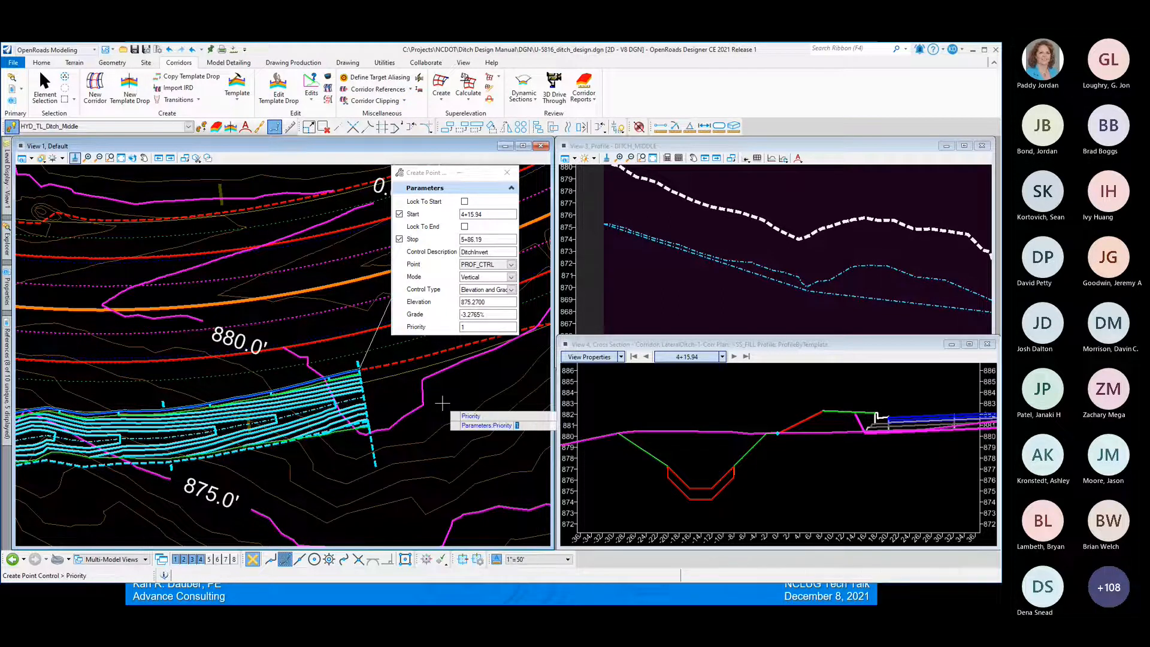
click(442, 404)
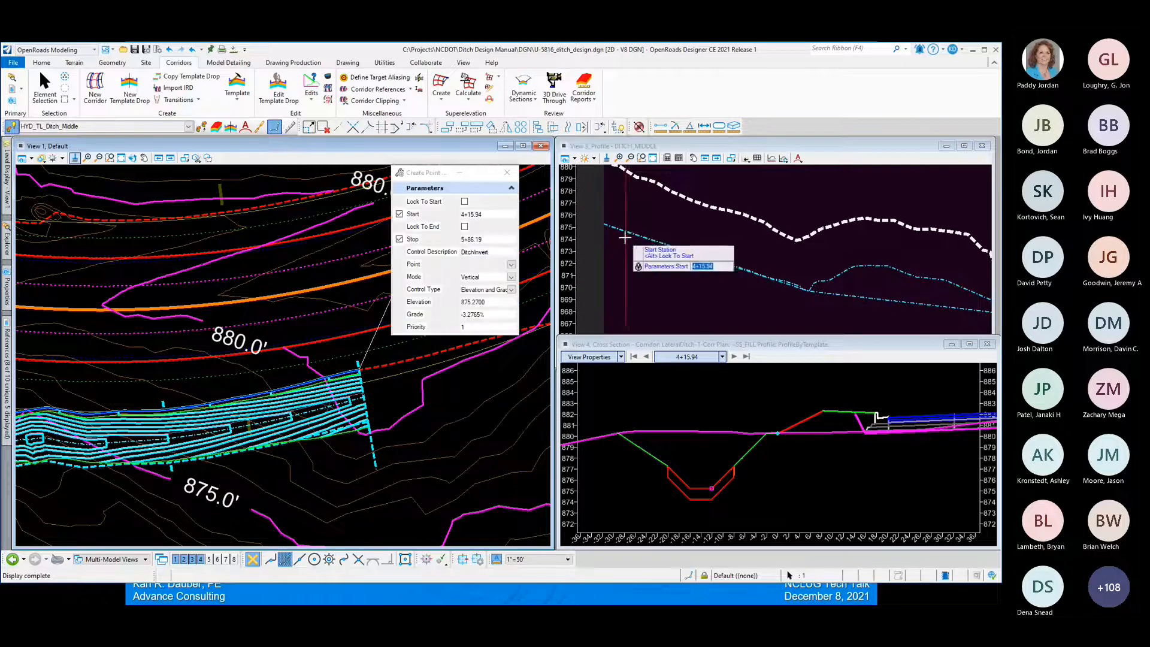
- Set the station range of a second point control from 5+86.19 to 7+34.34
scroll(624, 236, down, 3)
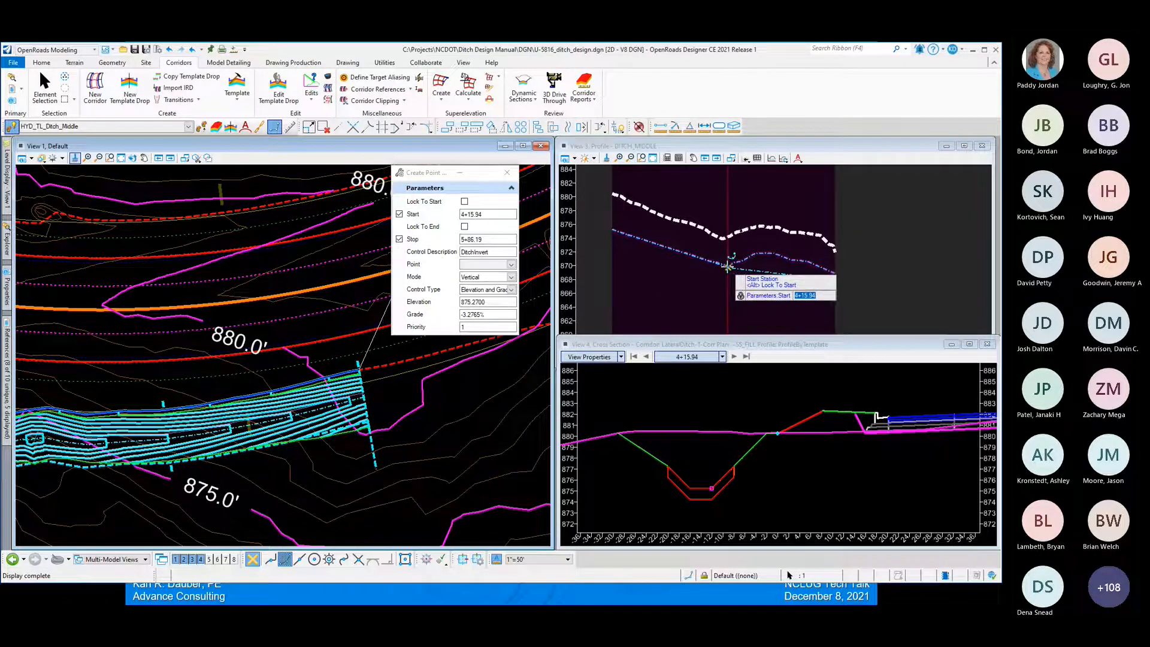
click(483, 215)
drag(483, 215, 437, 215)
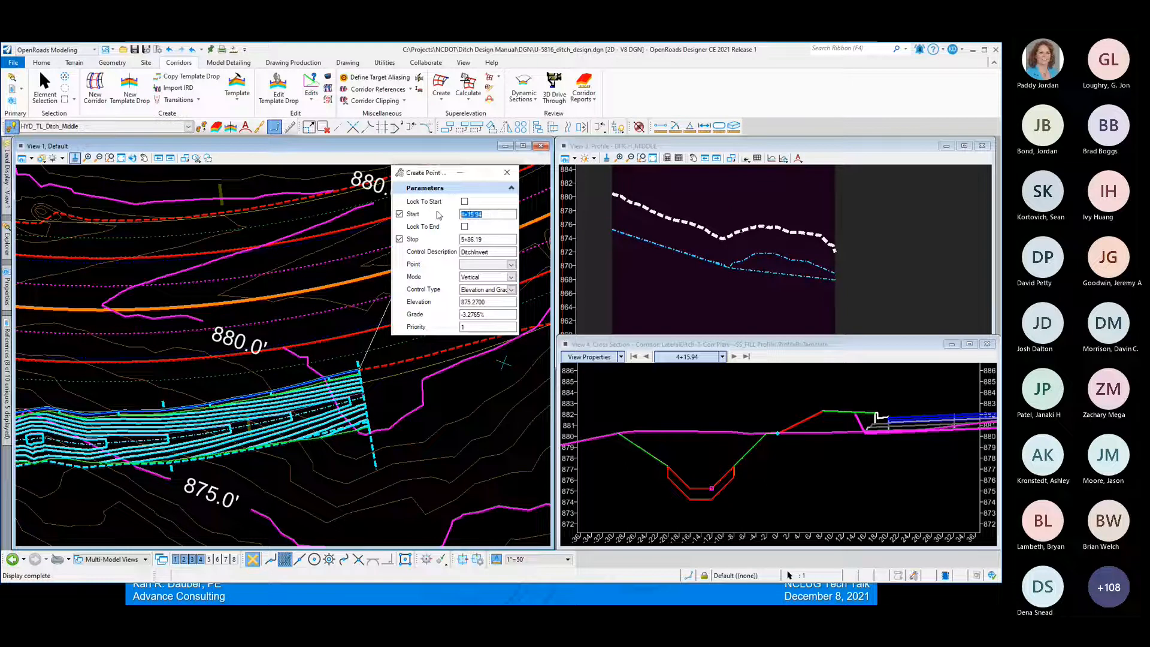
text(586.19)
click(482, 238)
drag(481, 239, 463, 238)
text(734 35)
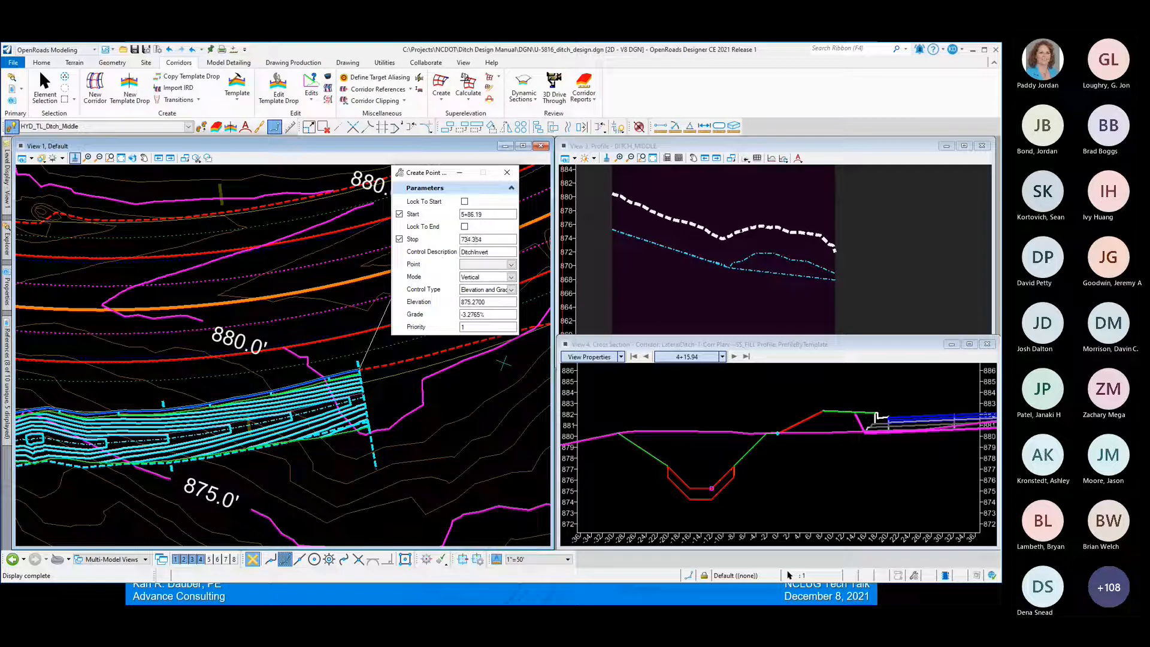
key(BackSpace)
- Assign the second DitchInvert point control to template point PROF_CTRL
click(511, 264)
click(510, 265)
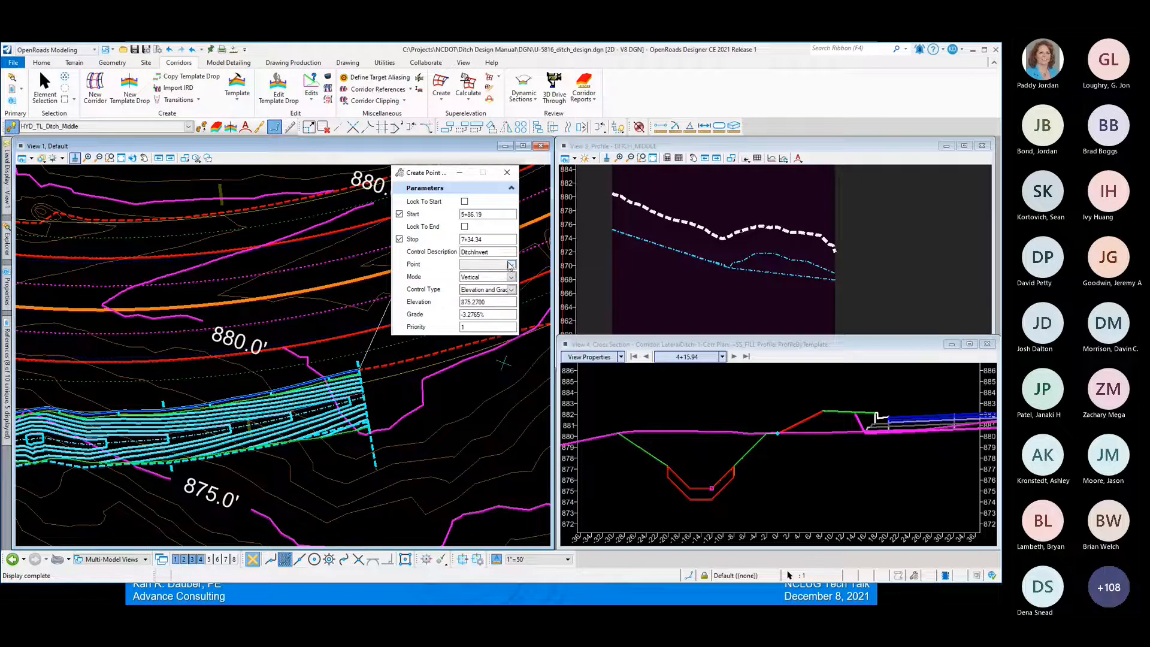
click(511, 264)
scroll(519, 335, down, 5)
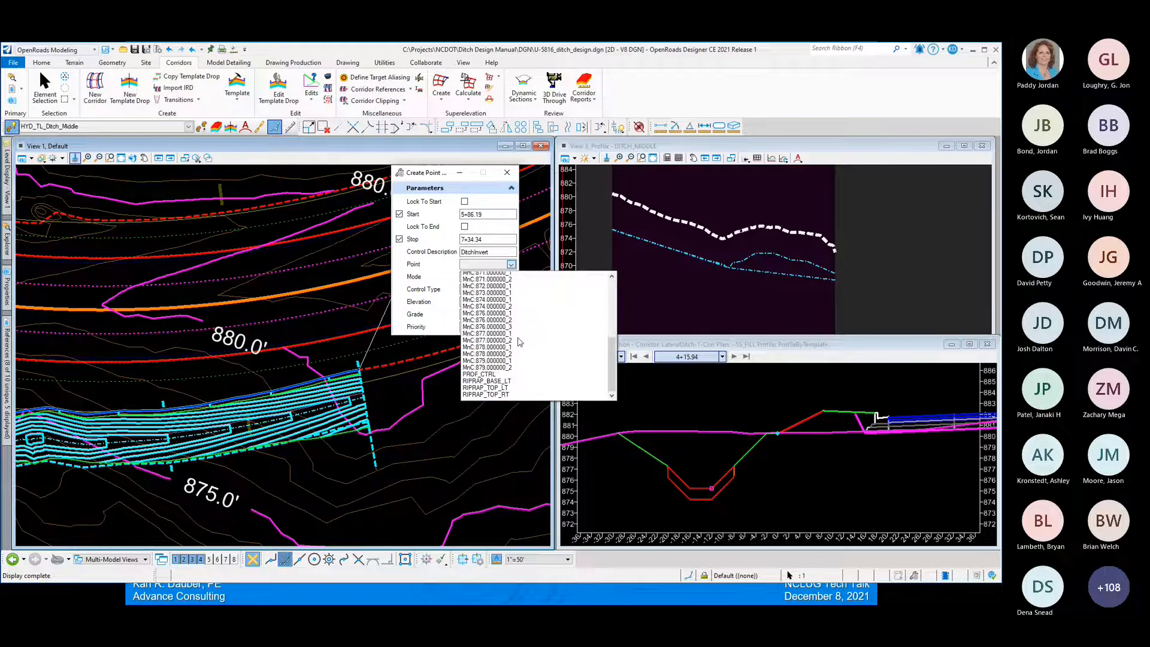
click(492, 374)
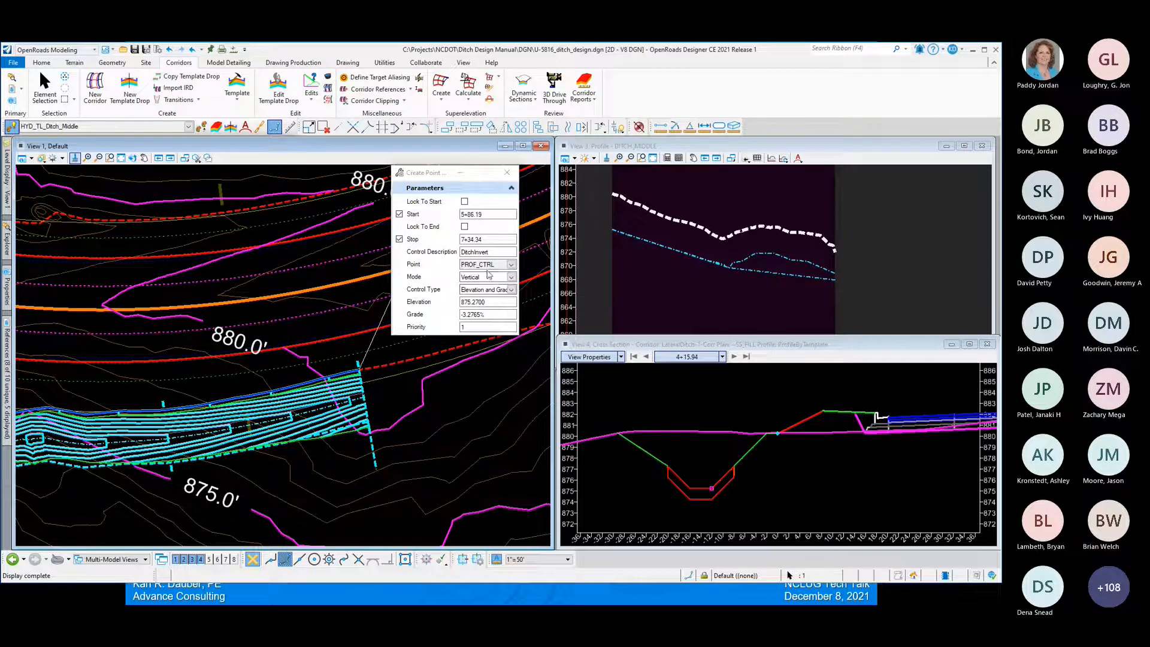
- Set the second point control's elevation to 869.70 and its grade to -1.15%, with priority 1
double_click(462, 302)
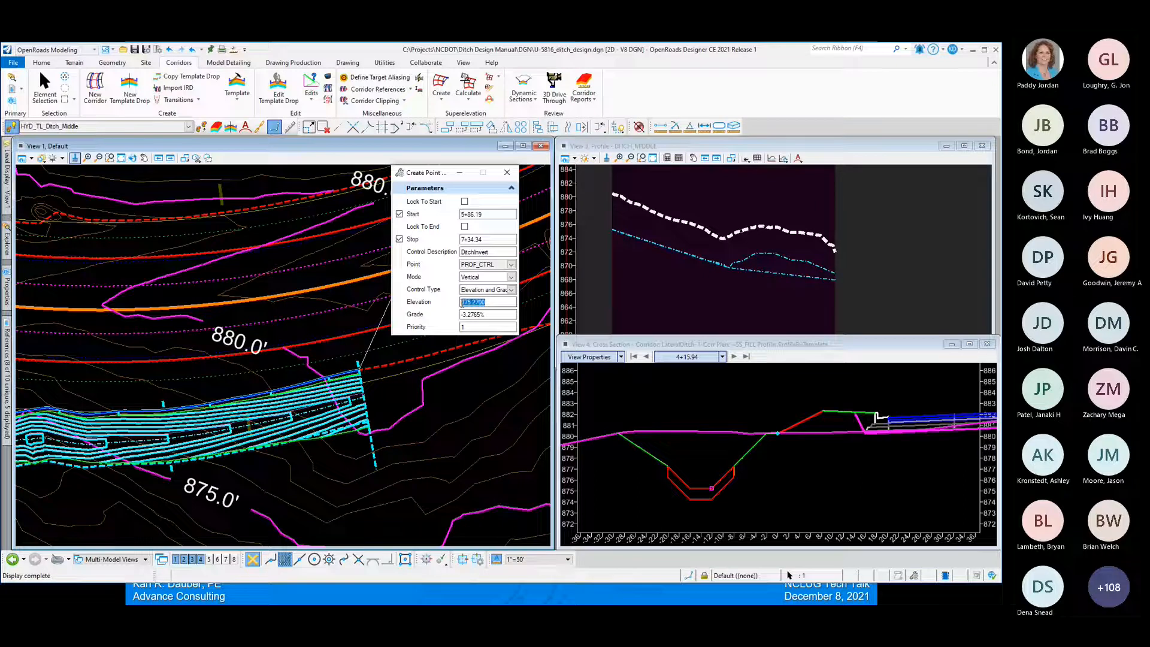
text(88)
drag(492, 315, 462, 315)
text(-1.)
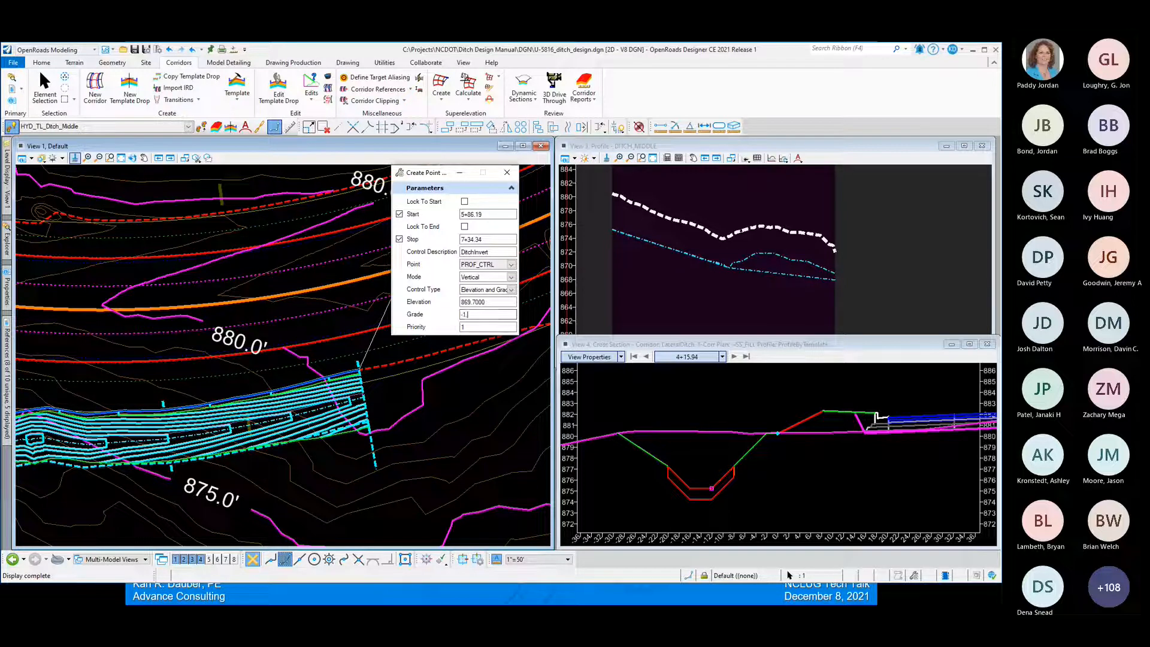
text(15)
click(475, 328)
- Accept all the second point control's parameters in plan to apply it to the ditch corridor, and end the command
click(464, 376)
click(465, 377)
click(465, 376)
click(465, 377)
click(464, 377)
click(464, 377)
click(464, 376)
click(465, 376)
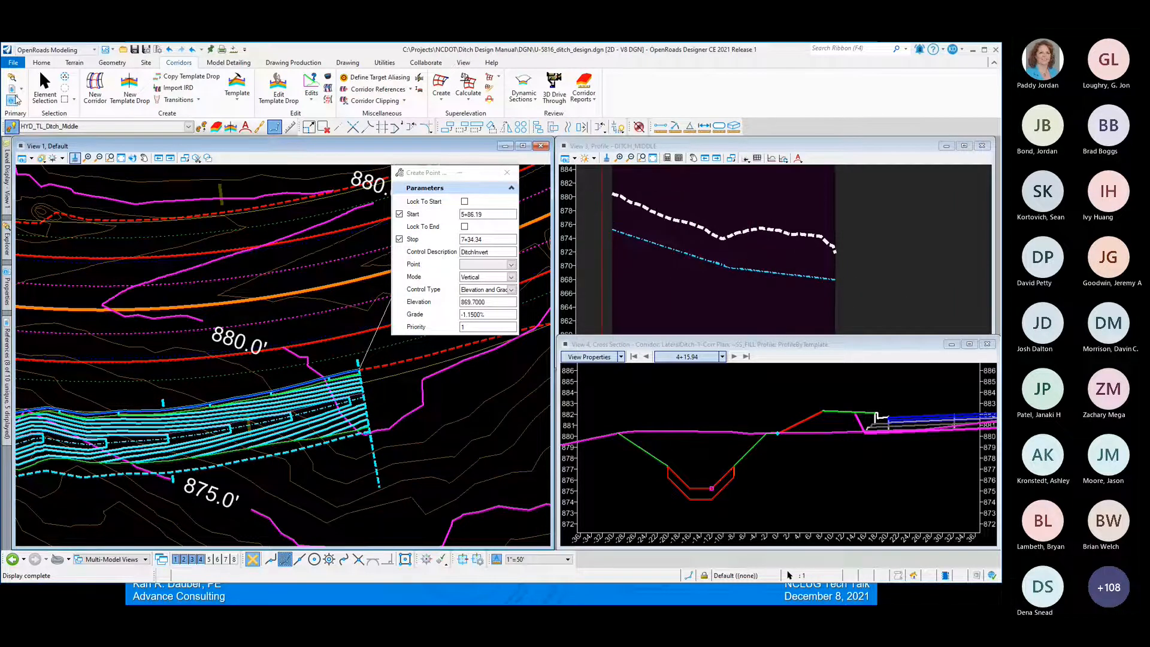
click(44, 87)
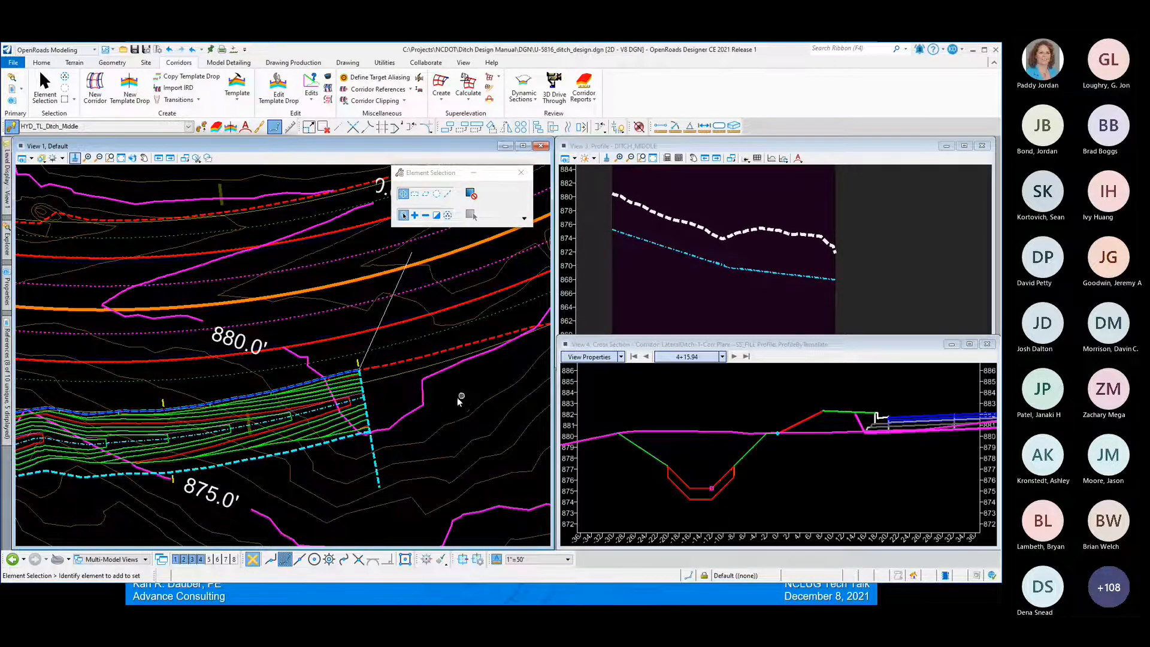
- Turn on the P_HYD_TC component levels of the Default-3D reference in View 1 to show the lateral ditch's mesh
scroll(373, 458, down, 2)
scroll(188, 448, up, 2)
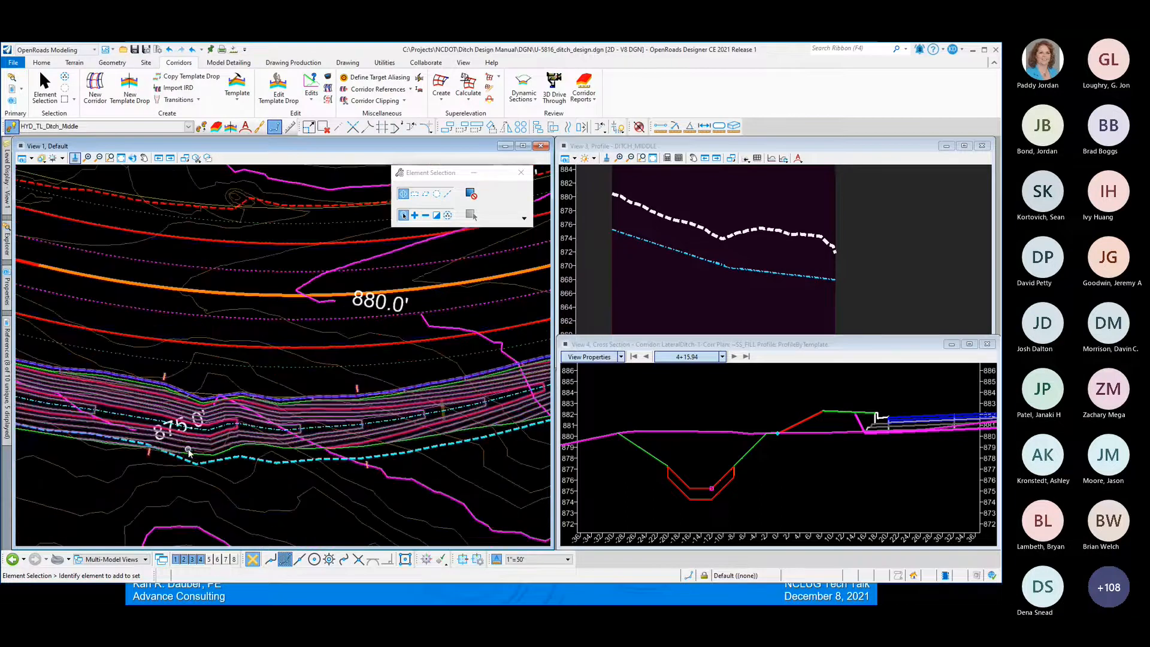
scroll(234, 426, down, 2)
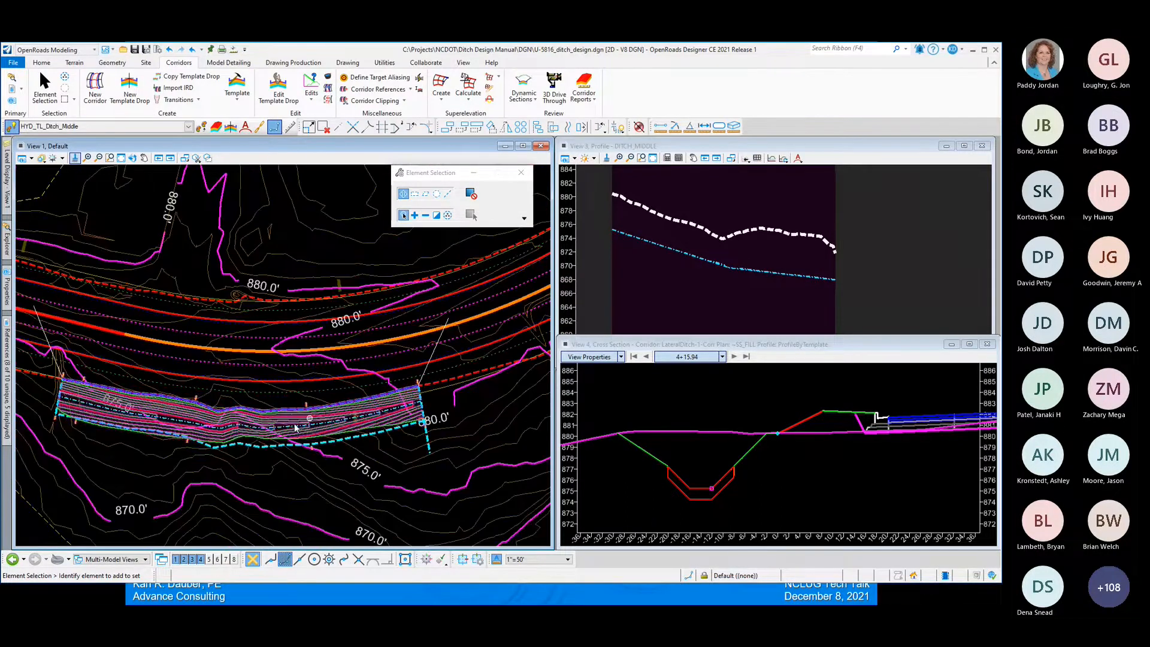
scroll(420, 413, up, 2)
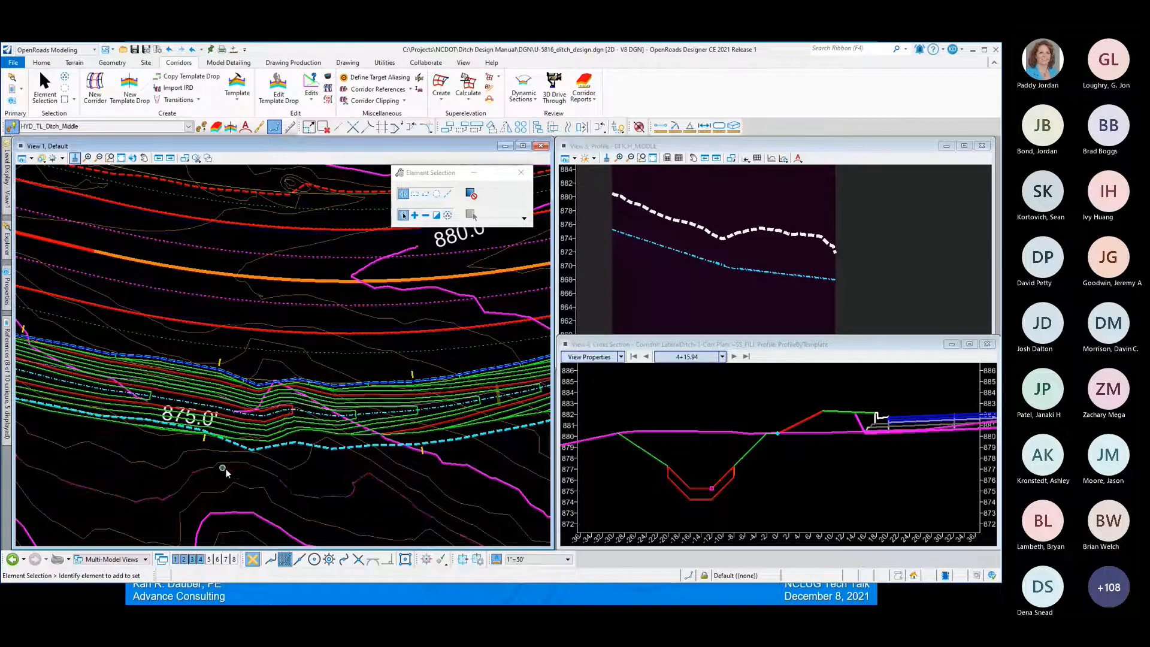
scroll(275, 466, up, 2)
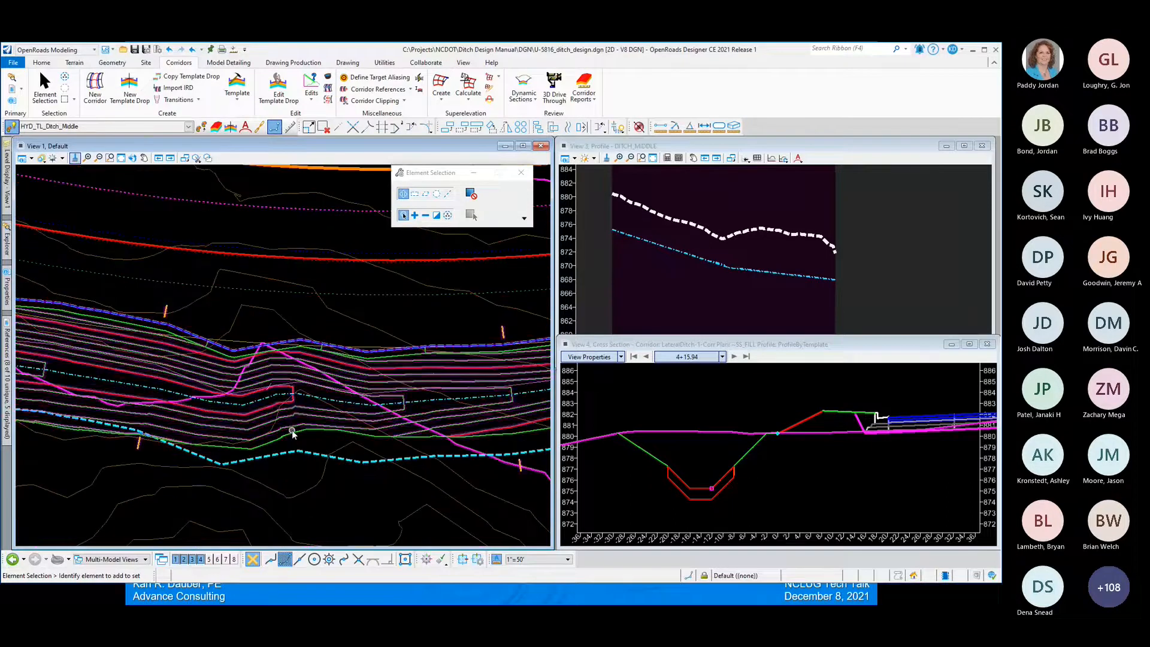
scroll(297, 435, up, 1)
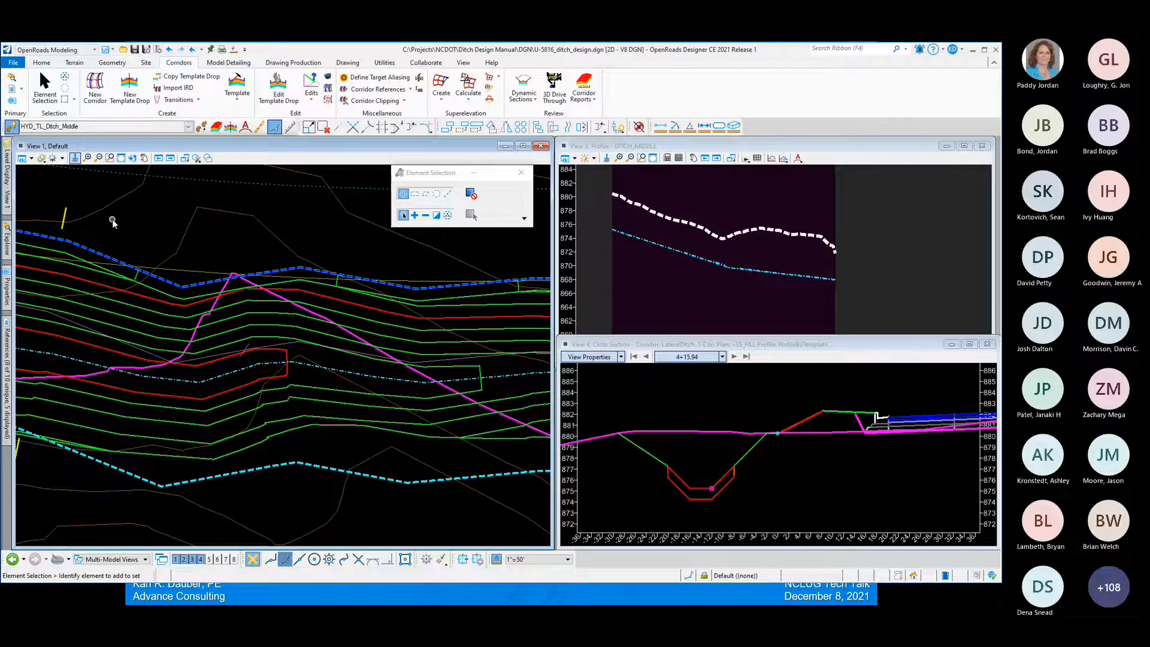
mouse_move(8, 204)
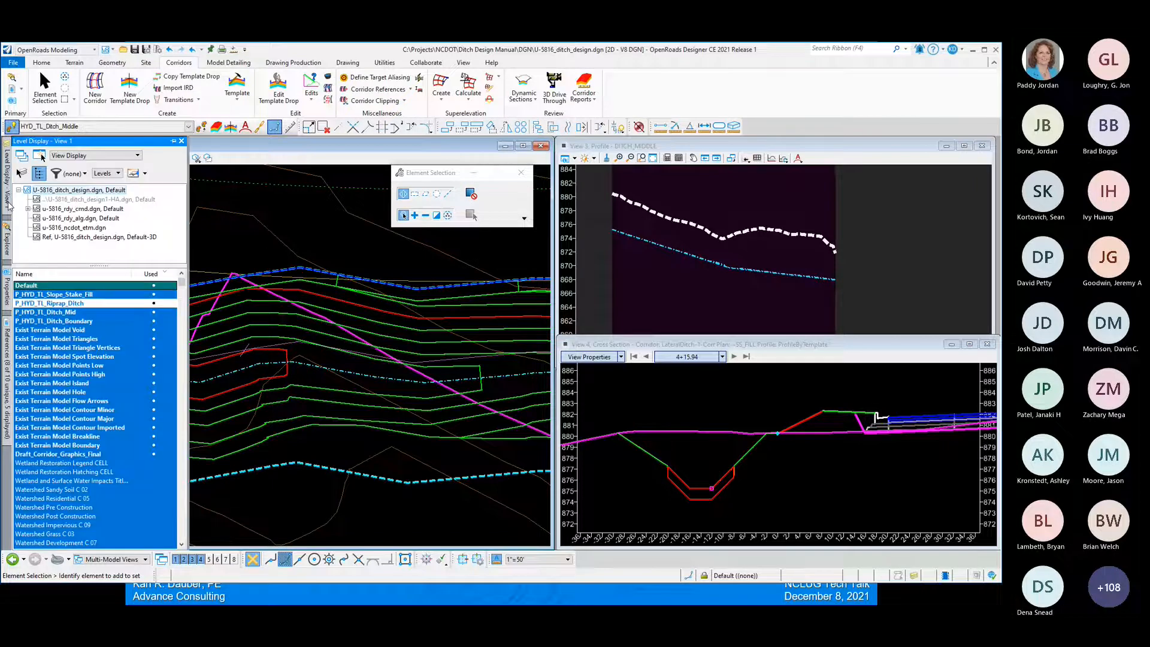
click(94, 238)
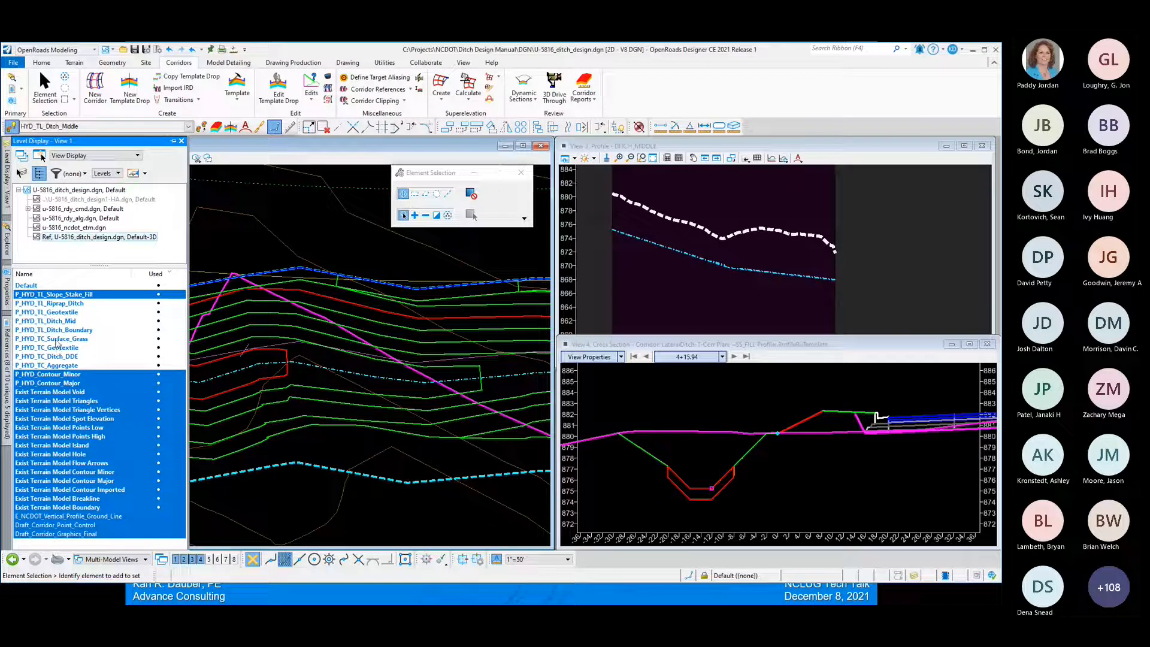
drag(58, 340, 57, 372)
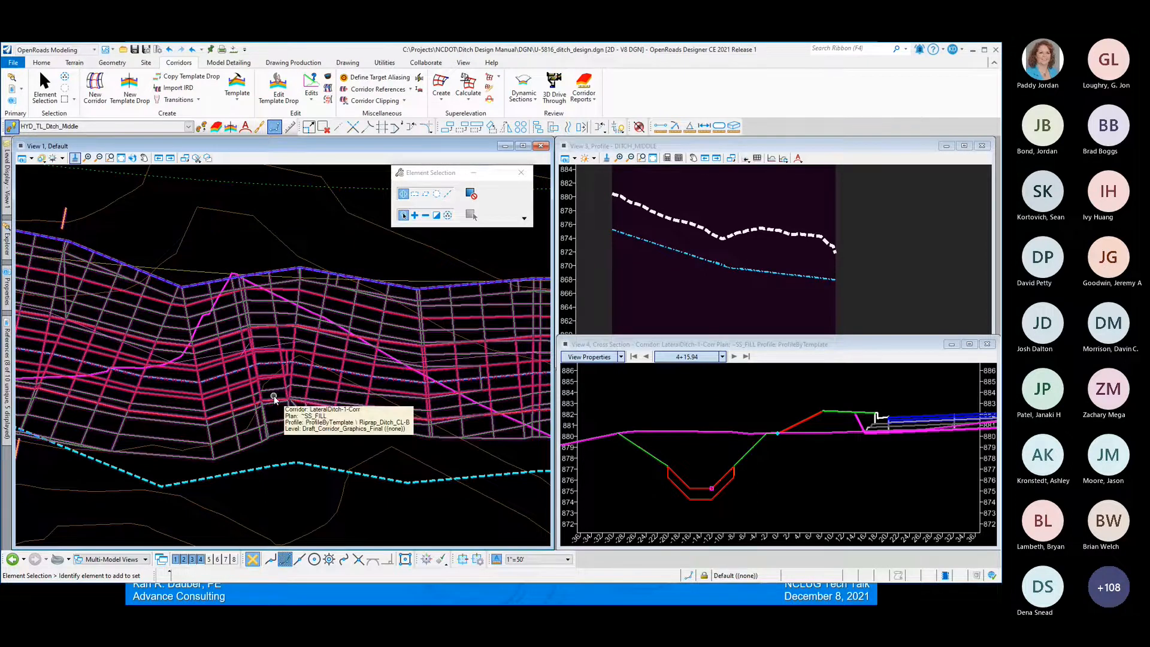
- Set the template drop interval of the lateral ditch corridor to 12 feet
scroll(275, 396, down, 5)
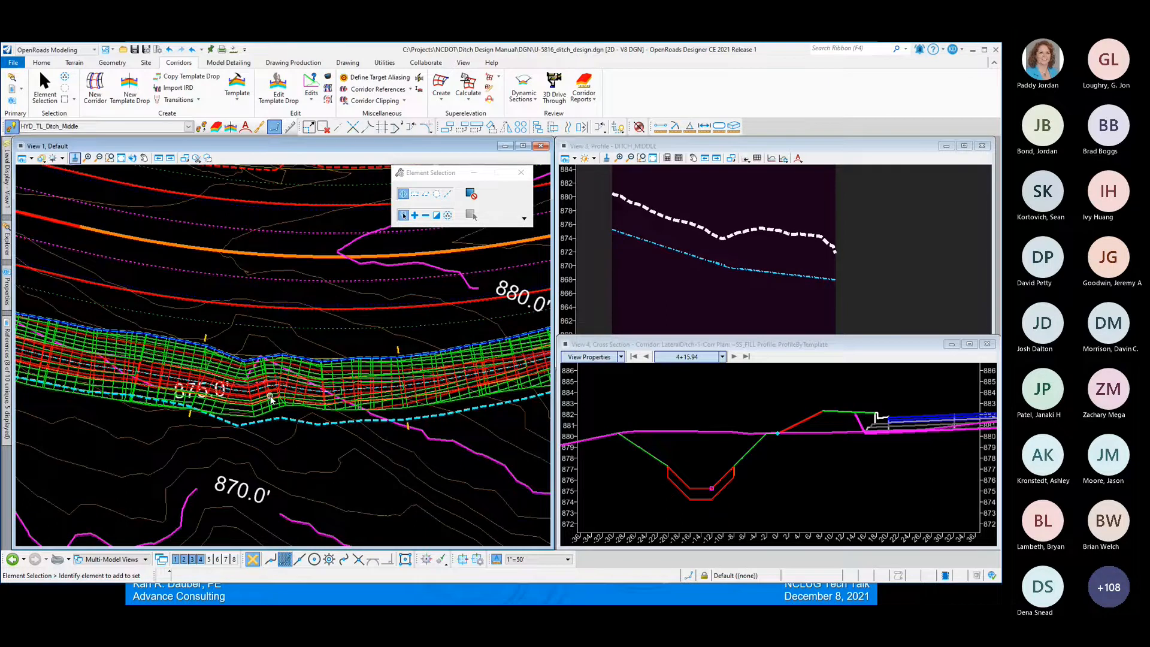
scroll(270, 397, down, 2)
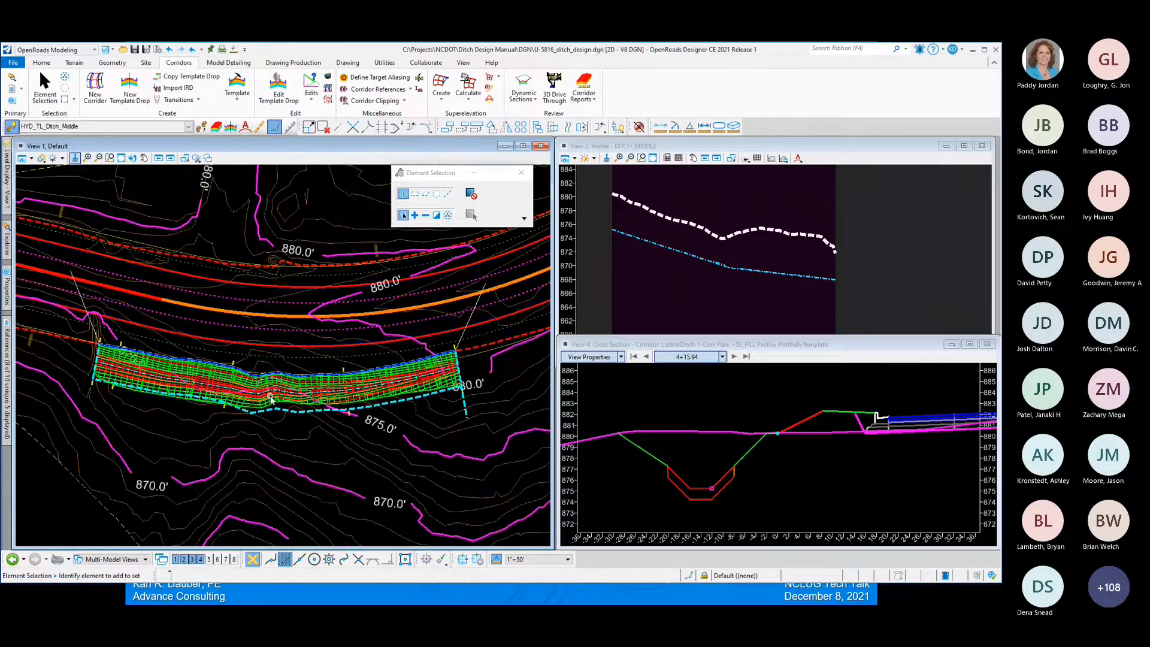
click(389, 402)
scroll(265, 400, up, 3)
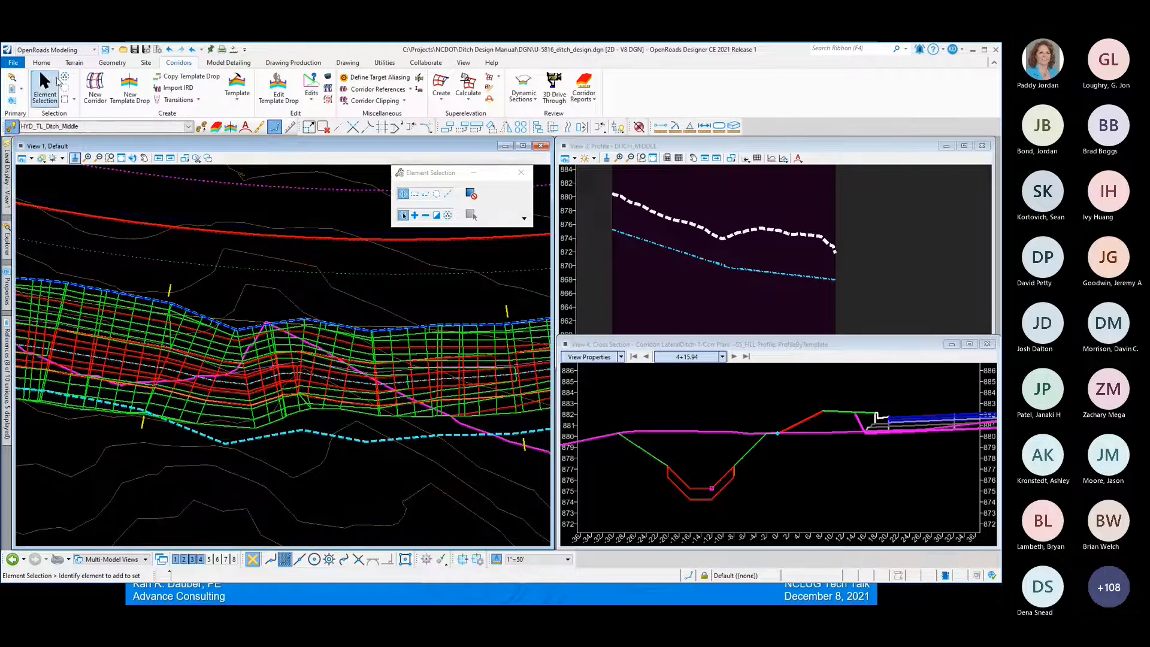
click(300, 432)
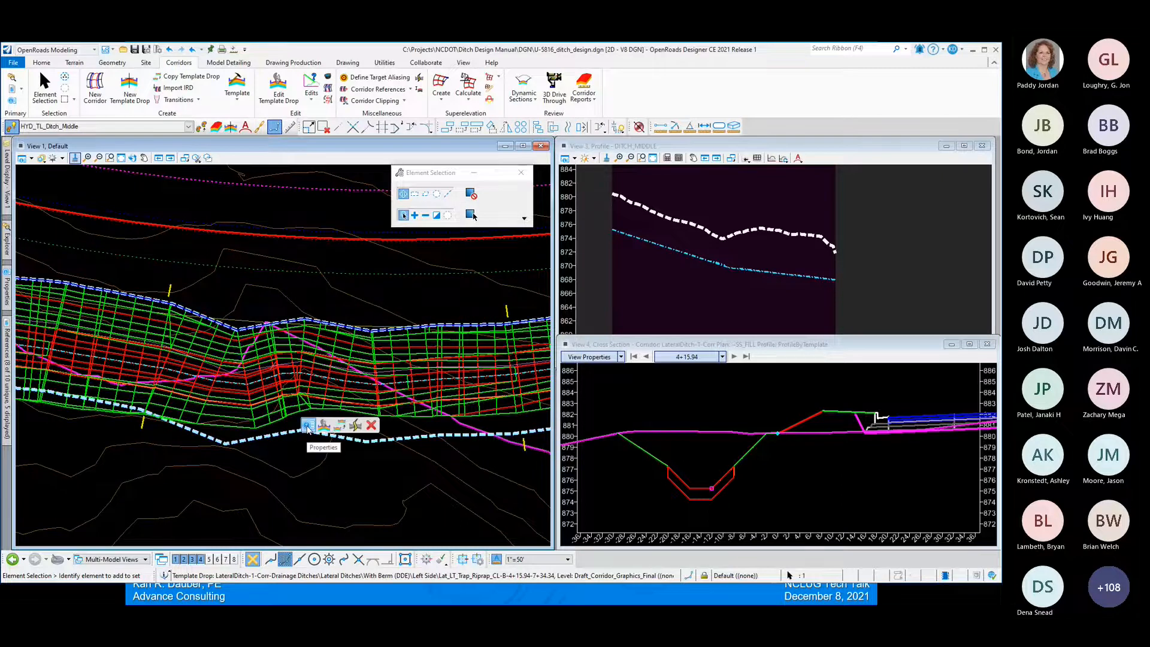
click(308, 426)
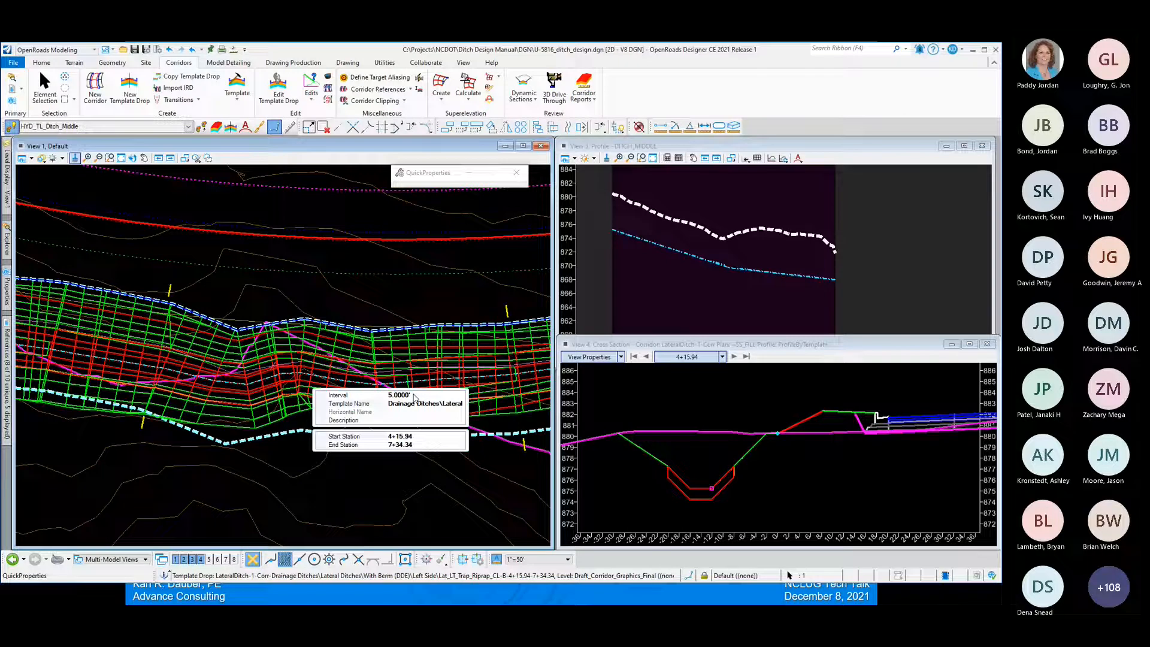
click(415, 396)
drag(414, 395, 381, 398)
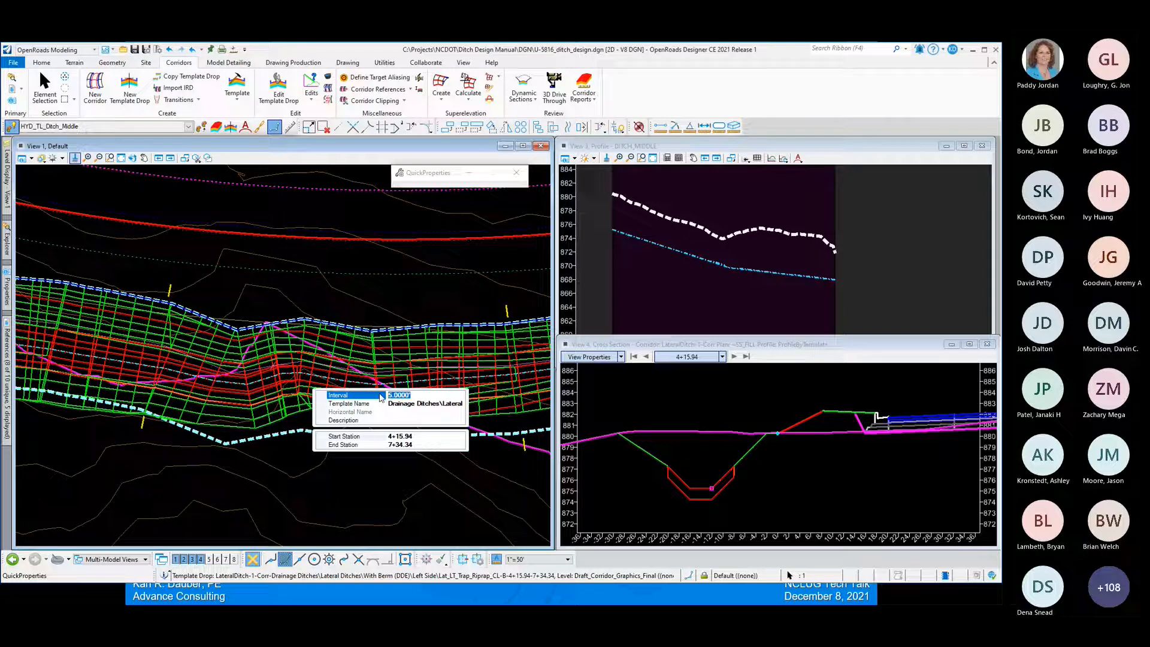
text(12)
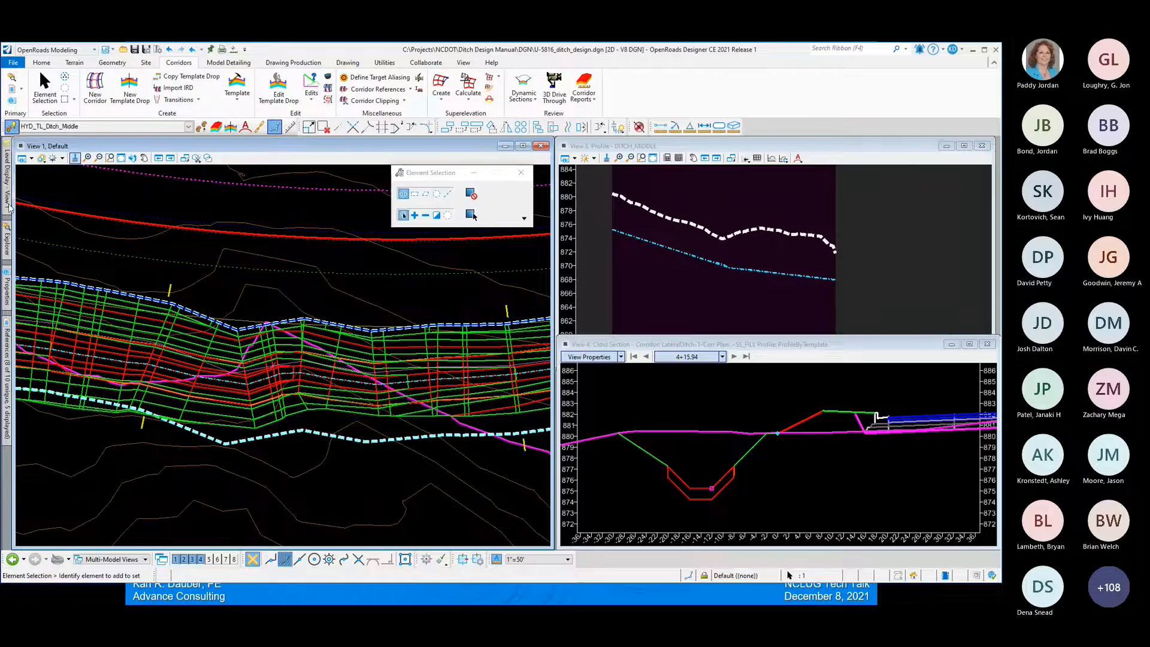
- Turn off the P_HYD_TC component levels in View 1 so only the lateral ditch's contours and linework display
mouse_move(8, 205)
drag(50, 339, 55, 368)
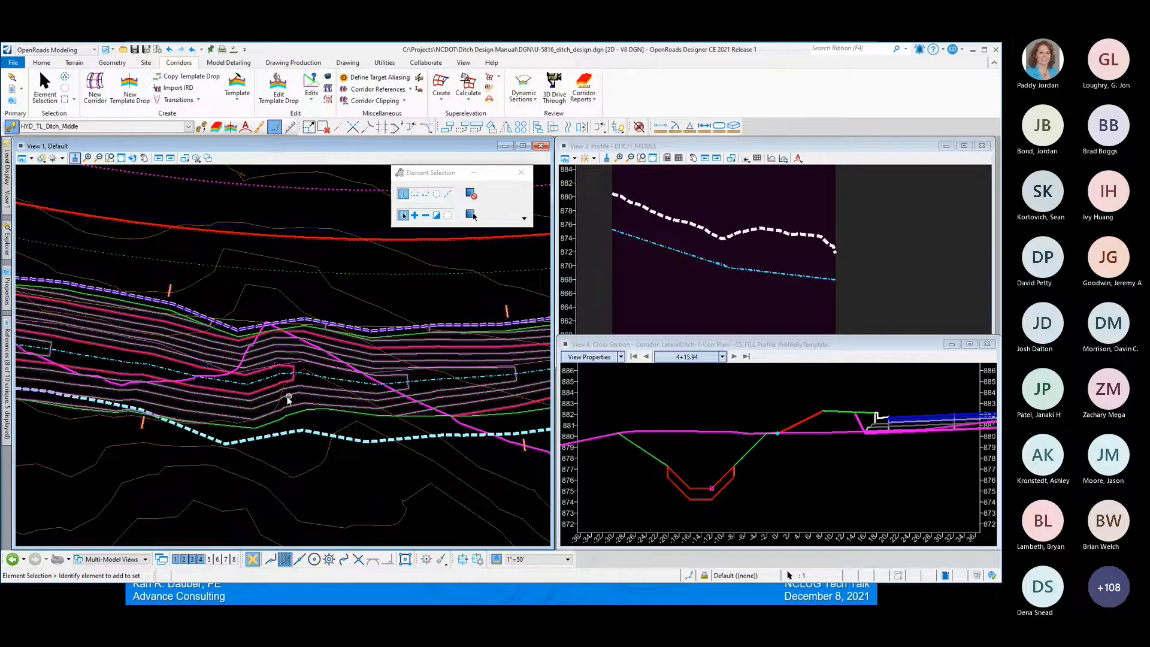
mouse_move(288, 399)
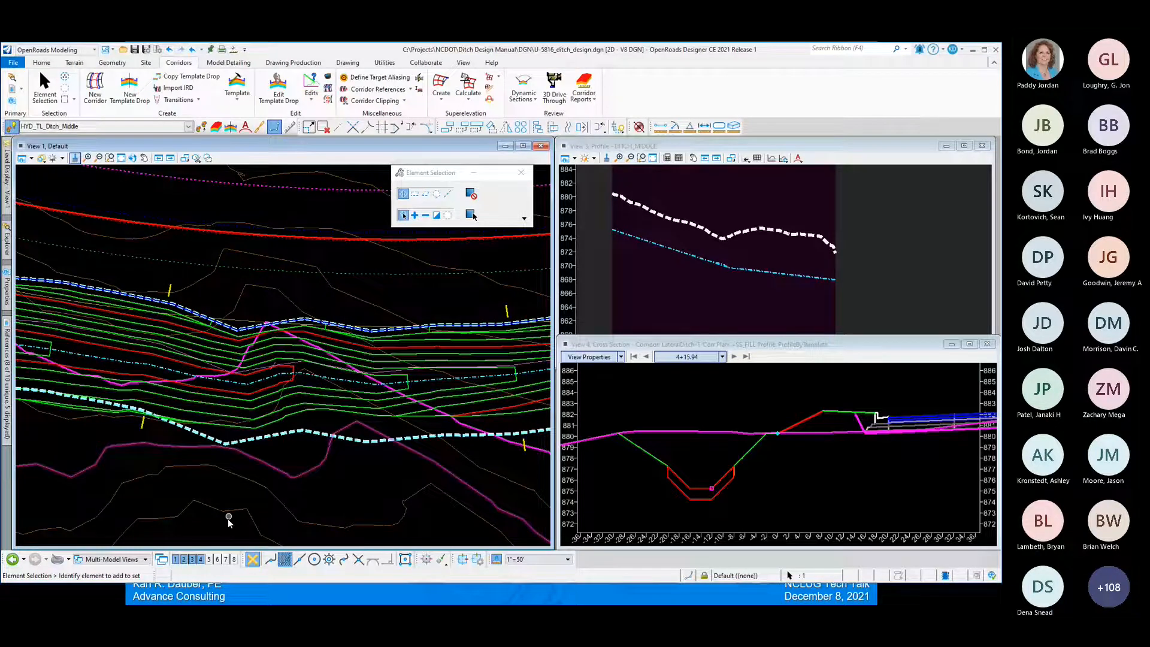
- Open View 5 on the tail ditch and turn on the P_HYD_TC component levels of its Default-3D reference
click(209, 560)
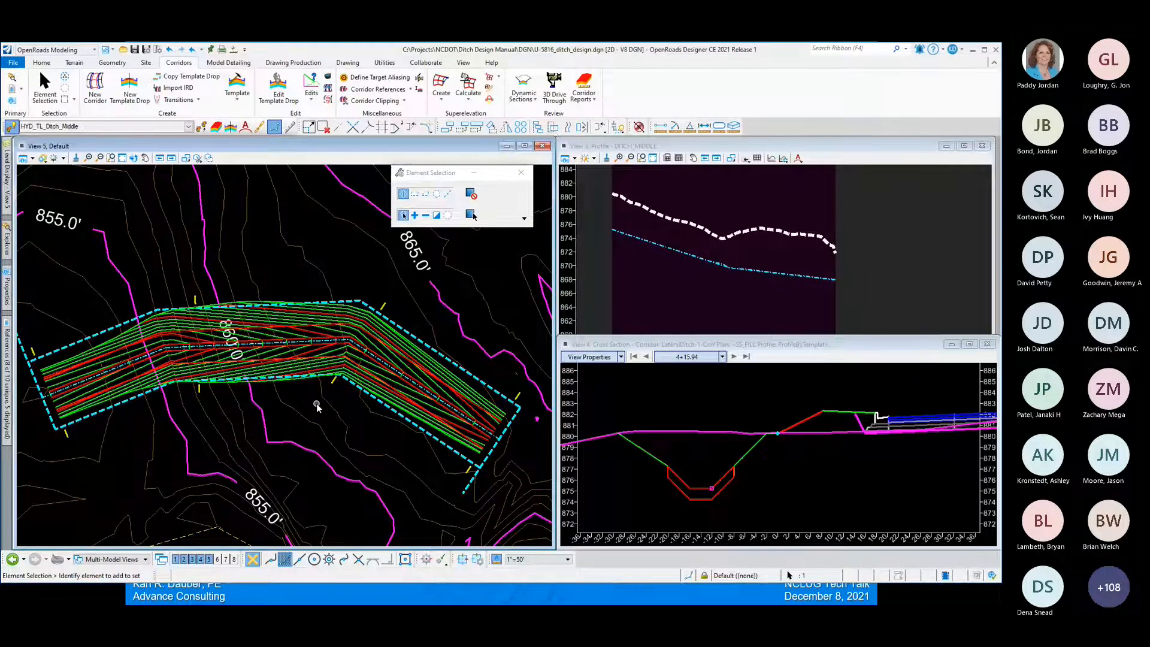
scroll(344, 356, up, 5)
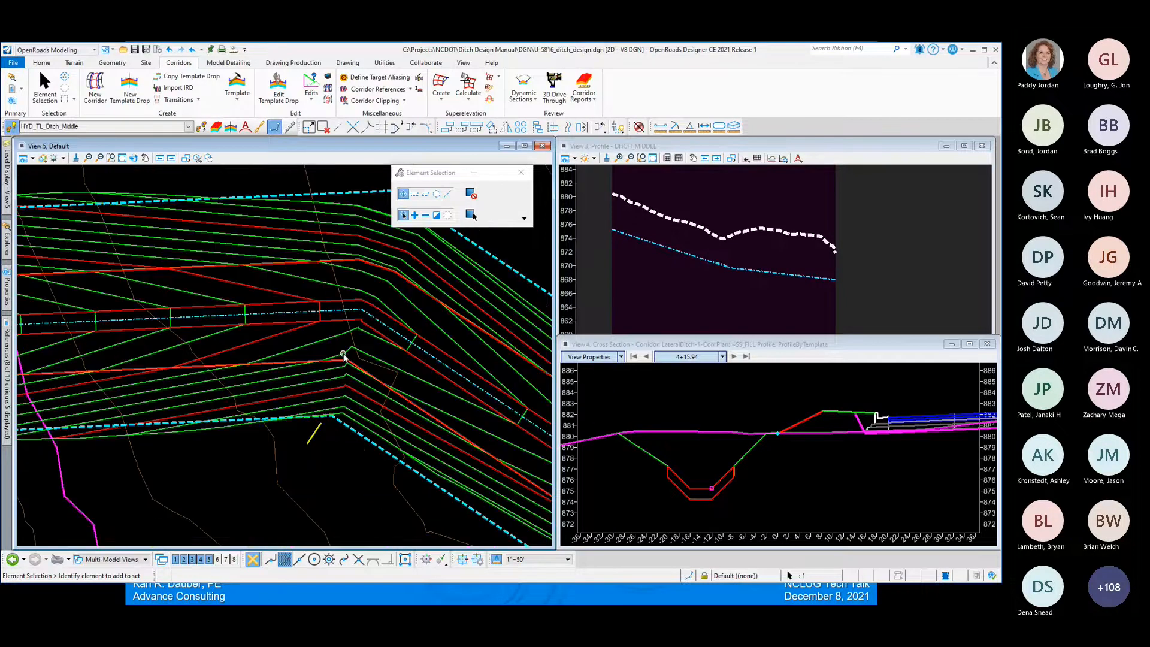
scroll(346, 366, down, 2)
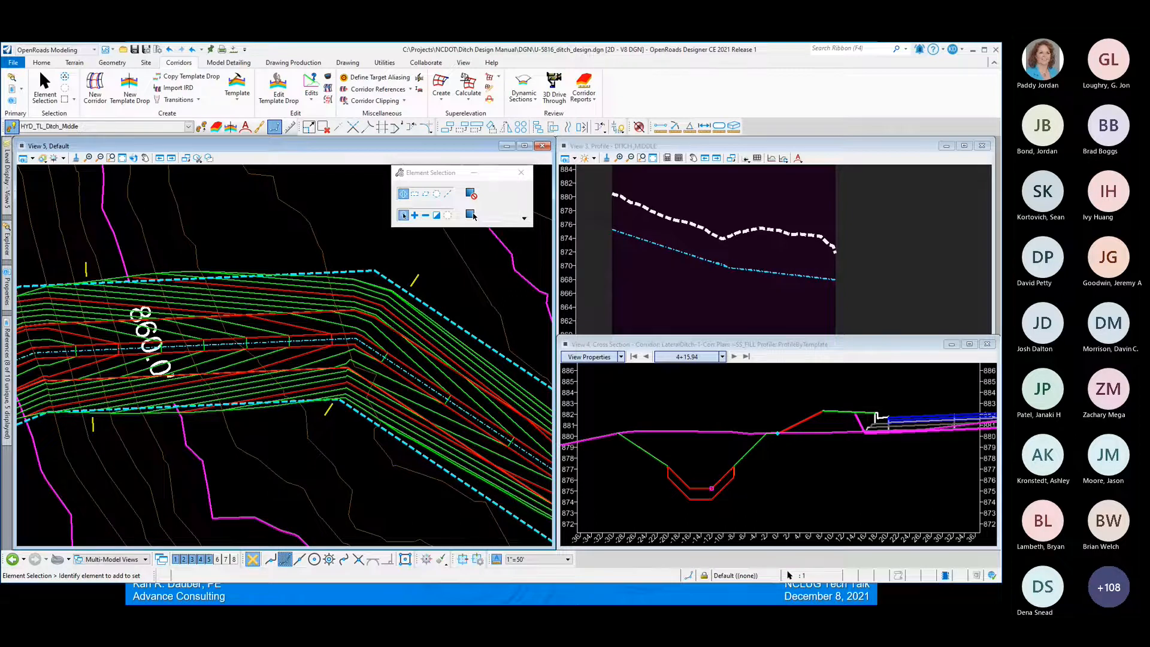
mouse_move(6, 180)
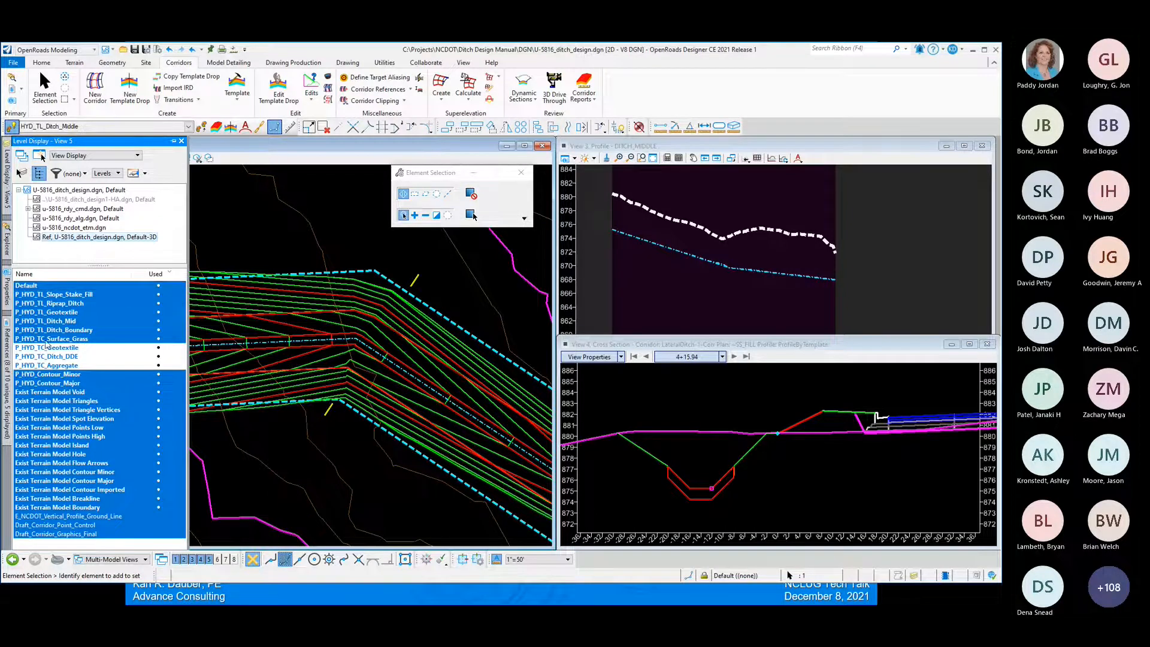
drag(47, 348, 48, 358)
click(48, 363)
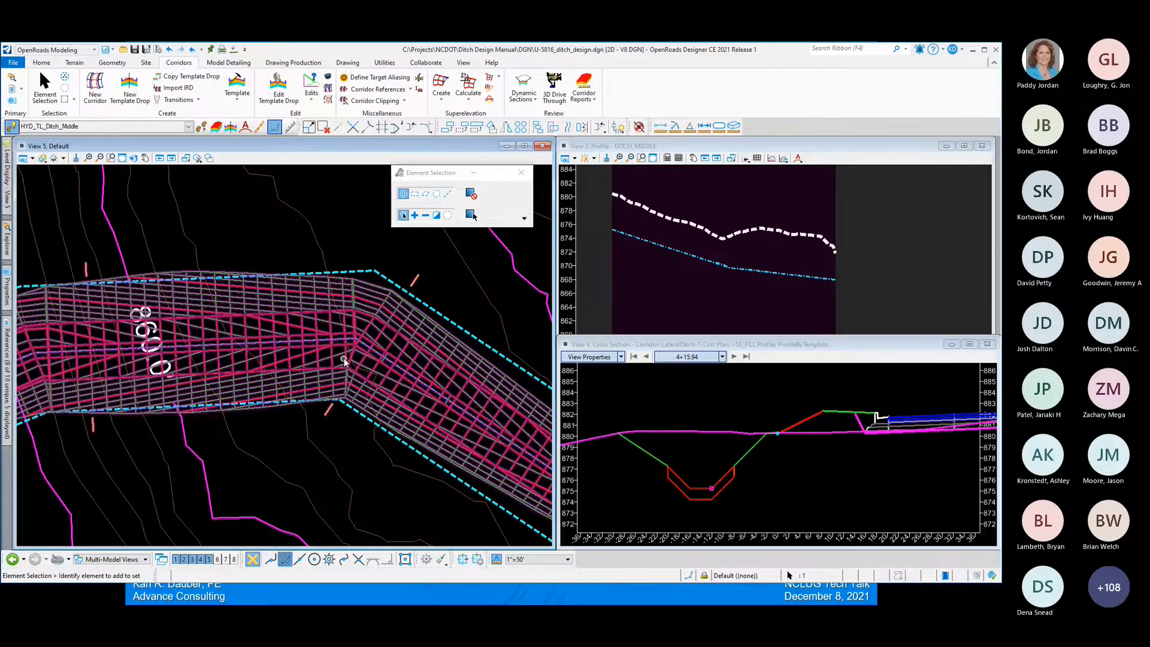
mouse_move(344, 360)
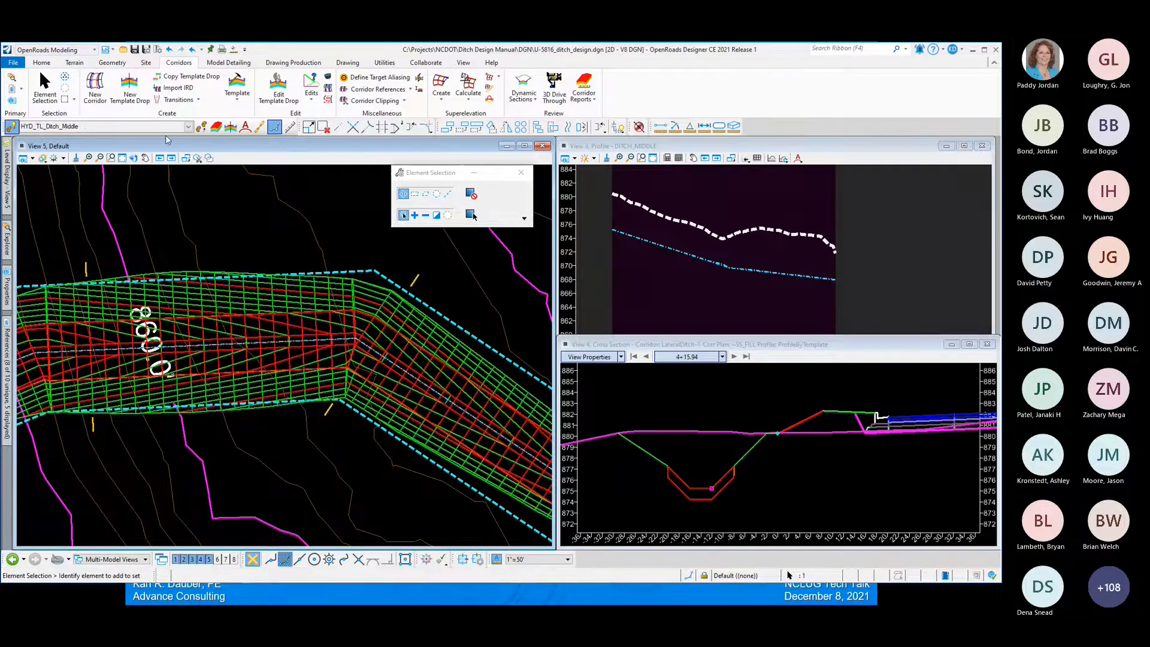
- Open the tail ditch's centerline alignment in the Table Editor and identify its two interior PIs in plan
click(114, 64)
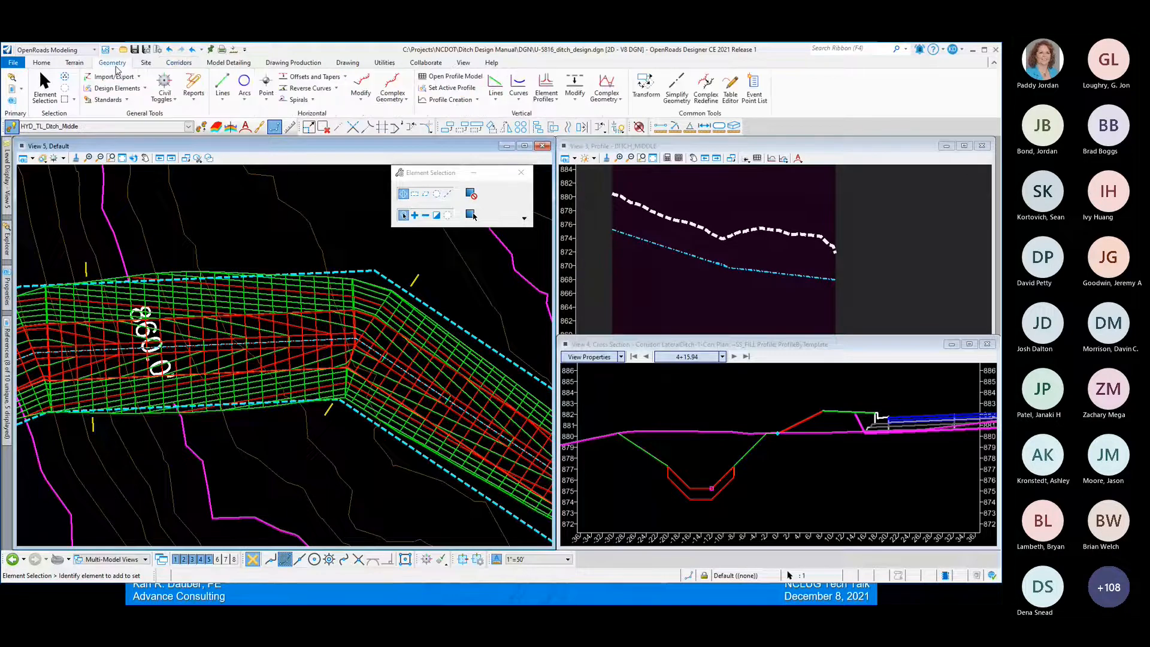
click(730, 89)
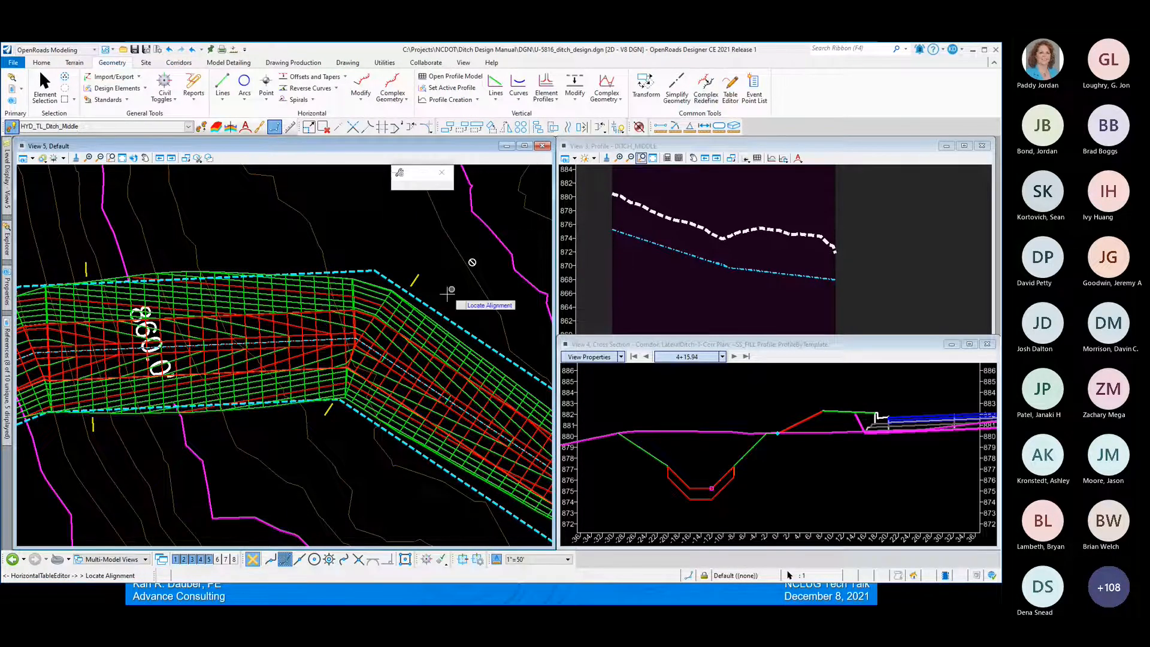
click(380, 352)
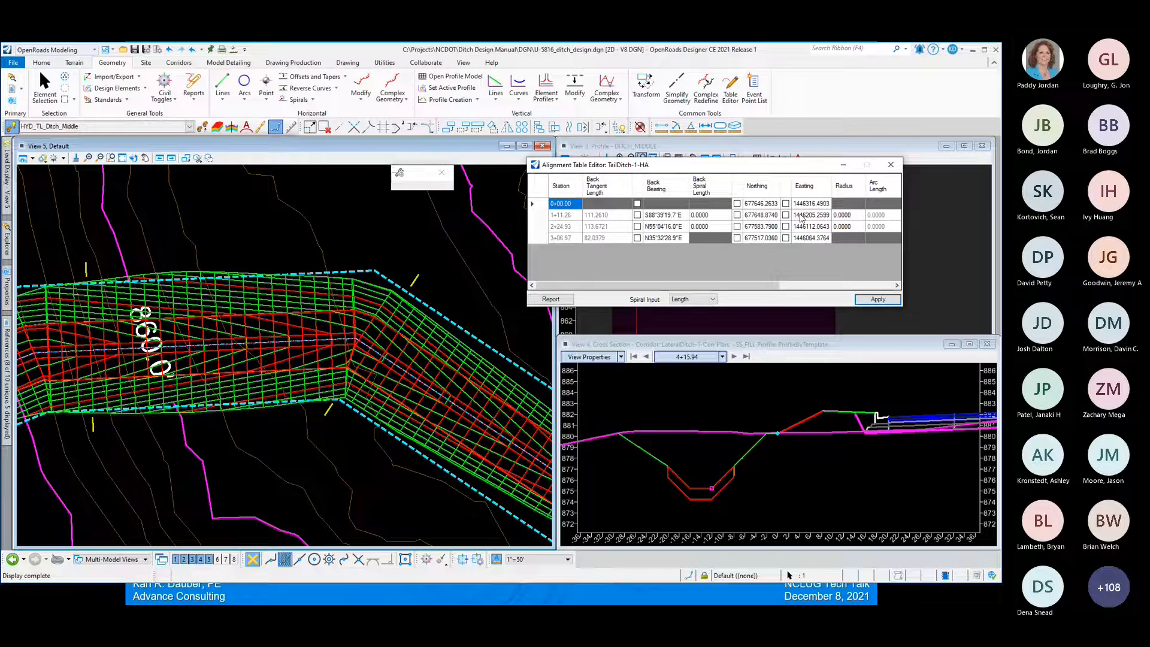
click(801, 216)
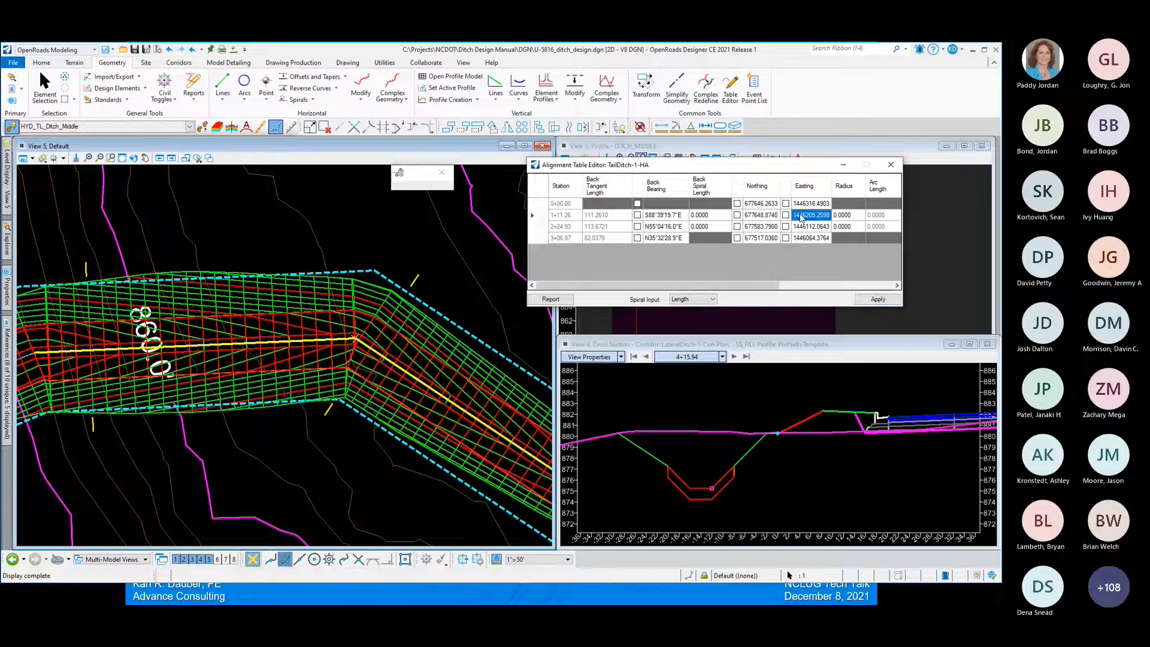
click(806, 227)
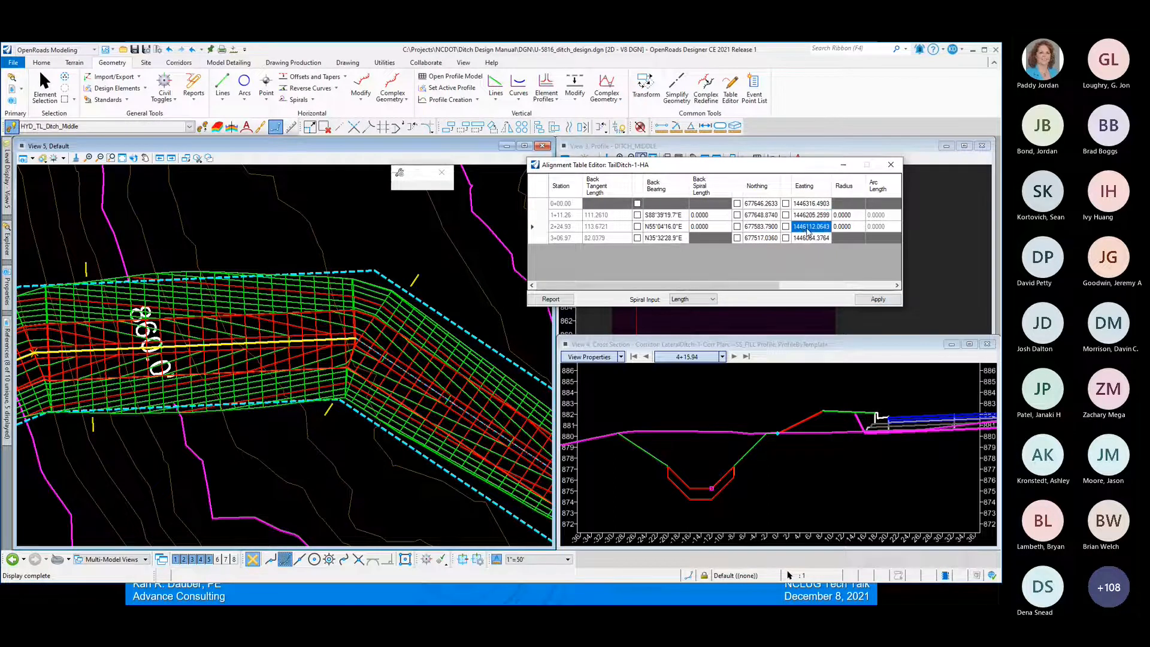
scroll(163, 401, down, 2)
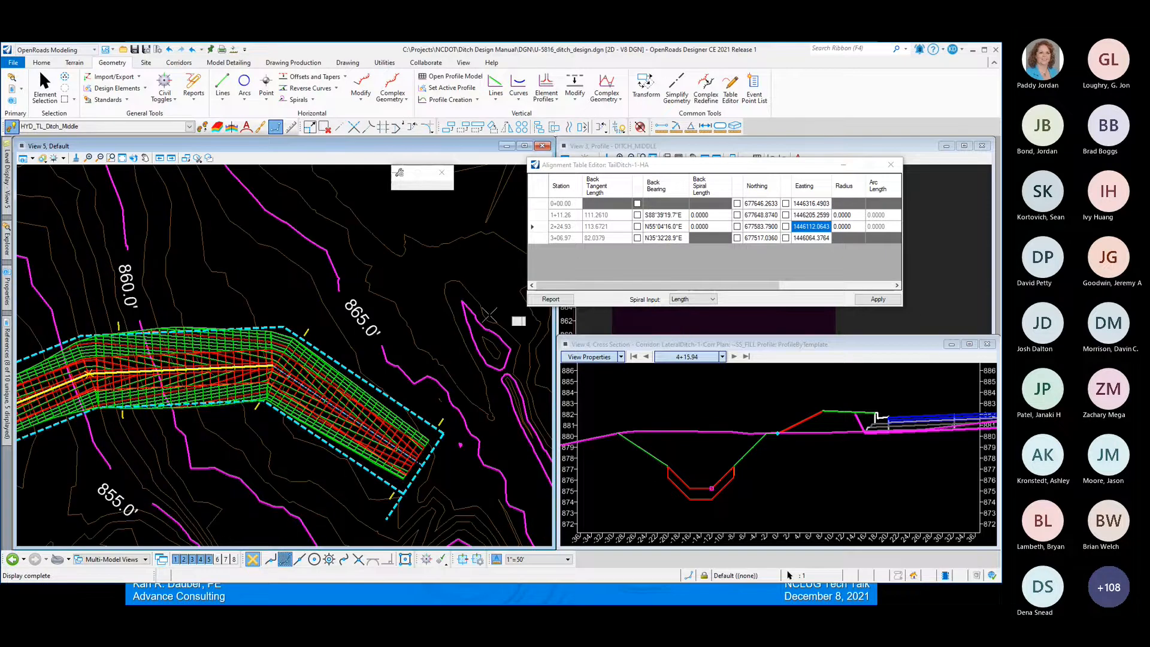
click(801, 216)
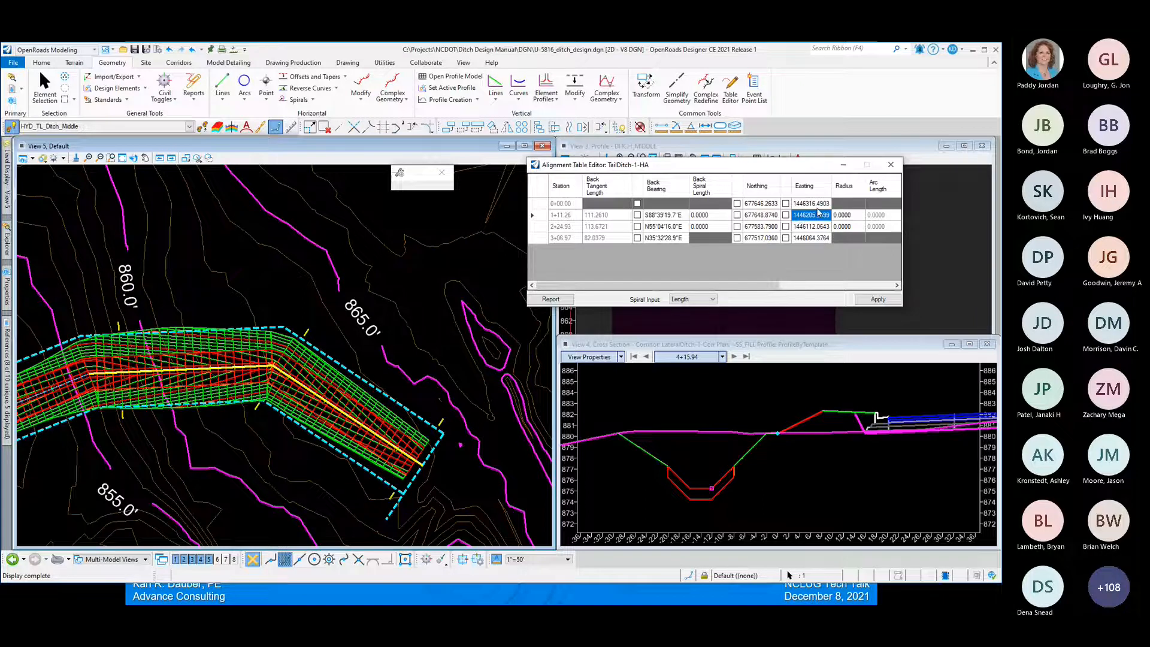
- Enter a curve radius of 30 at both interior PIs of the tail ditch alignment
click(842, 216)
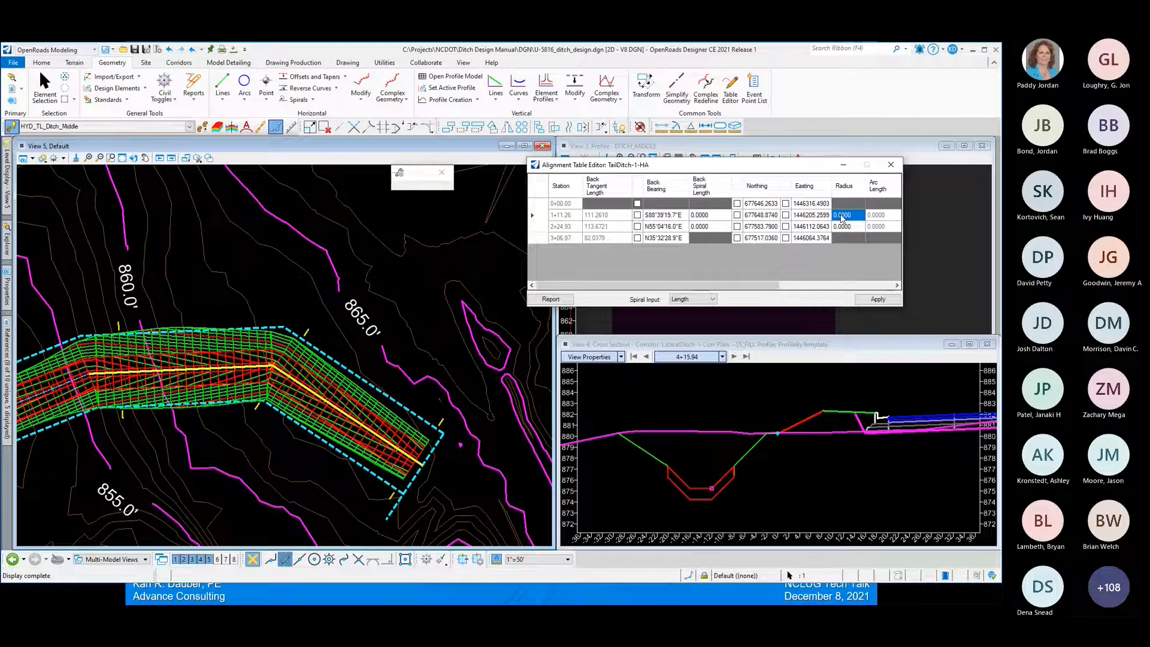
text(30)
key(Return)
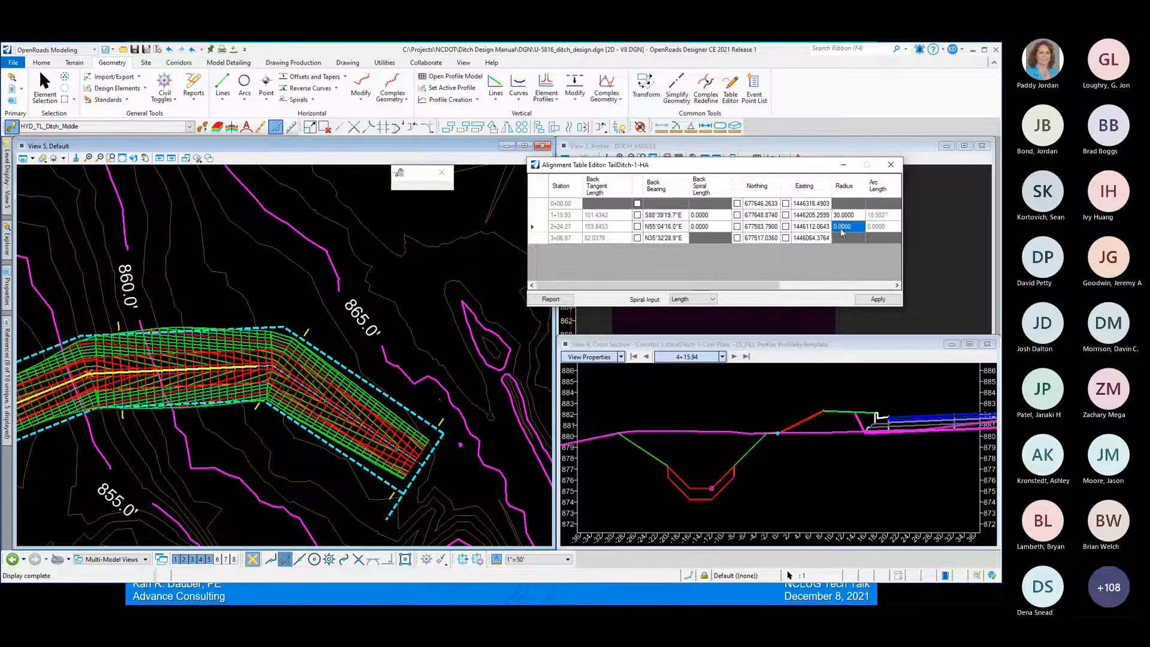
text(30)
key(Return)
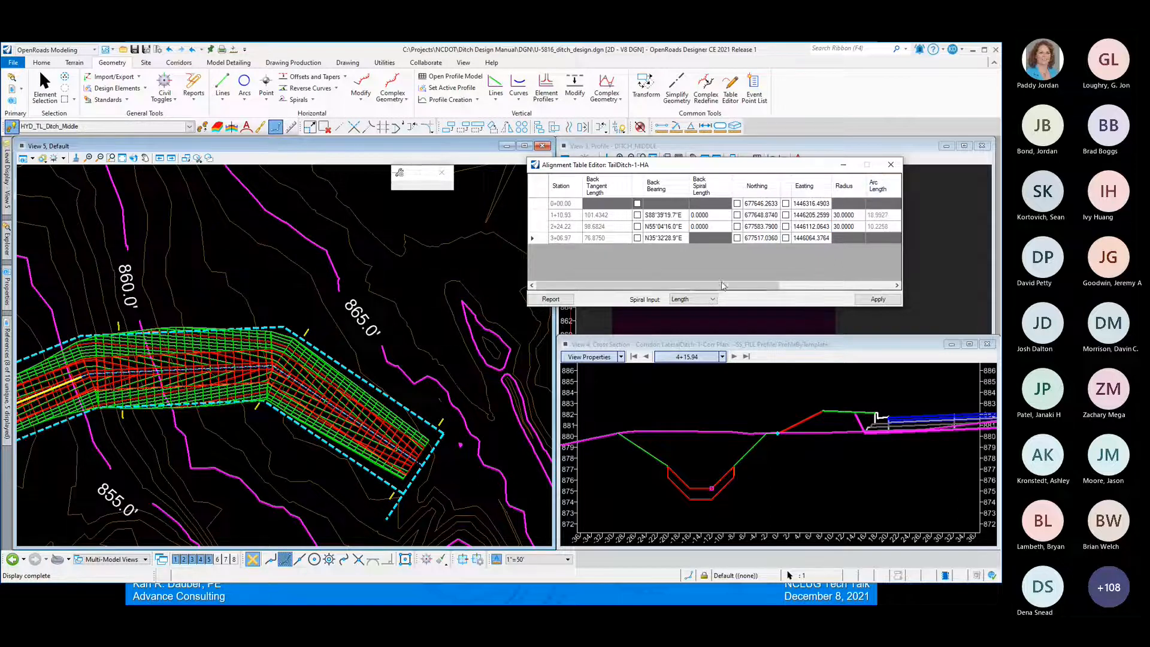
- Apply the 30.0000 radii to the two bends of the TailDitch-1-HA alignment and inspect the curved ditch corridor
click(878, 299)
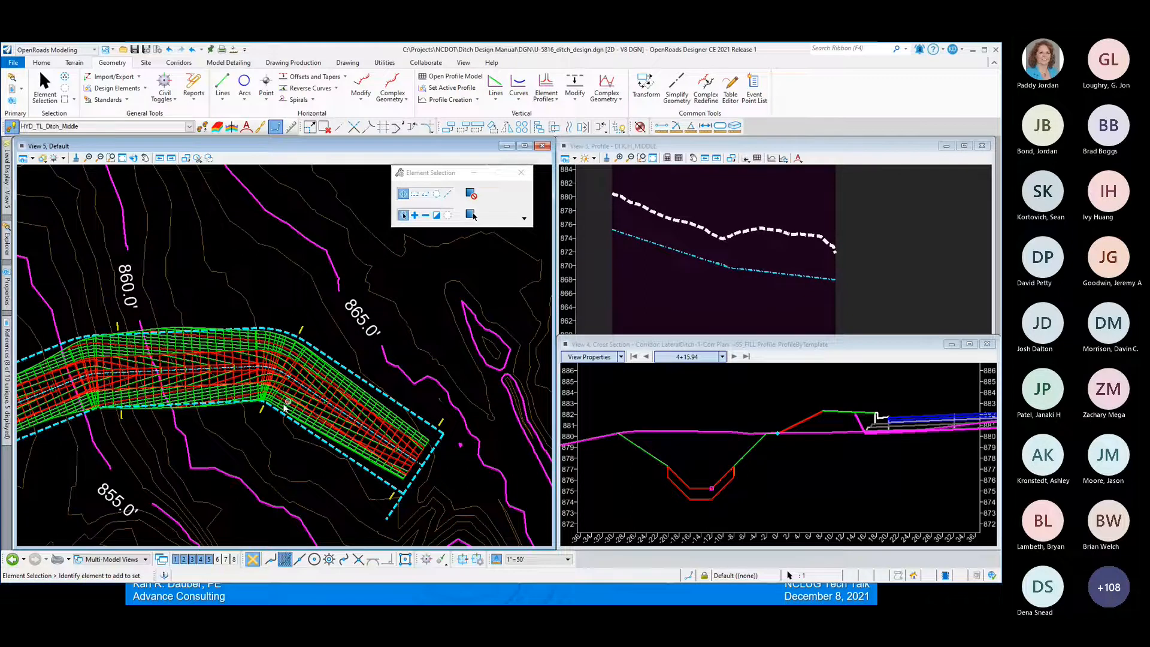
scroll(285, 408, up, 4)
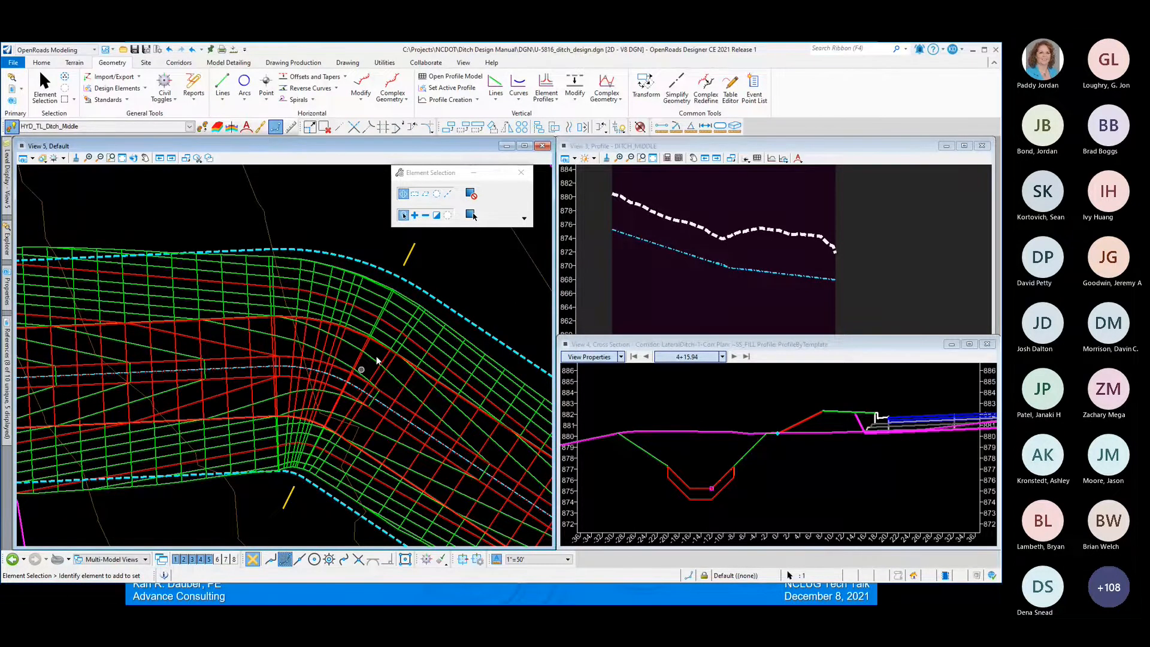
scroll(377, 360, down, 3)
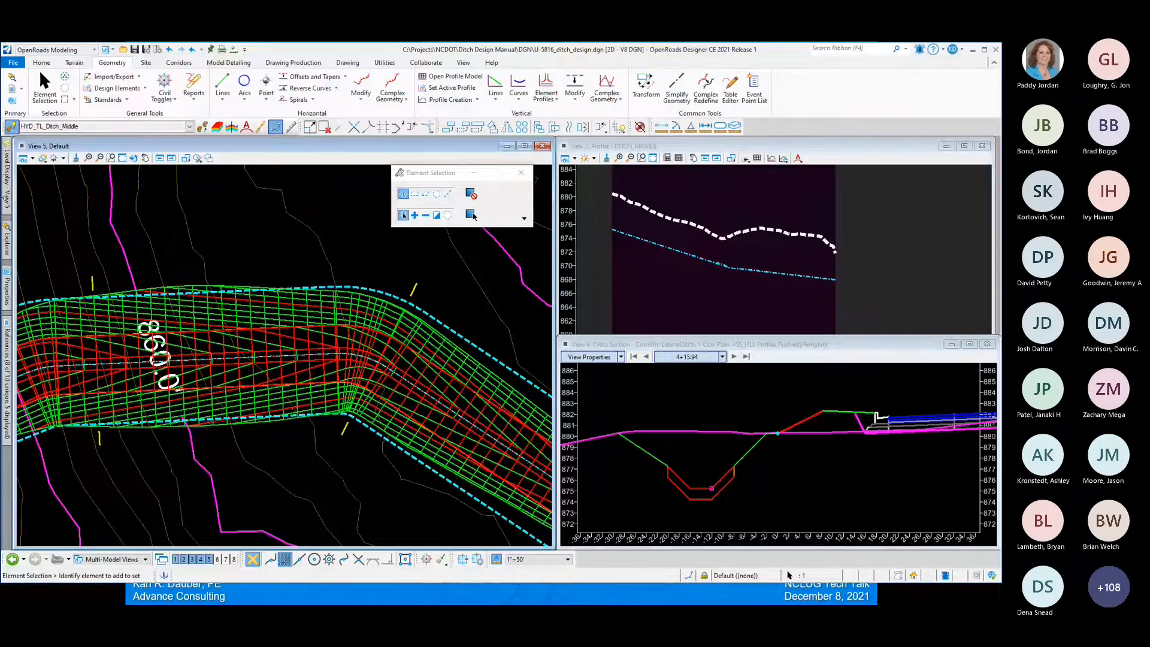
- Turn off the levels P_HYD_TC_Surface_Grass, P_HYD_TC_Geotextile, P_HYD_TC_Ditch_DDE and P_HYD_TC_Aggregate in View 5, and close View 5
mouse_move(7, 206)
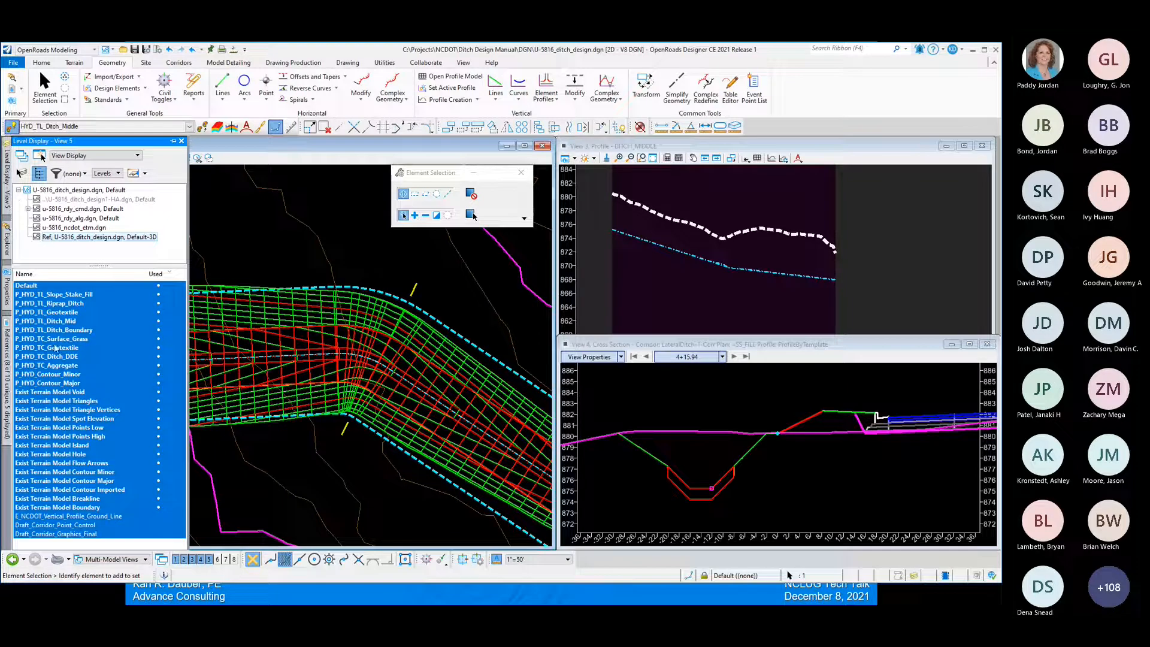
drag(60, 340, 61, 349)
click(62, 357)
click(61, 365)
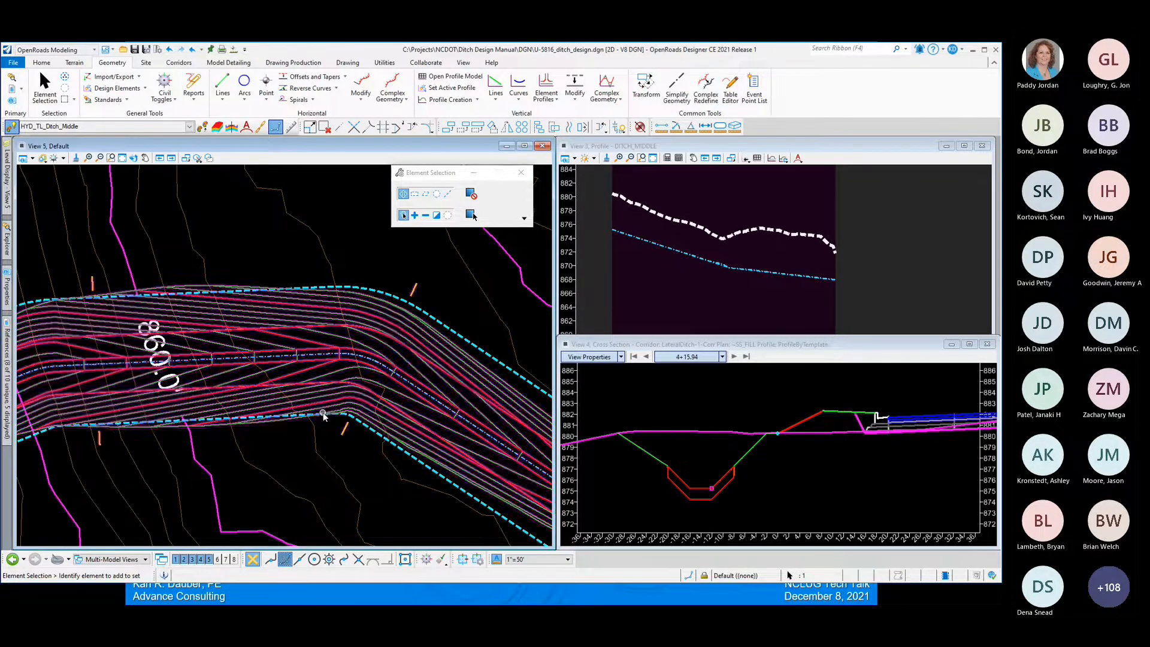
scroll(336, 414, up, 2)
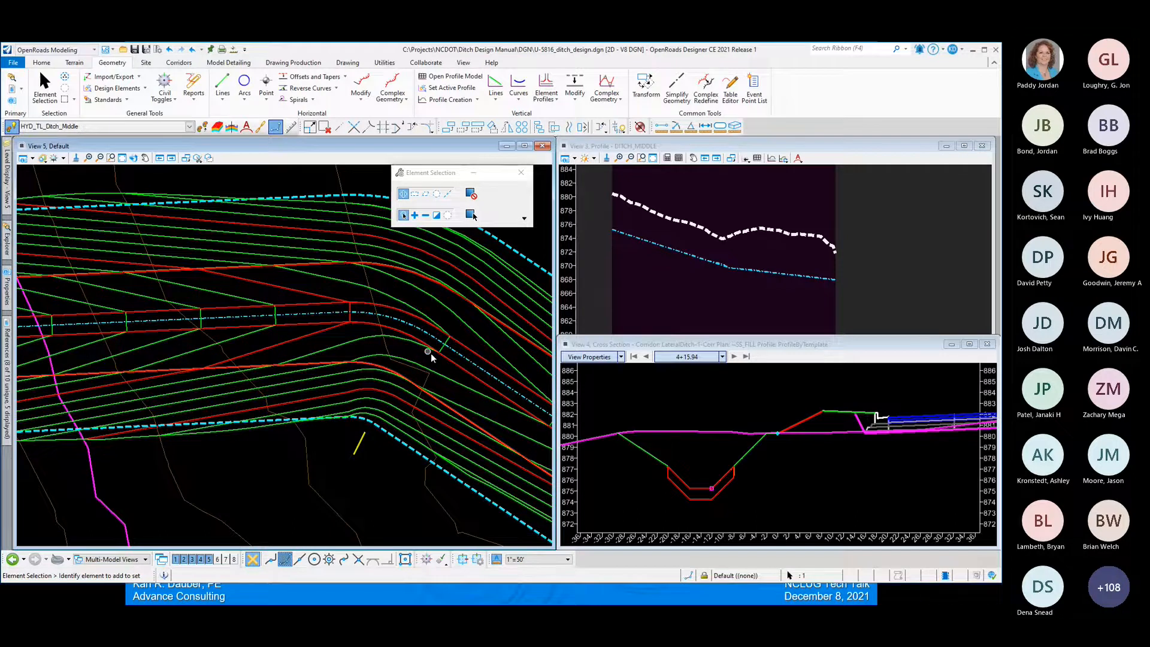
scroll(430, 353, down, 2)
mouse_move(124, 400)
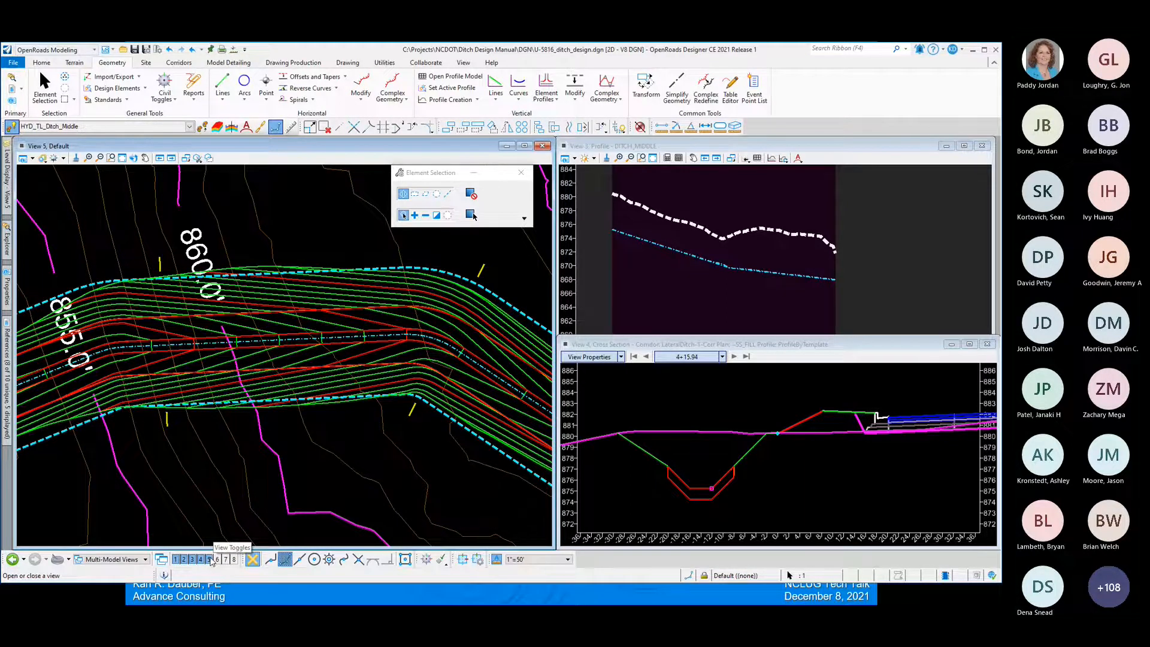
click(210, 560)
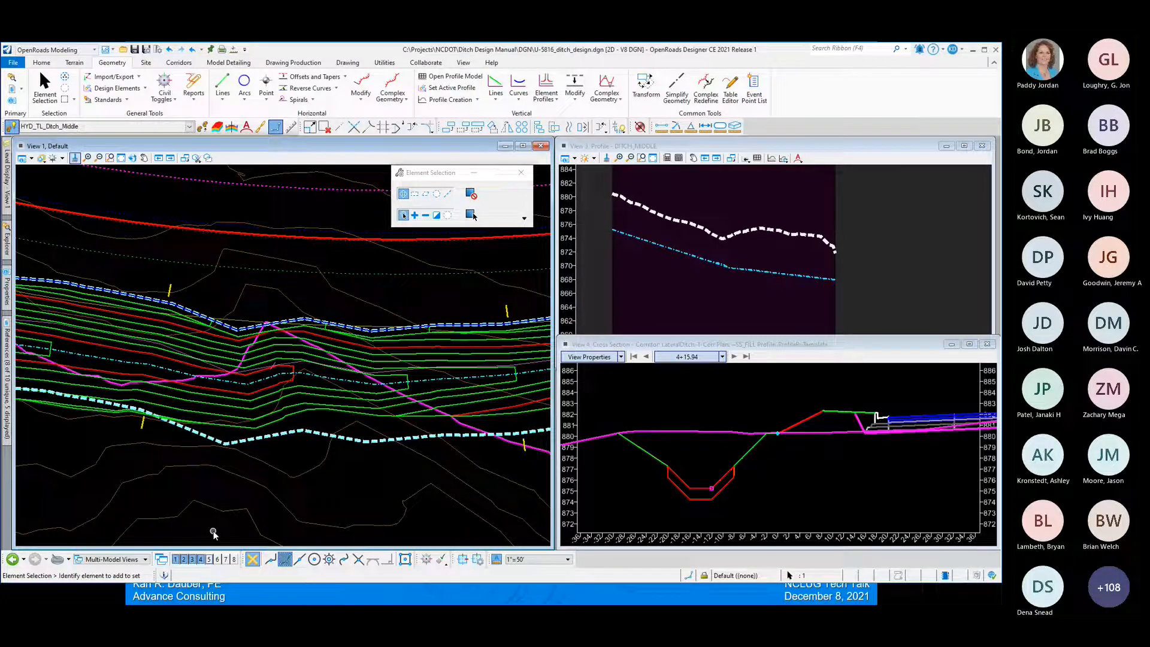
- Examine the Y2 corridor's dashed slope stake line beside the lateral ditch and on the opposite side of the road
mouse_move(231, 329)
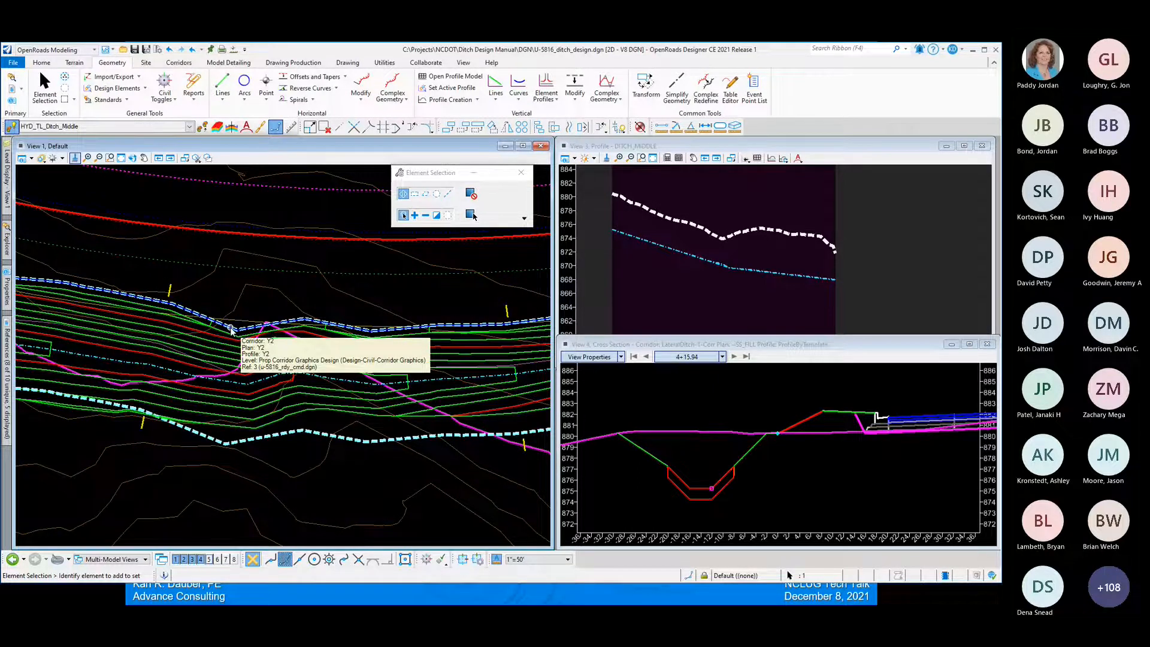
scroll(139, 349, down, 4)
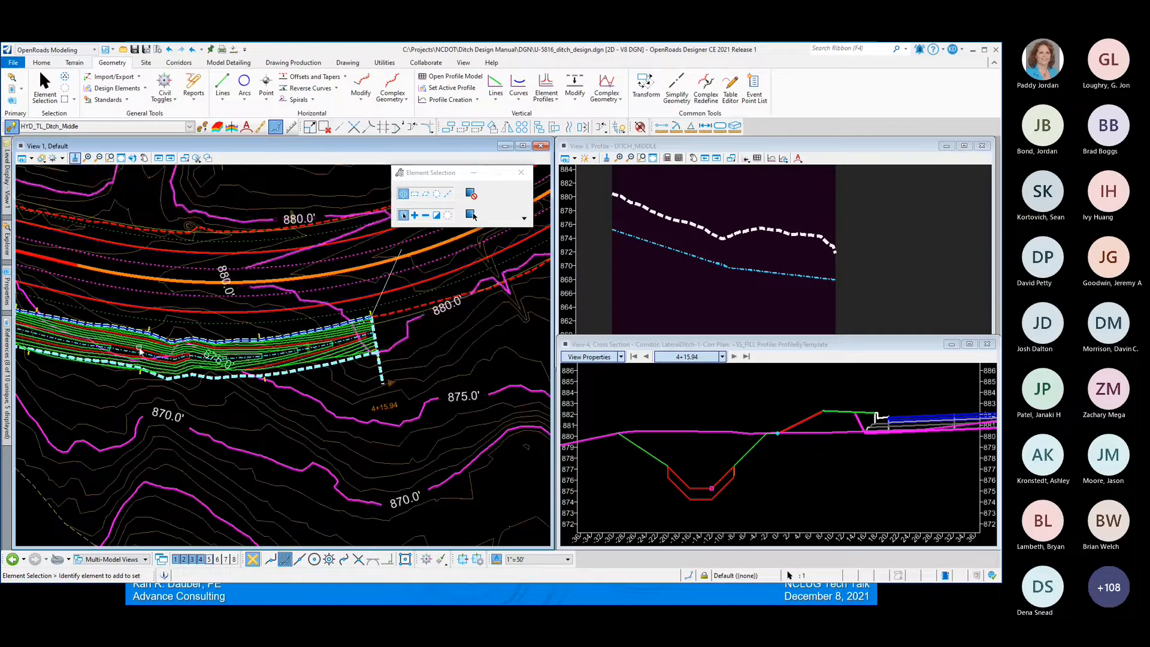
scroll(422, 316, up, 2)
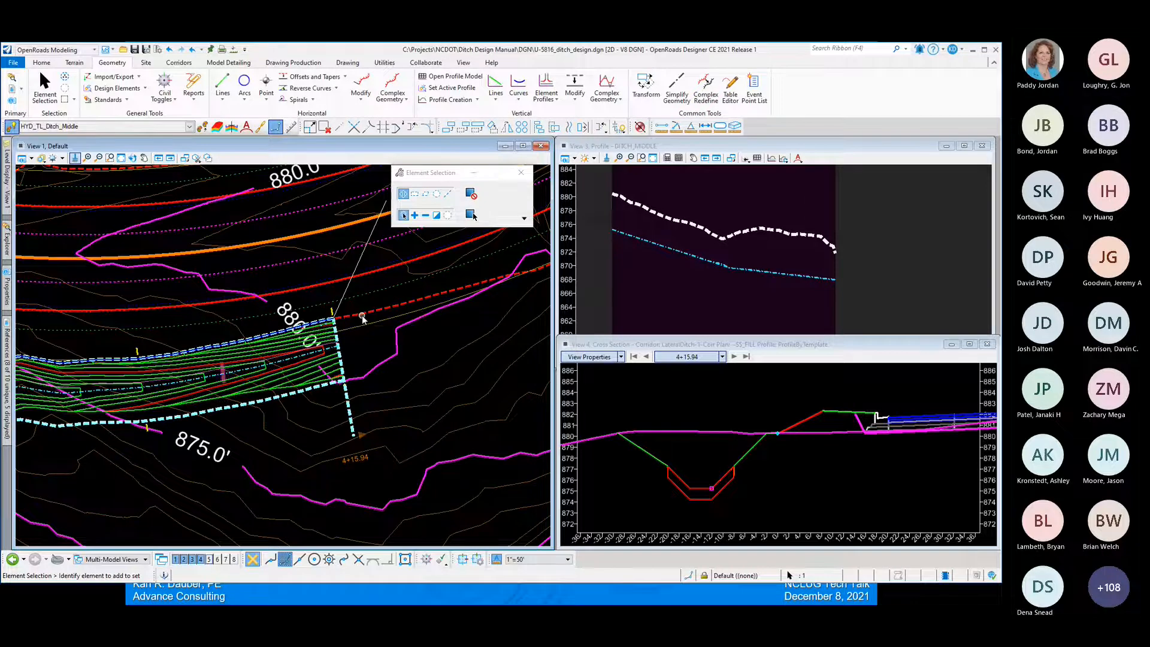
mouse_move(363, 318)
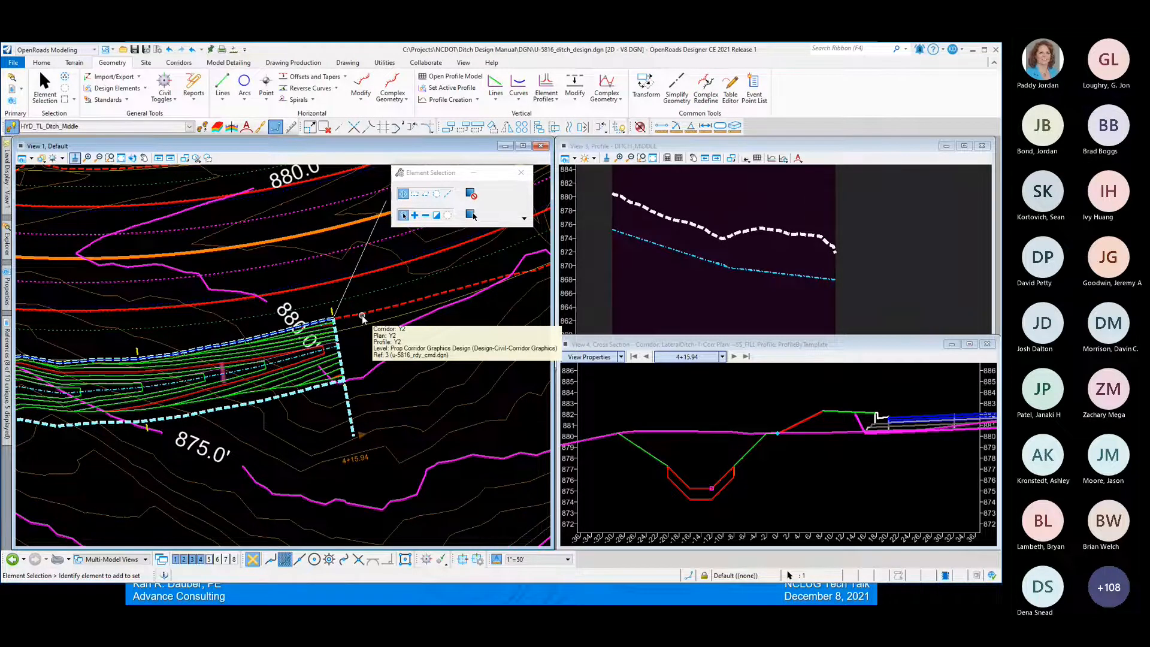
mouse_move(271, 342)
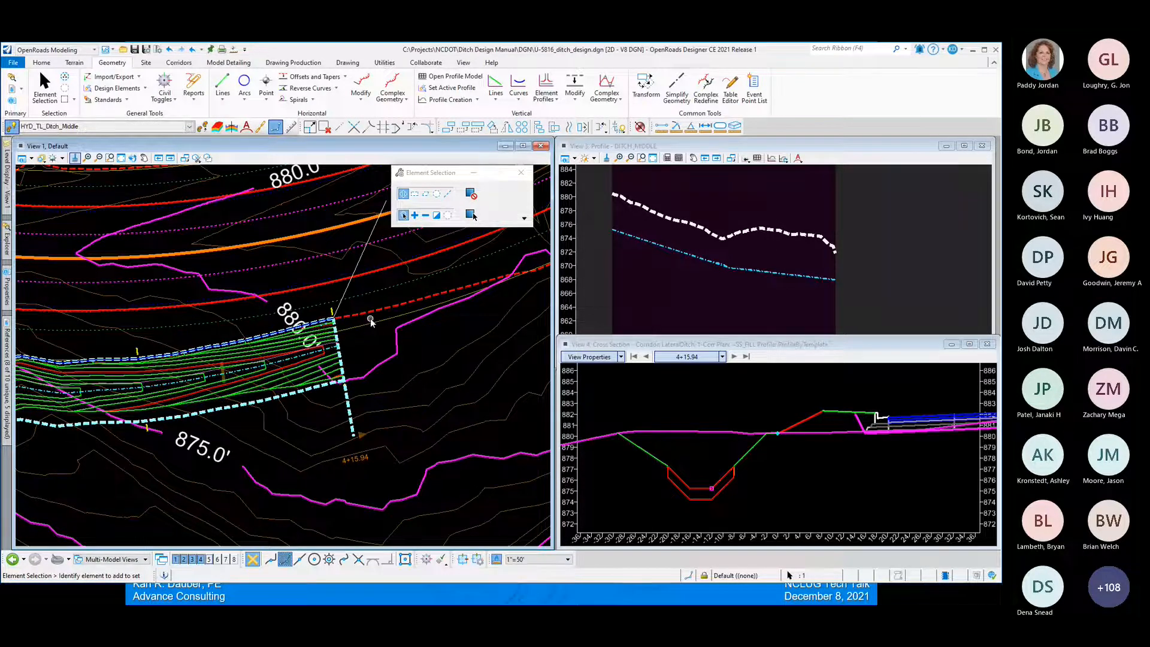
scroll(372, 321, down, 2)
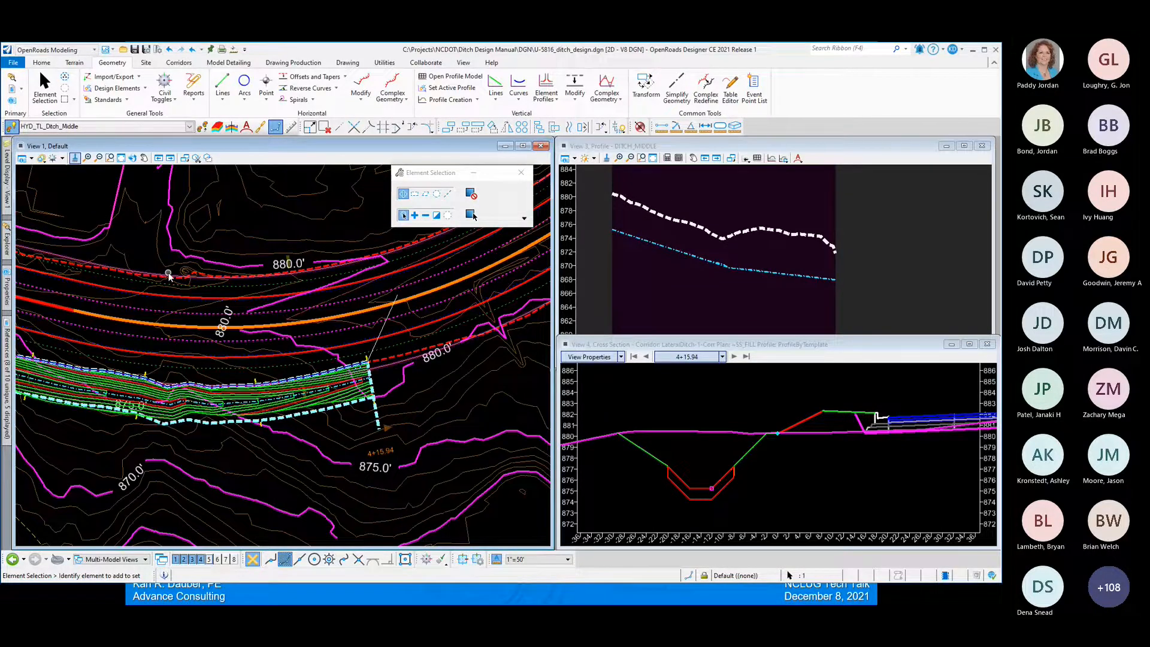
scroll(169, 275, up, 2)
scroll(179, 300, up, 2)
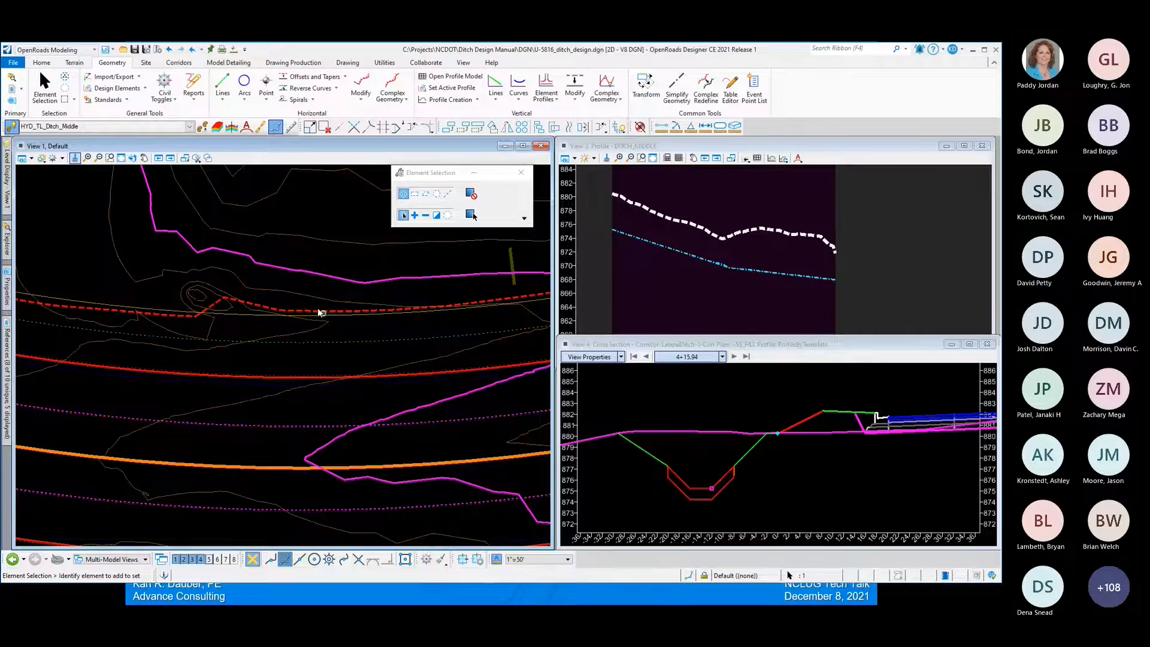
mouse_move(318, 311)
- Turn on the Prop TC Surface Grass level of the u-5816_rdy_cmd.dgn Default-3D reference in View 1
mouse_move(9, 179)
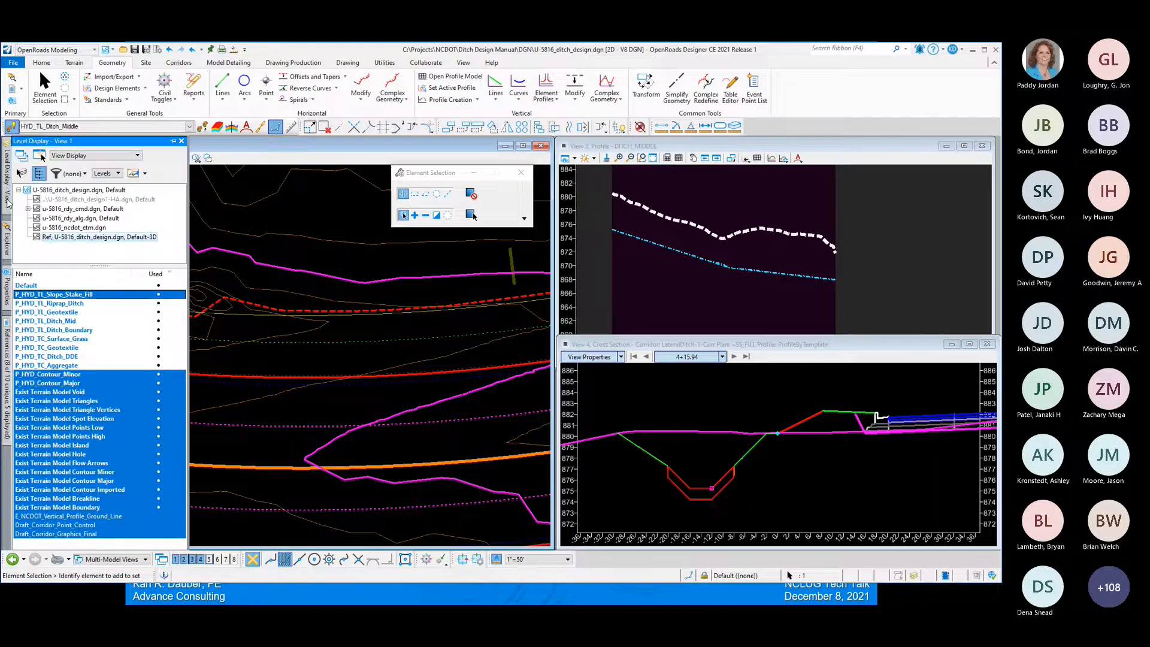
click(46, 209)
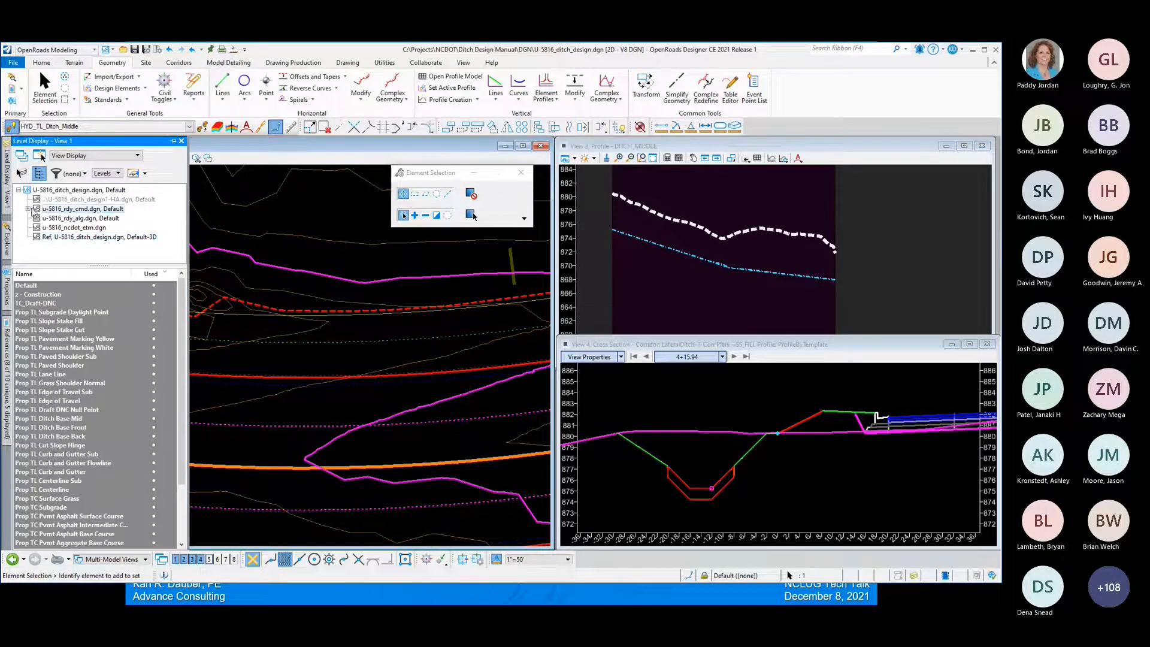
click(27, 209)
click(59, 220)
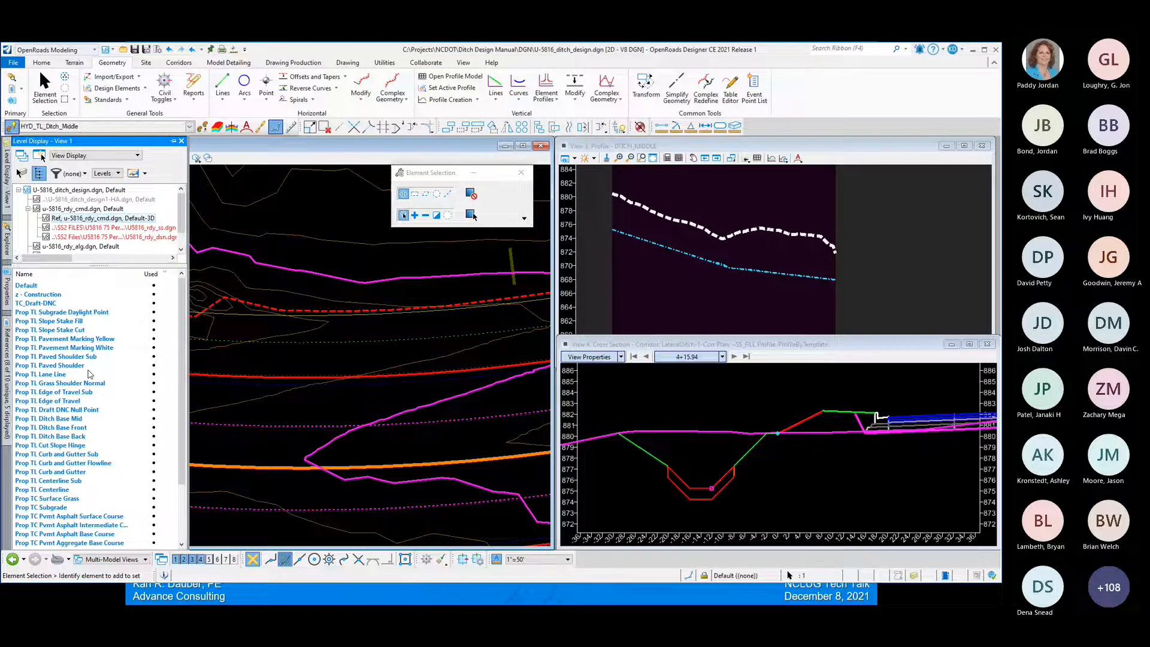
click(72, 499)
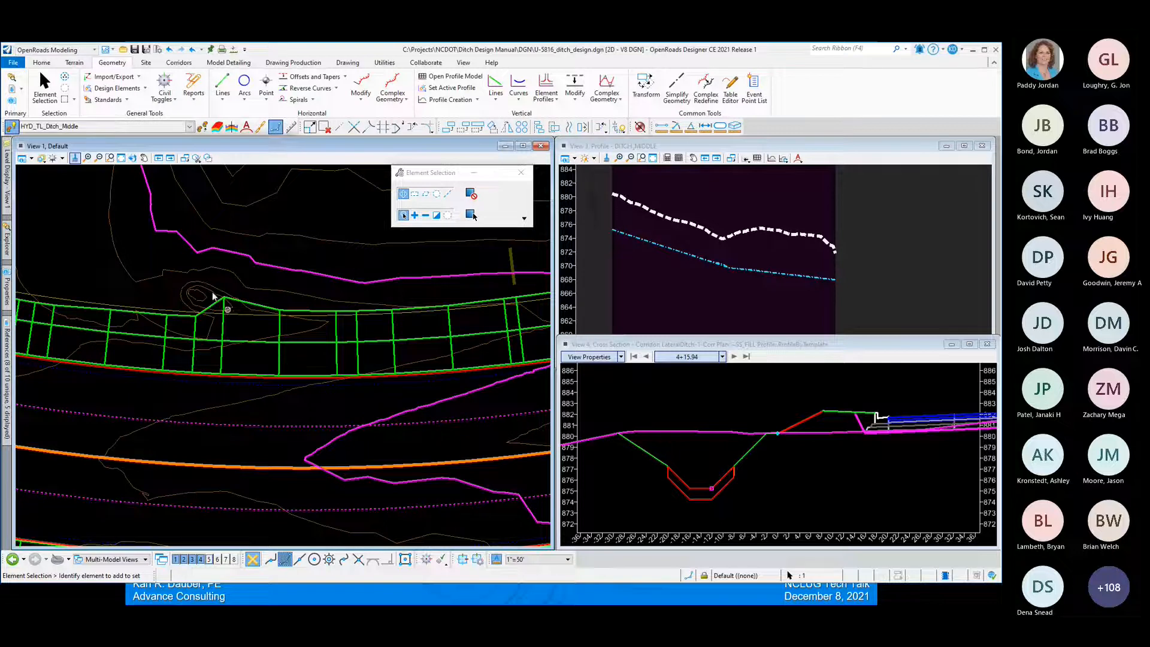
click(60, 309)
click(392, 95)
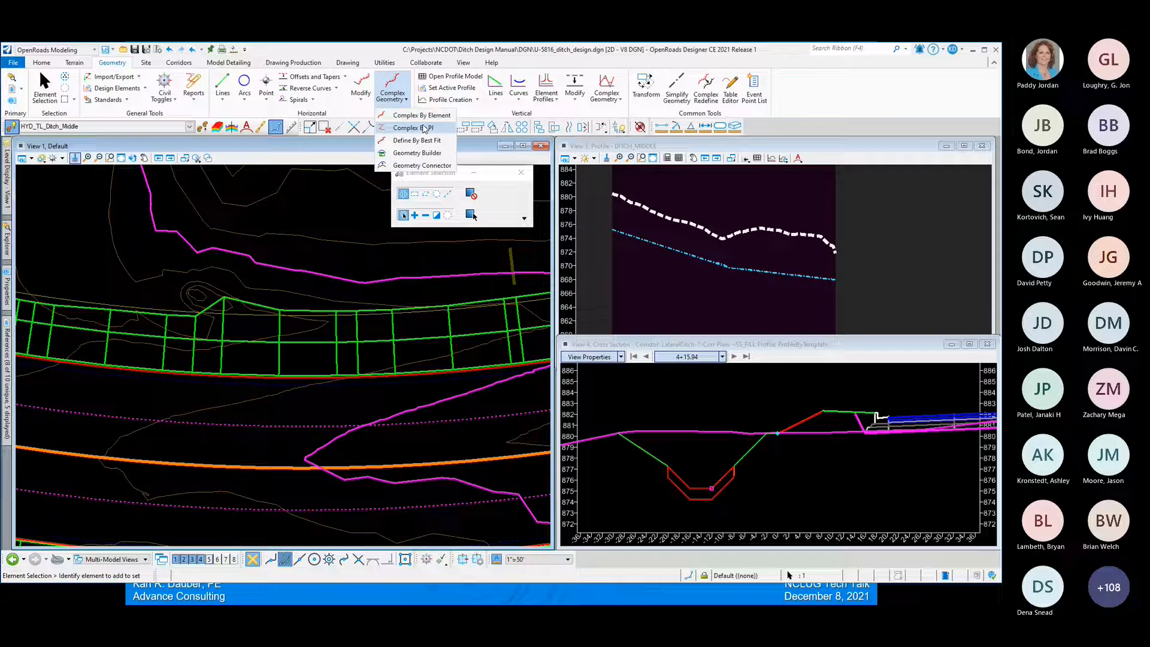
click(424, 128)
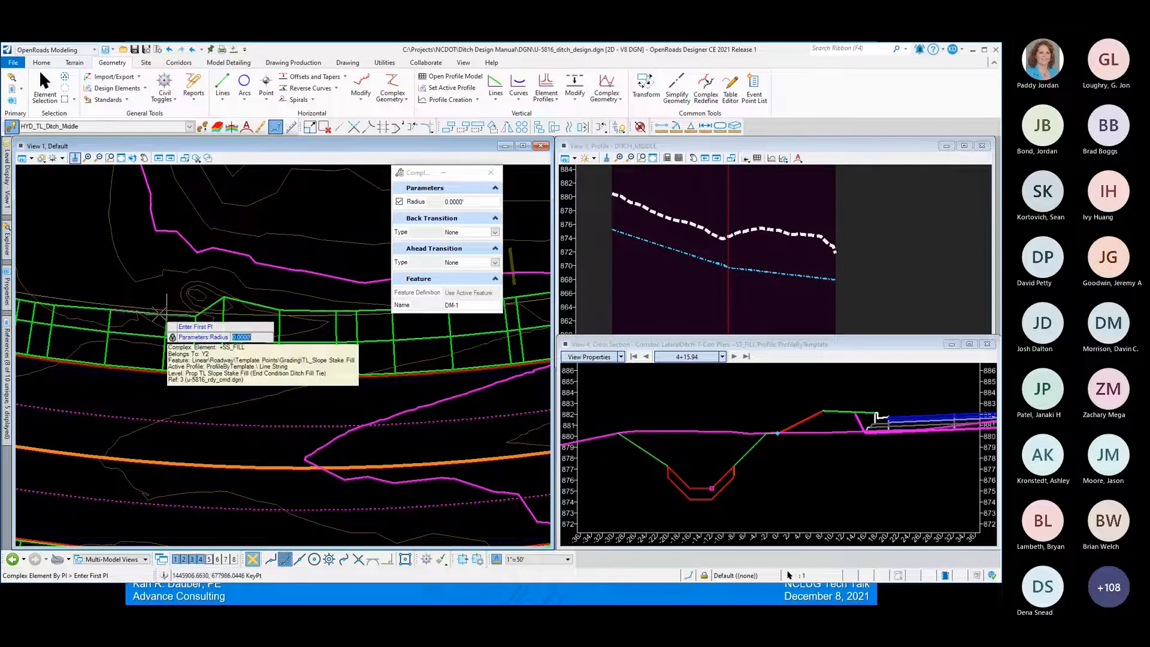
click(159, 313)
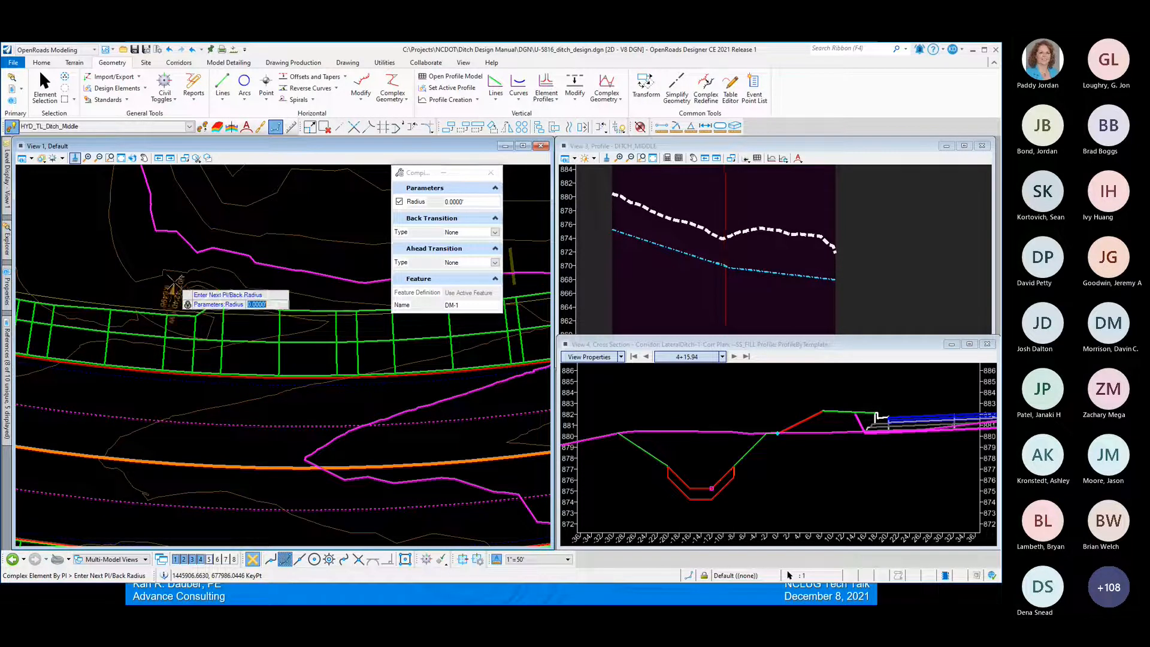
key(Escape)
click(407, 103)
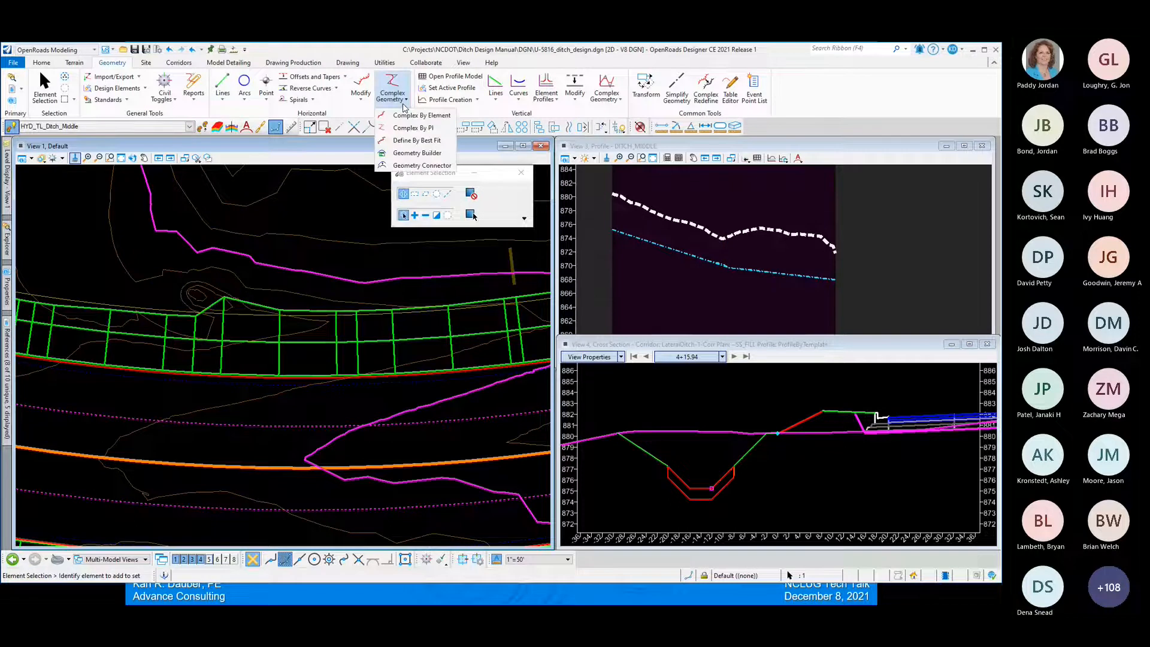
click(414, 128)
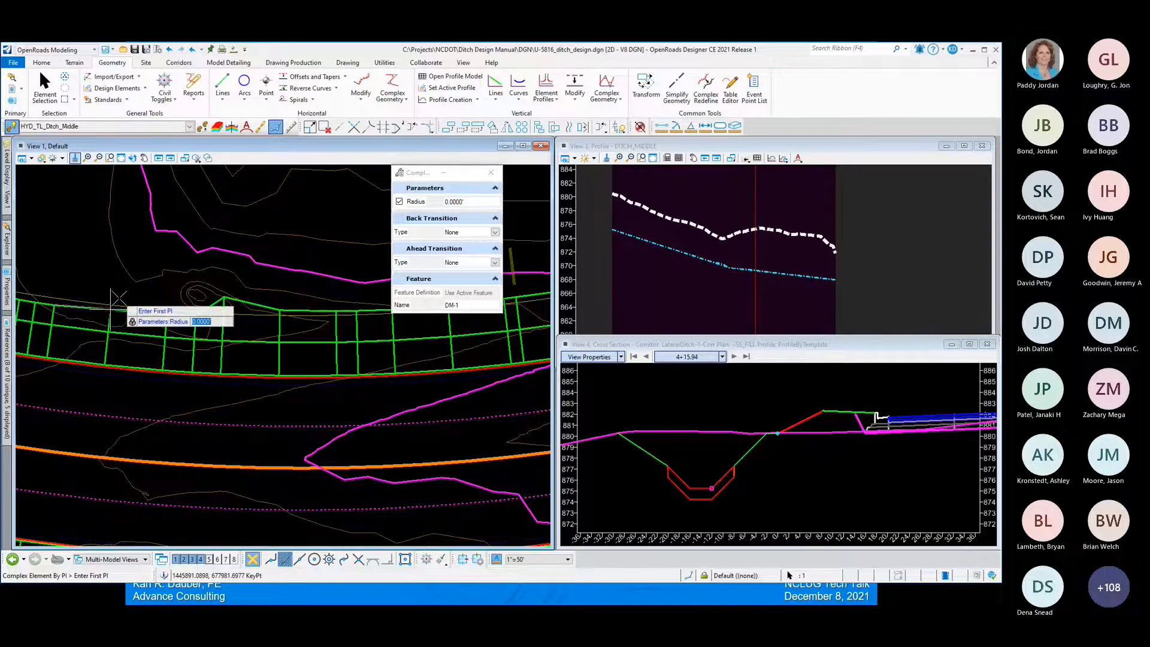
click(133, 313)
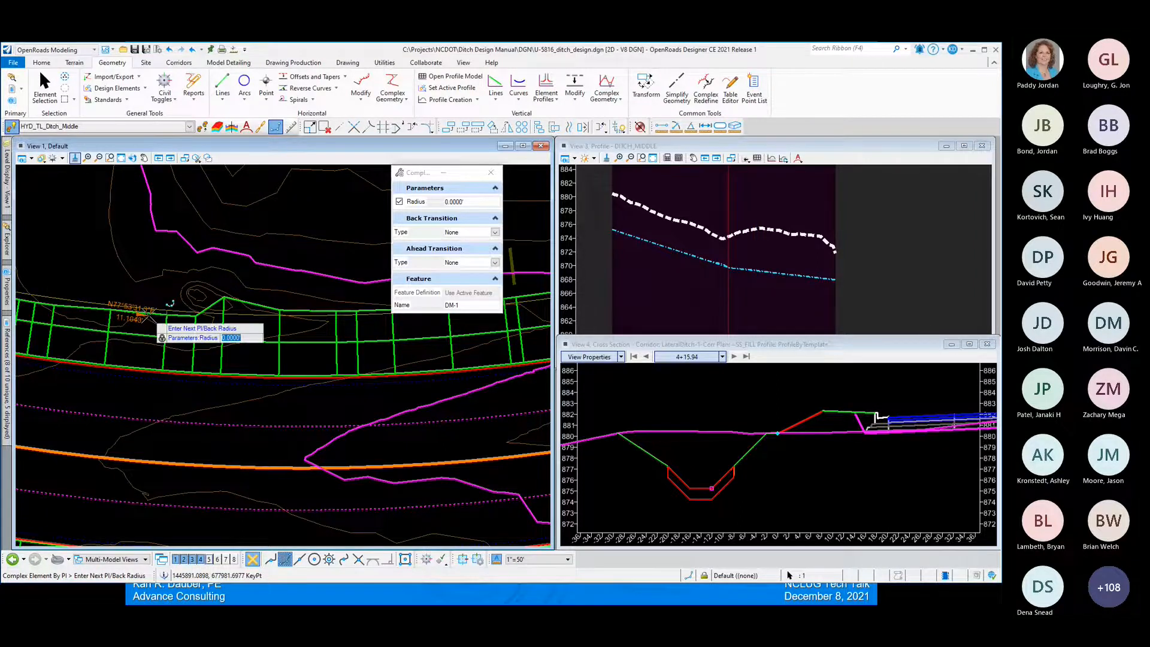
- Set the active feature definition to HYD_TL_Ditch_Top and trace the bump in Y2's fill slope stake line using Complex By PI with zero radius
click(189, 126)
click(108, 212)
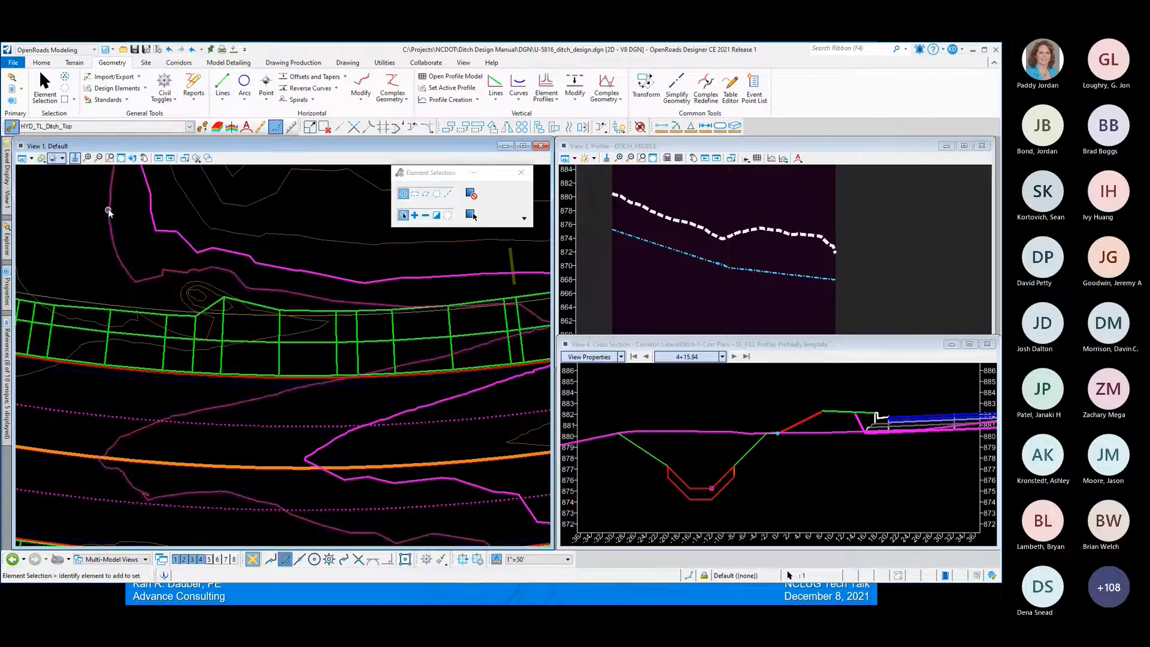
click(398, 99)
click(407, 128)
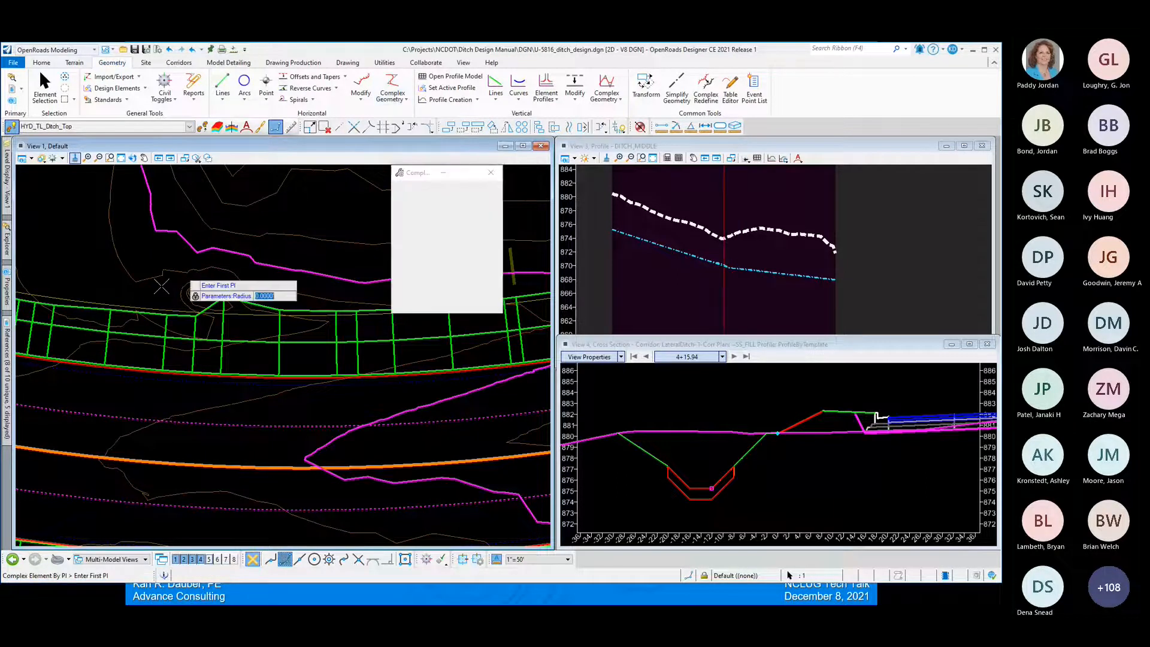
click(113, 304)
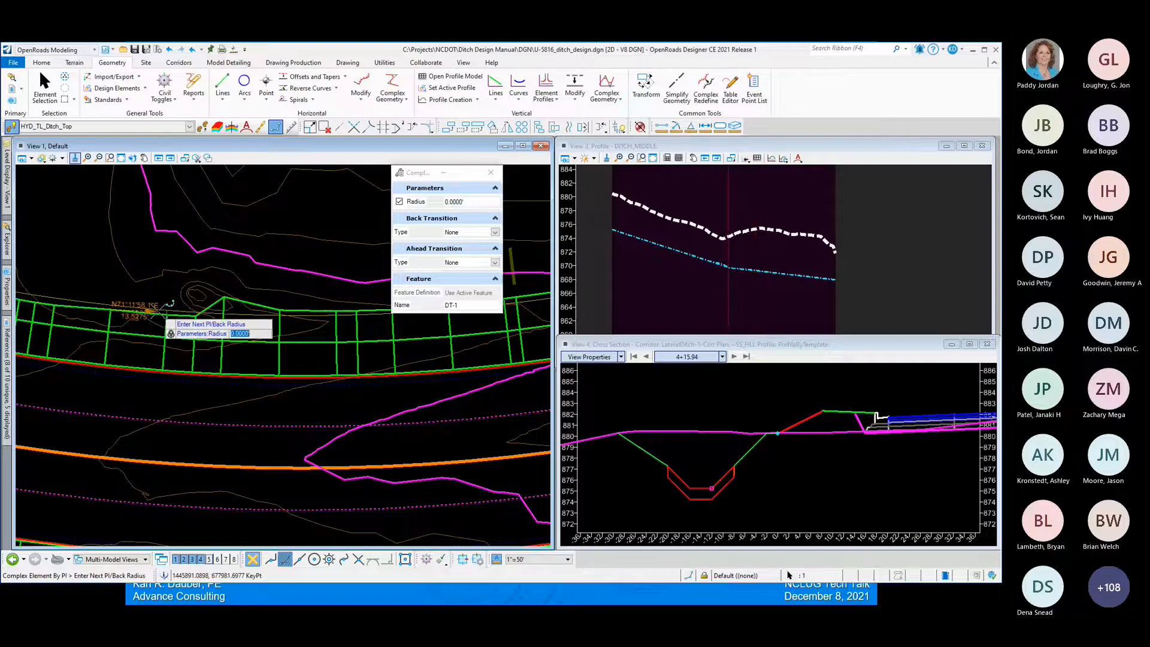
scroll(171, 308, up, 3)
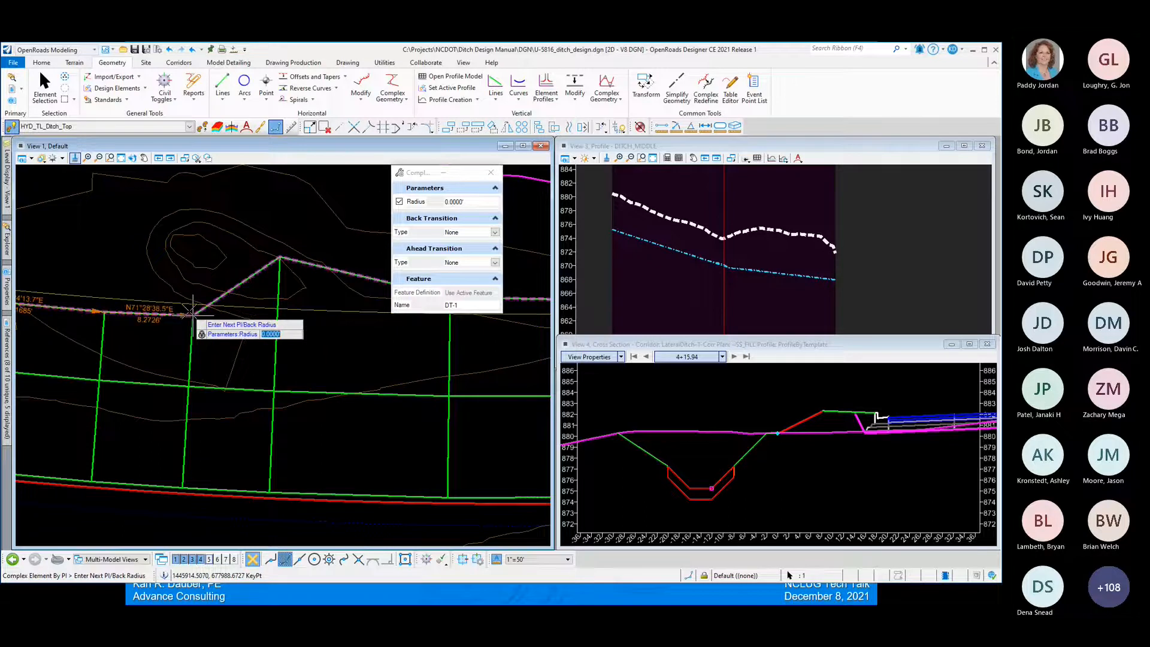
click(193, 315)
click(280, 257)
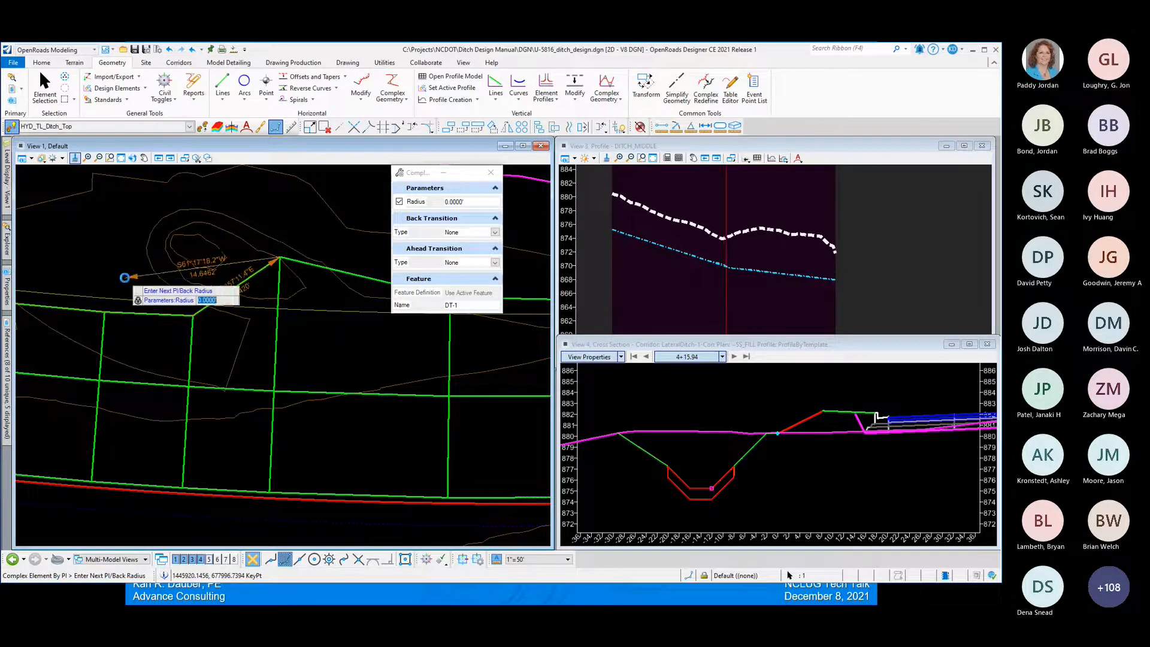
scroll(124, 277, down, 2)
scroll(213, 297, down, 3)
scroll(269, 293, up, 3)
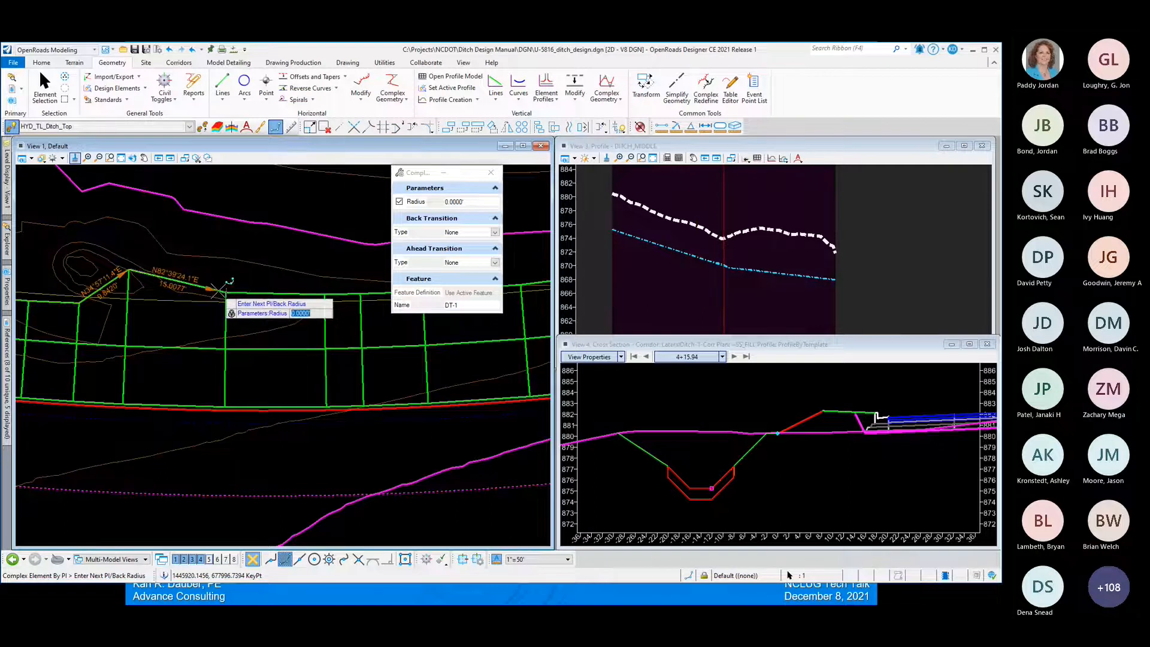
click(225, 291)
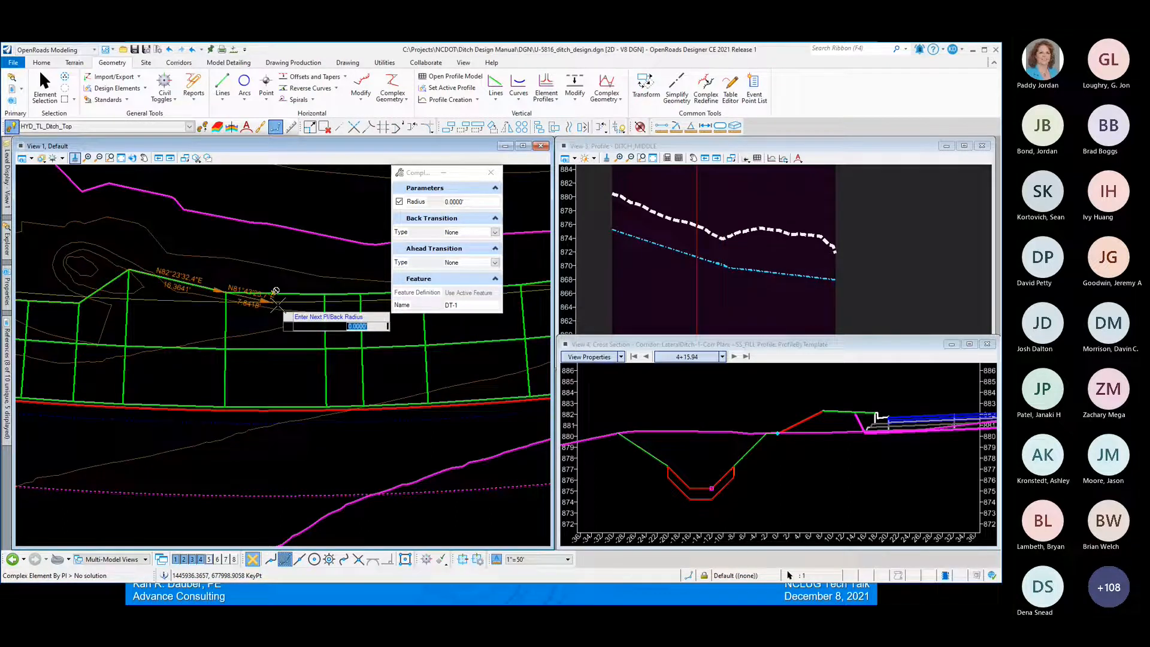
right_click(314, 276)
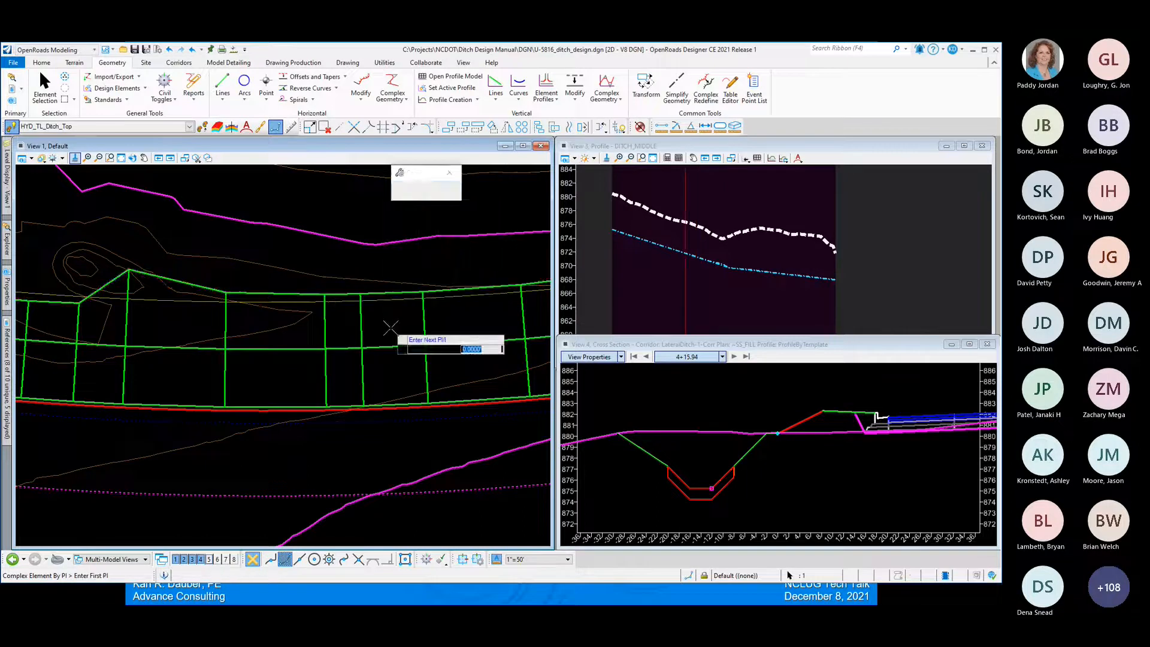
- Turn off the Prop TC Surface Grass level of the u-5816_rdy_cmd.dgn Default-3D reference in View 1
scroll(391, 327, down, 2)
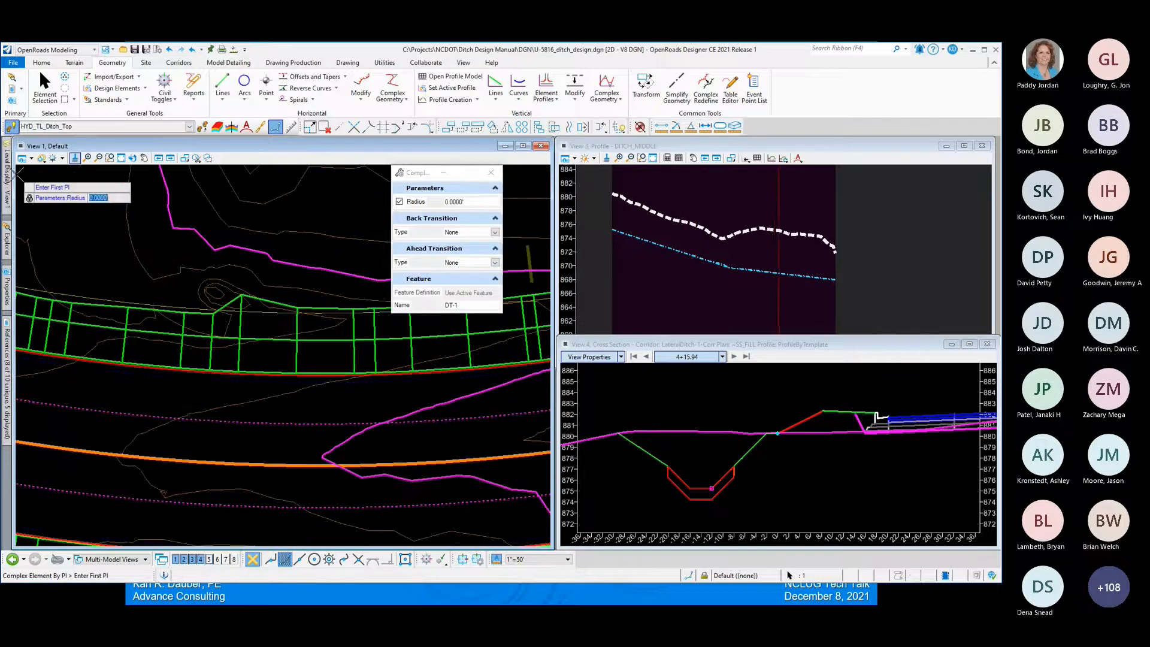
mouse_move(10, 186)
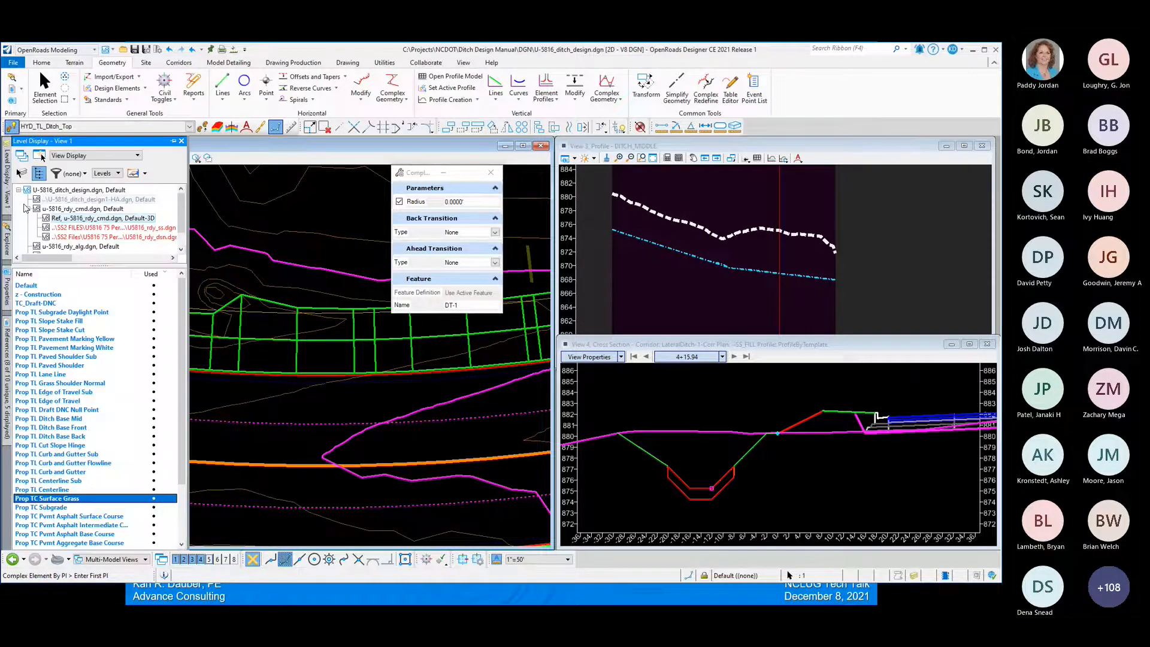
click(98, 499)
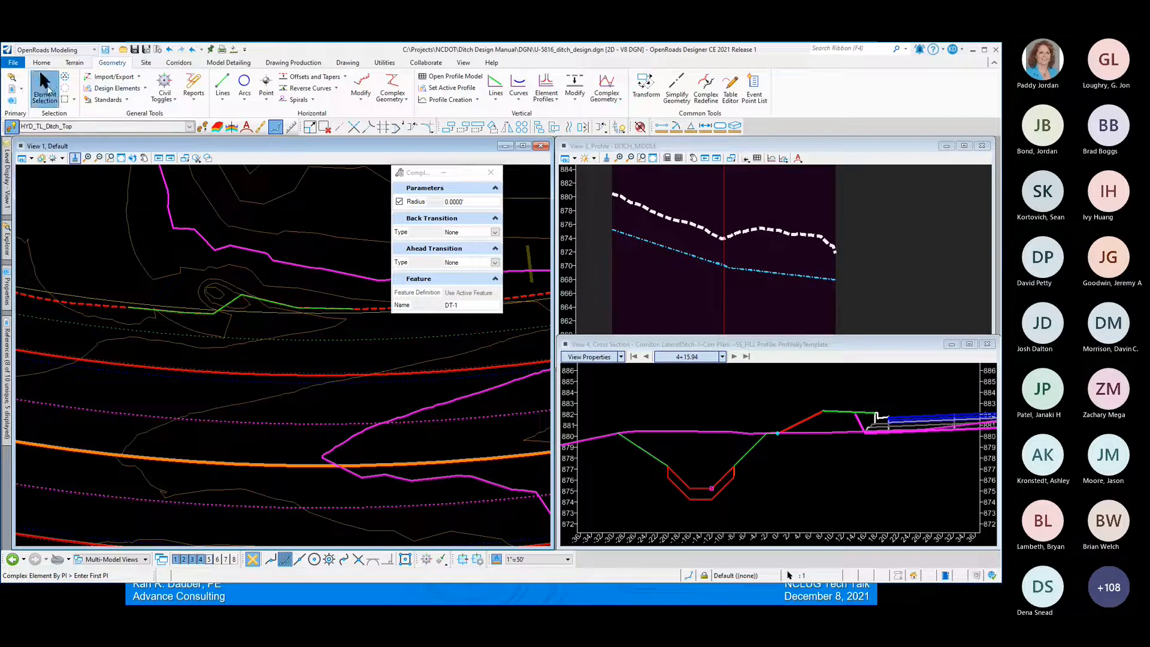
click(44, 84)
click(110, 158)
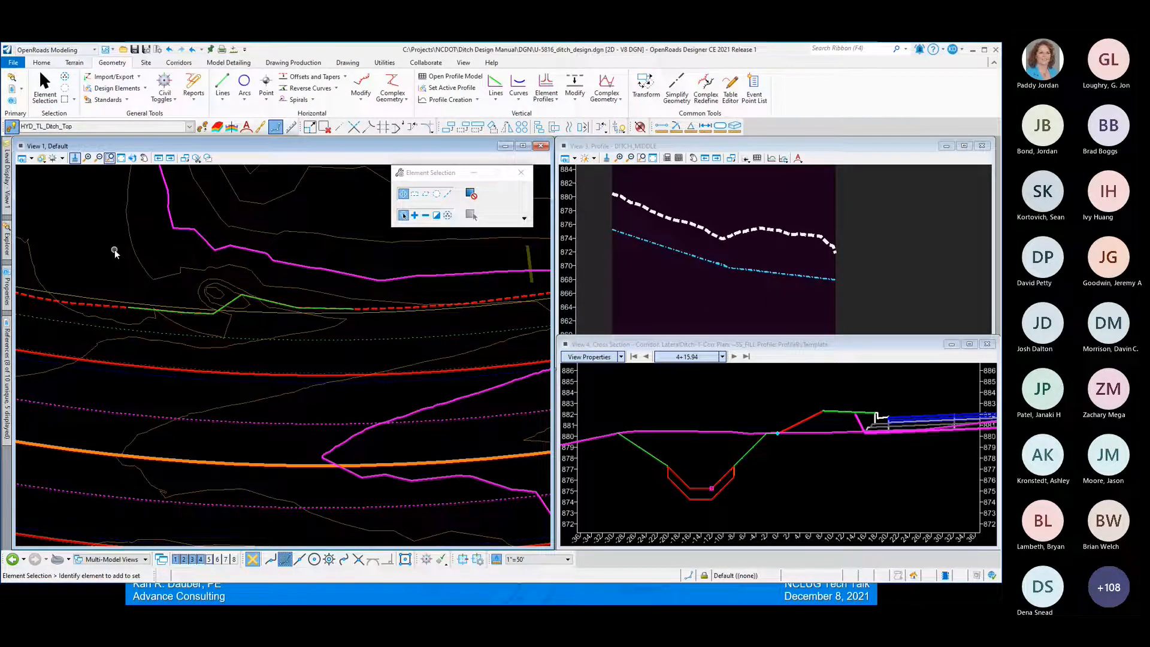
- Select the traced ditch-top line and examine its segments over Y2's fill slope stake line
click(175, 313)
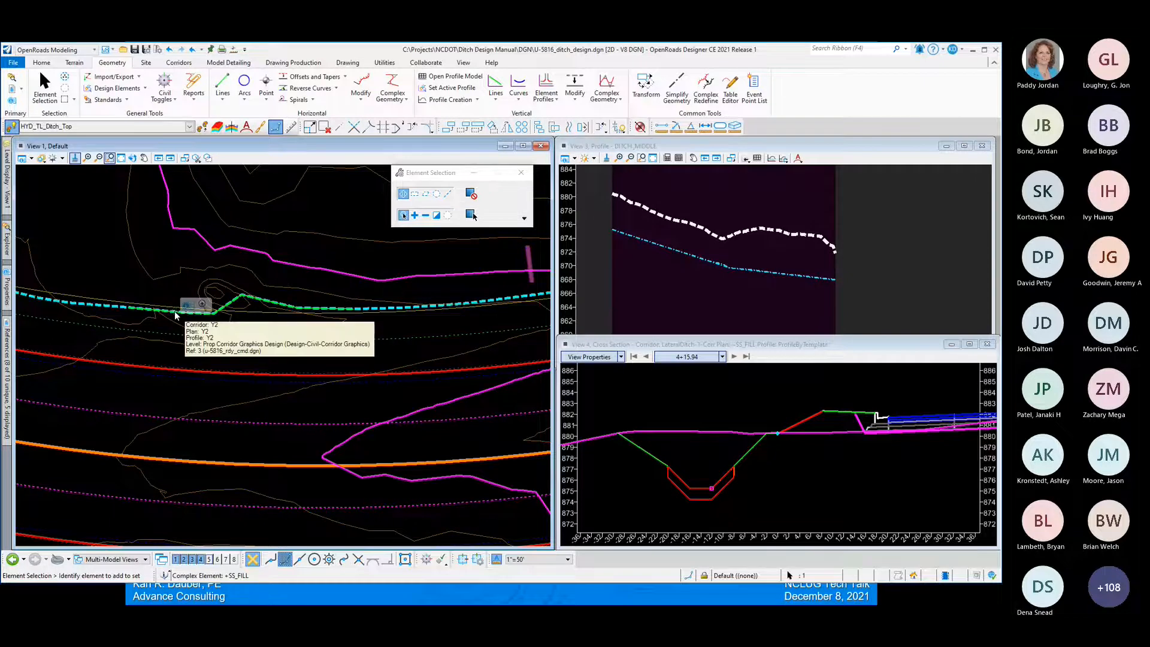
right_click(175, 313)
click(175, 314)
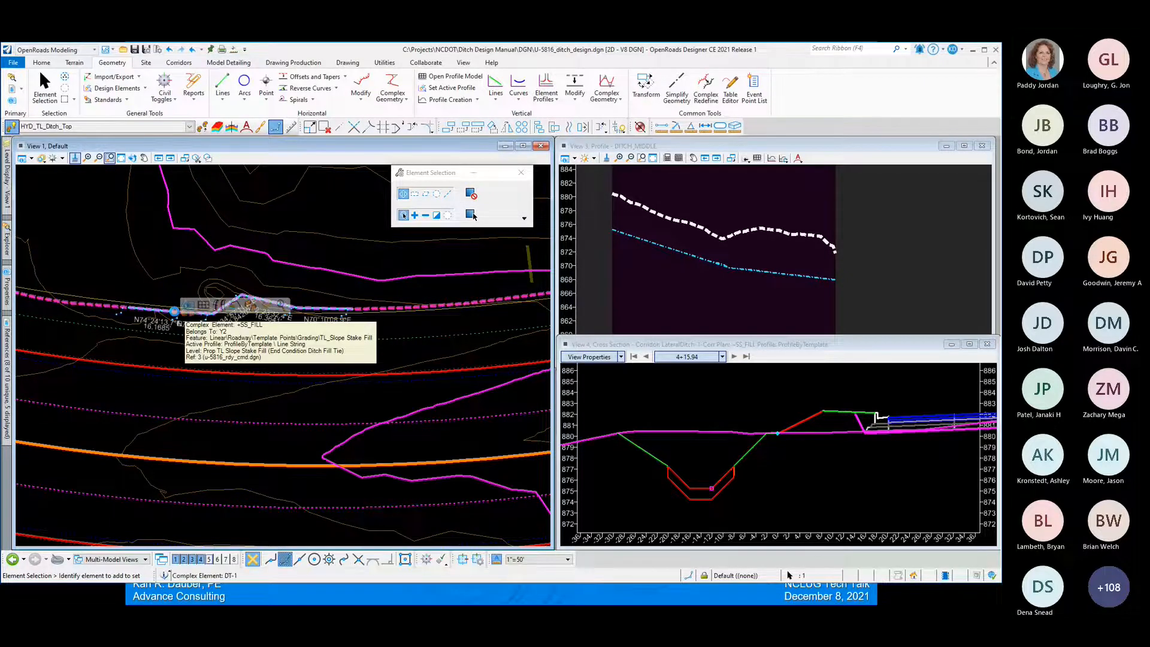
scroll(122, 320, up, 3)
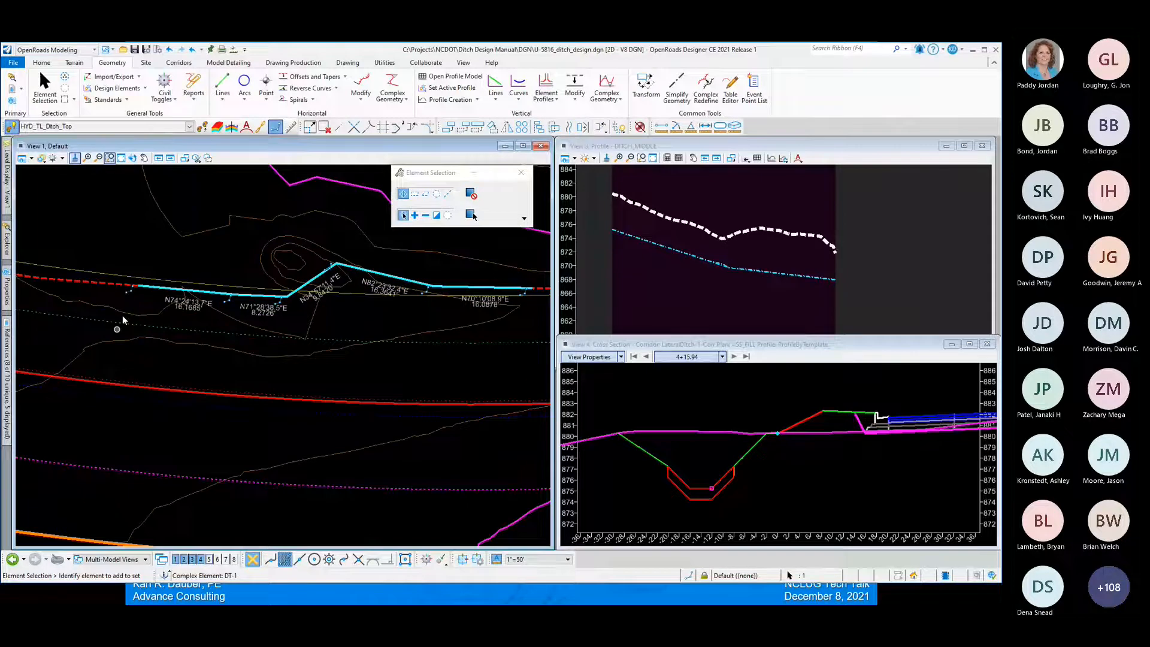
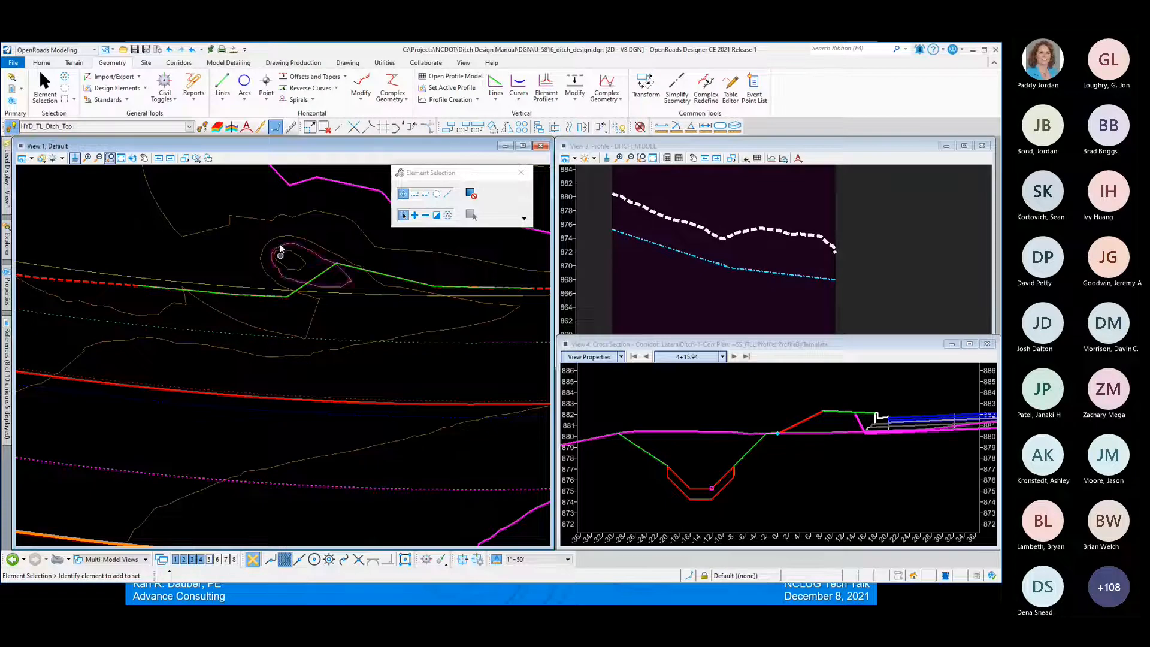
- Set a 15 ft radius at the low PI before the bump of the ditch-top line using the Table Editor
click(730, 87)
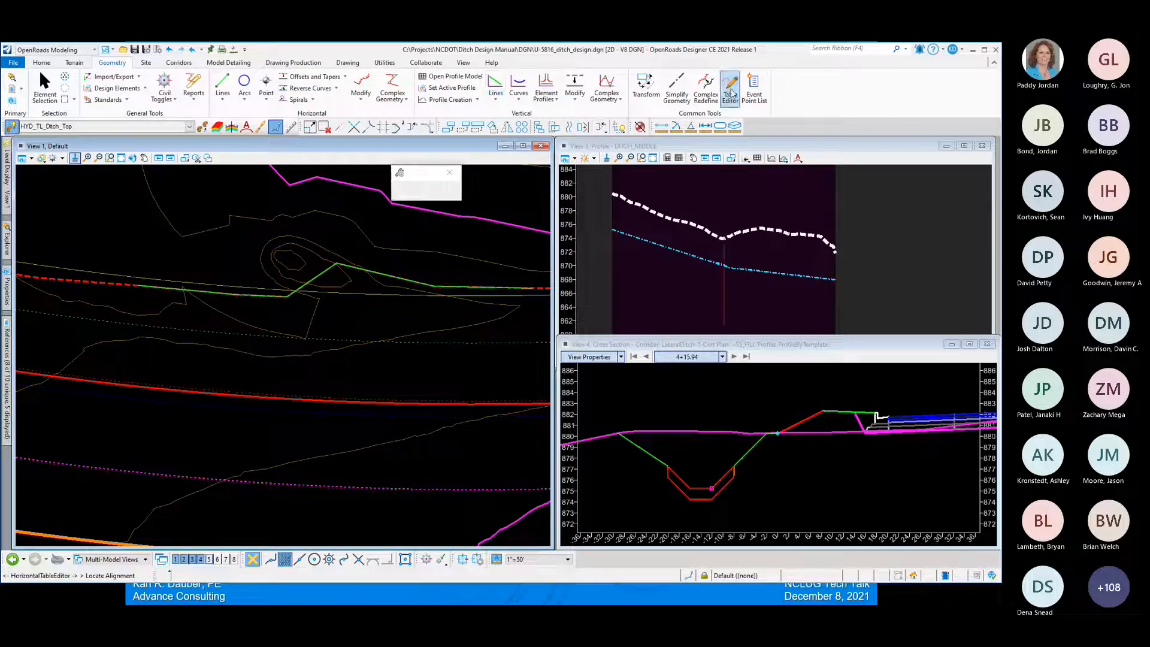
click(254, 296)
click(819, 229)
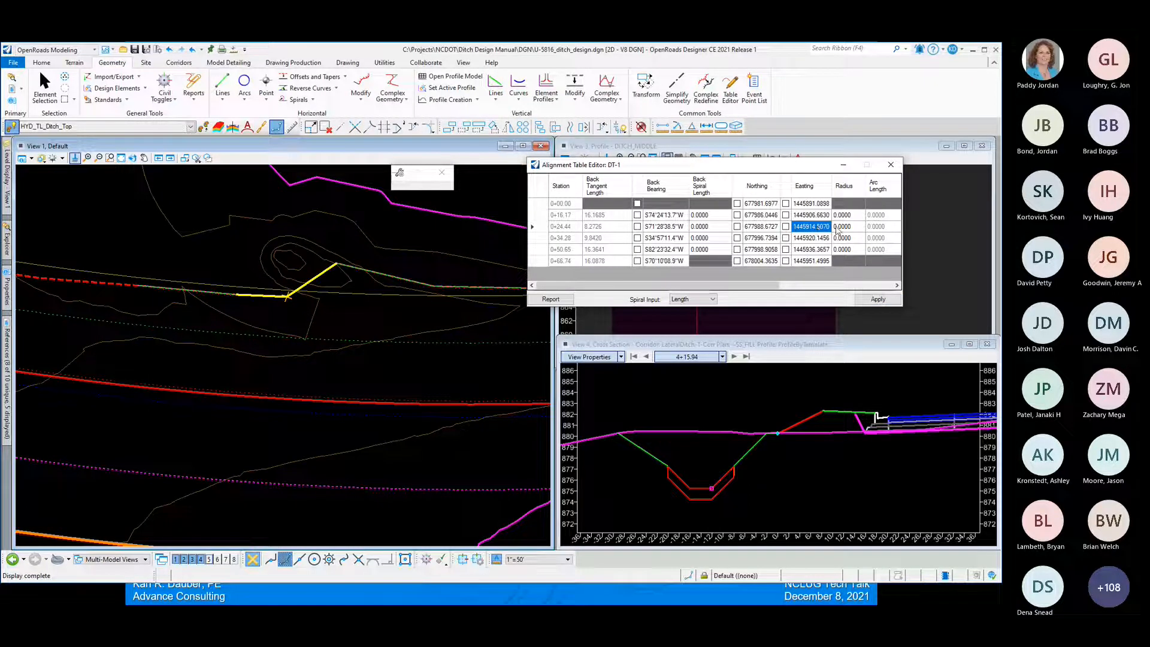
click(838, 231)
text(15)
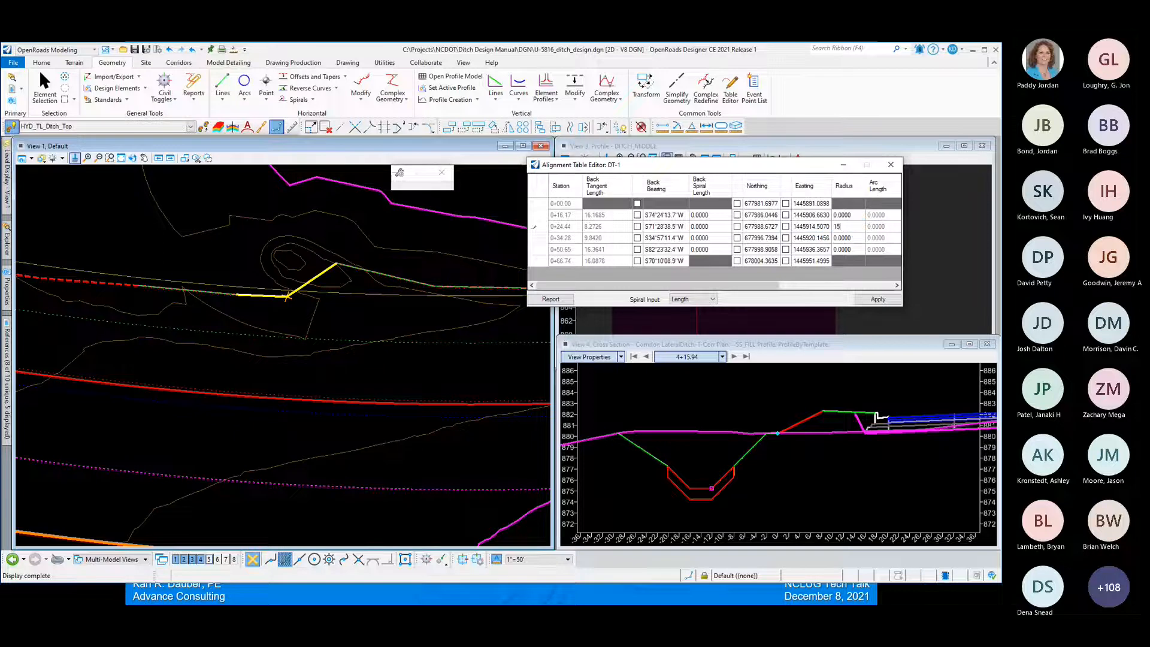
key(Return)
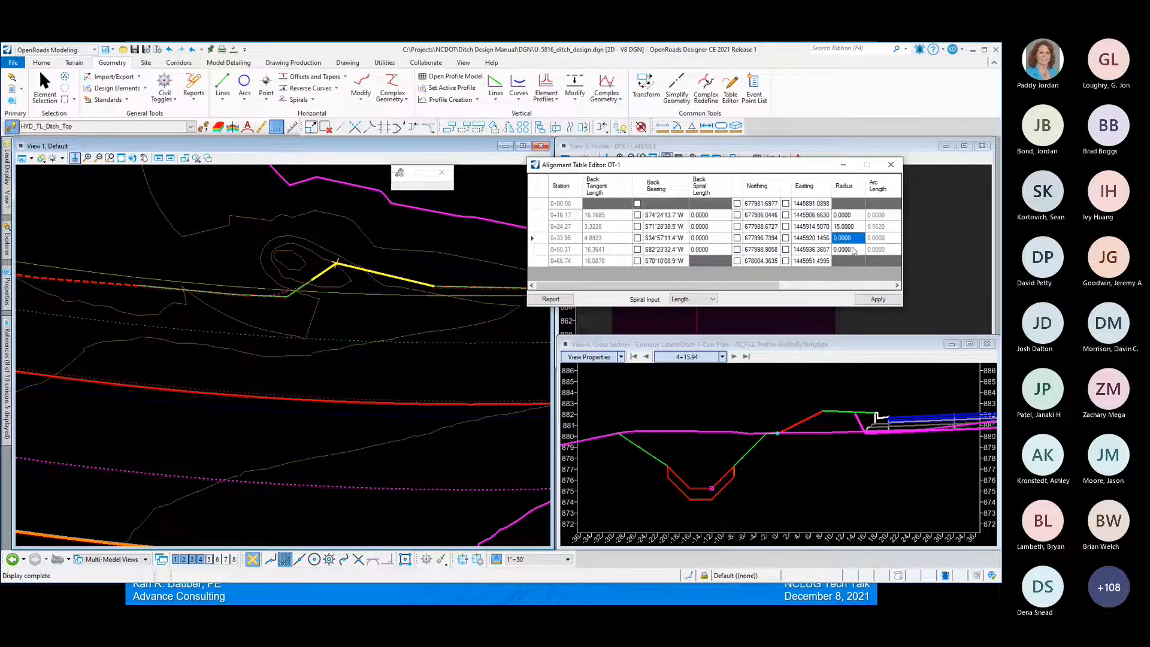
click(874, 300)
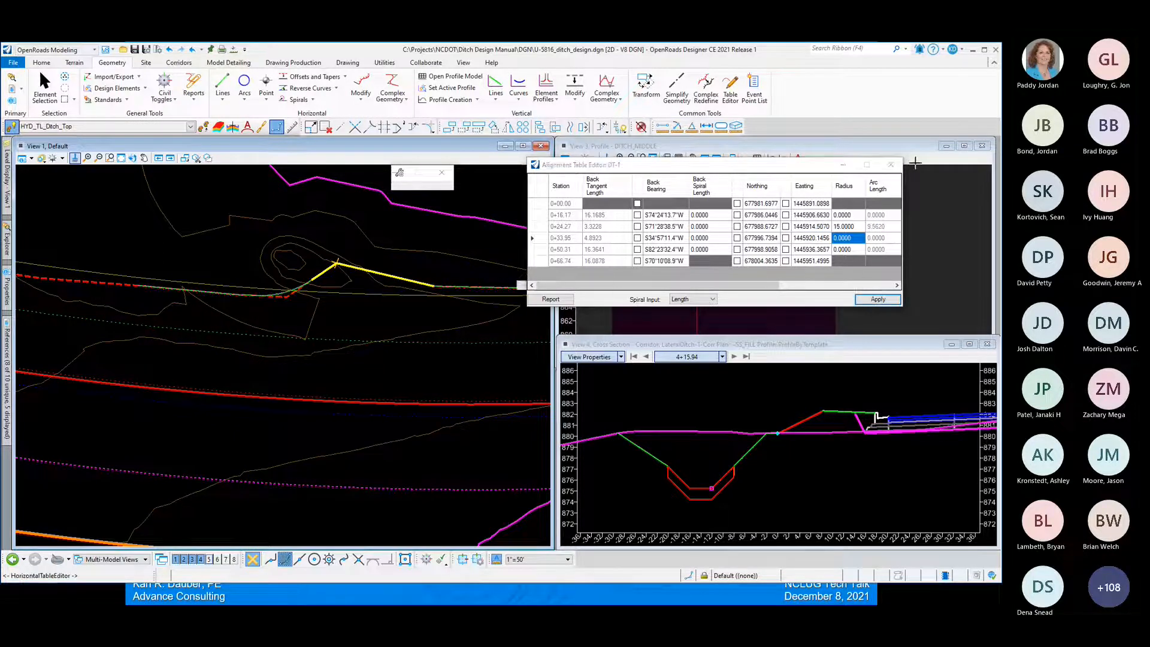
click(891, 164)
click(45, 90)
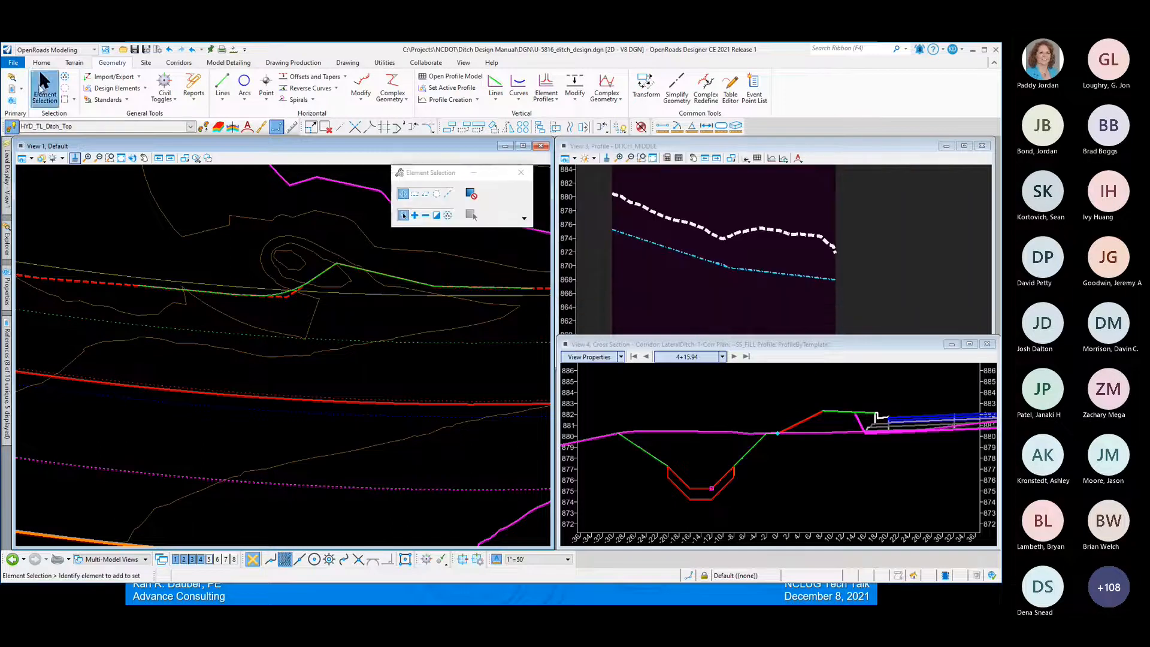
- Change the radius of the ditch-top line's curve before the bump to 20 ft directly in the plan view
scroll(282, 297, up, 2)
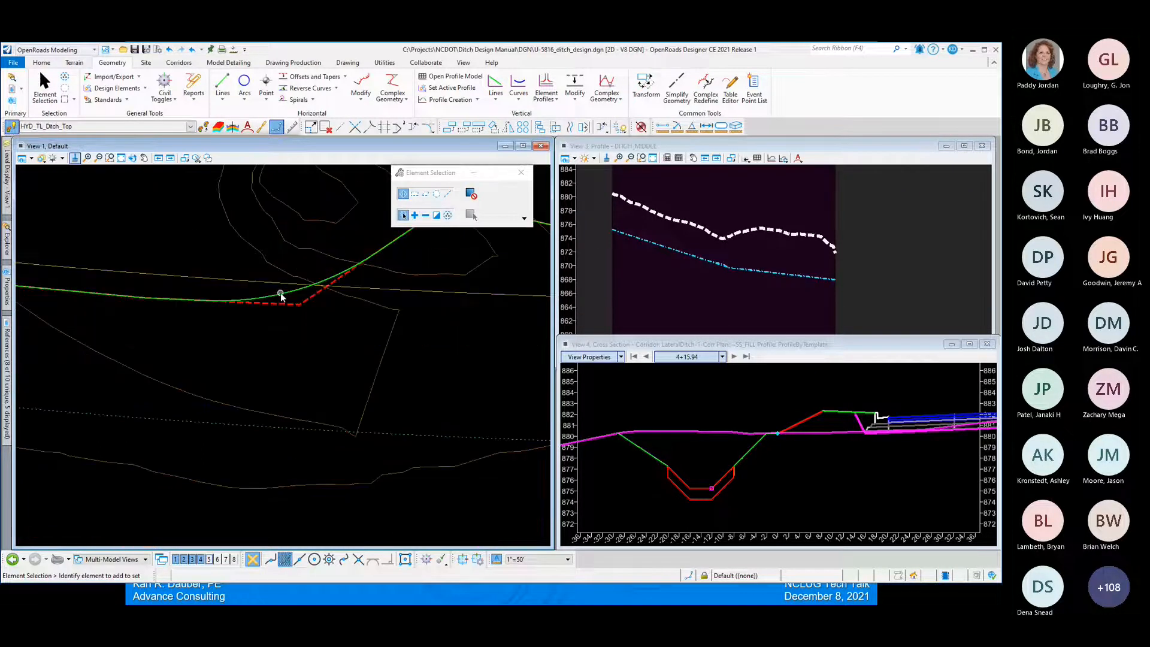
click(281, 297)
scroll(162, 365, down, 2)
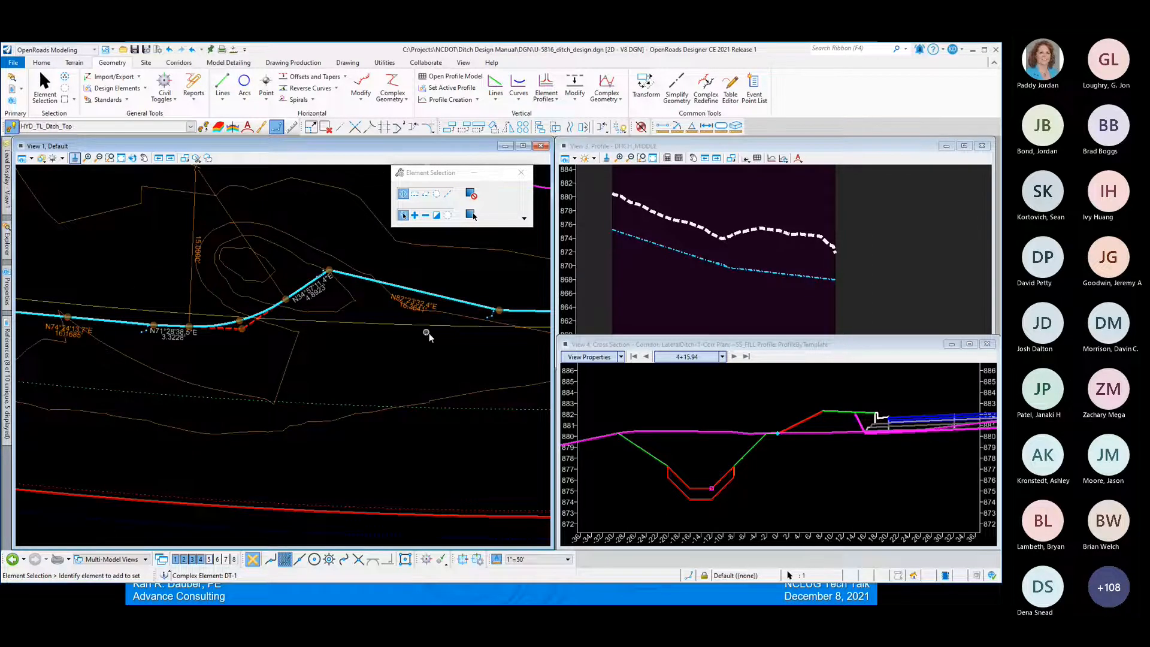
scroll(427, 335, down, 2)
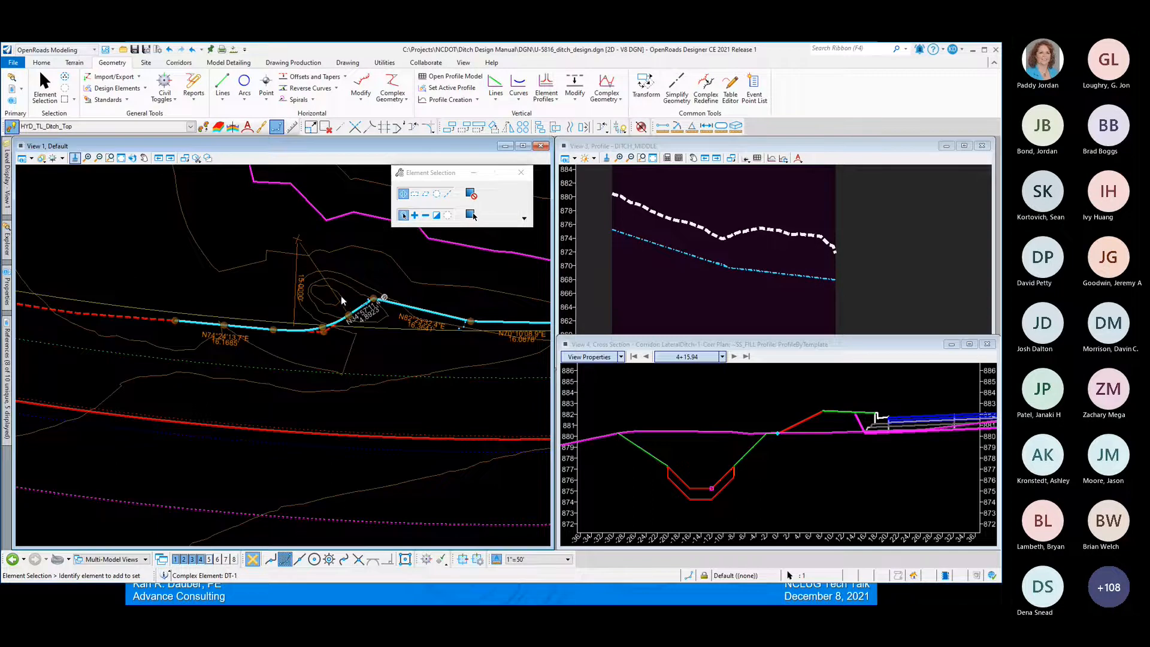
scroll(367, 281, up, 2)
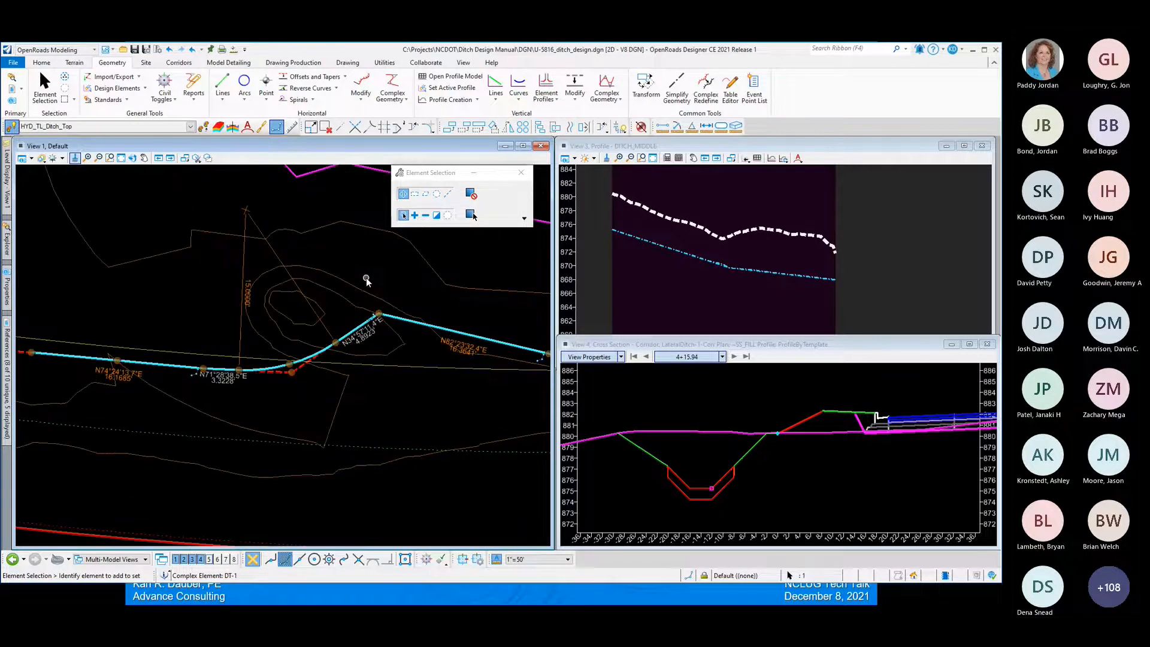
click(246, 284)
text(20)
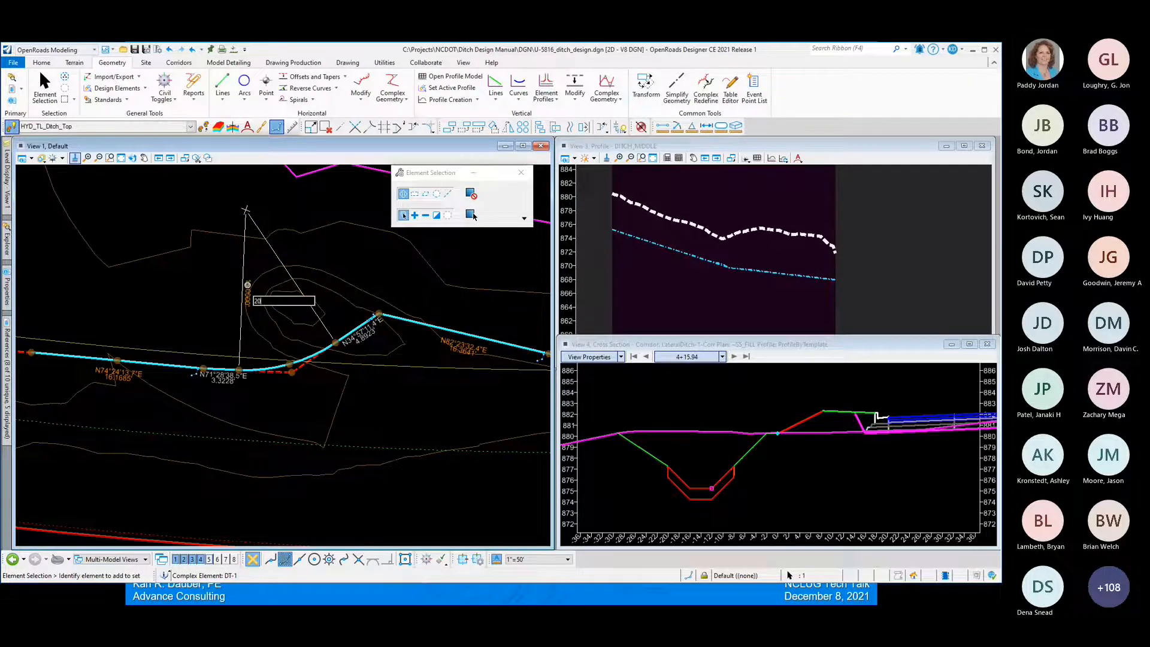
key(Return)
click(180, 306)
- Move the ditch-top PI after the bump's peak outward from the stake line, about 16.5 ft from the peak
scroll(180, 307, down, 2)
scroll(412, 342, up, 2)
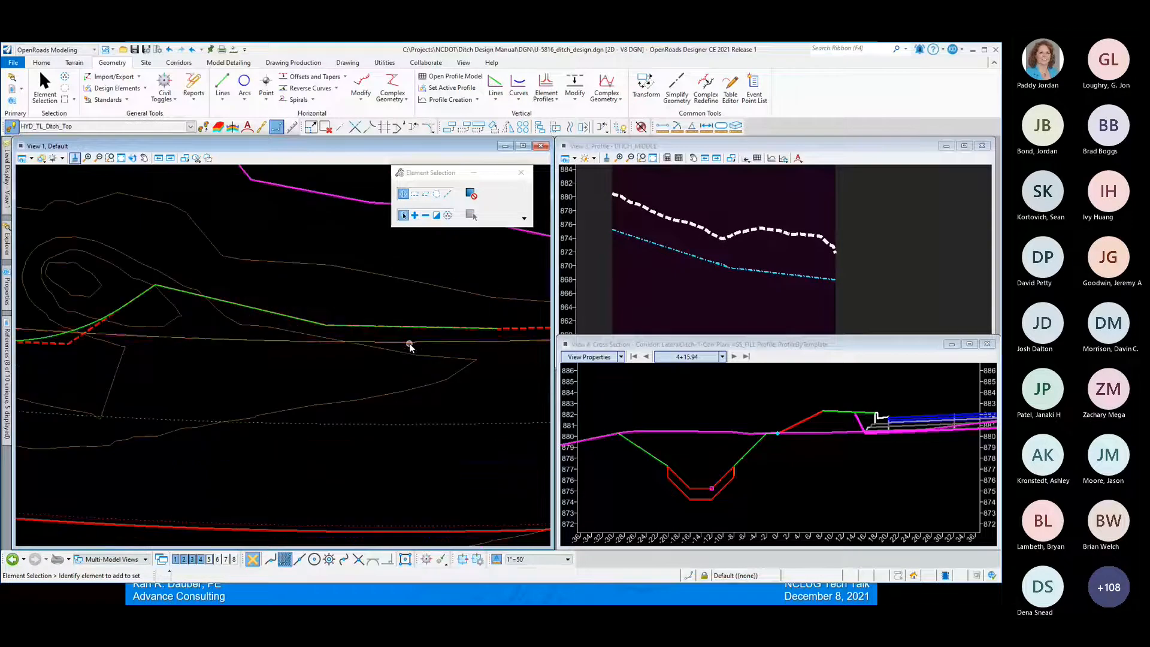
click(330, 324)
click(53, 336)
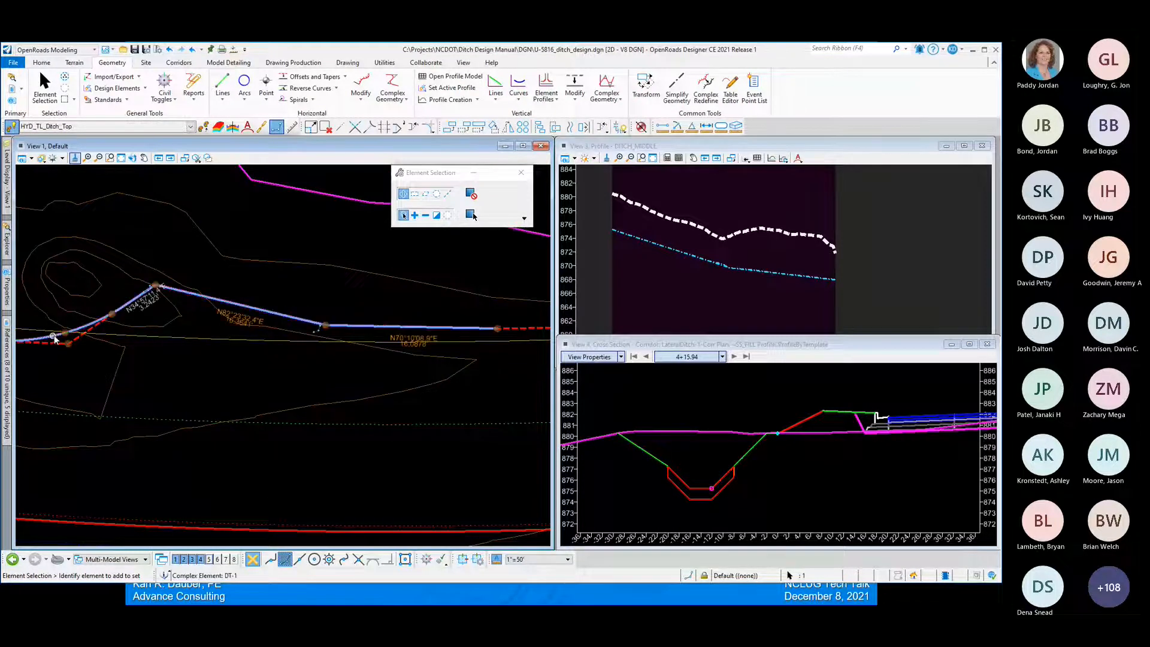
click(324, 325)
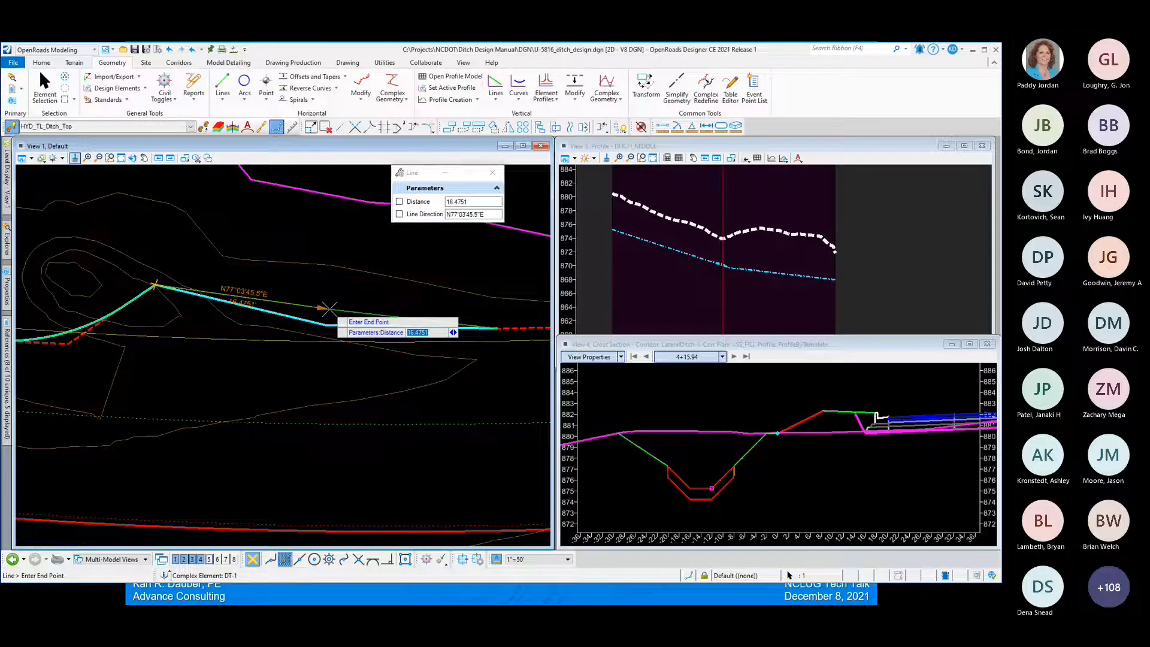
click(329, 308)
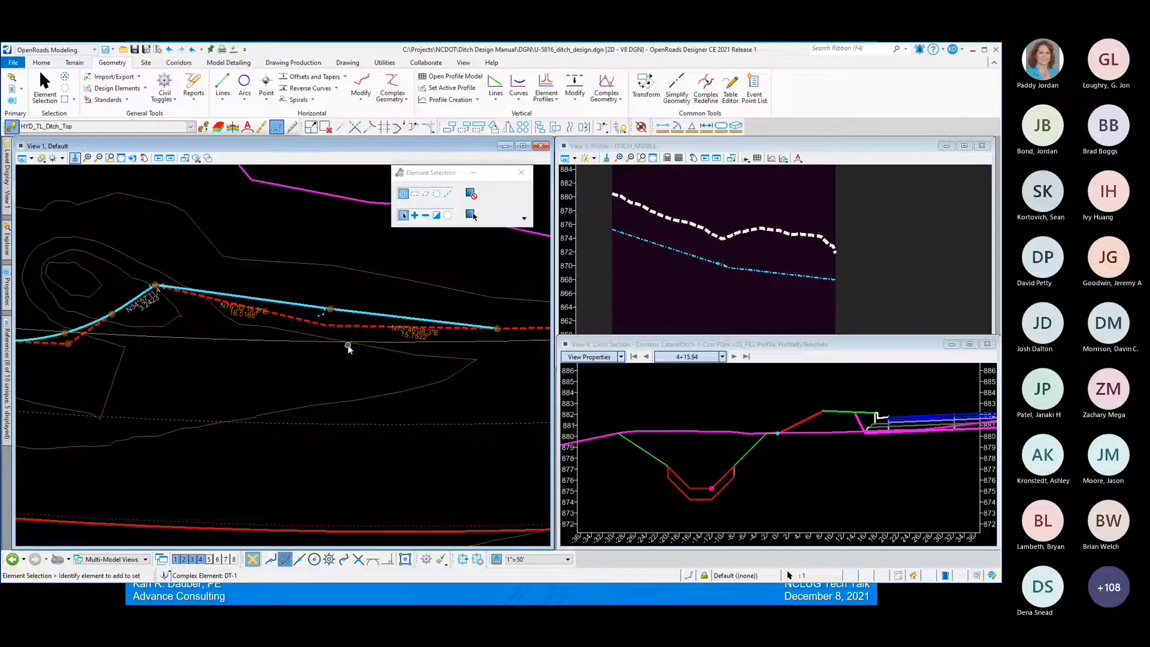
click(350, 377)
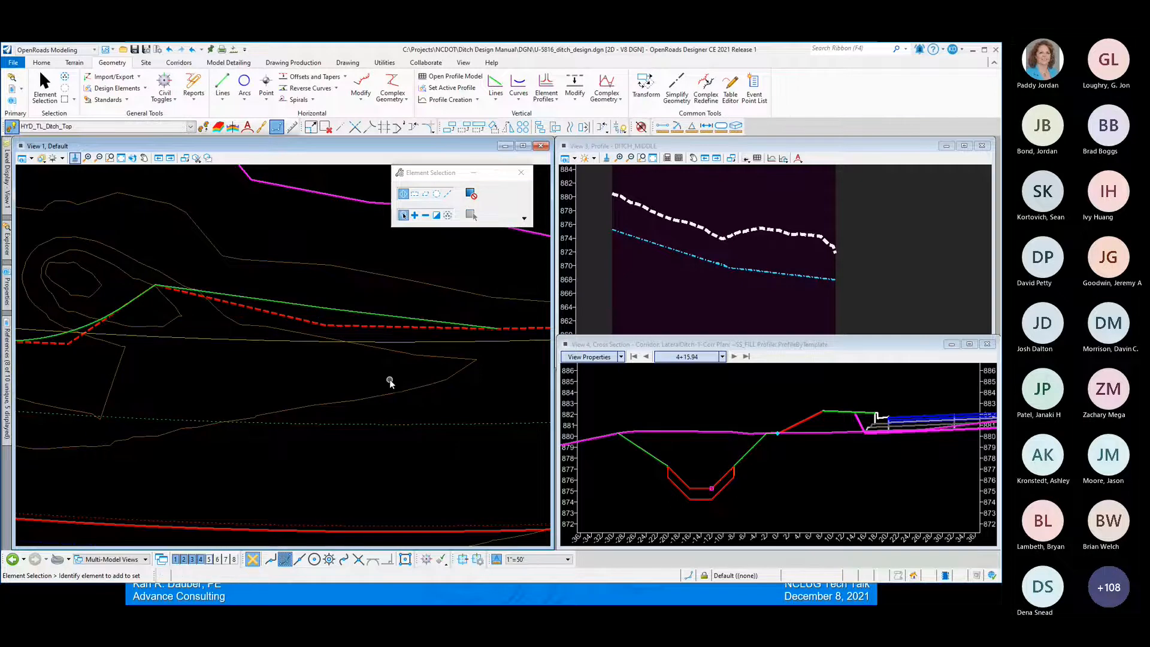
- Compare the adjusted ditch-top line with Y2's dashed slope stake line and with the lateral ditch across the road
scroll(397, 379, down, 3)
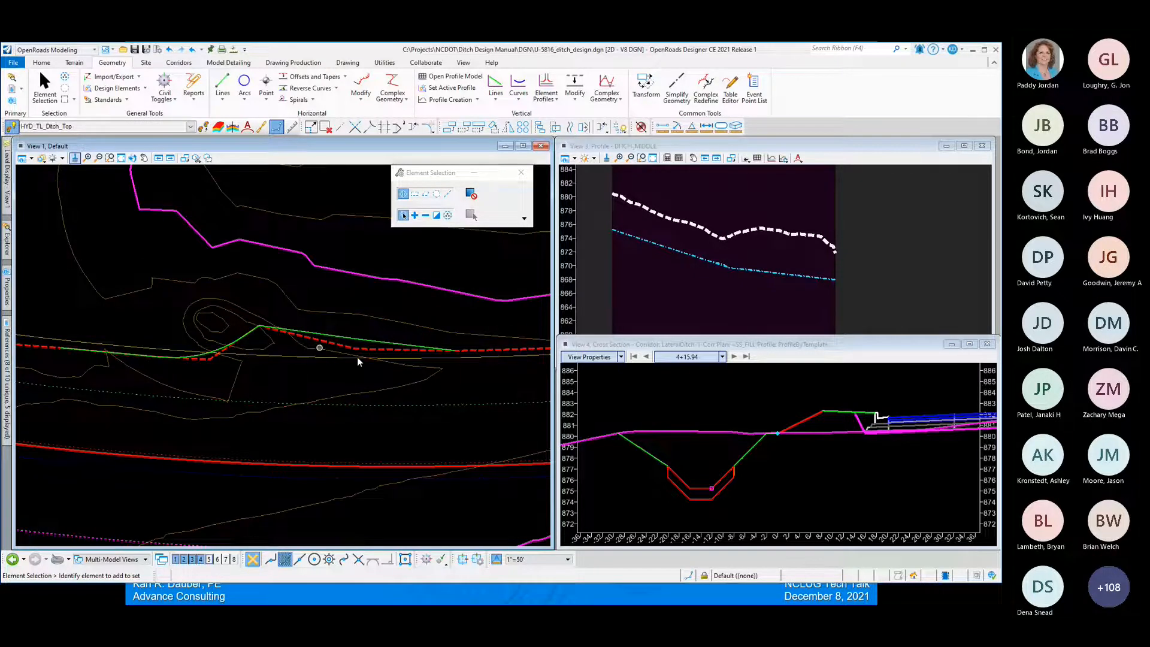
scroll(200, 295, down, 3)
scroll(206, 293, down, 2)
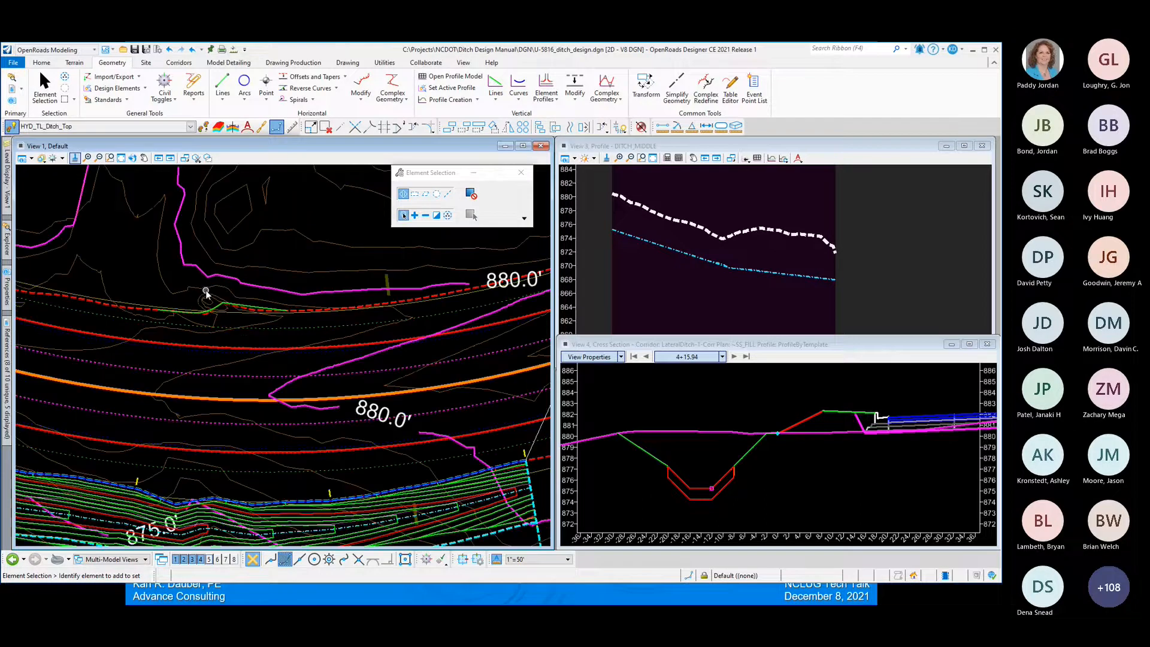
scroll(252, 283, down, 3)
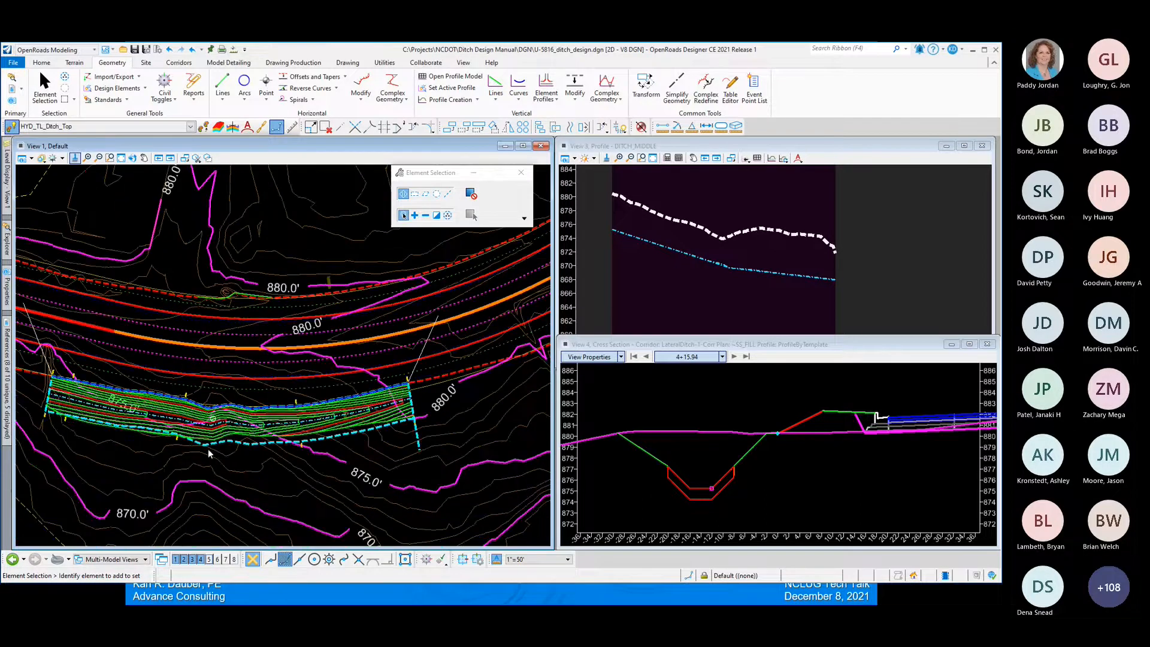
scroll(160, 462, up, 3)
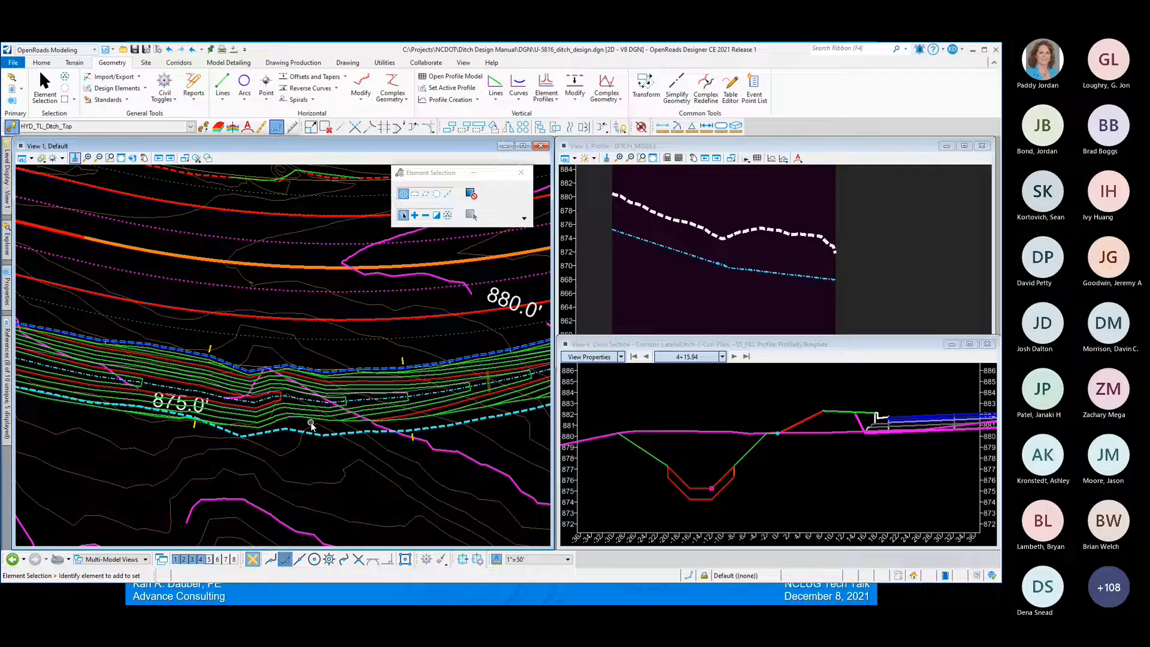
scroll(207, 413, down, 2)
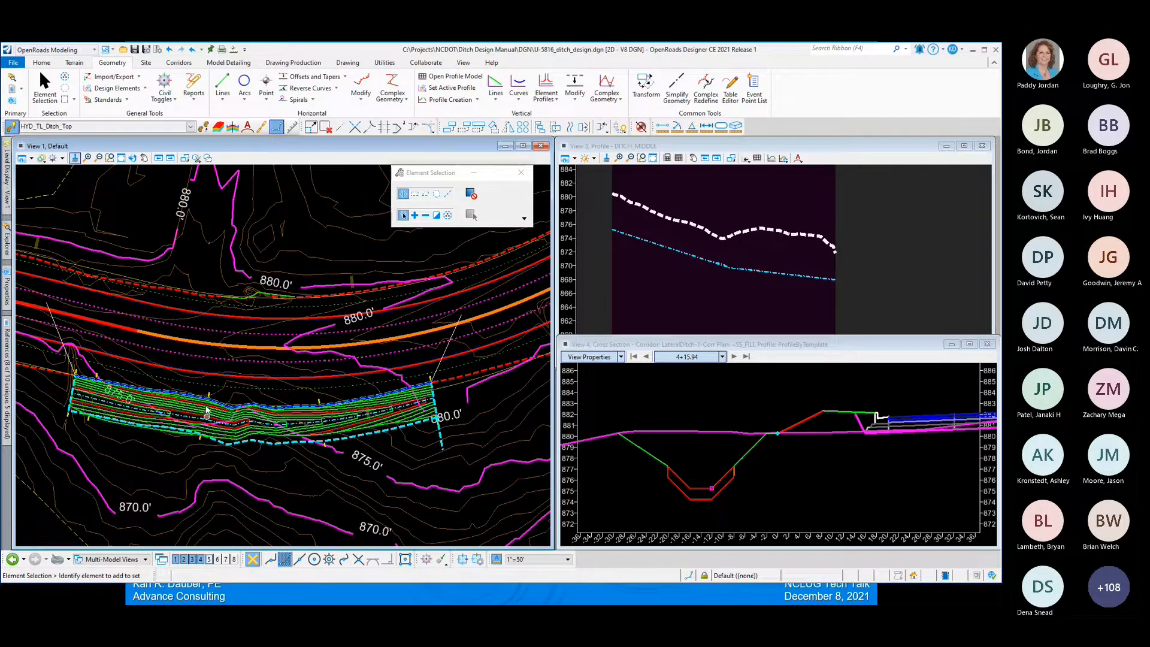
scroll(250, 287, up, 3)
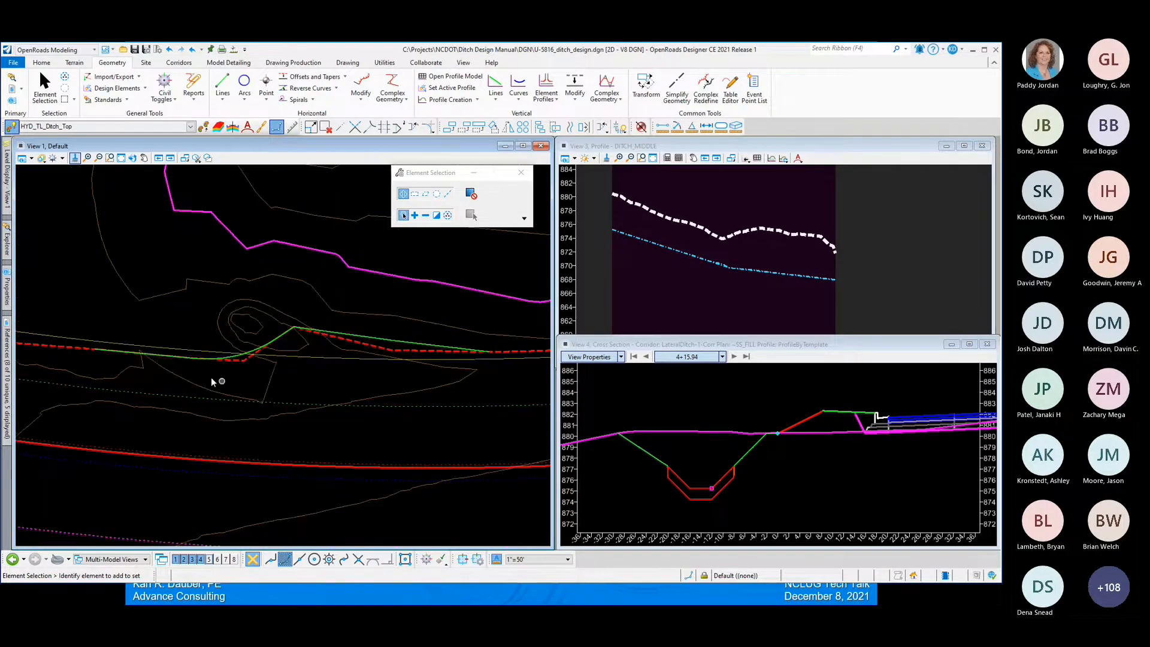
mouse_move(60, 346)
scroll(243, 357, up, 2)
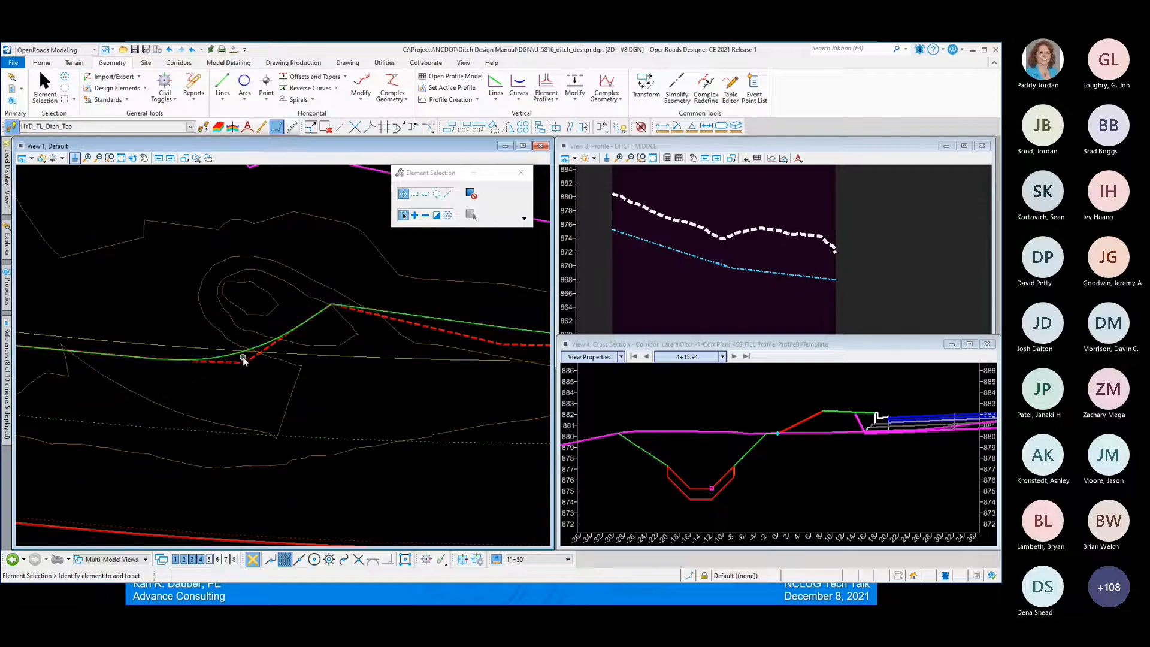
mouse_move(228, 356)
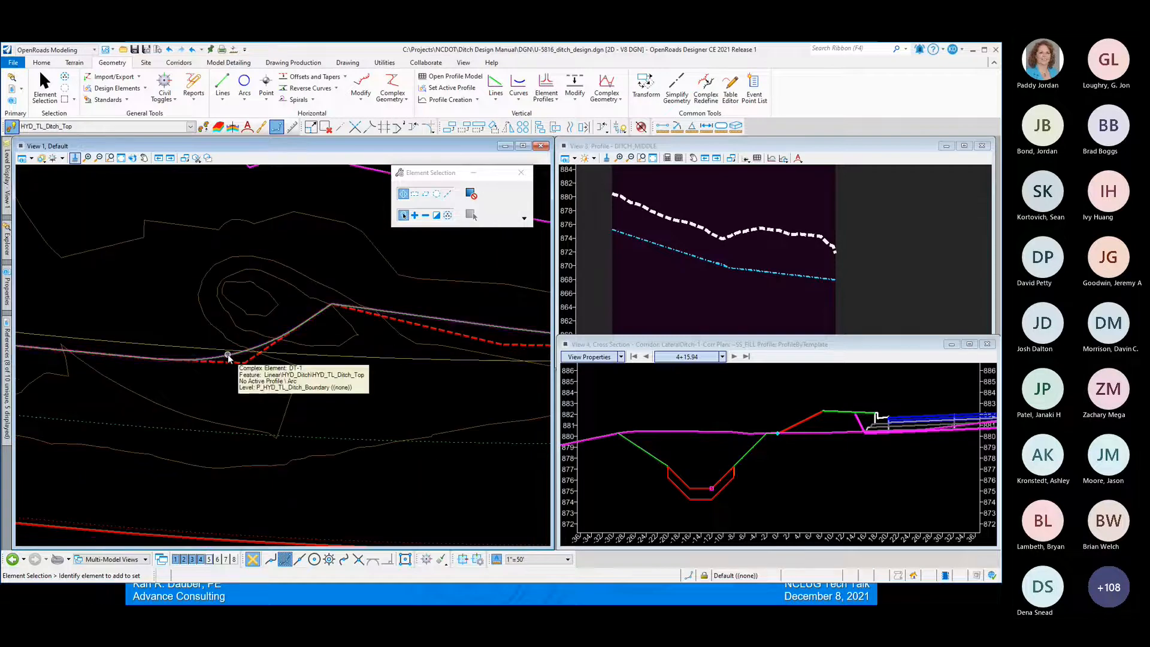
scroll(272, 375, down, 2)
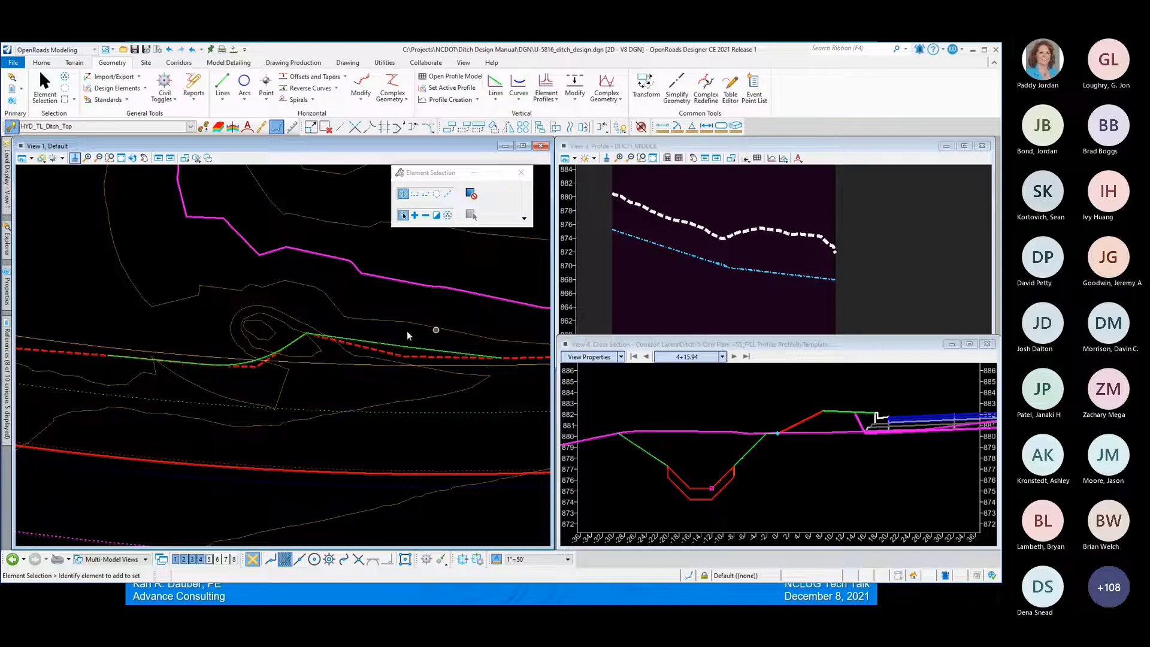
- Create a Profile From Surface for the smoothed ditch-top line, covering its full length with Triangles draping and zero horizontal and vertical offsets
click(478, 100)
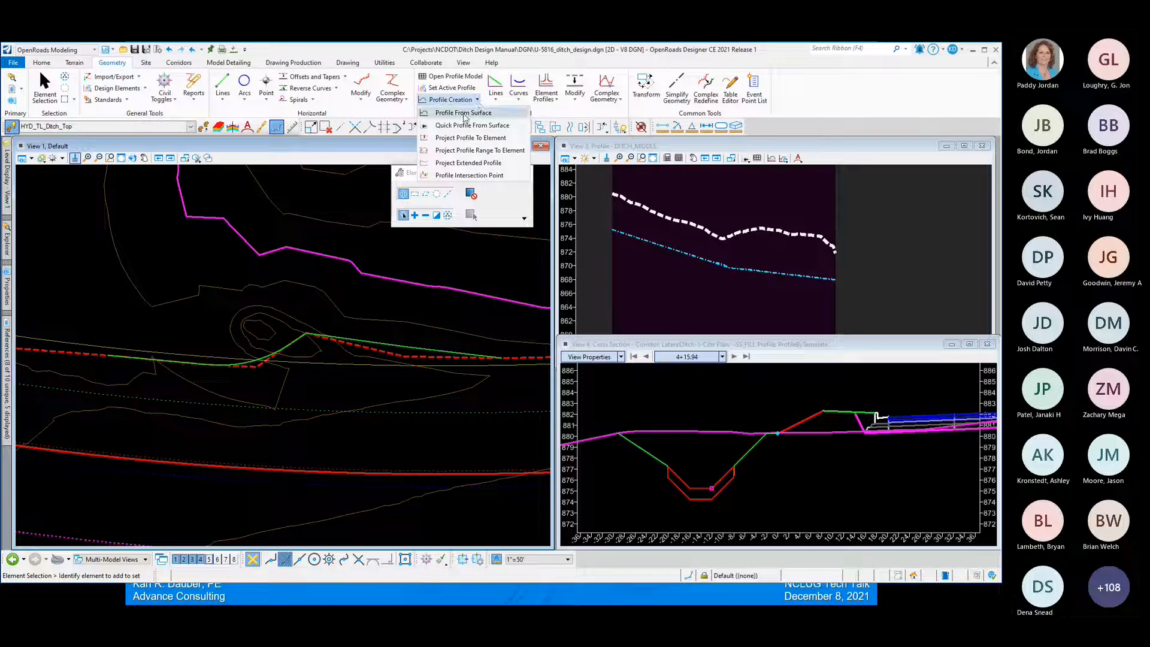
click(464, 114)
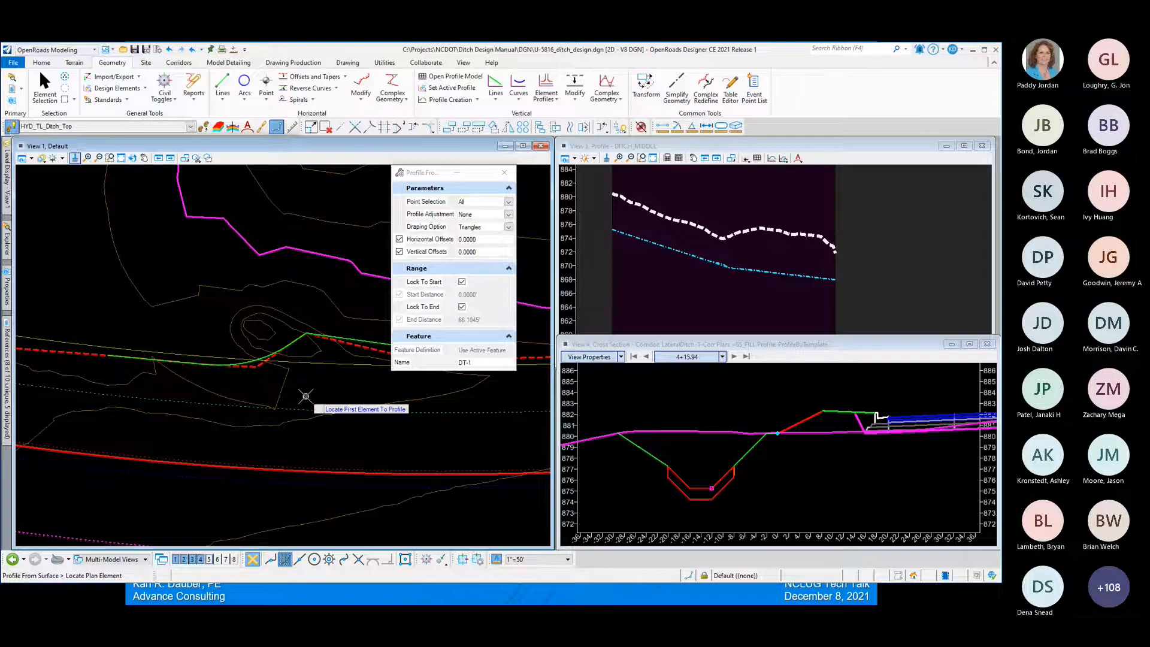
click(249, 362)
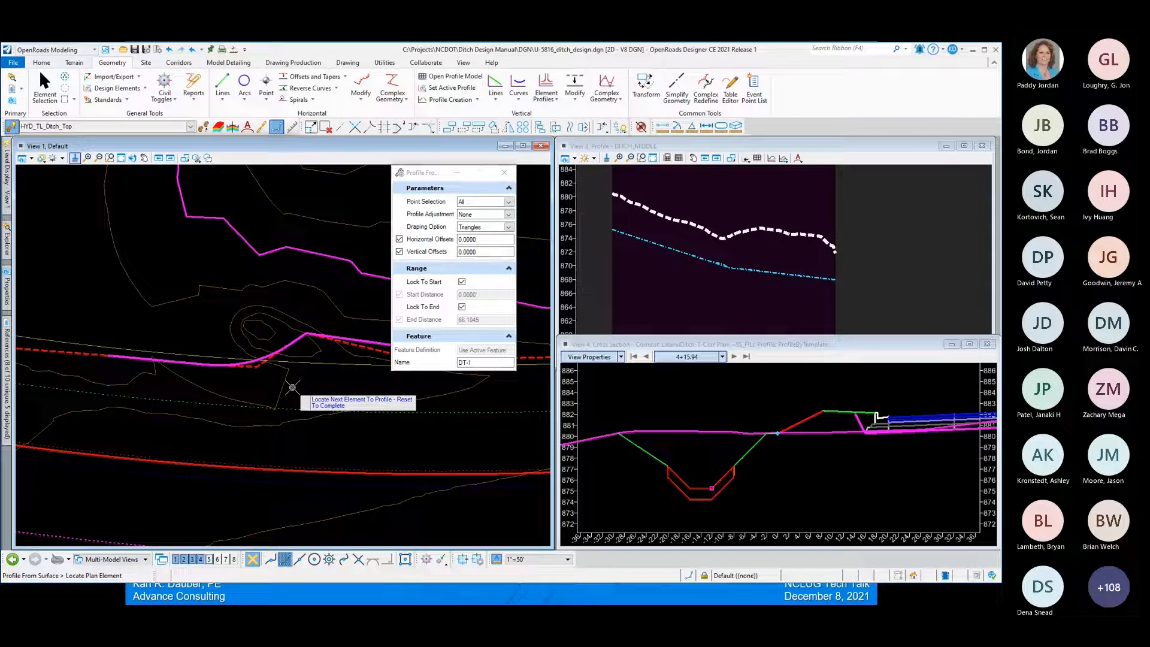
right_click(292, 388)
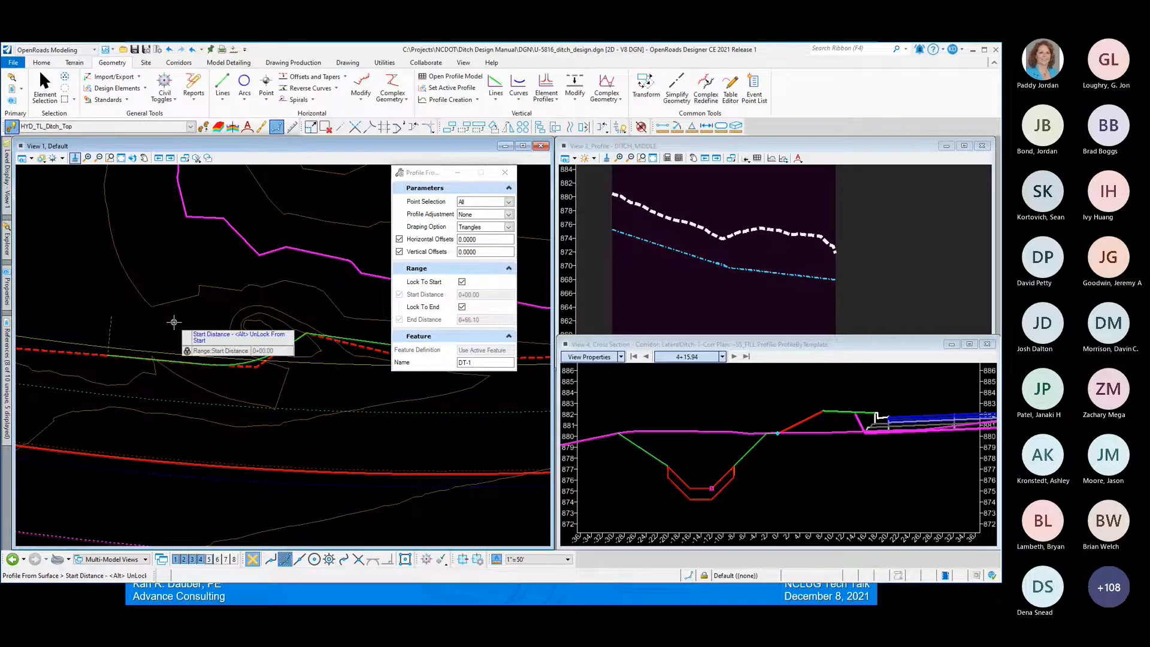
right_click(285, 376)
click(302, 390)
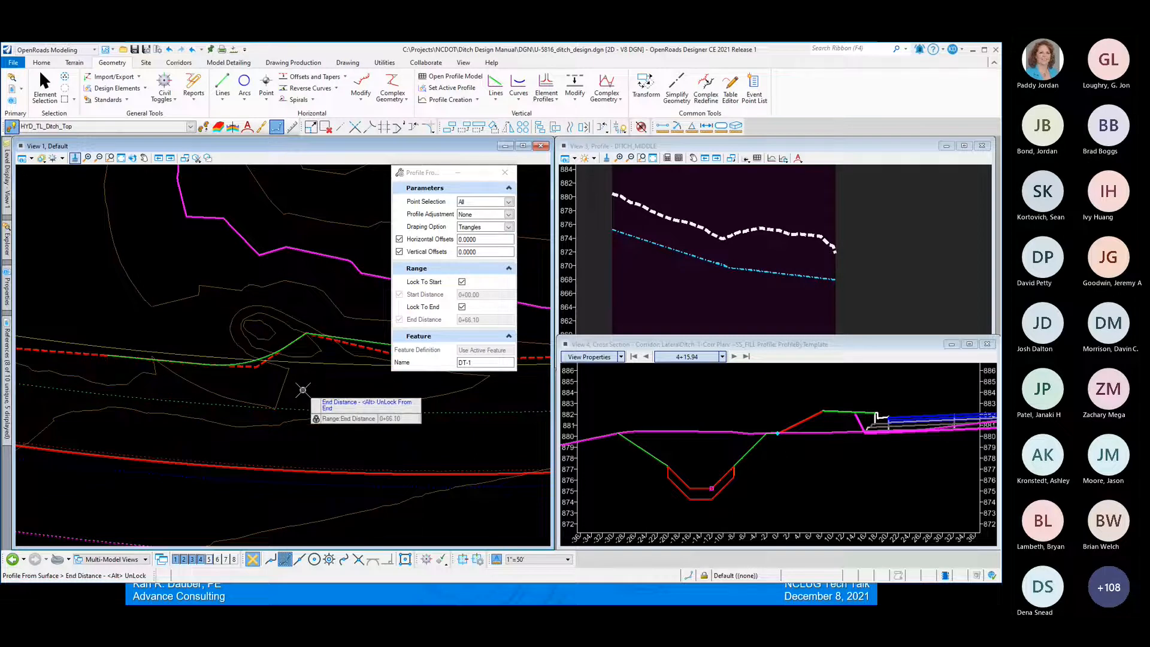
click(302, 390)
click(303, 390)
click(303, 390)
click(303, 390)
click(303, 390)
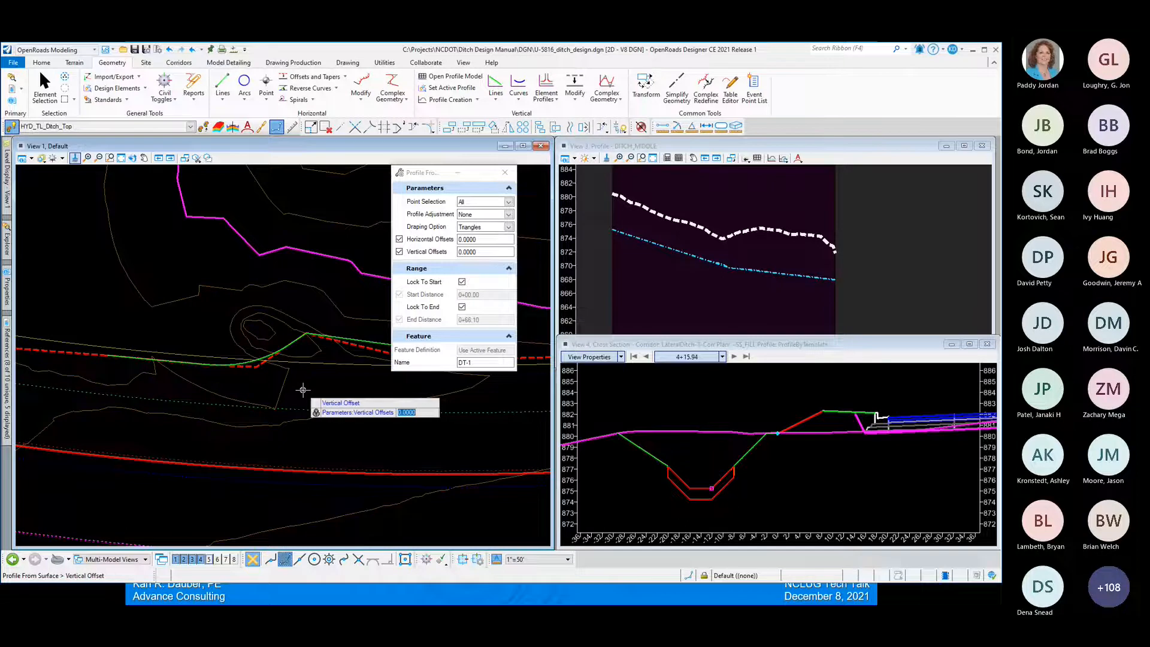
click(303, 390)
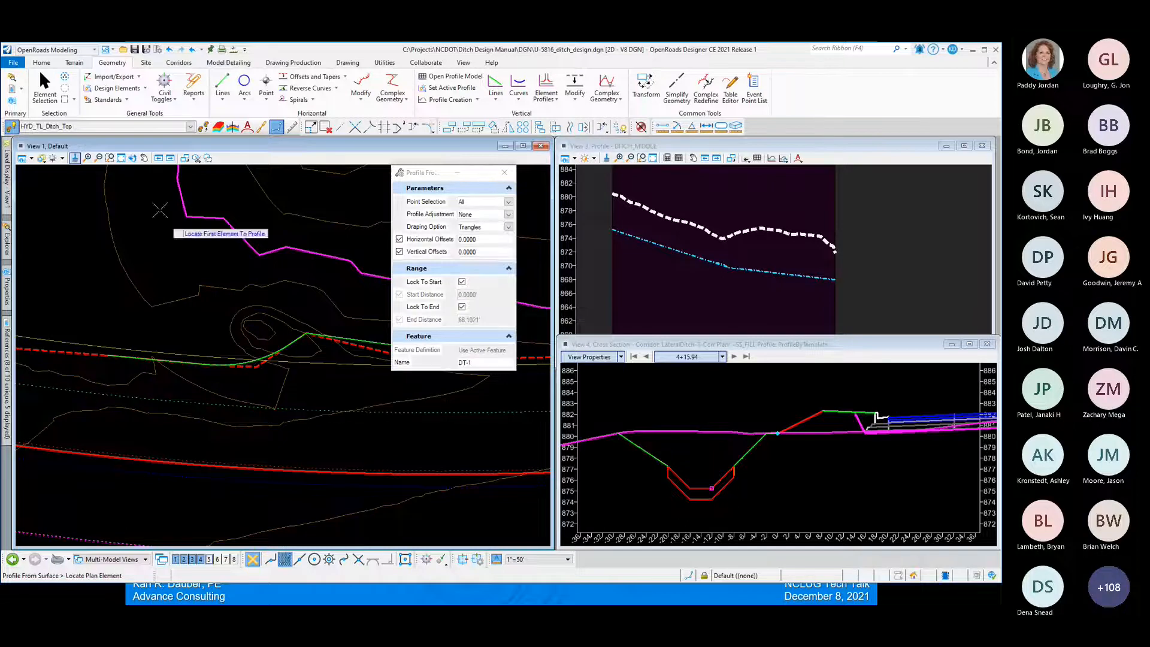
click(45, 86)
- Examine the traced ditch-top line, then the lateral ditch corridor across the road from its jogged middle section to its ends
scroll(238, 362, up, 3)
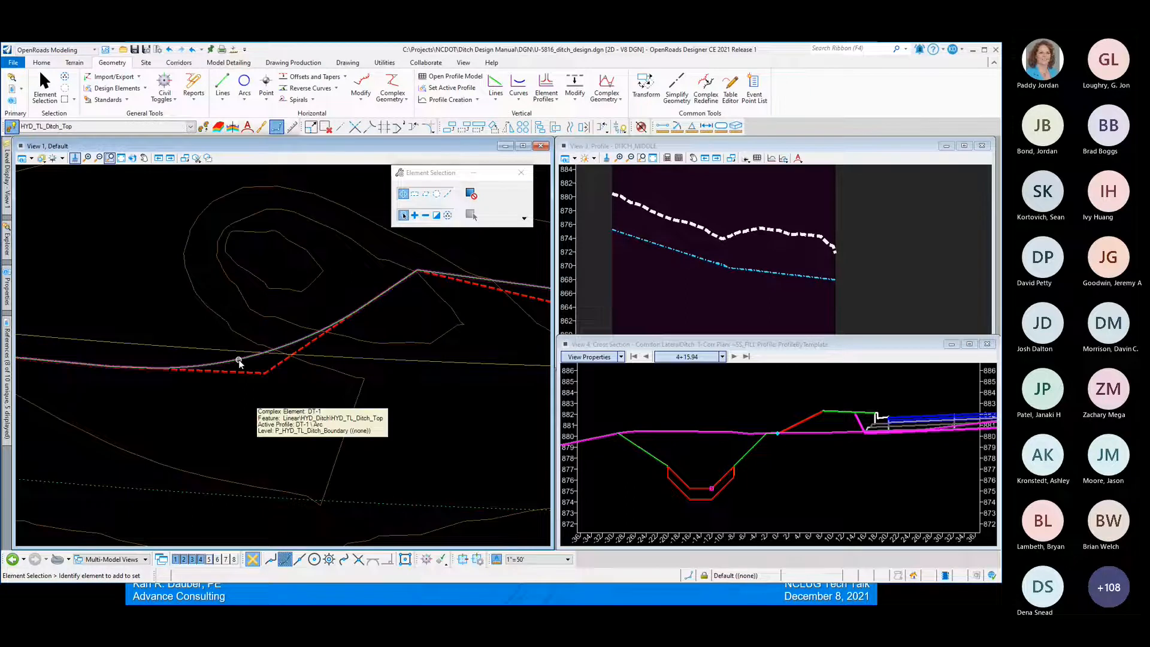
scroll(239, 360, down, 3)
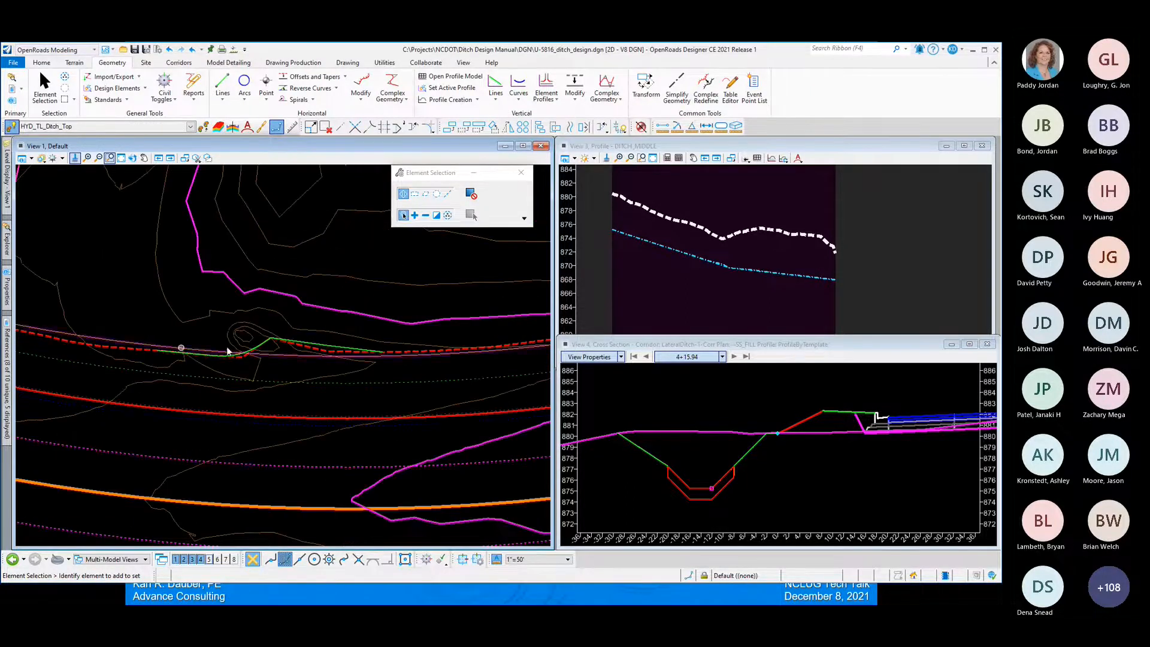
scroll(256, 258, down, 3)
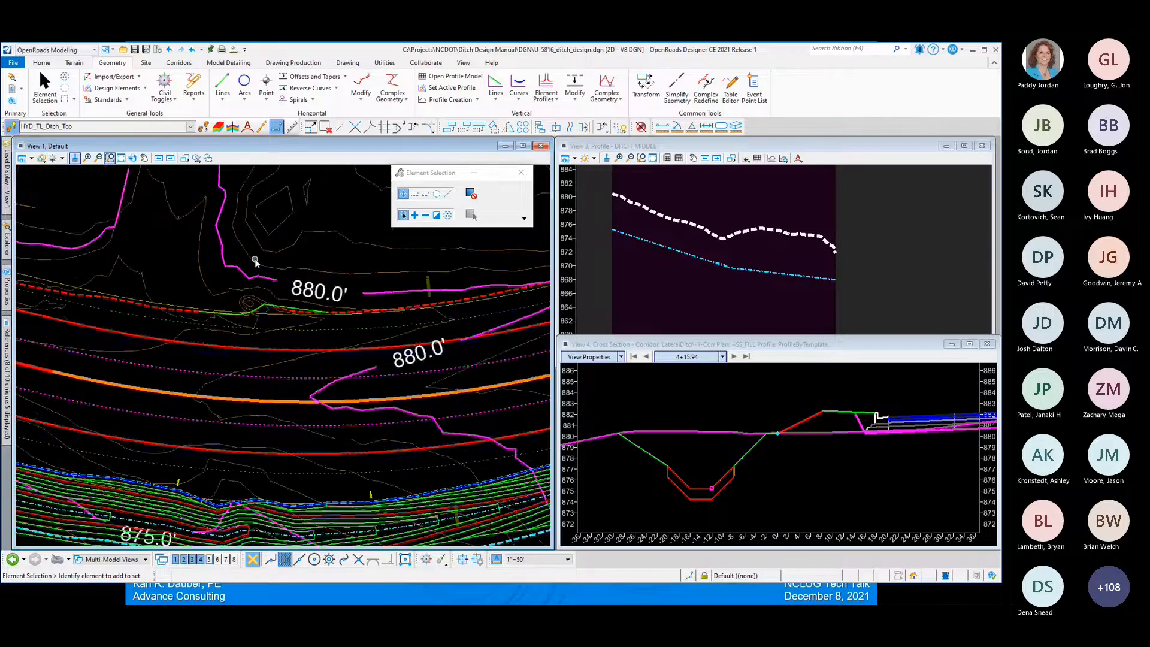
scroll(246, 383, up, 3)
scroll(237, 423, down, 2)
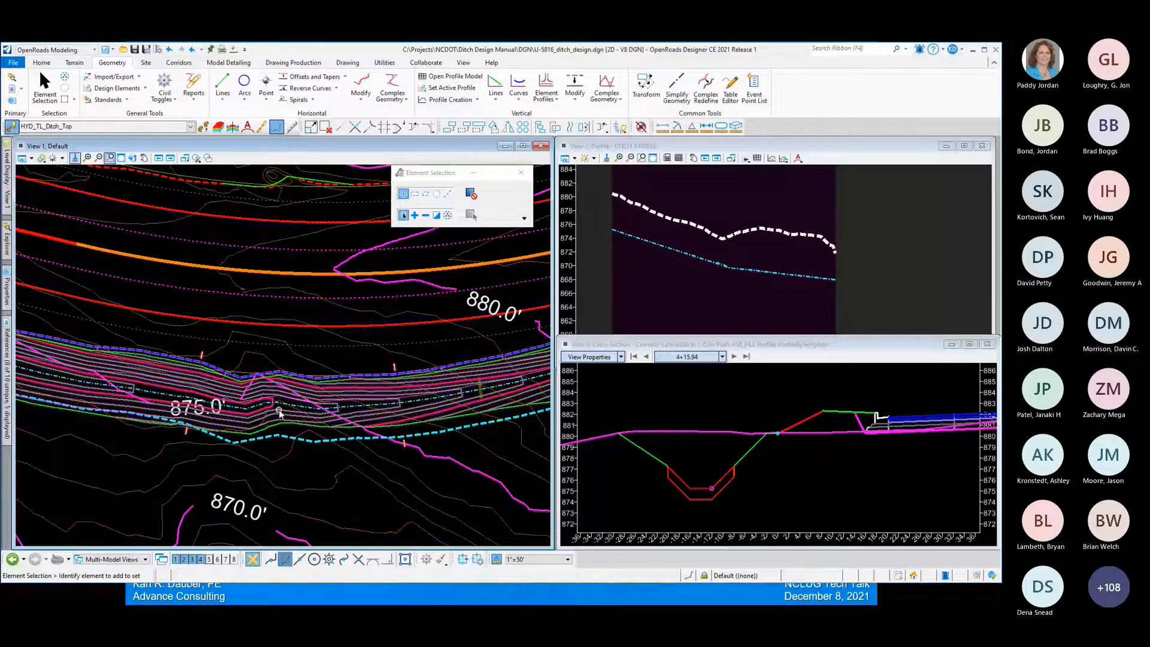
mouse_move(273, 409)
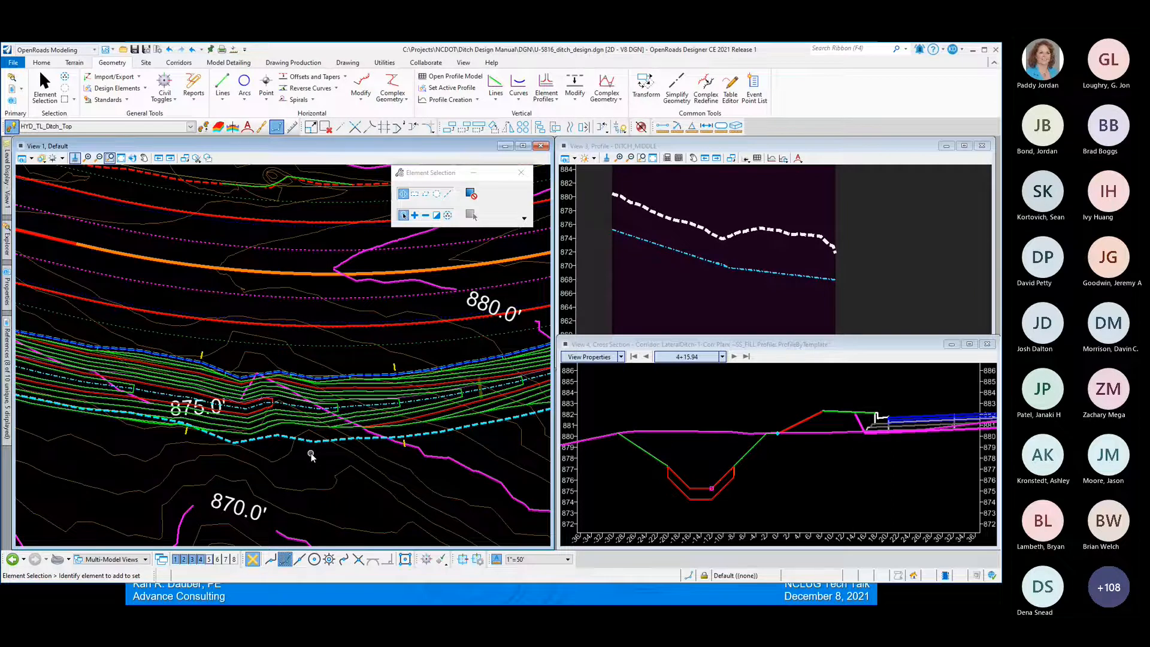
scroll(420, 482, down, 3)
scroll(243, 480, up, 3)
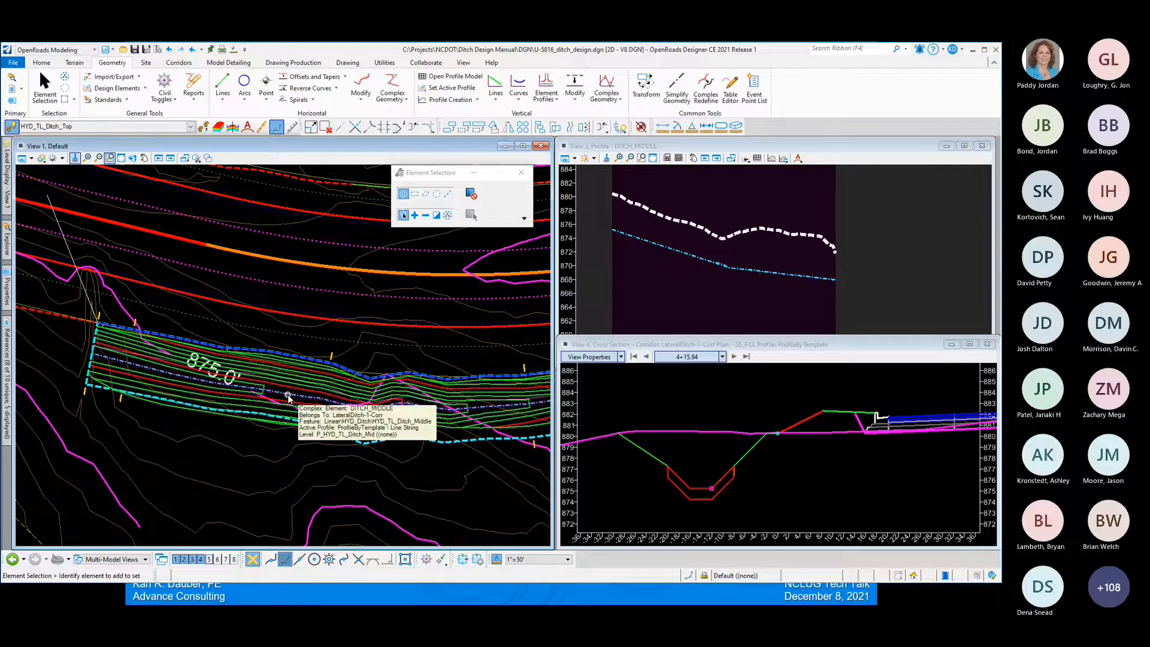
scroll(118, 412, down, 2)
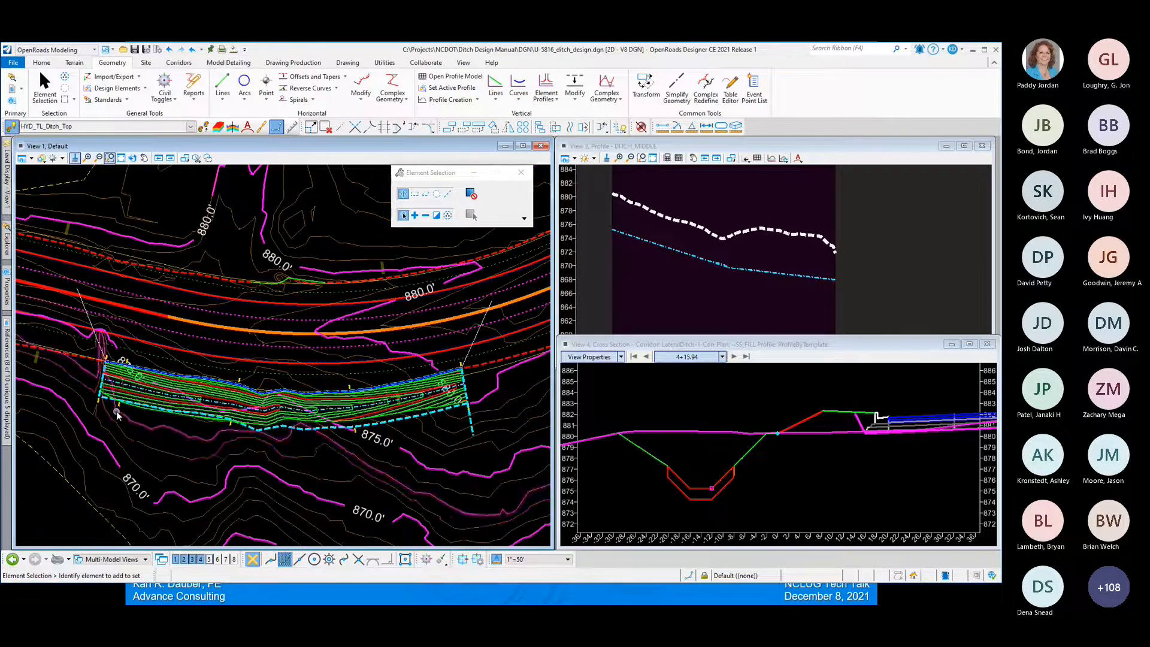
scroll(237, 414, up, 2)
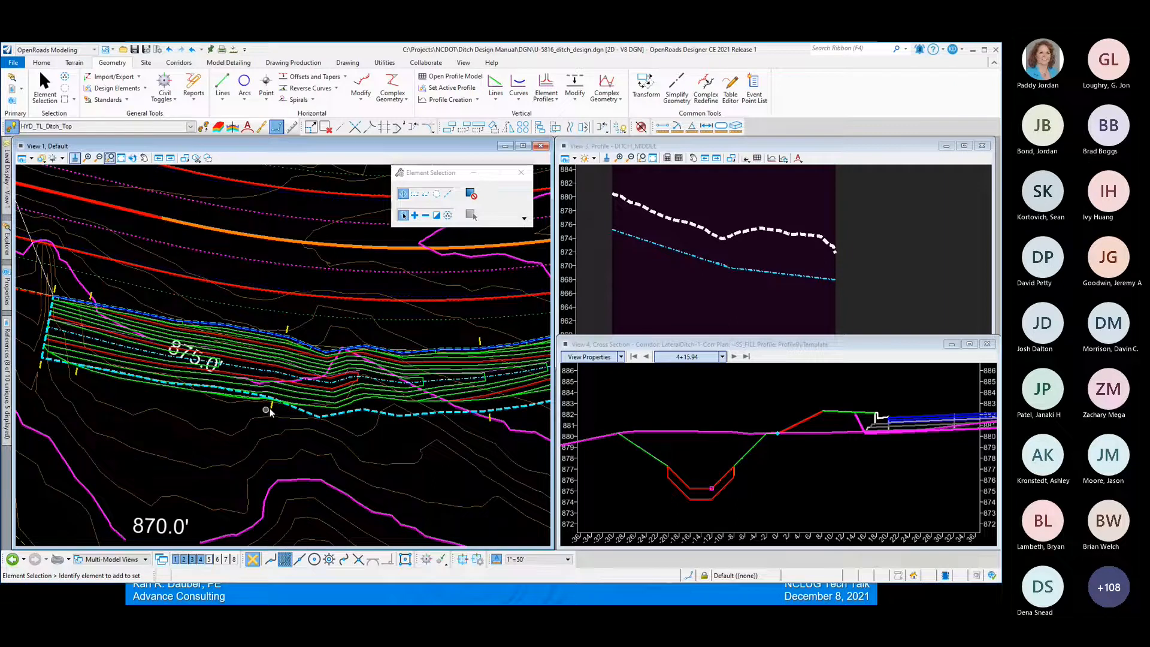
- Start a parametric constraint on the LateralDitch-1-Corr corridor from station 6+80.00 to 7+34.34 using the BottomWidth/2 label
click(249, 416)
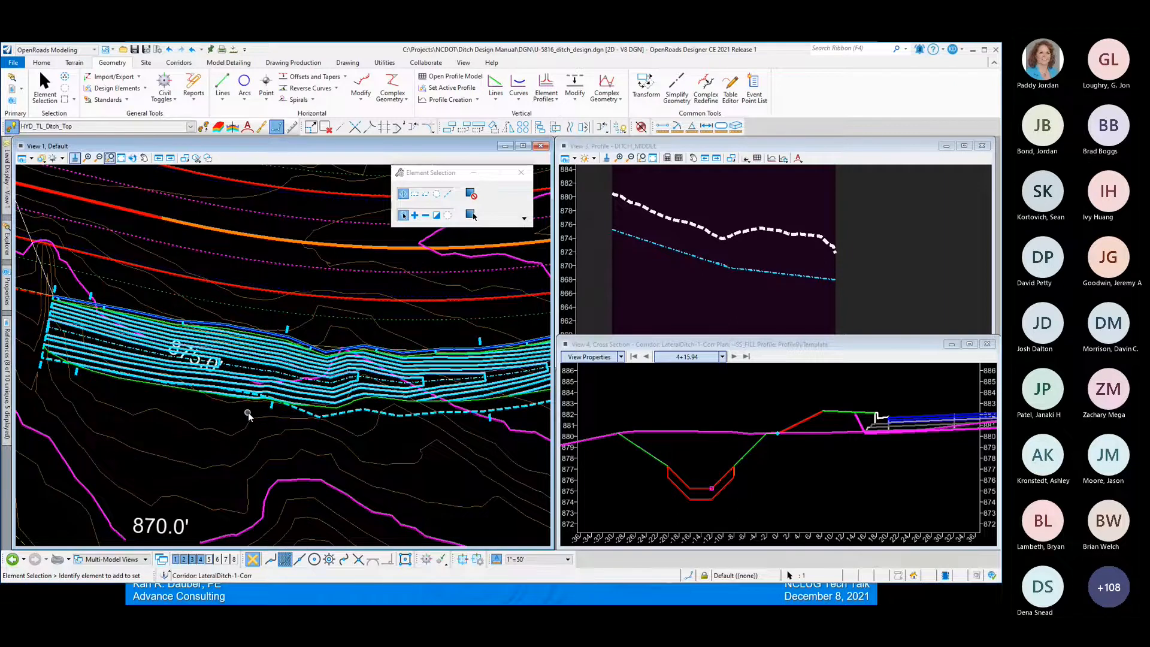
mouse_move(335, 411)
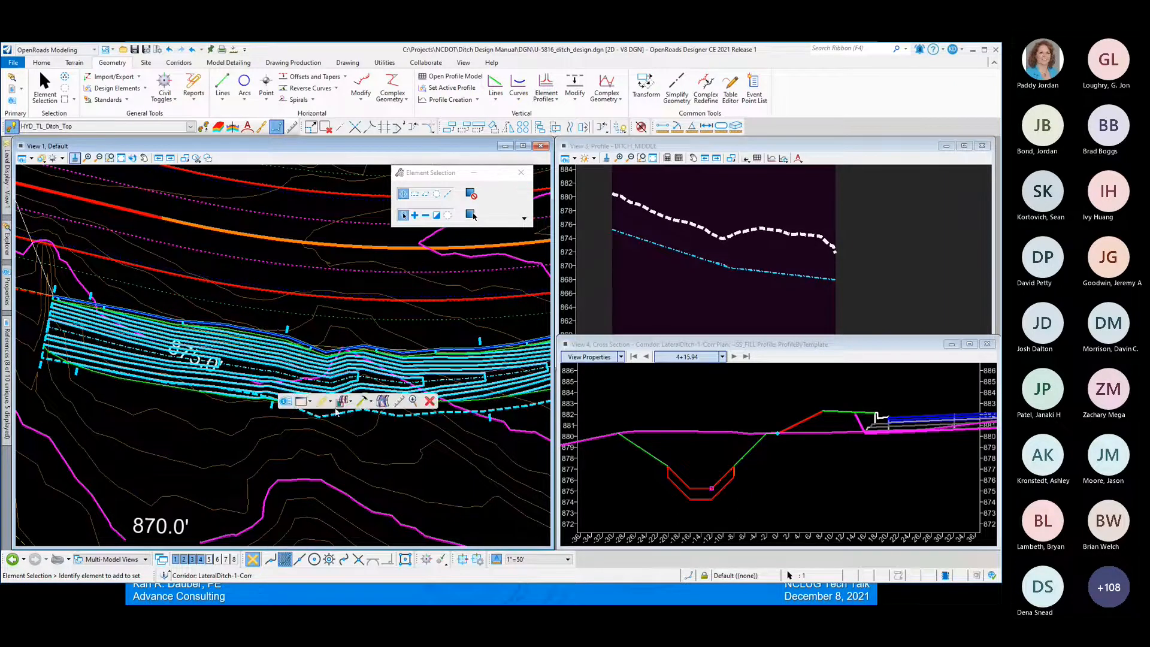
click(367, 402)
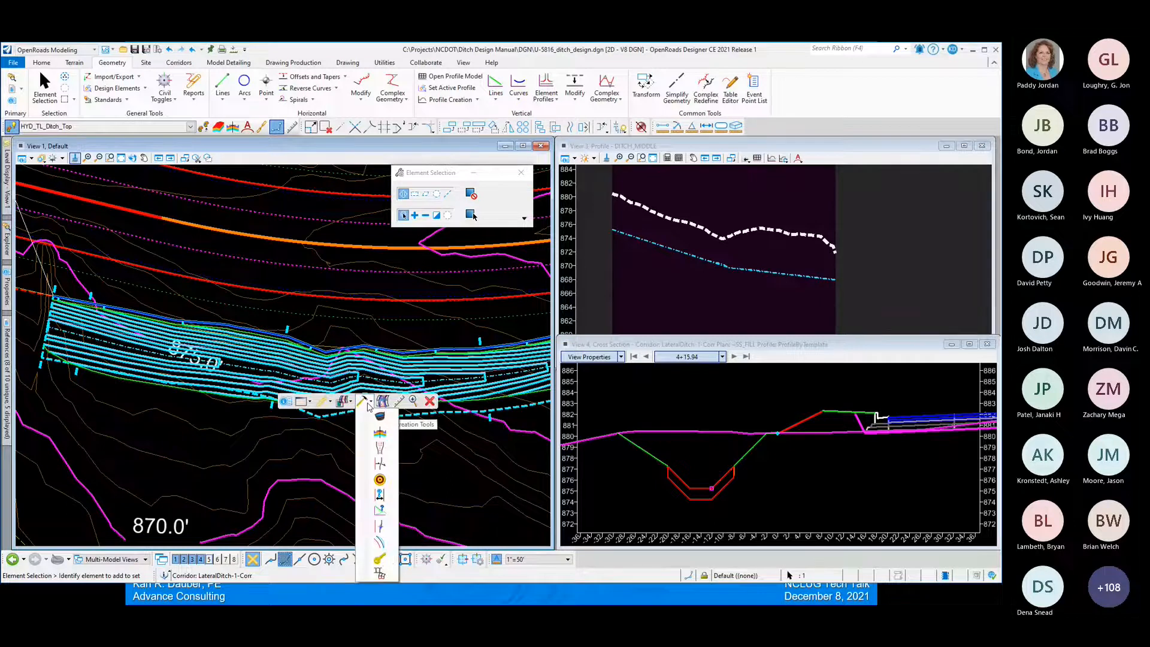
click(380, 495)
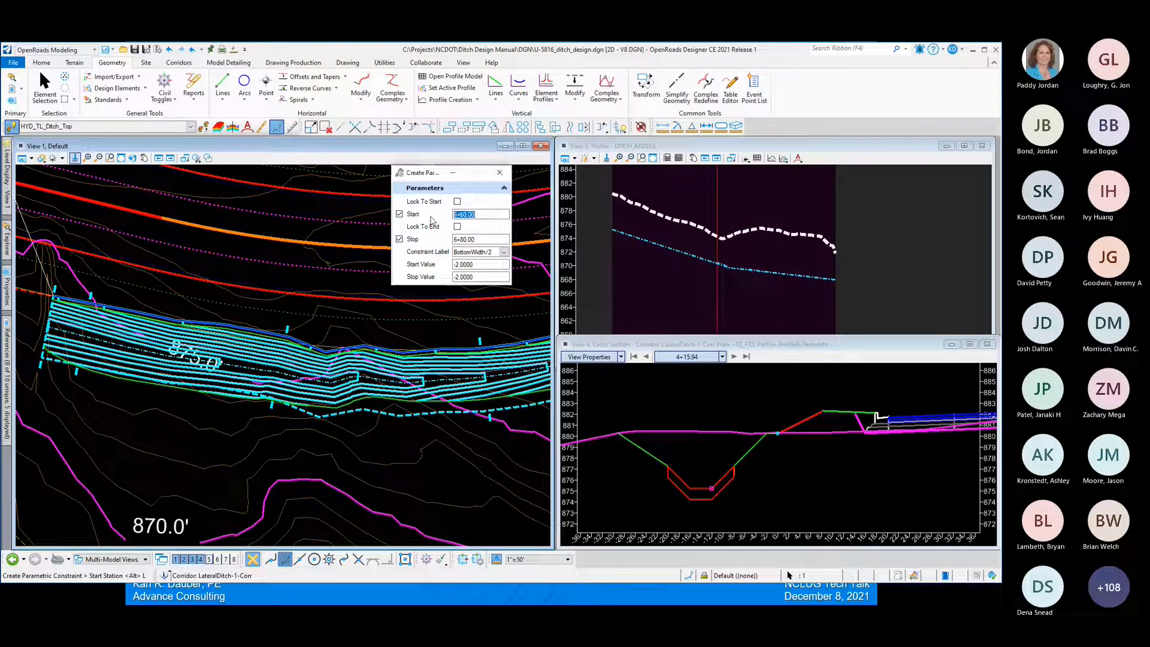
text(680)
click(468, 239)
double_click(469, 239)
text(734.34)
key(Tab)
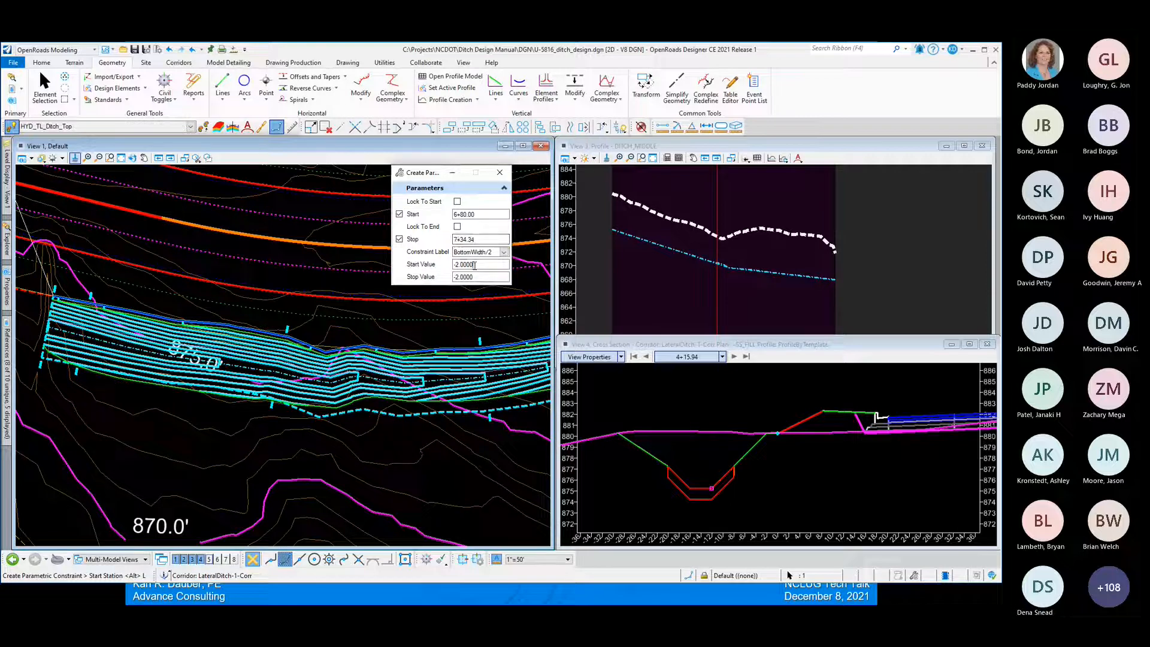
click(503, 252)
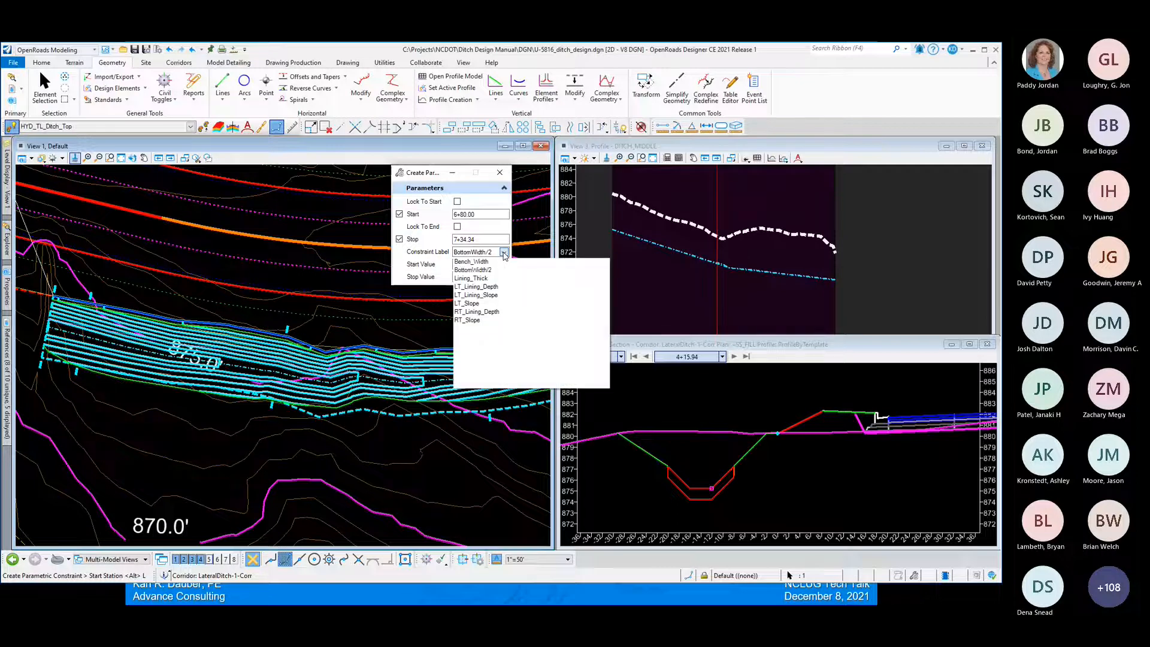
click(475, 271)
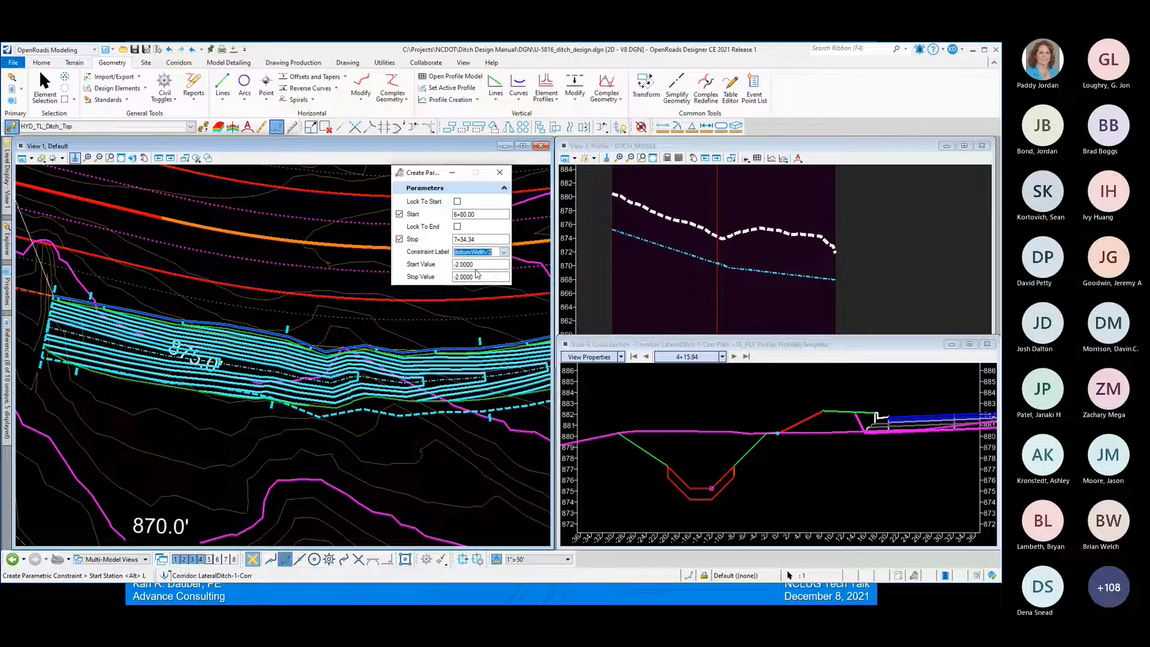
- Set the BottomWidth/2 constraint's start and stop values to -4 and apply it to the lateral ditch corridor
click(480, 265)
key(BackSpace)
key(BackSpace)
key(BackSpace)
key(BackSpace)
key(BackSpace)
text(4)
click(494, 277)
key(BackSpace)
key(BackSpace)
key(BackSpace)
key(BackSpace)
text(4)
click(498, 263)
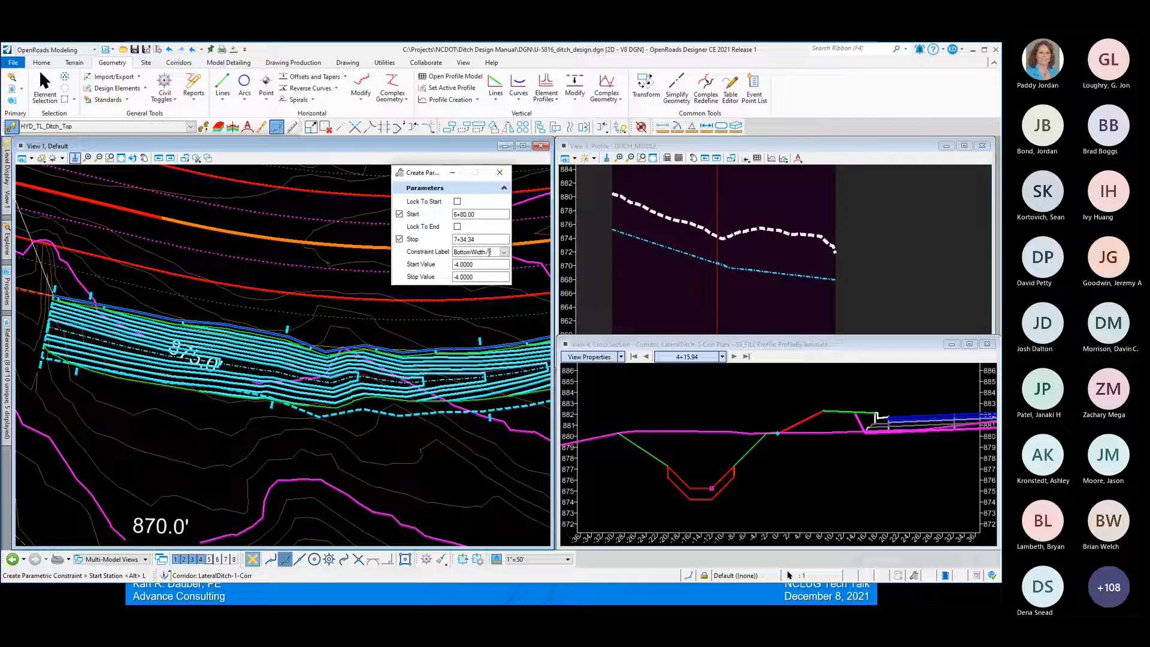
click(414, 331)
click(414, 332)
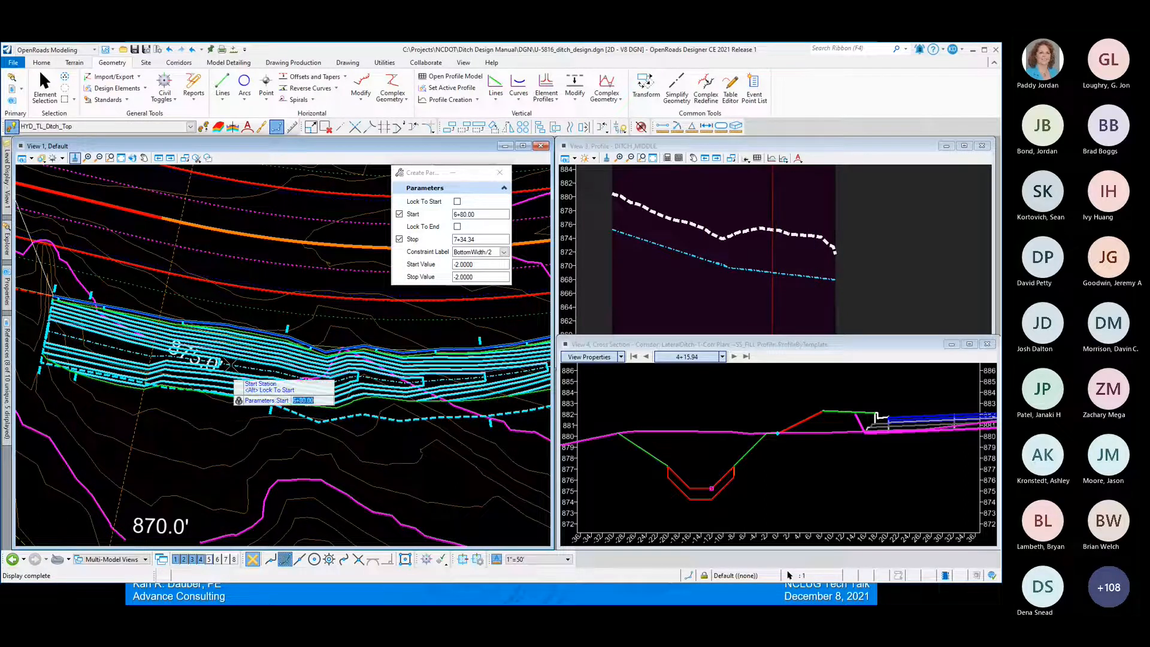
- Set the range of a second BottomWidth/2 constraint on the lateral ditch corridor to stations 6+60.00 through 6+80.00
click(477, 214)
drag(476, 214, 452, 215)
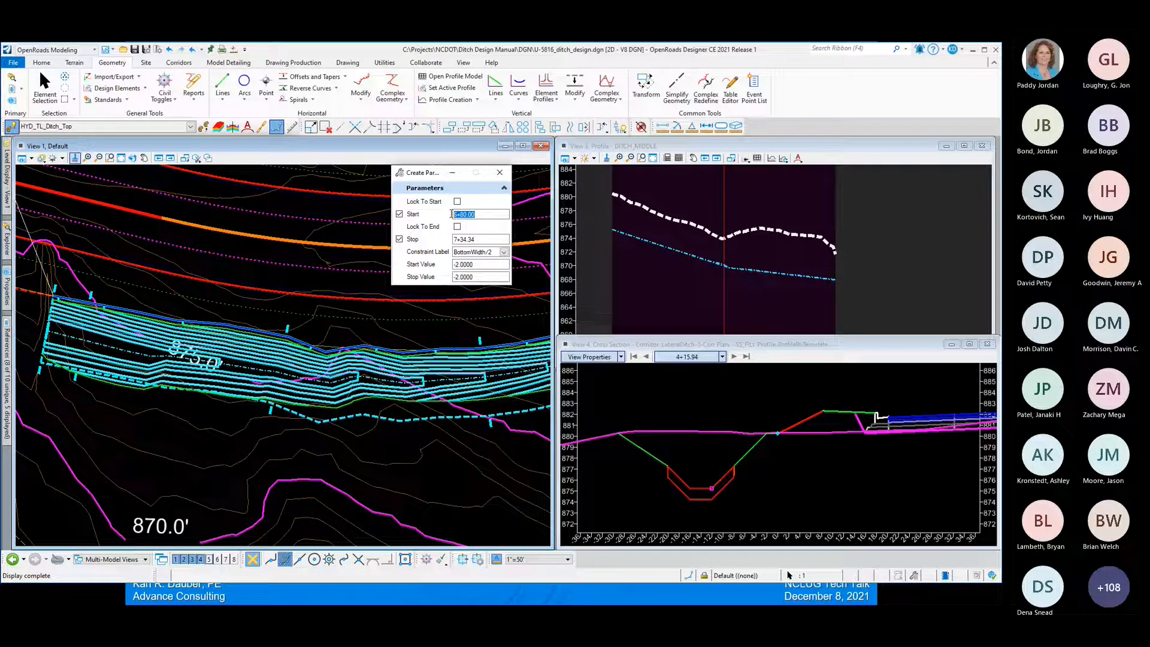
text(660)
click(482, 238)
drag(482, 238, 453, 240)
text(680)
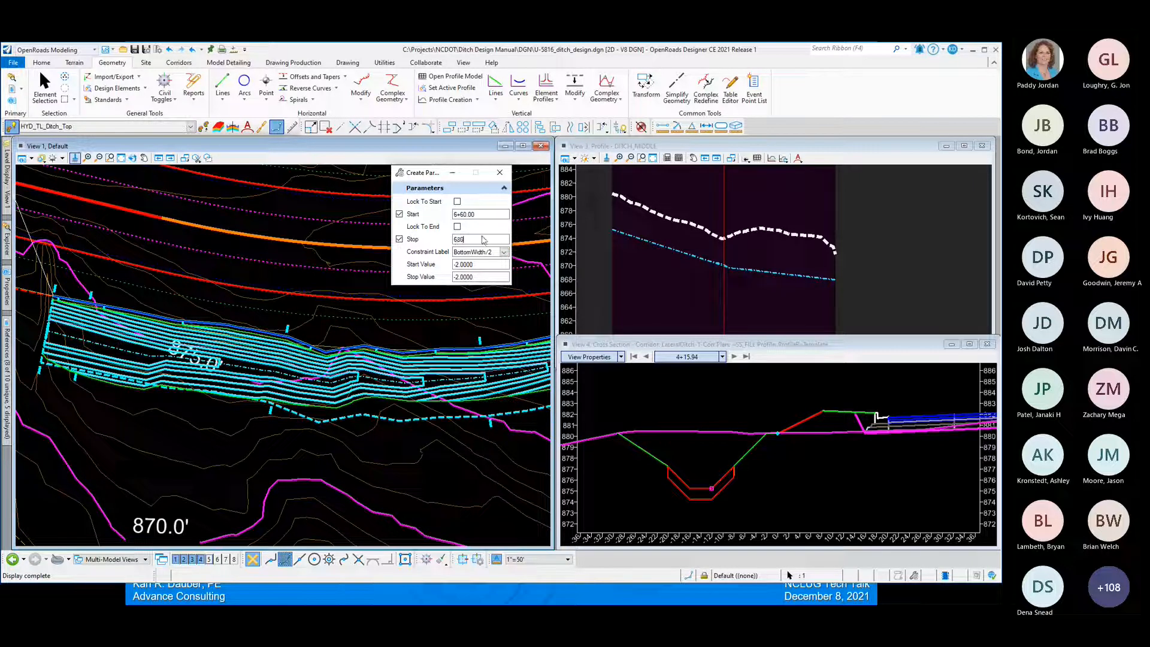
key(Return)
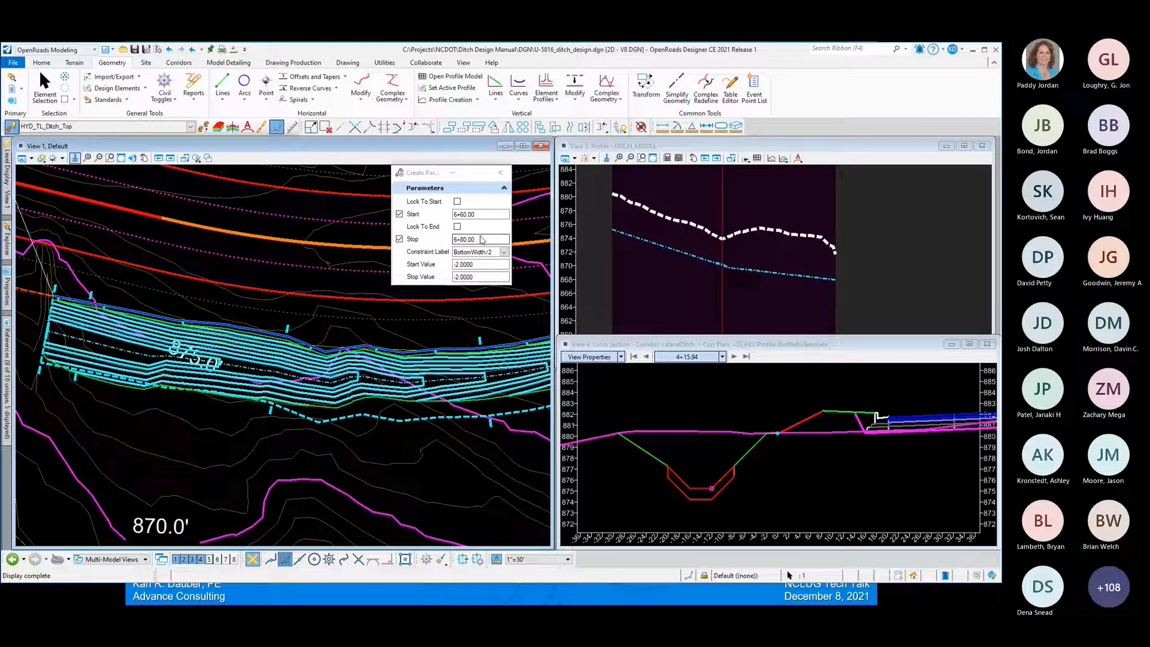
- Apply the second BottomWidth/2 constraint as a width transition from -2 to -4, then end the command and deselect the corridor
click(479, 277)
key(BackSpace)
key(BackSpace)
key(BackSpace)
key(BackSpace)
key(BackSpace)
key(BackSpace)
text(-4)
key(Return)
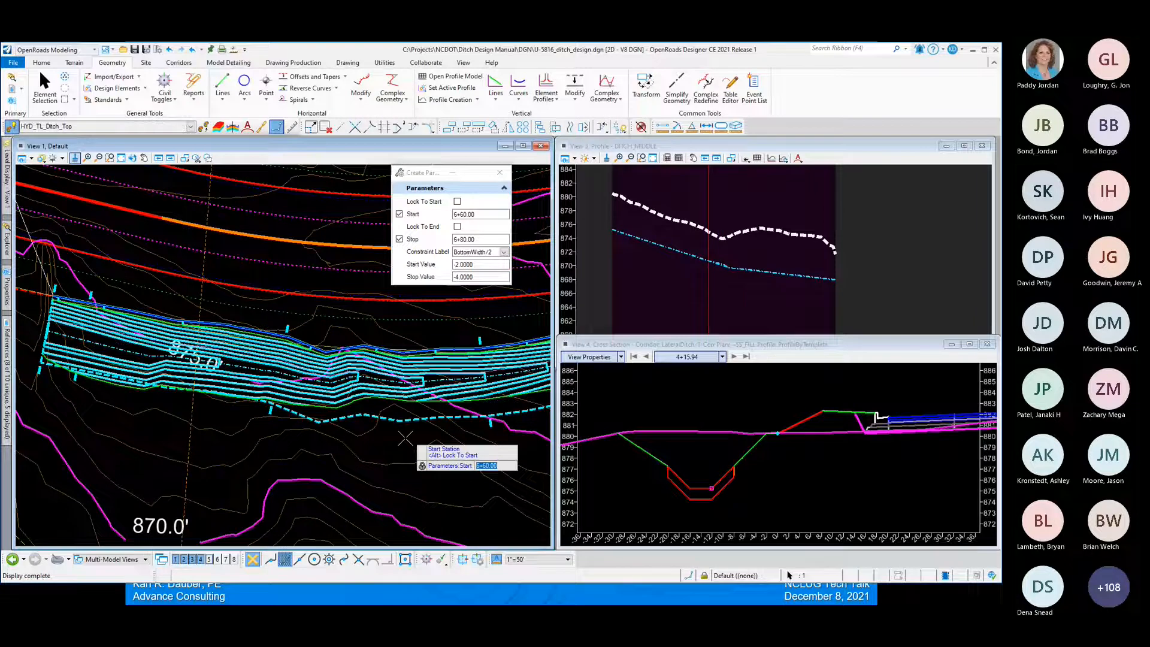
click(393, 442)
click(393, 442)
click(393, 442)
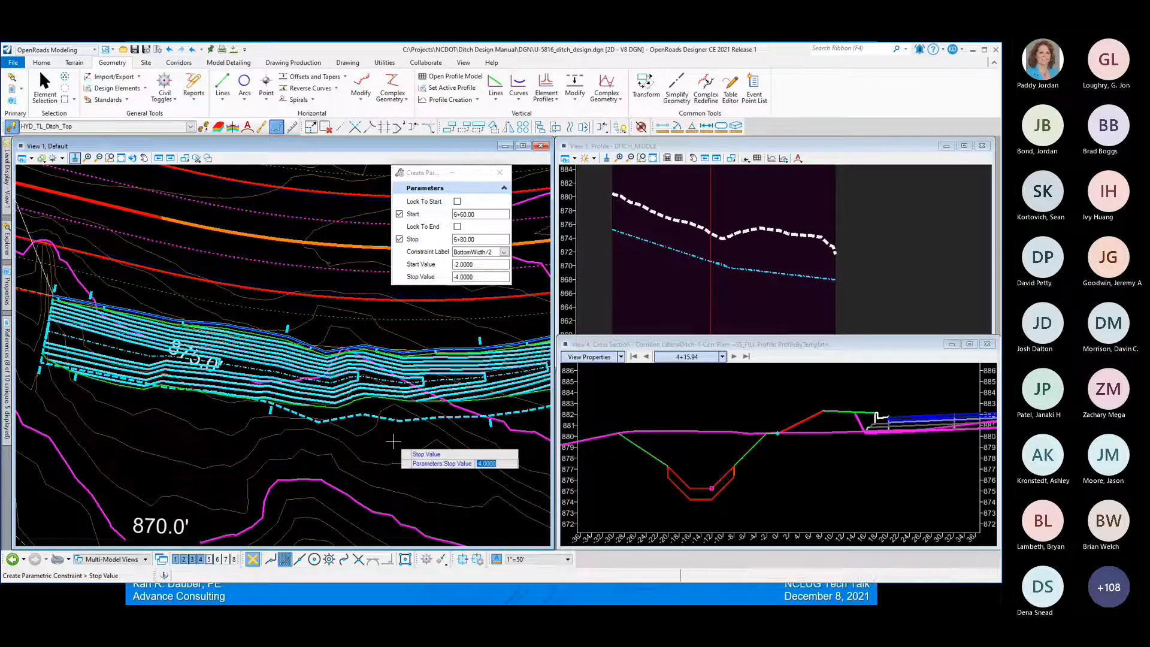
click(393, 442)
click(389, 442)
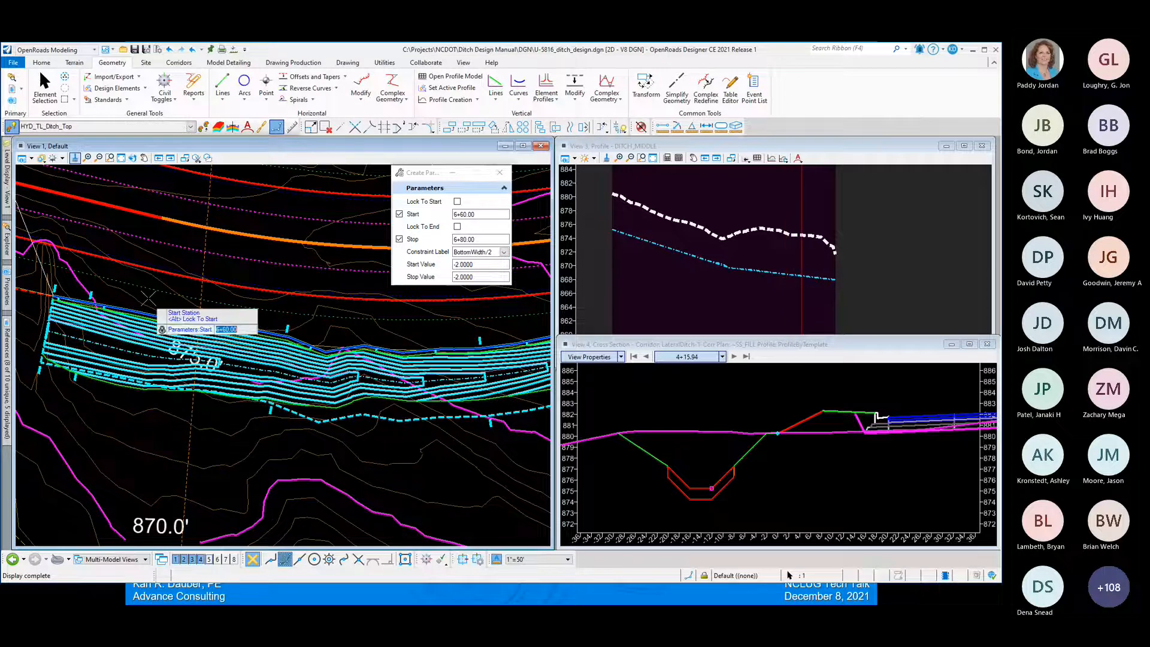
key(Escape)
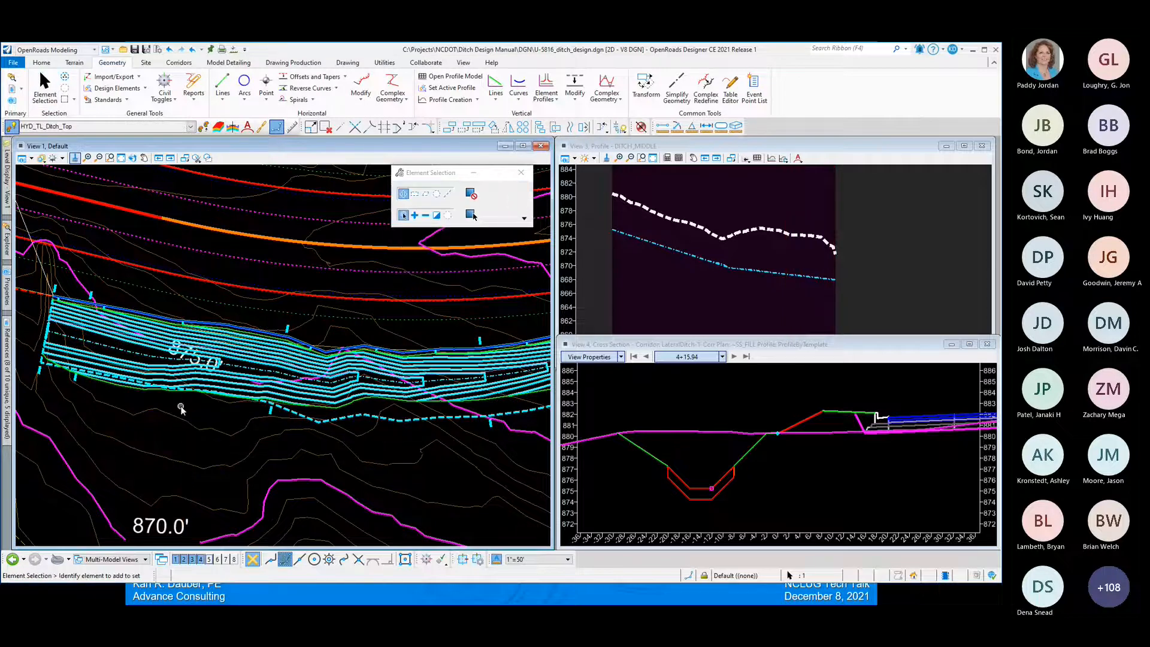
click(182, 408)
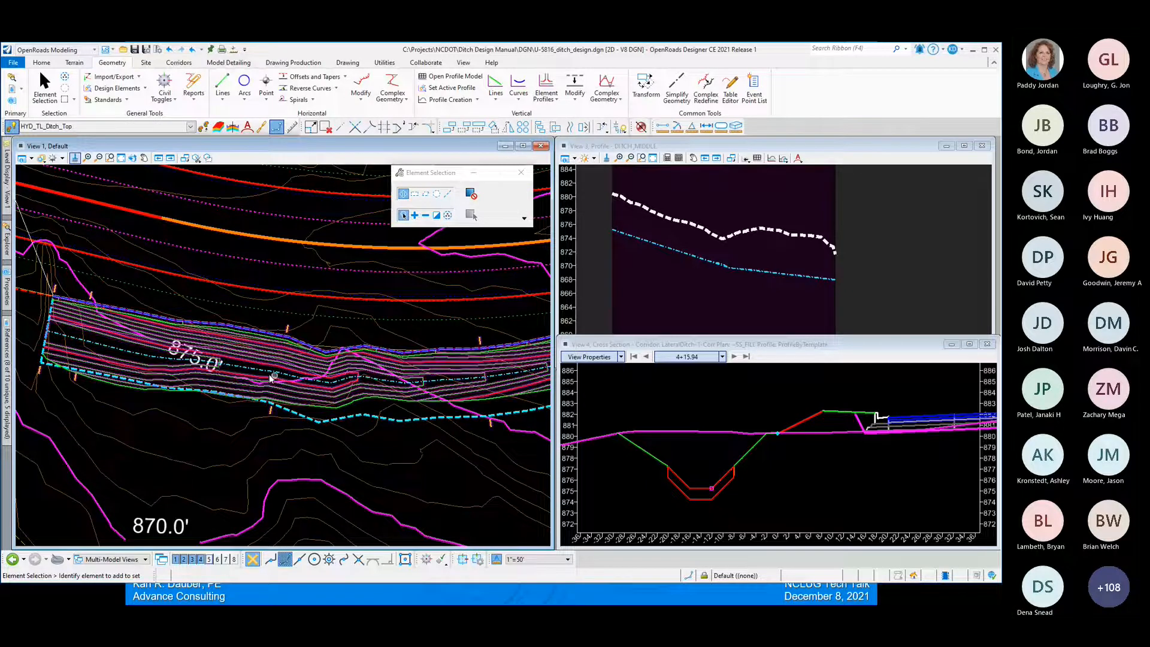
- Start a template drop on the LateralDitch-1-Corr corridor with fixed start and end stations, setting the start station to 6+80.00
mouse_move(215, 368)
mouse_move(159, 353)
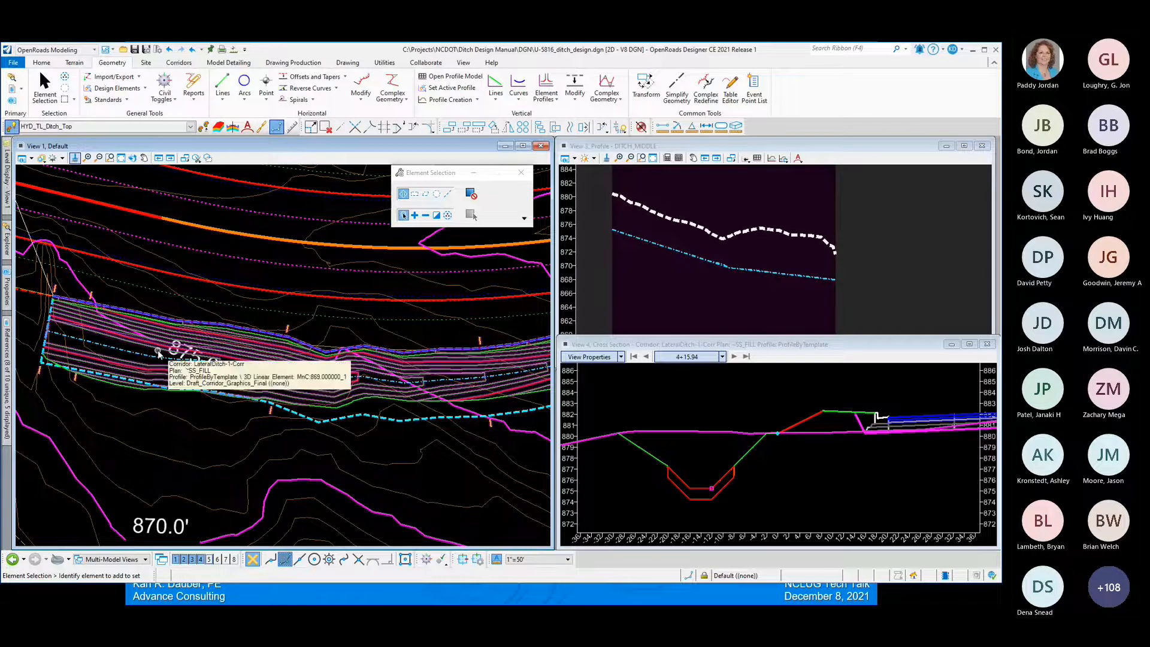
click(261, 412)
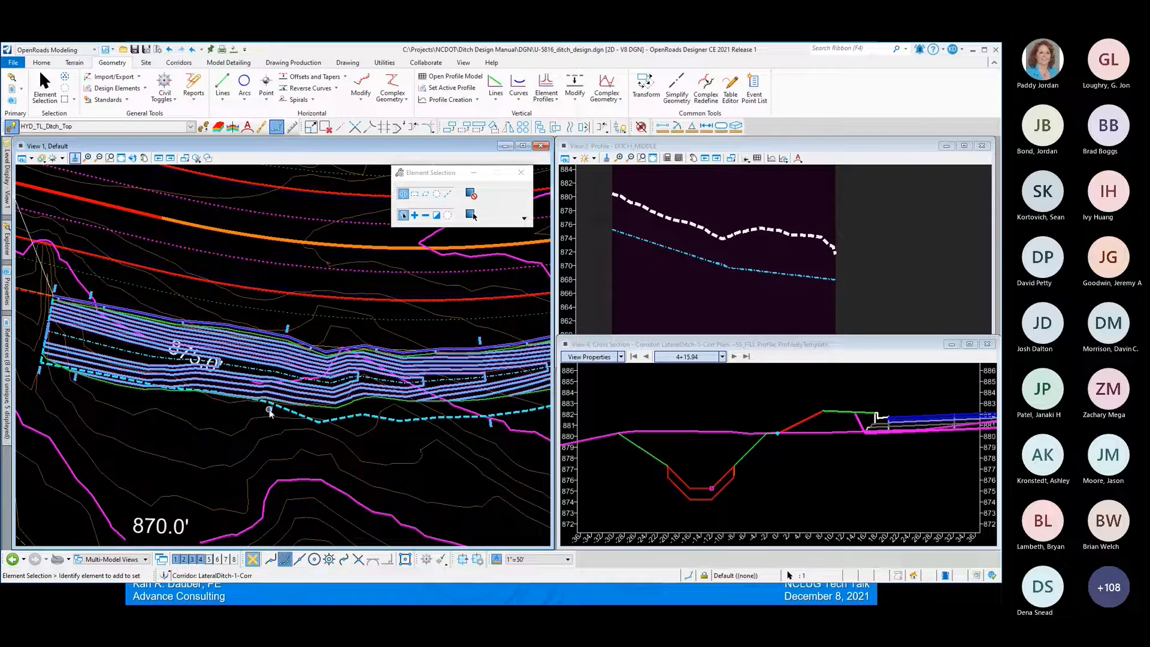
mouse_move(268, 408)
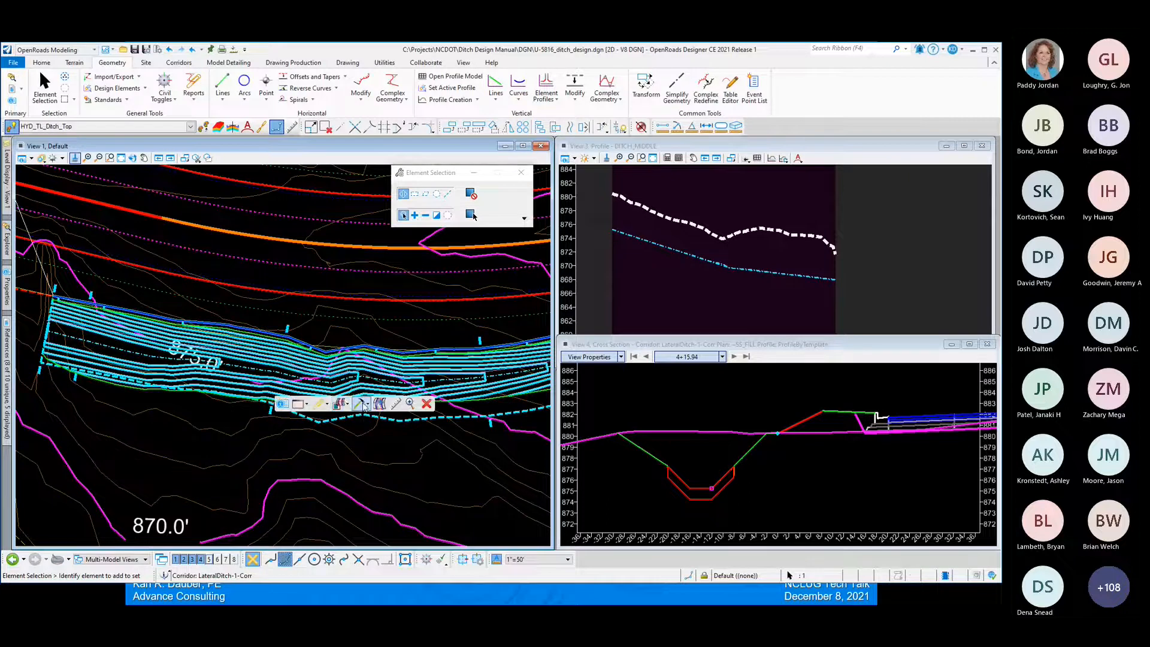
click(361, 405)
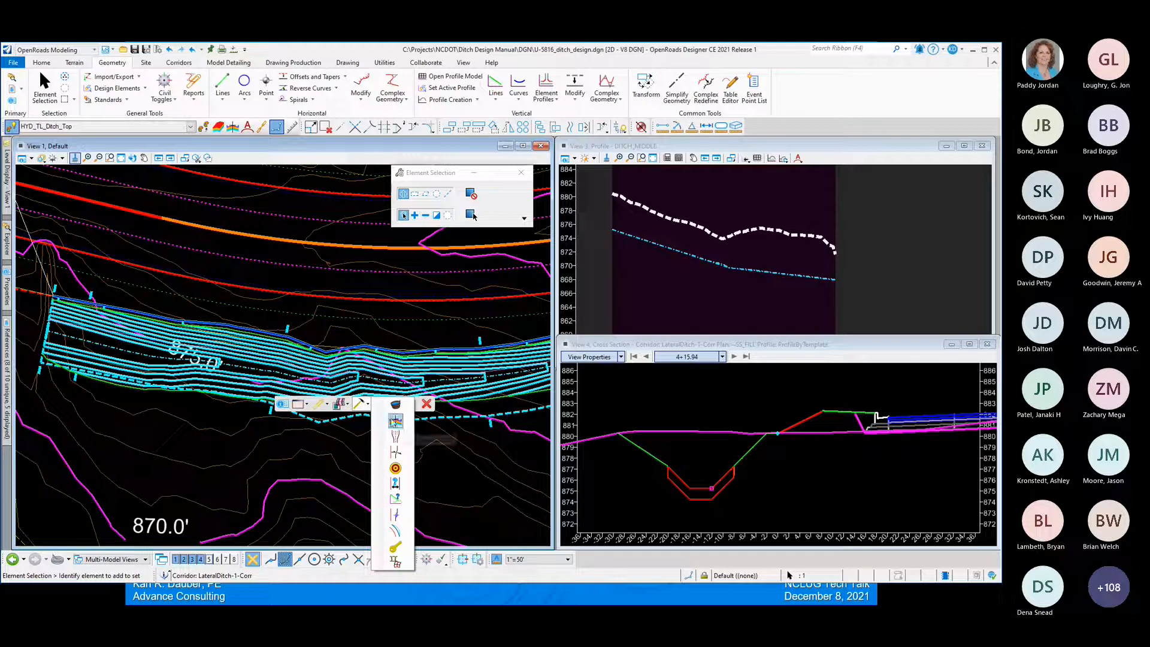
click(395, 422)
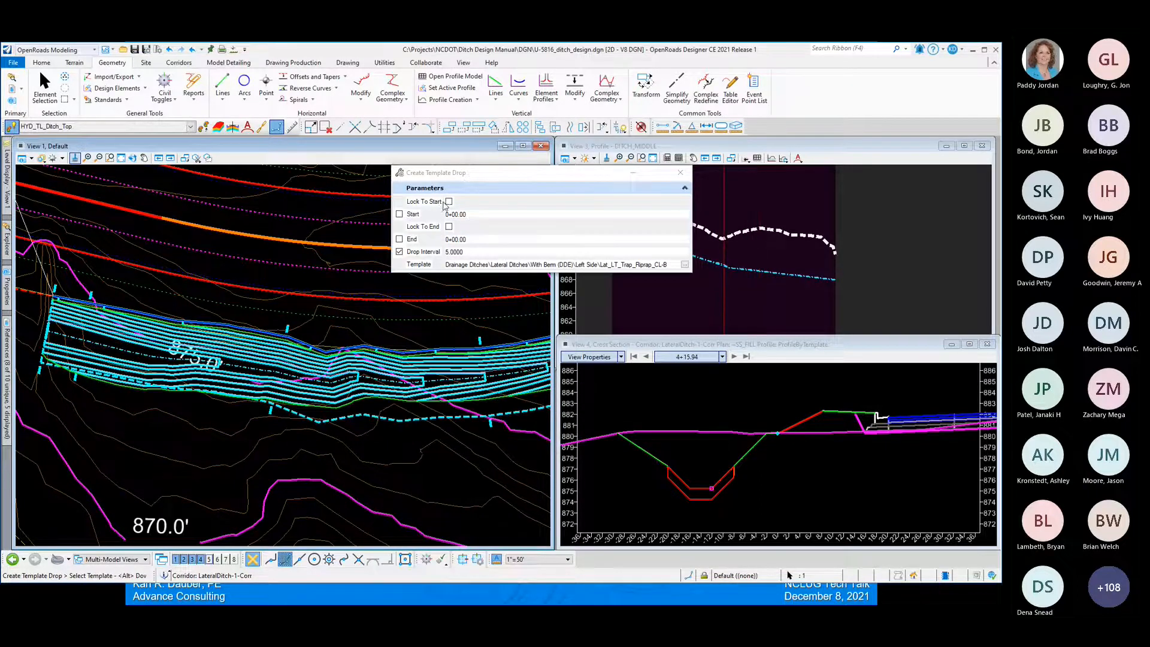
click(400, 214)
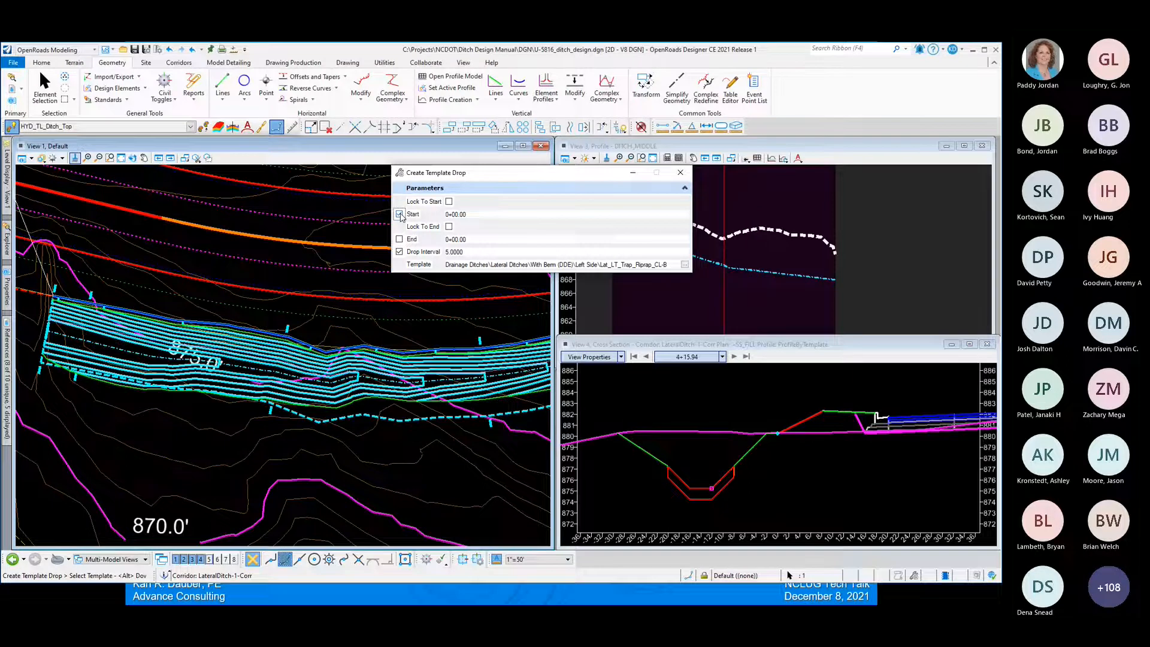
click(400, 239)
drag(476, 214, 444, 220)
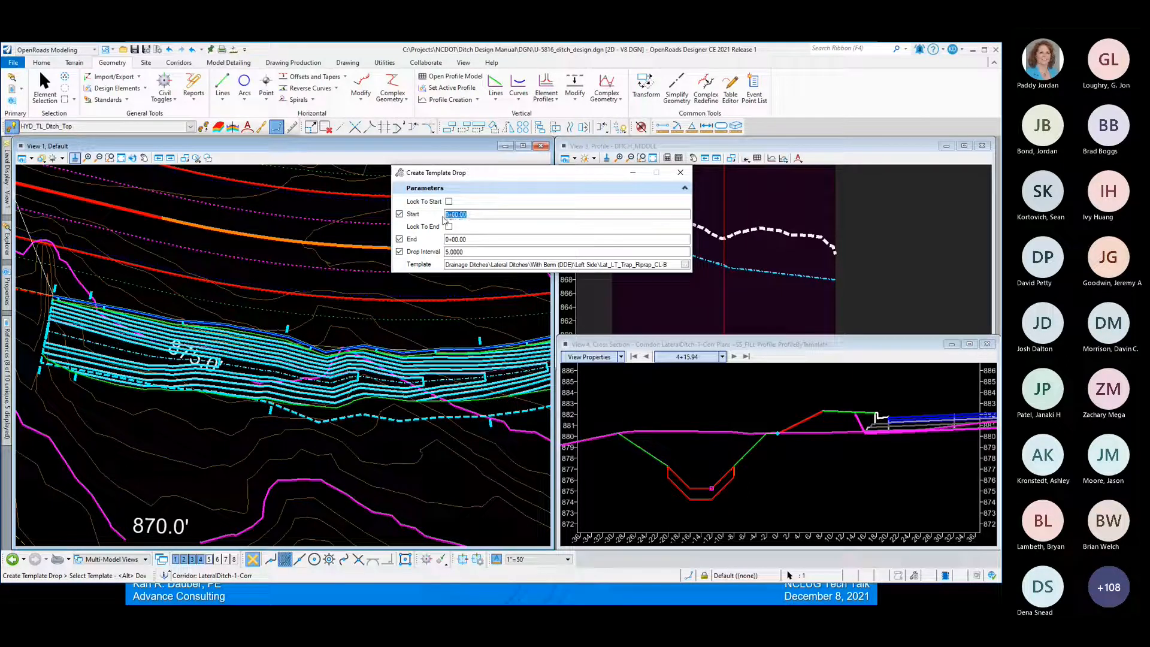
text(6+80)
- Set the template drop's end station to 7+34.34
click(474, 240)
drag(466, 239, 444, 241)
key(BackSpace)
text(734.34)
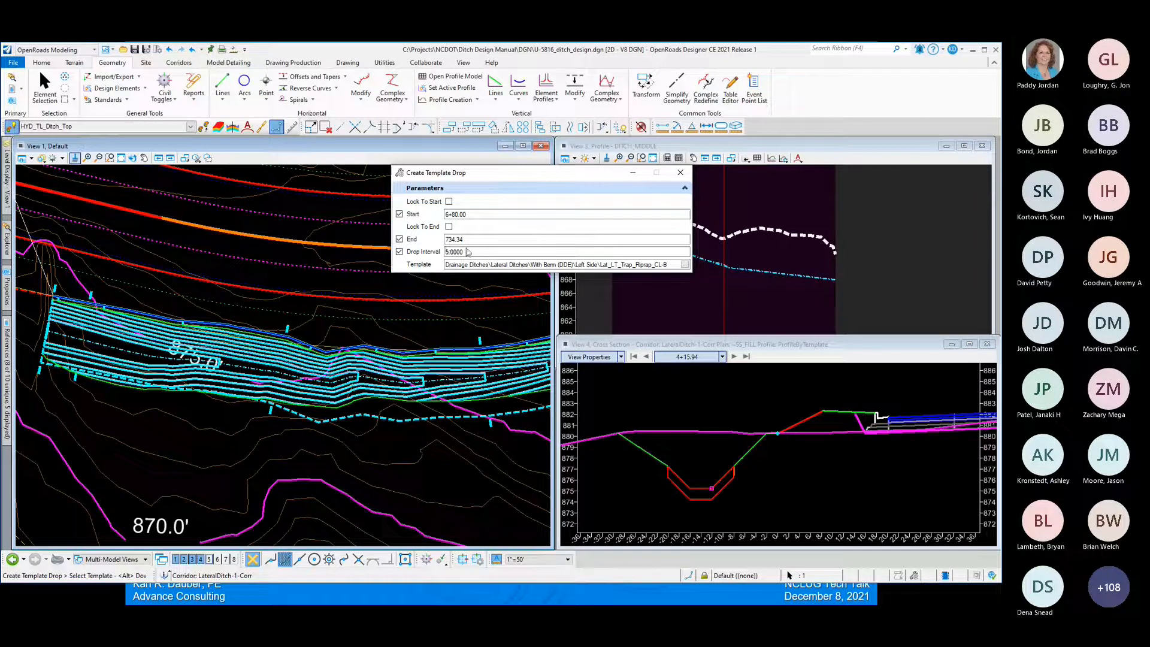
click(468, 251)
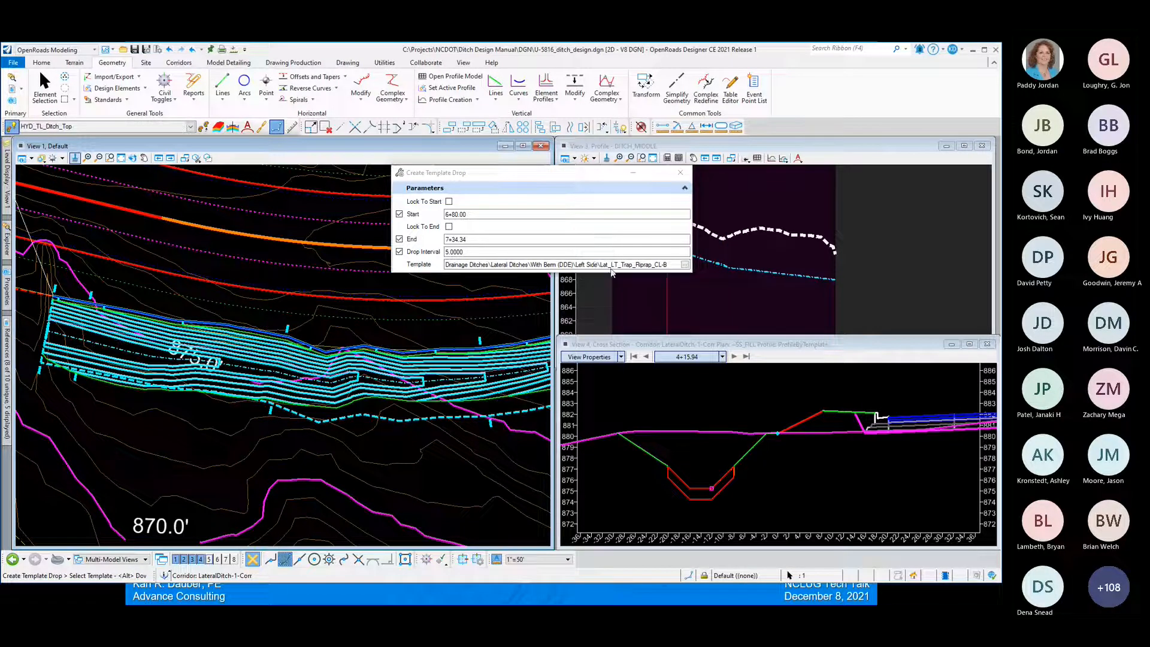
- Choose the Lat_LT_Trap_Riprap_CL-II template from the With Berm (DDE) left-side lateral ditches for the template drop
click(684, 265)
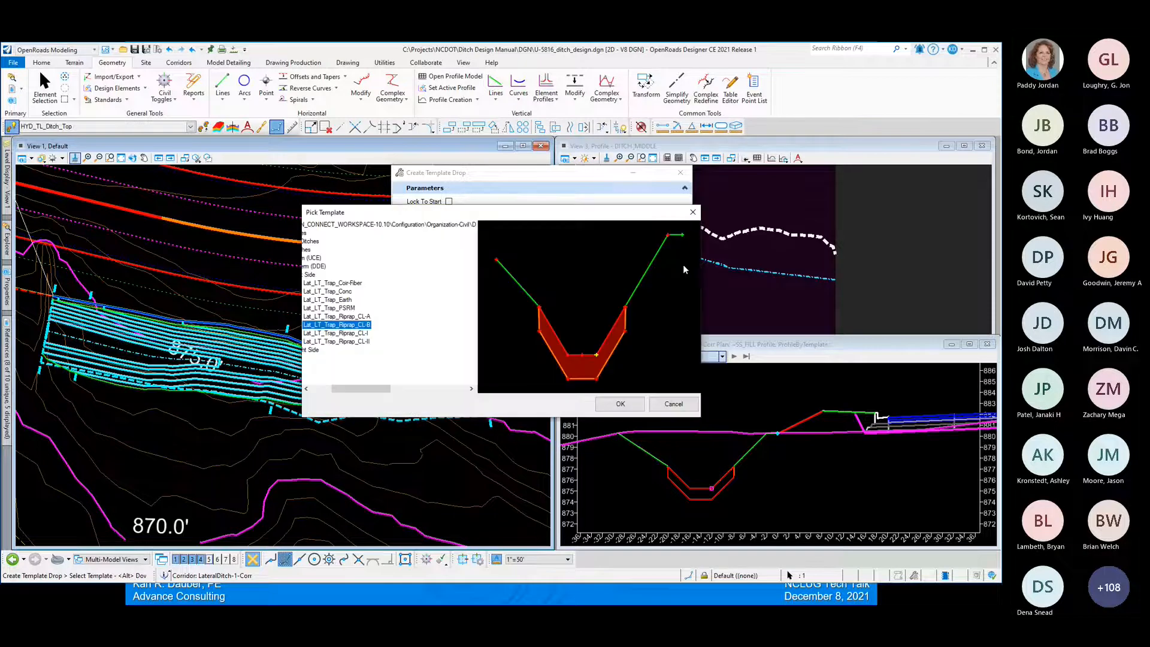
click(674, 404)
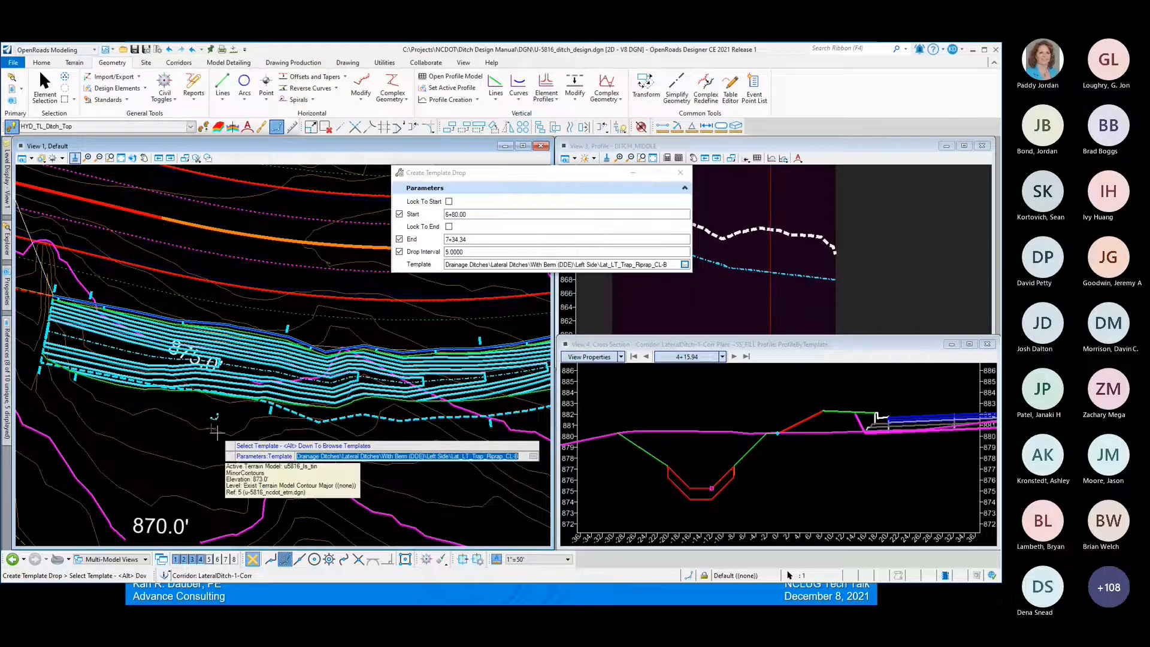
key(alt+Down)
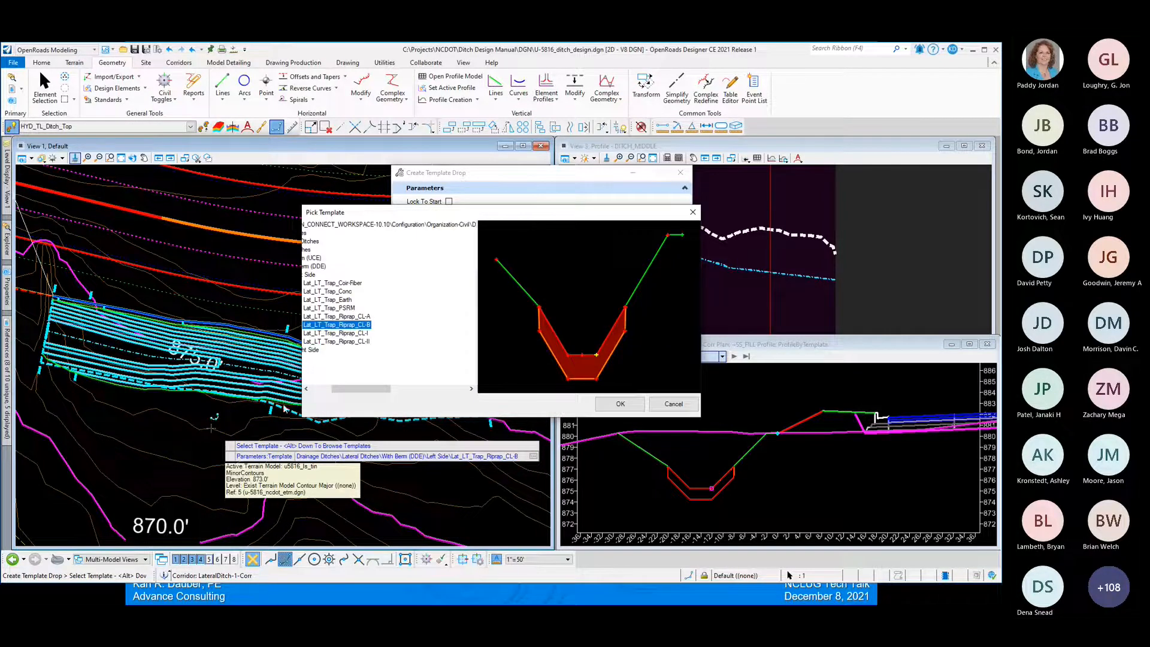
drag(338, 393, 317, 391)
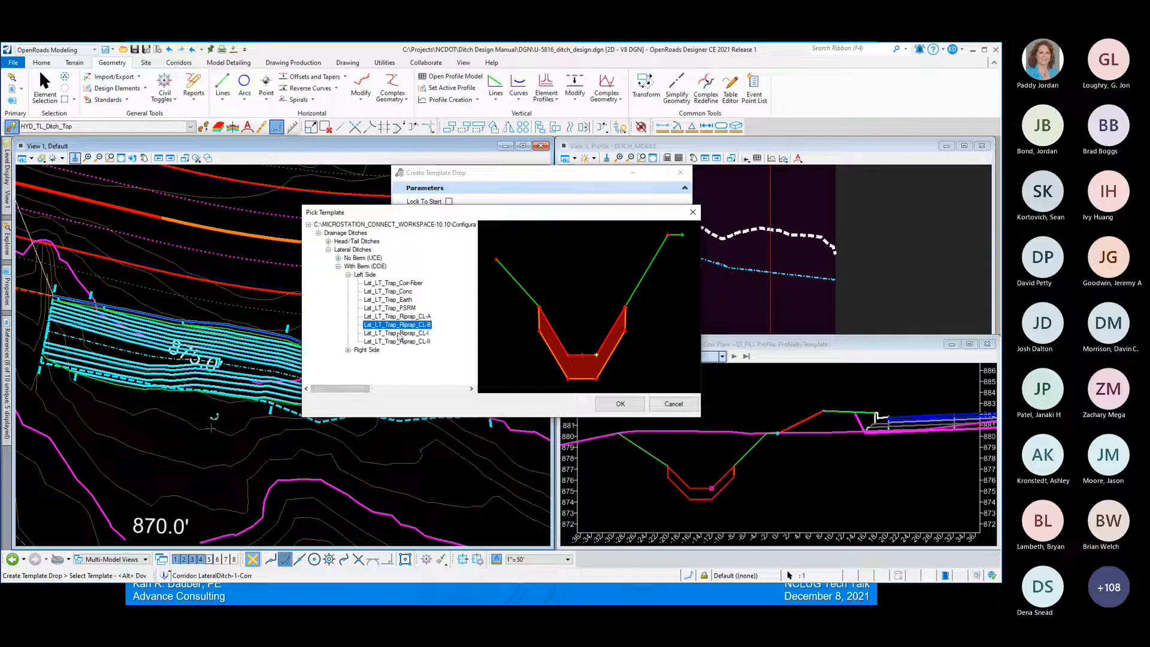
click(416, 341)
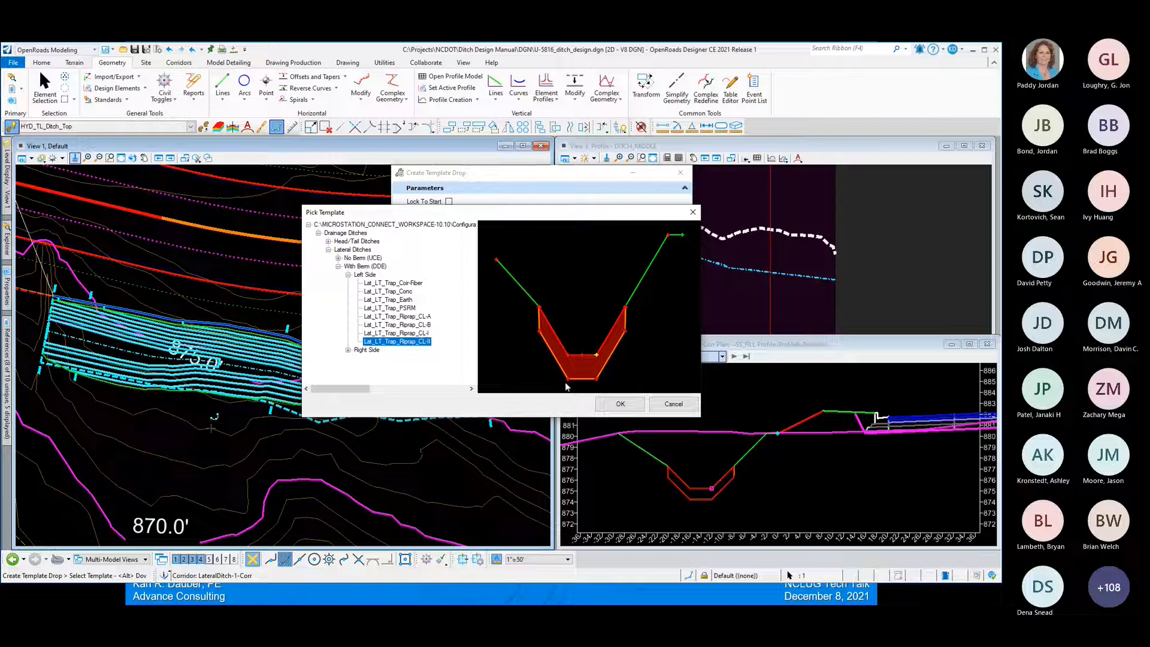
click(621, 404)
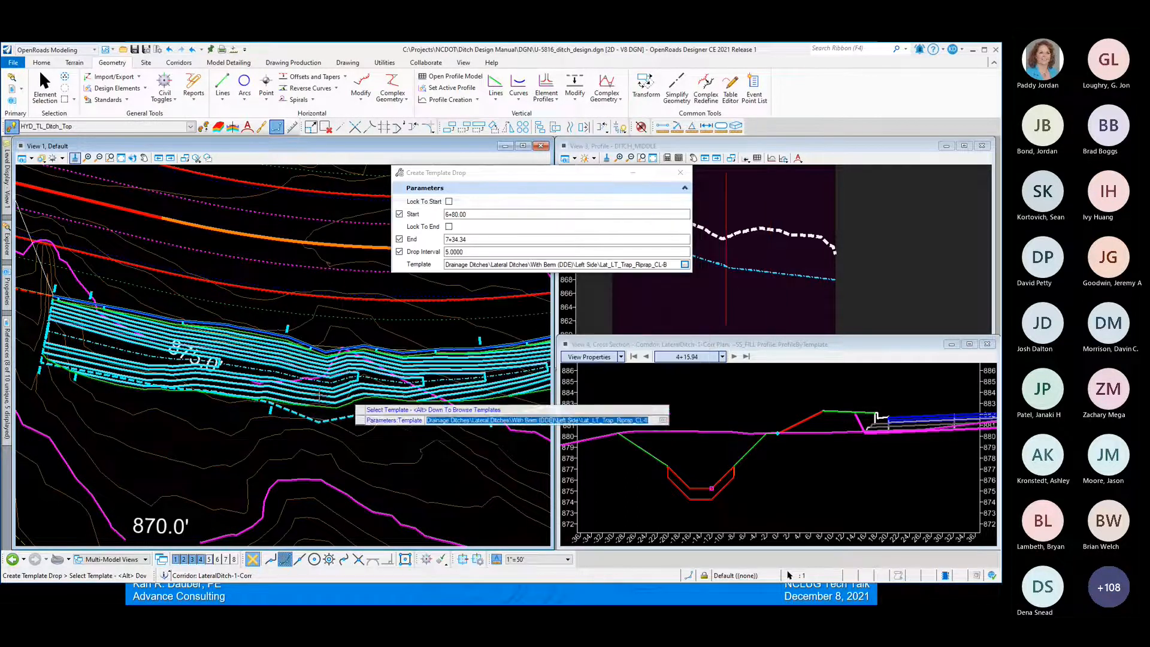
- Accept the template, station range and 5-foot drop interval to place the template drop on the corridor, then end the command
click(172, 405)
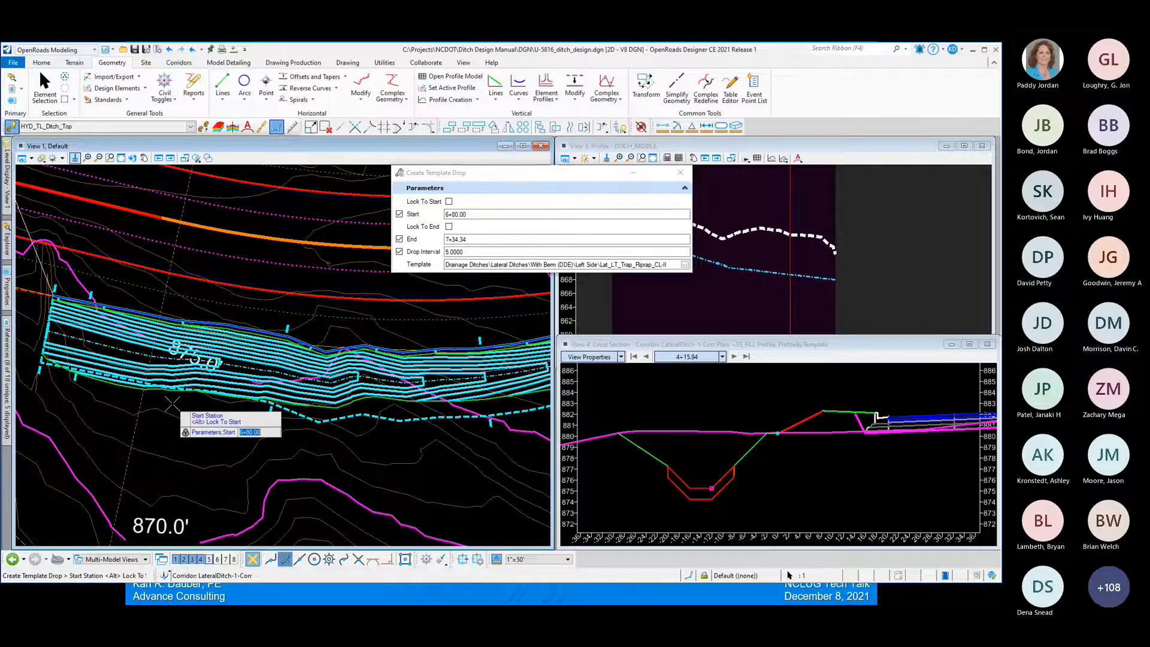
click(172, 404)
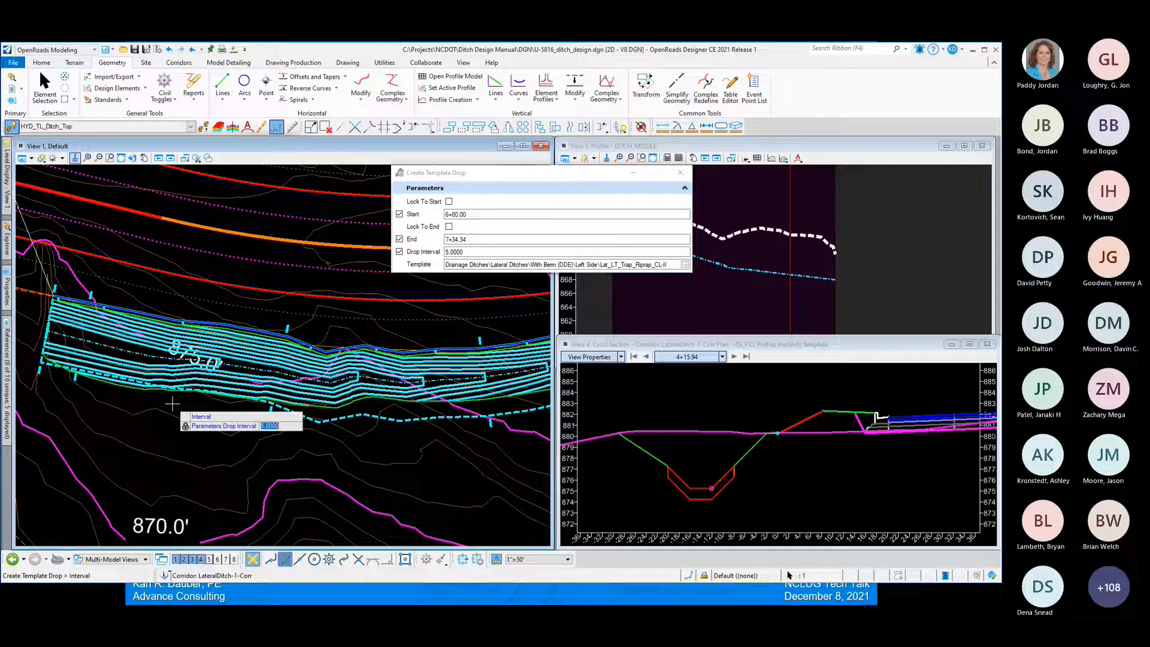
click(172, 405)
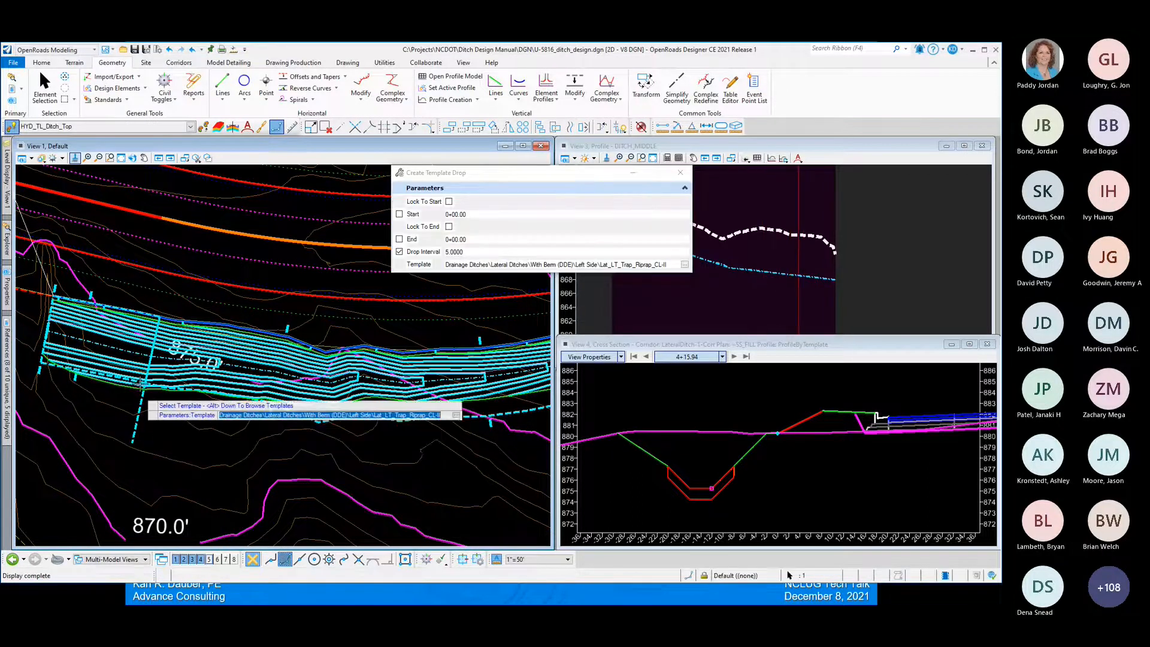
click(42, 90)
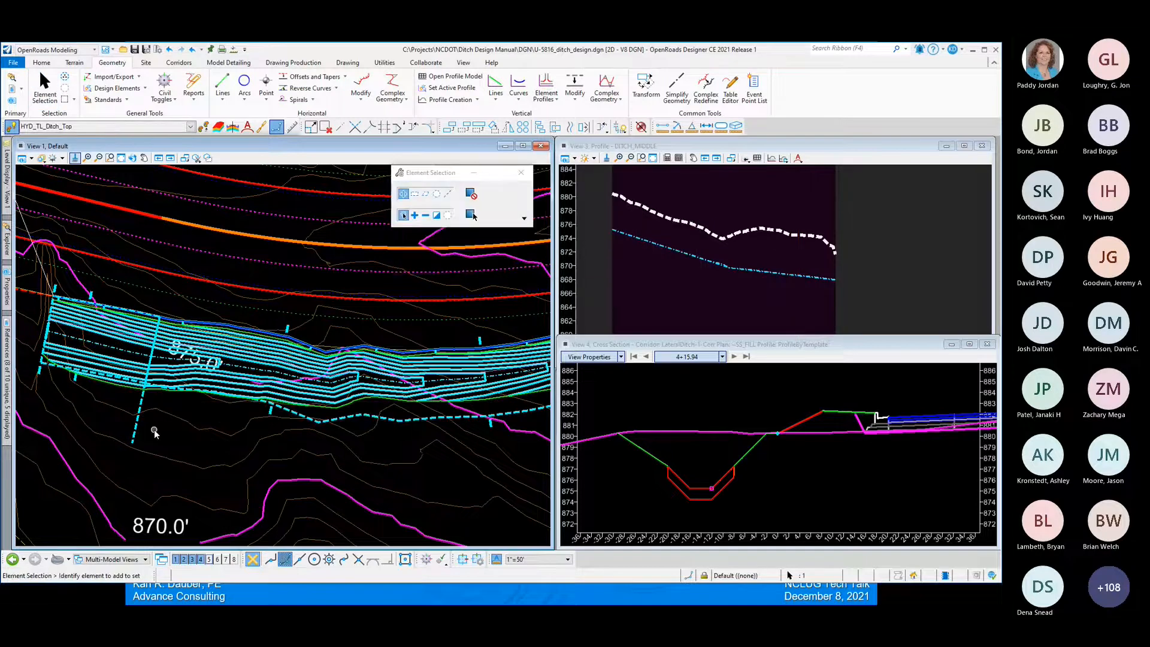
- Inspect the new template drop's properties and browse the templates available to replace its current one
click(154, 431)
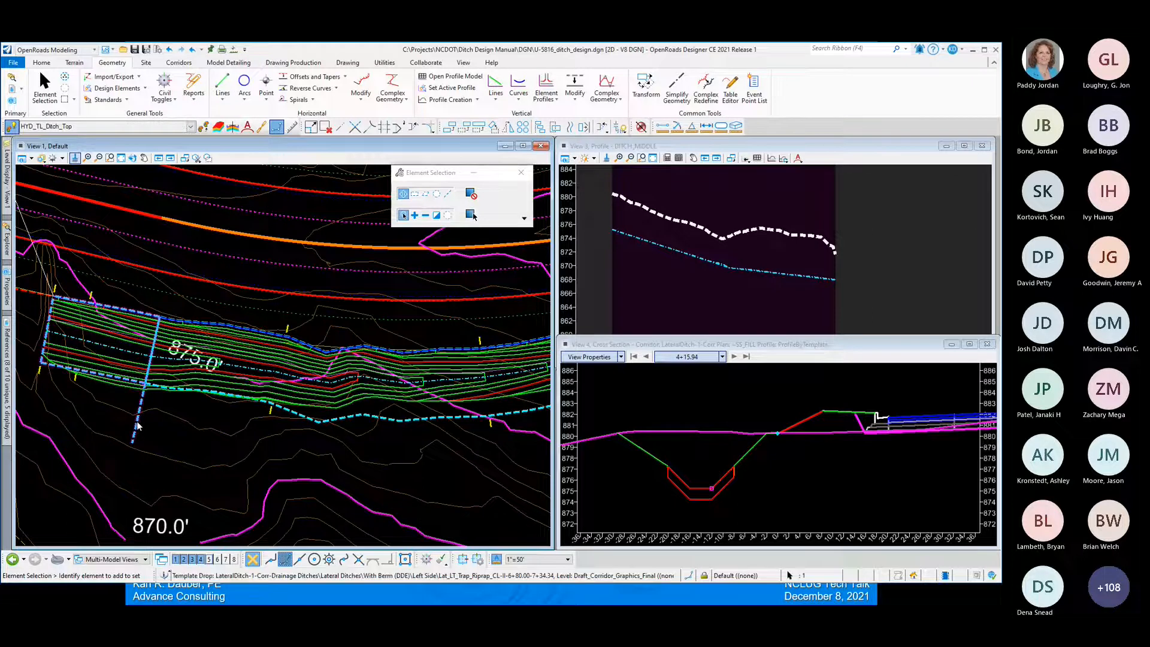
click(145, 425)
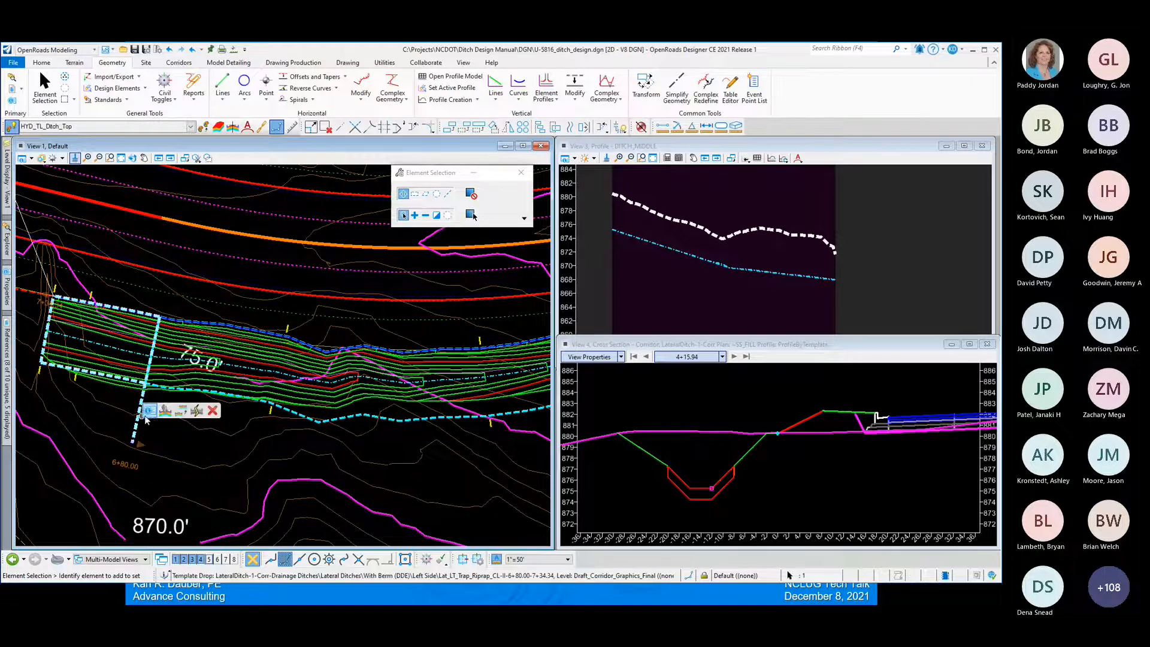
click(150, 412)
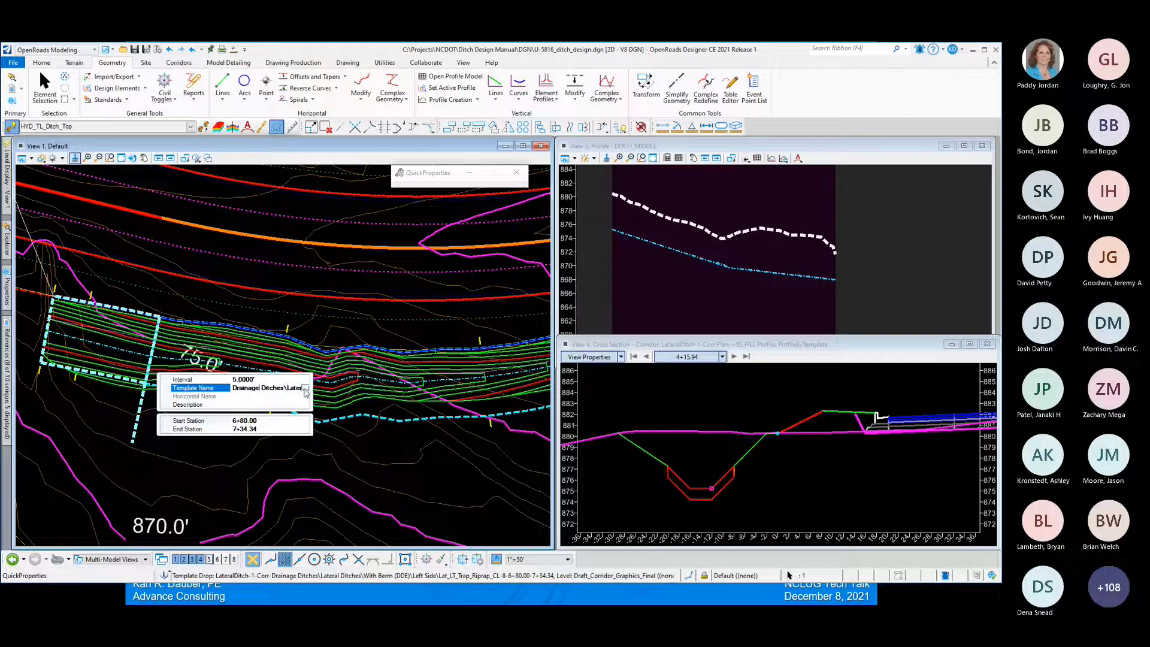
click(305, 390)
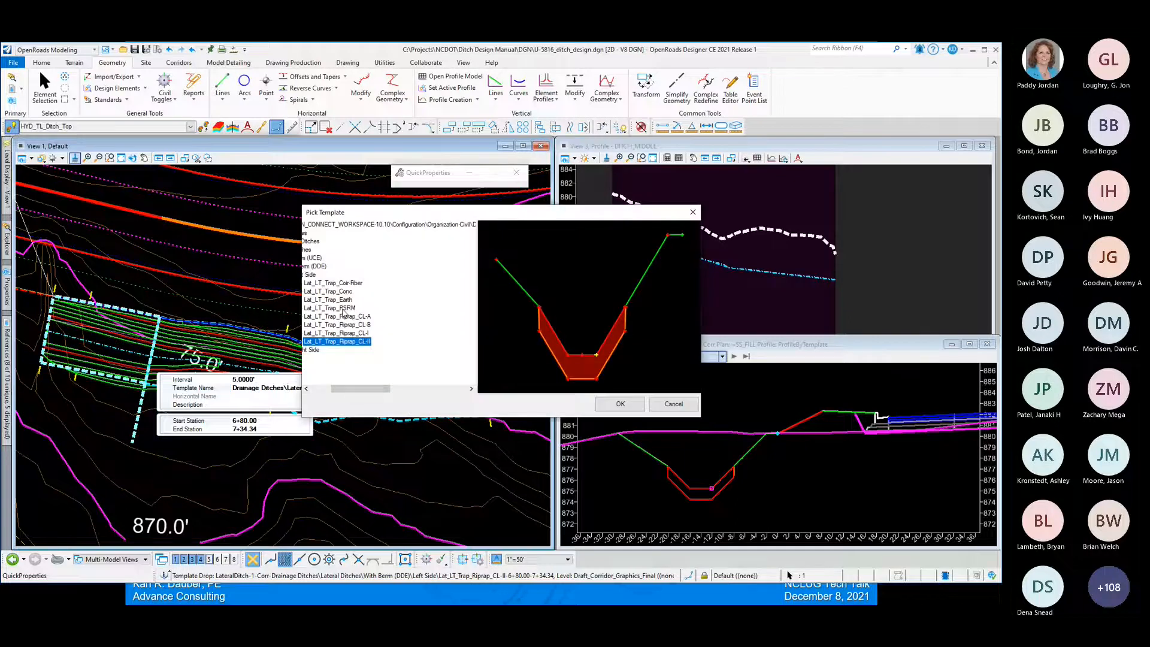
click(664, 408)
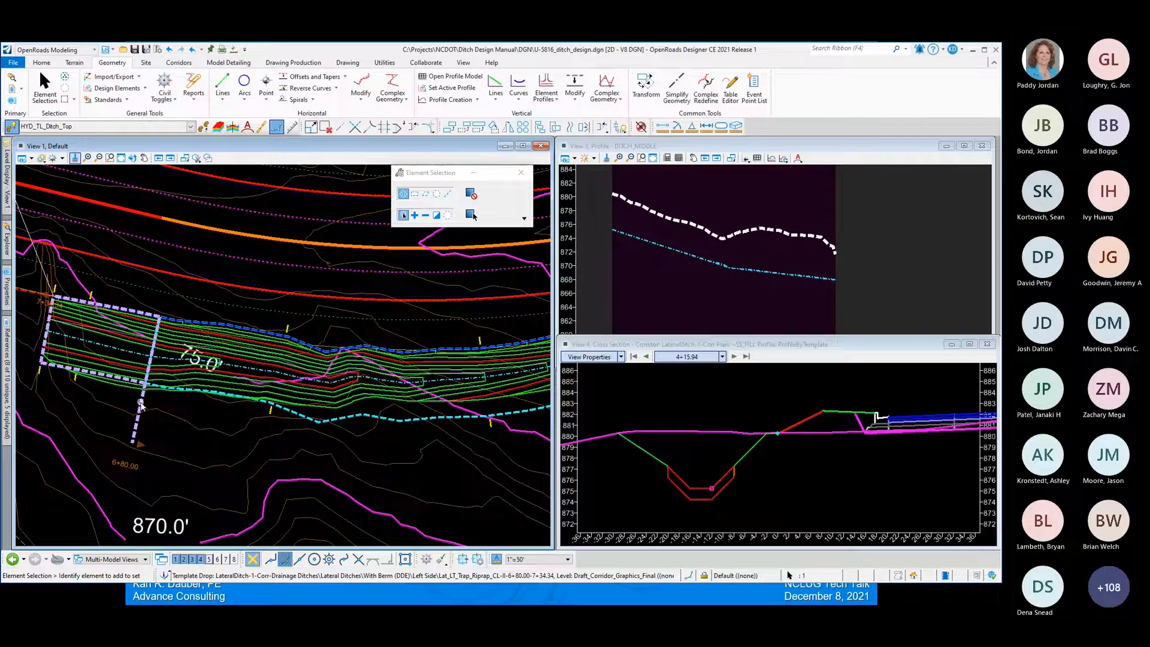
- Review the template drop's station range in its properties and open its start station label in plan for editing
click(137, 400)
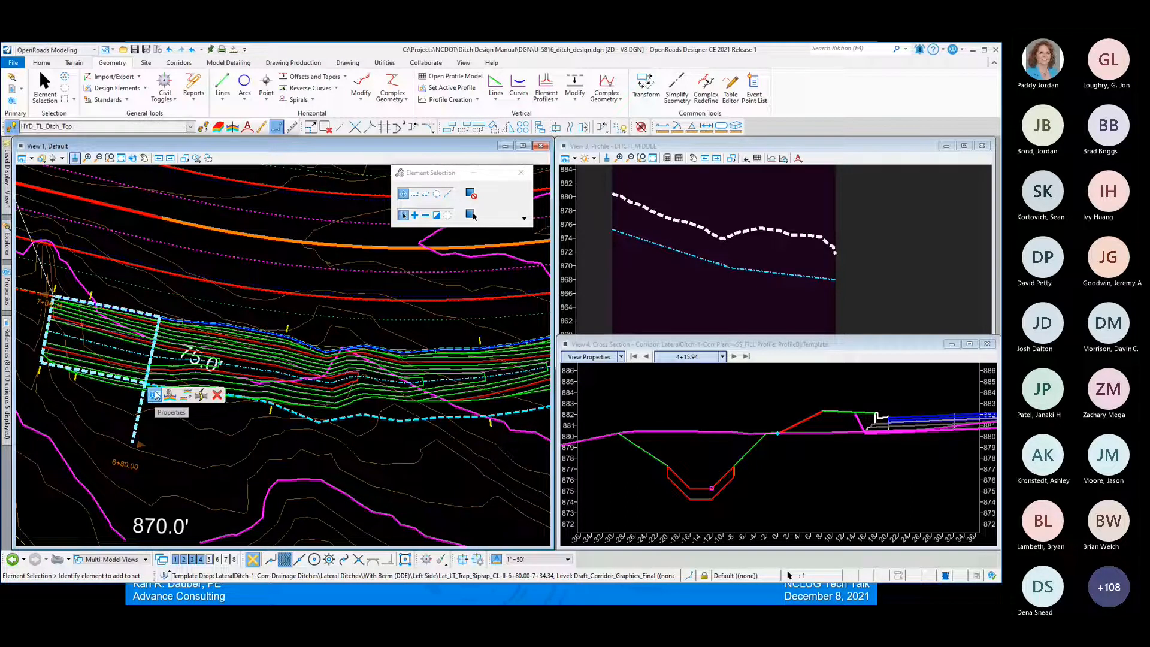
click(155, 395)
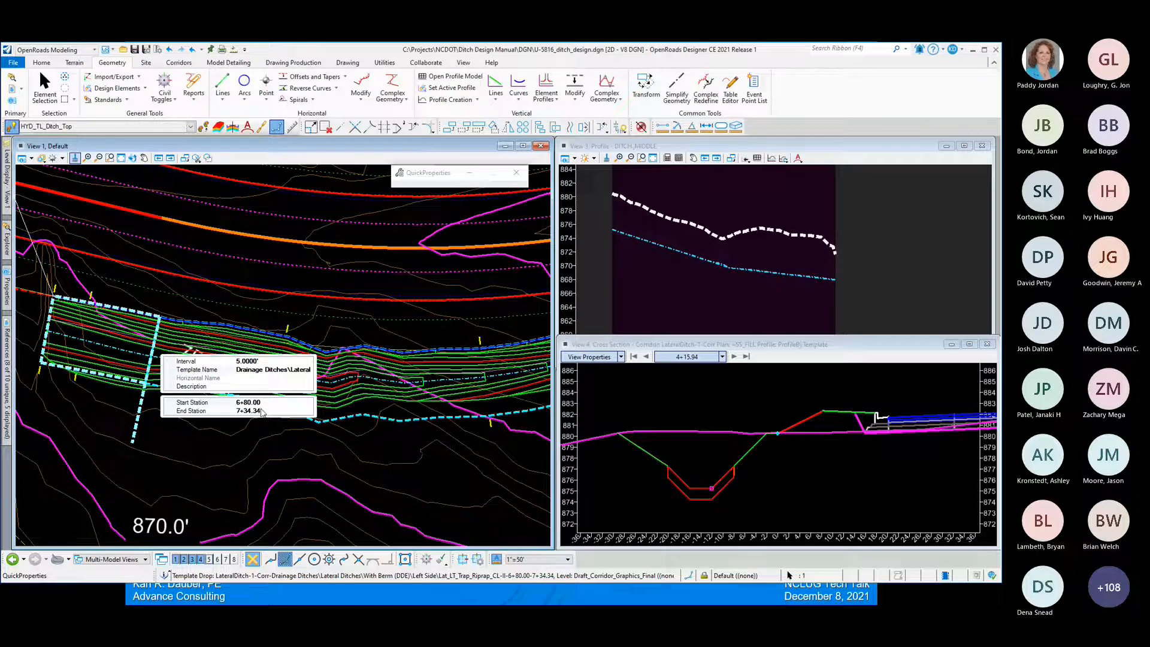
click(124, 465)
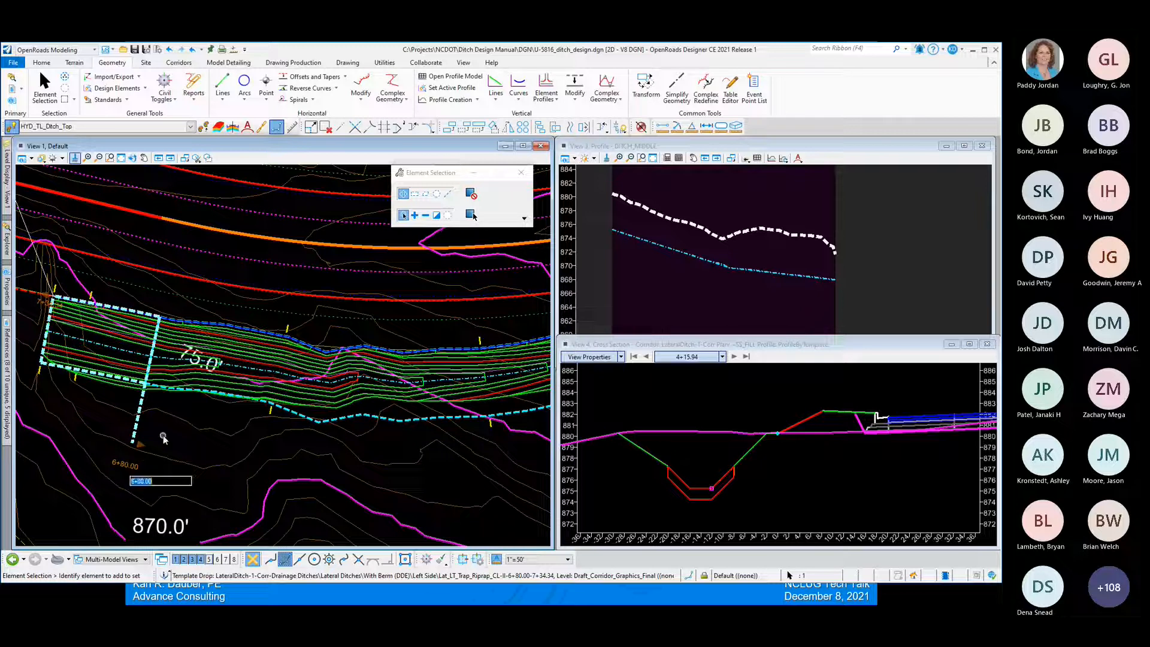
mouse_move(141, 444)
mouse_down()
mouse_move(240, 450)
mouse_move(181, 446)
mouse_move(204, 447)
mouse_move(172, 423)
mouse_move(144, 433)
mouse_up()
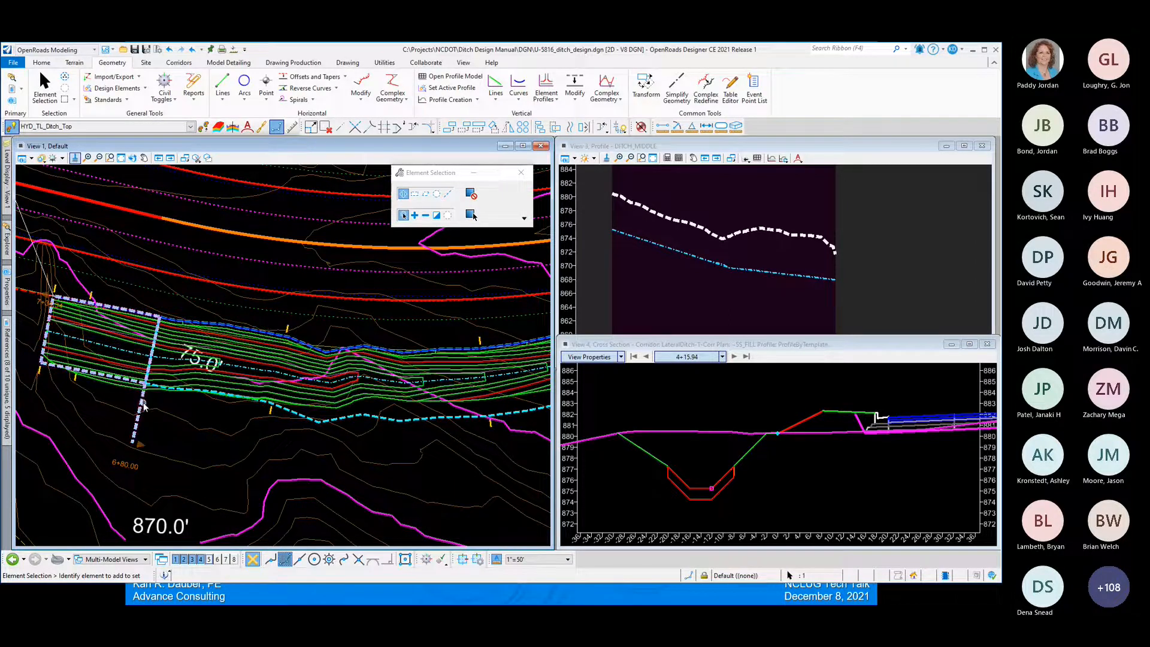
- Open the template drop's riprap ditch template in the template editor to examine it, then cancel the edit
mouse_move(142, 405)
mouse_move(136, 429)
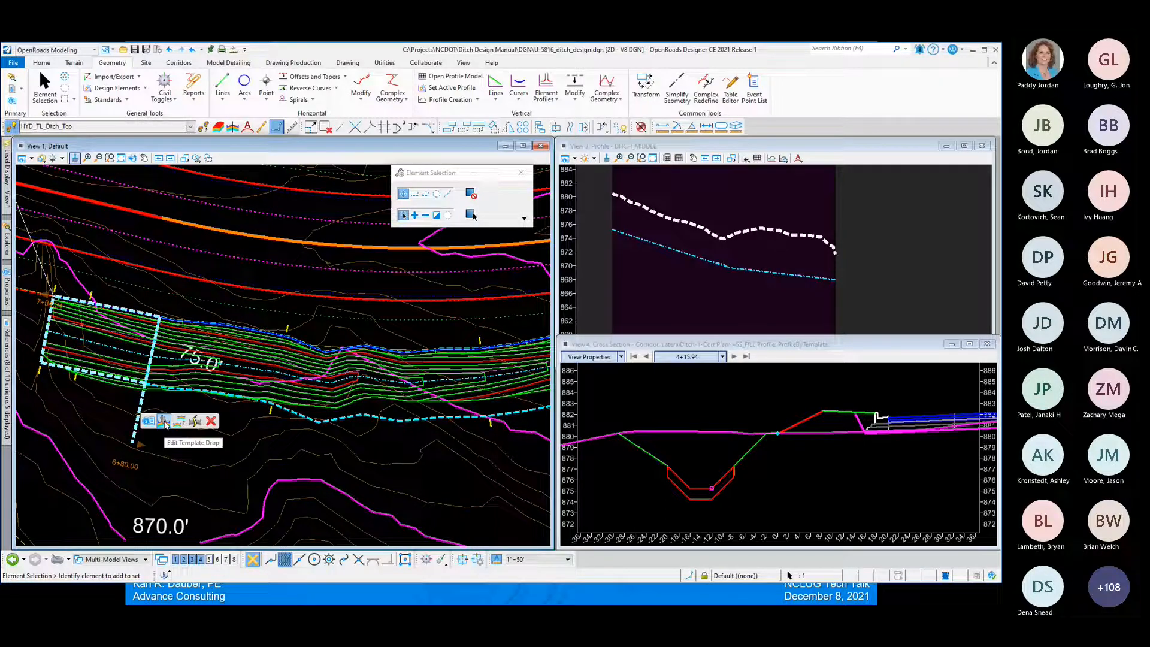
click(164, 422)
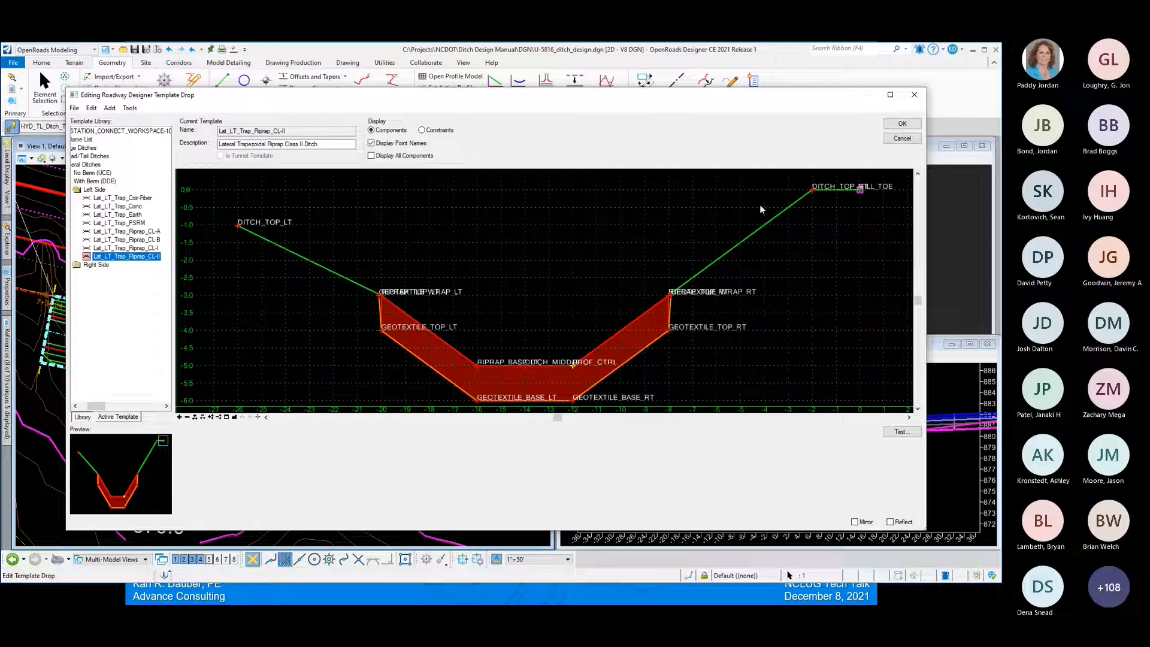
click(903, 138)
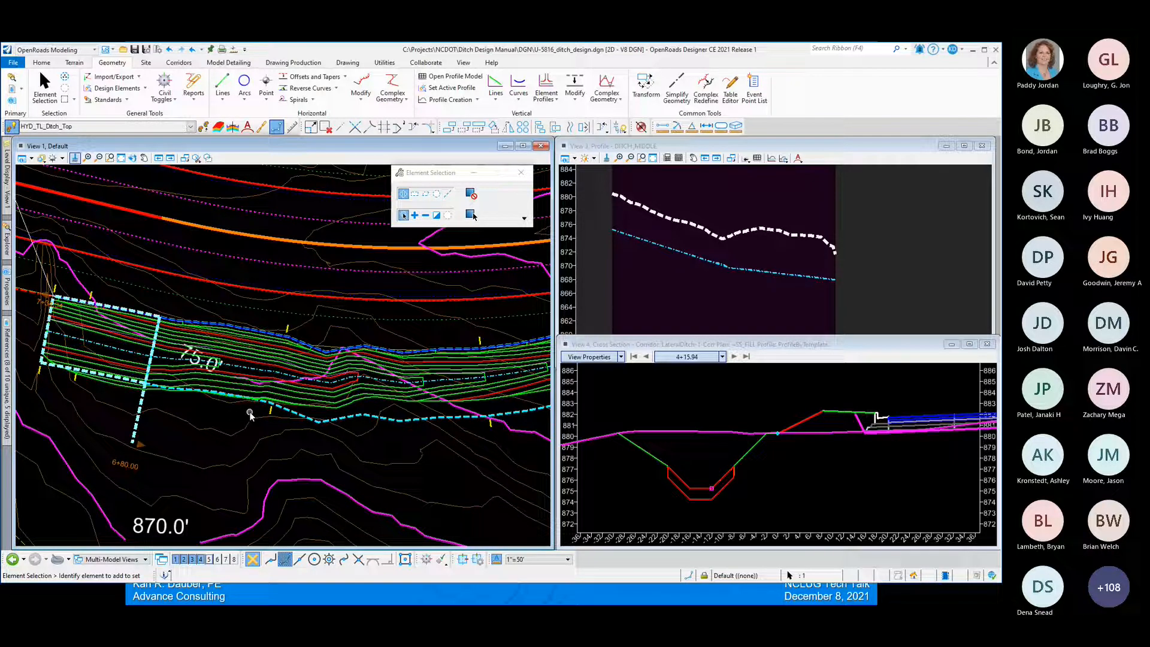
click(141, 427)
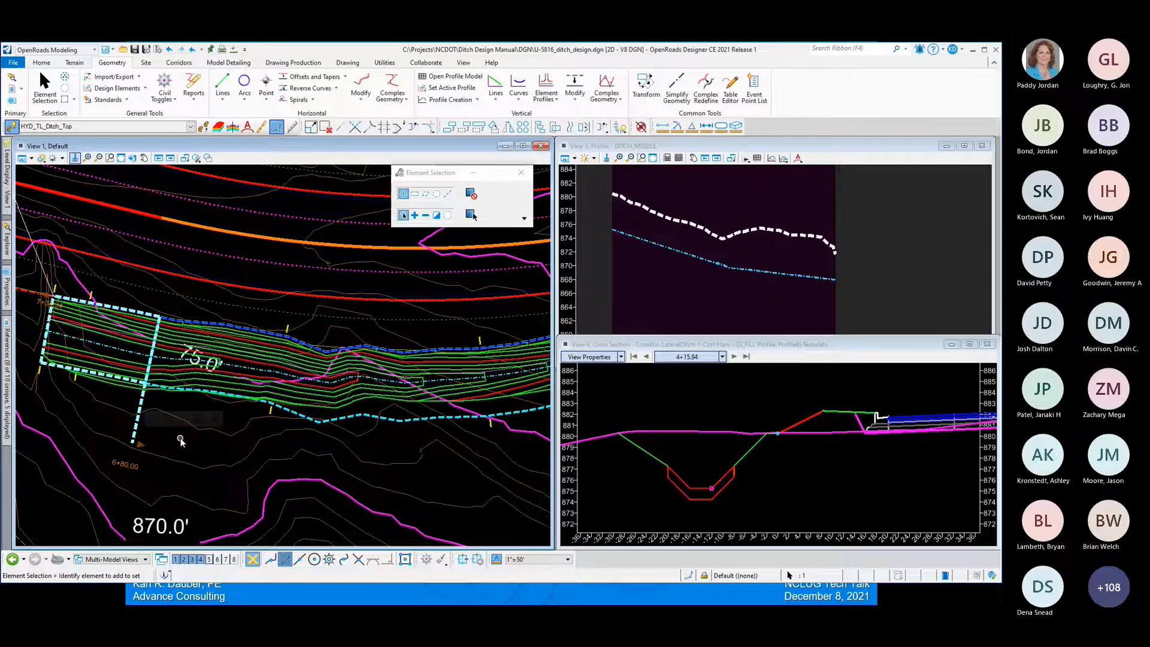
- Switch to the slideshow presentation and advance to the Further Questions slide
key(alt+Tab)
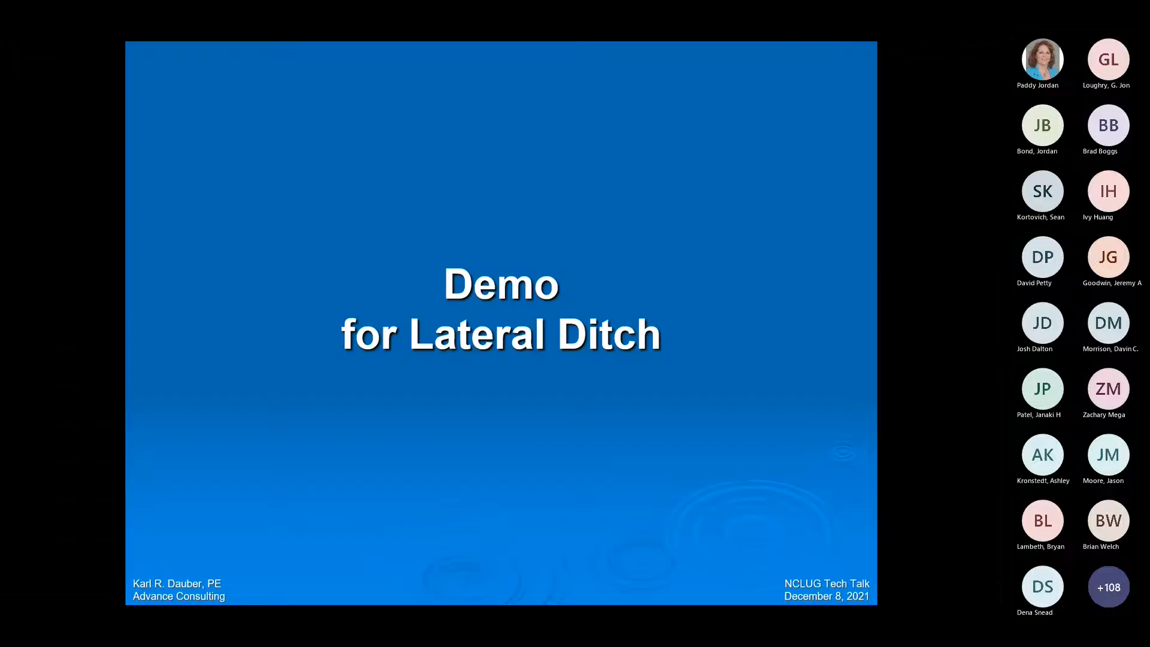
key(Right)
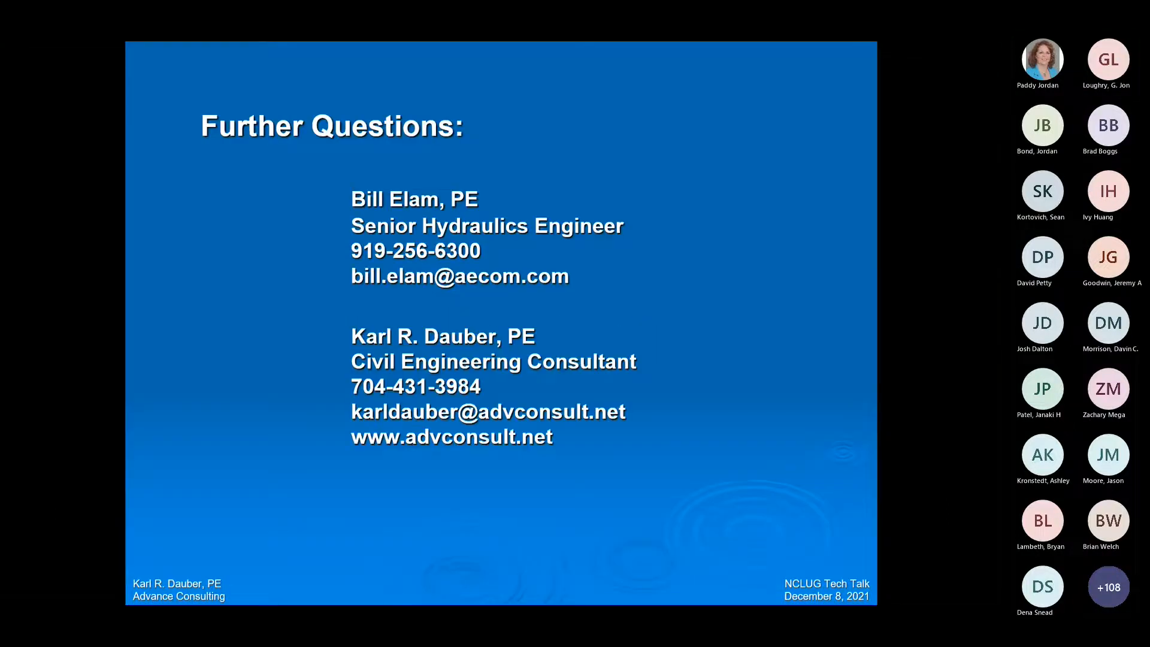
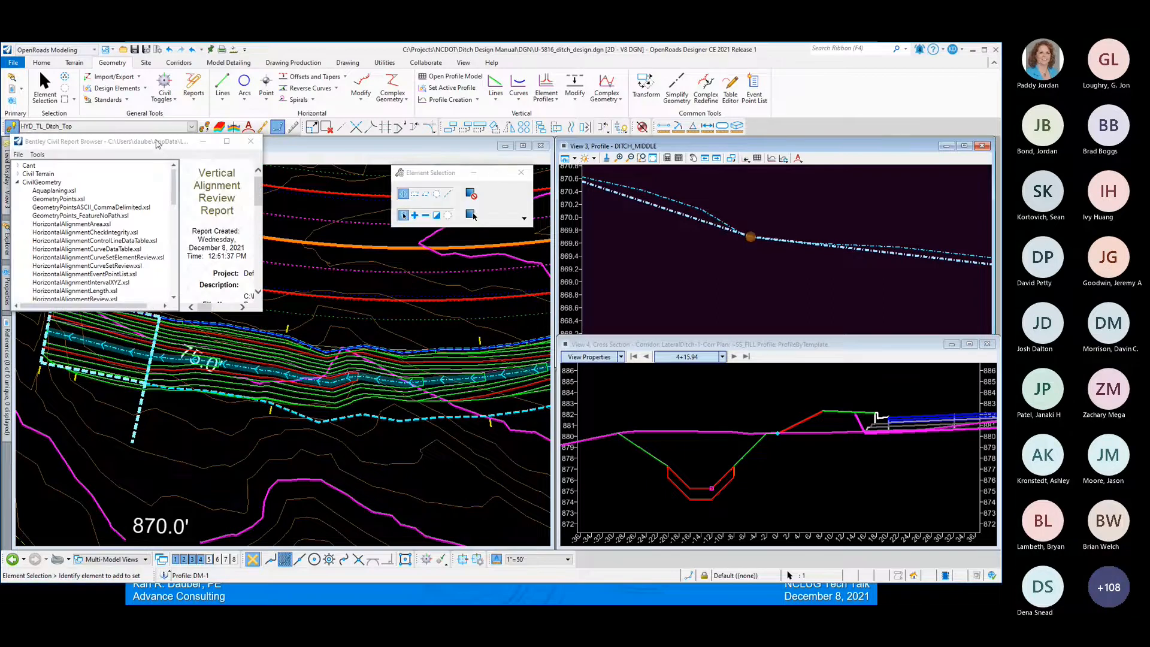
- Enlarge the Vertical Alignment Review Report for DITCH_MIDDLE, review its save formats and available report styles, then close it
drag(157, 142, 564, 184)
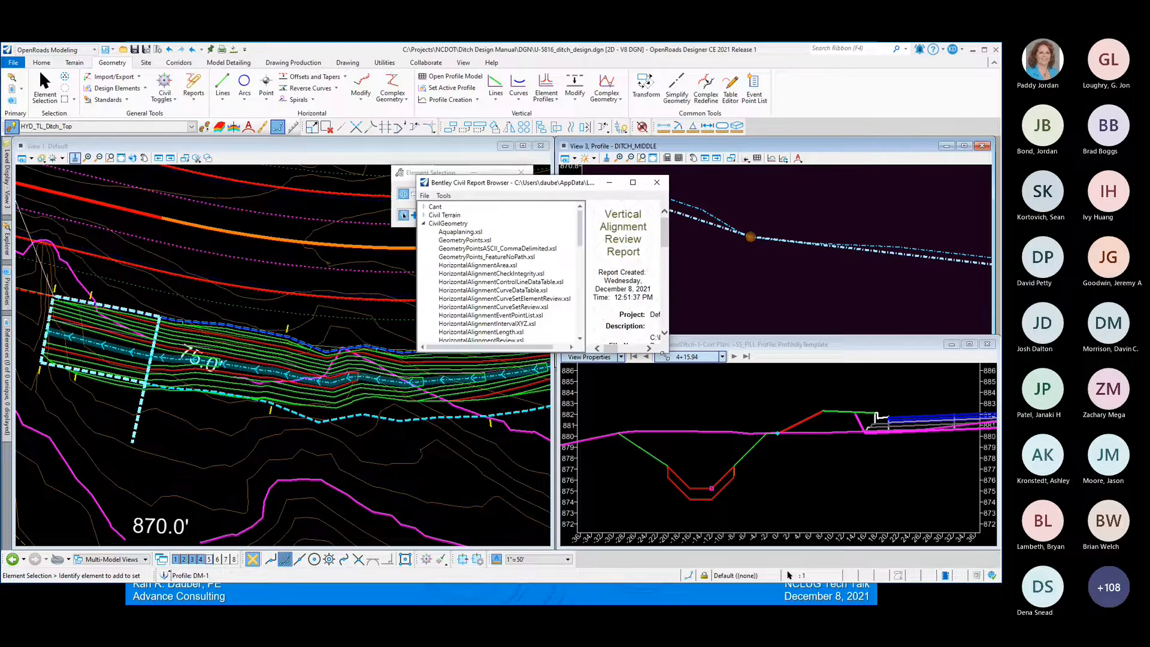
drag(666, 352, 816, 440)
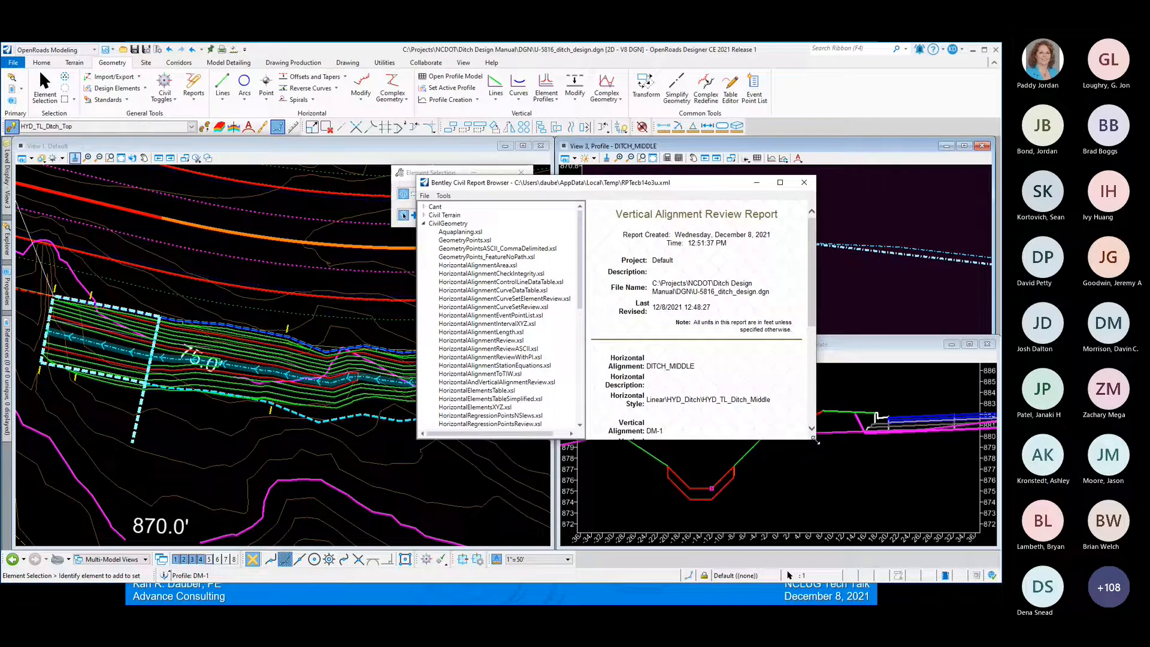
click(424, 196)
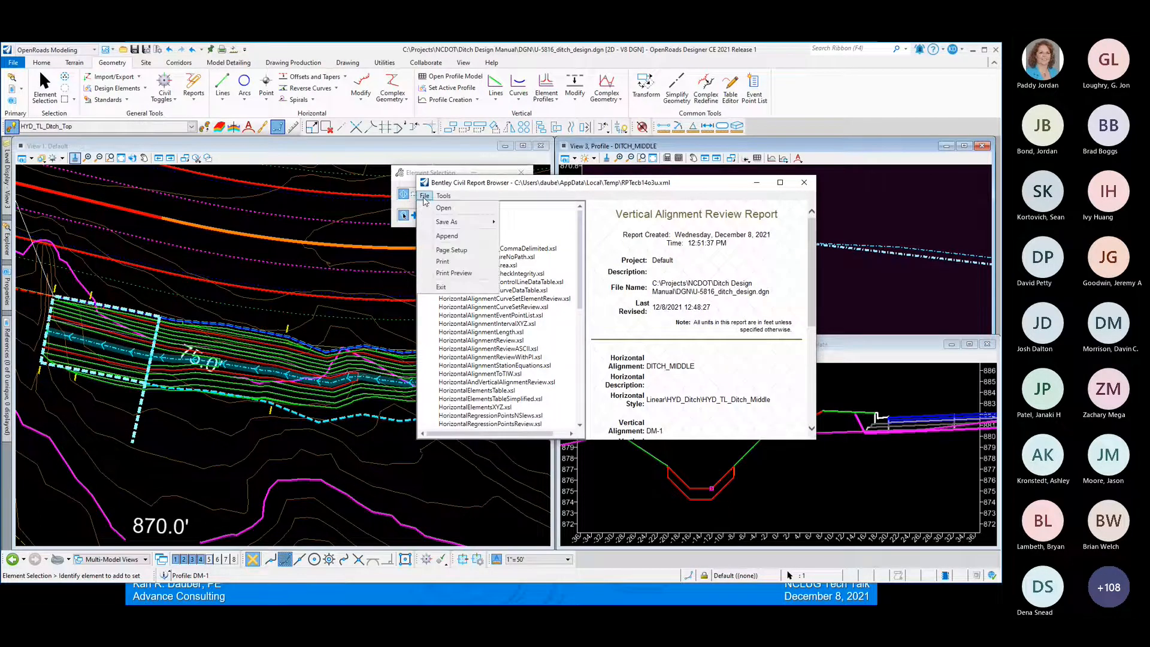
mouse_move(446, 223)
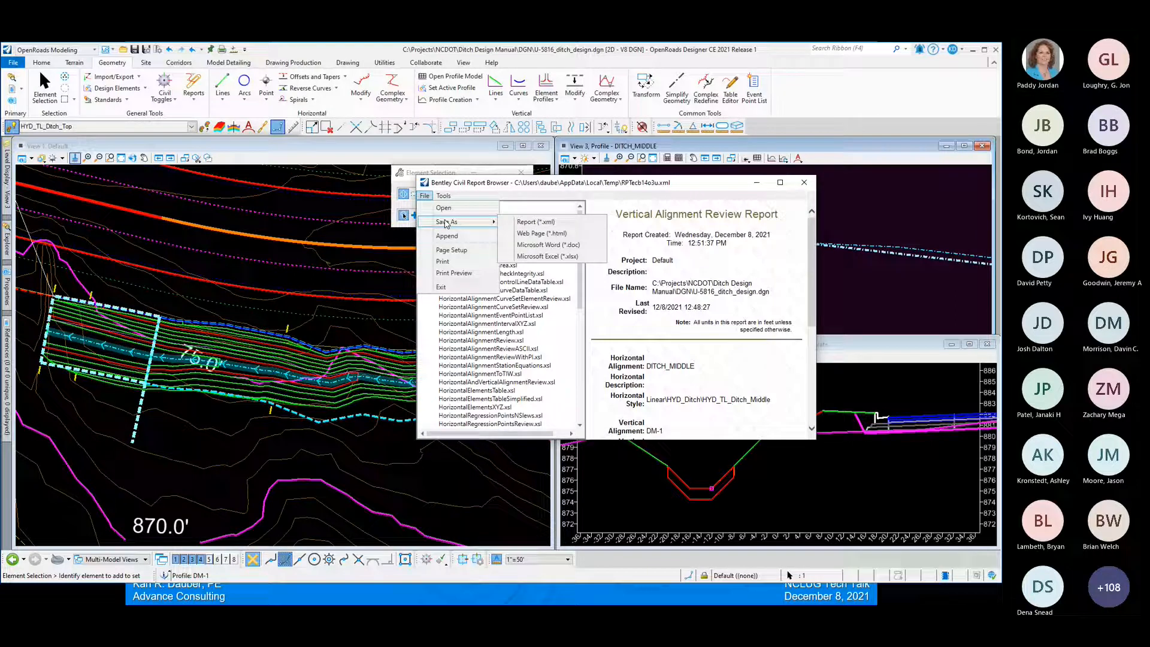
drag(581, 304, 580, 338)
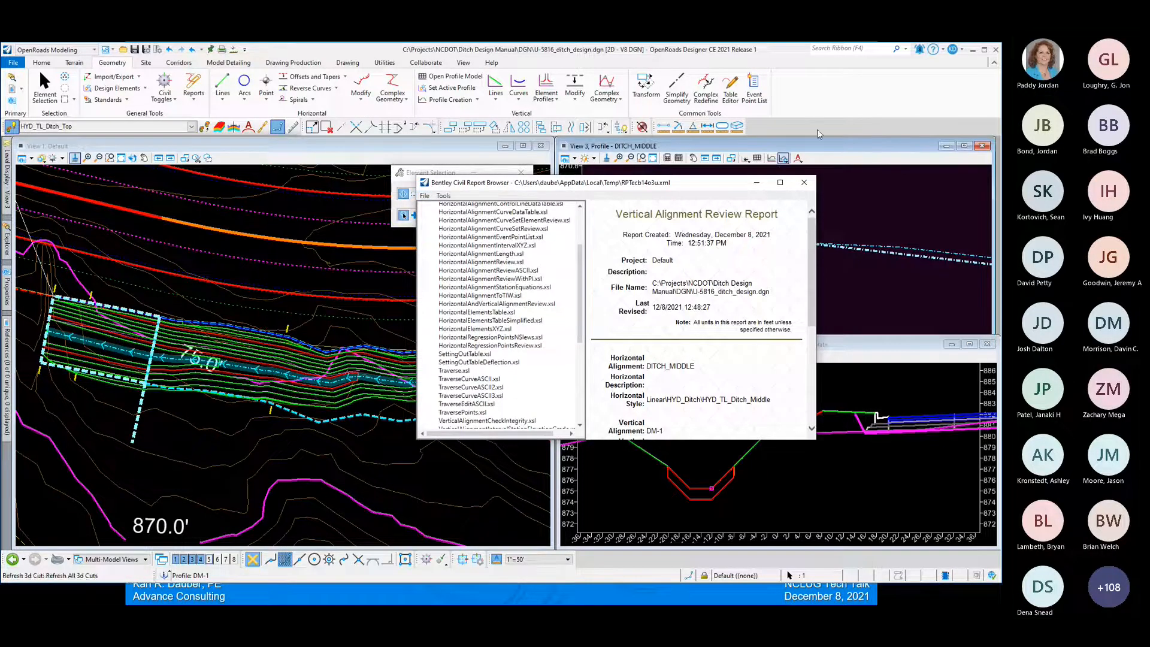
click(806, 182)
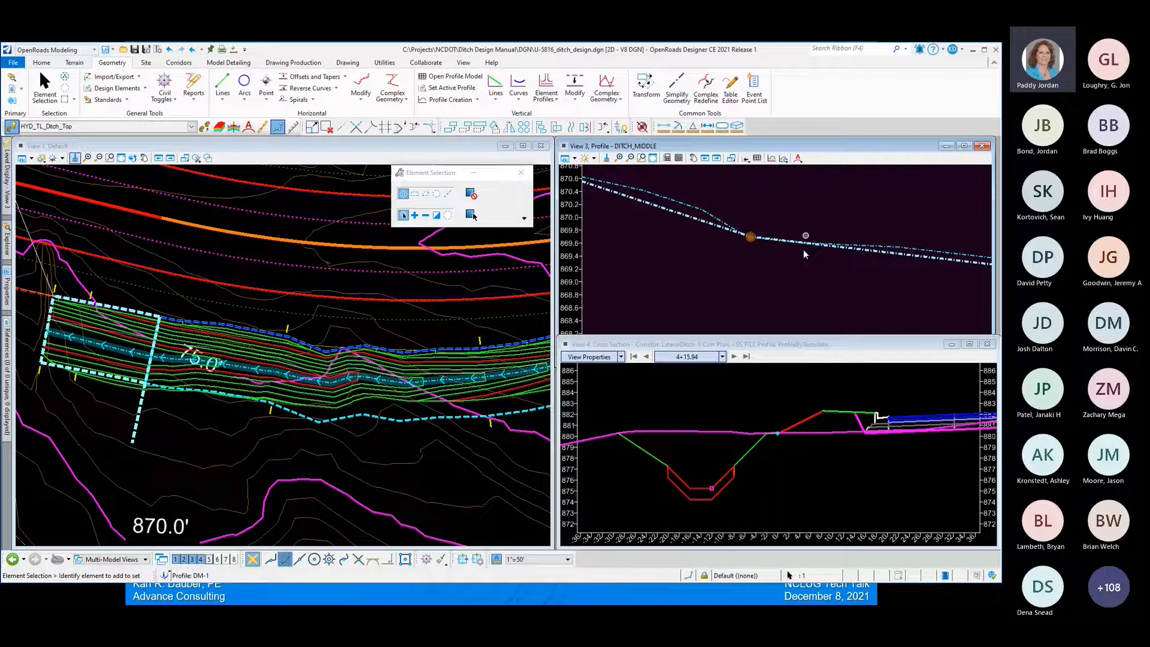
- Set the station of the grade break in the DITCH_MIDDLE profile to 170
click(740, 274)
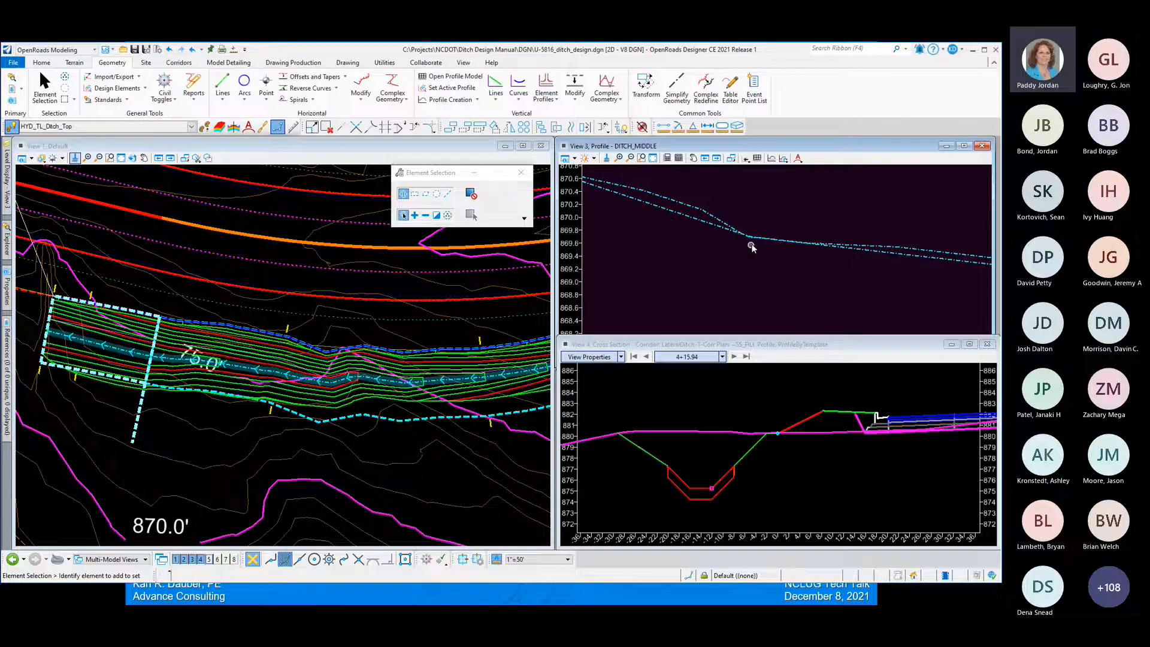
click(710, 223)
scroll(738, 270, down, 3)
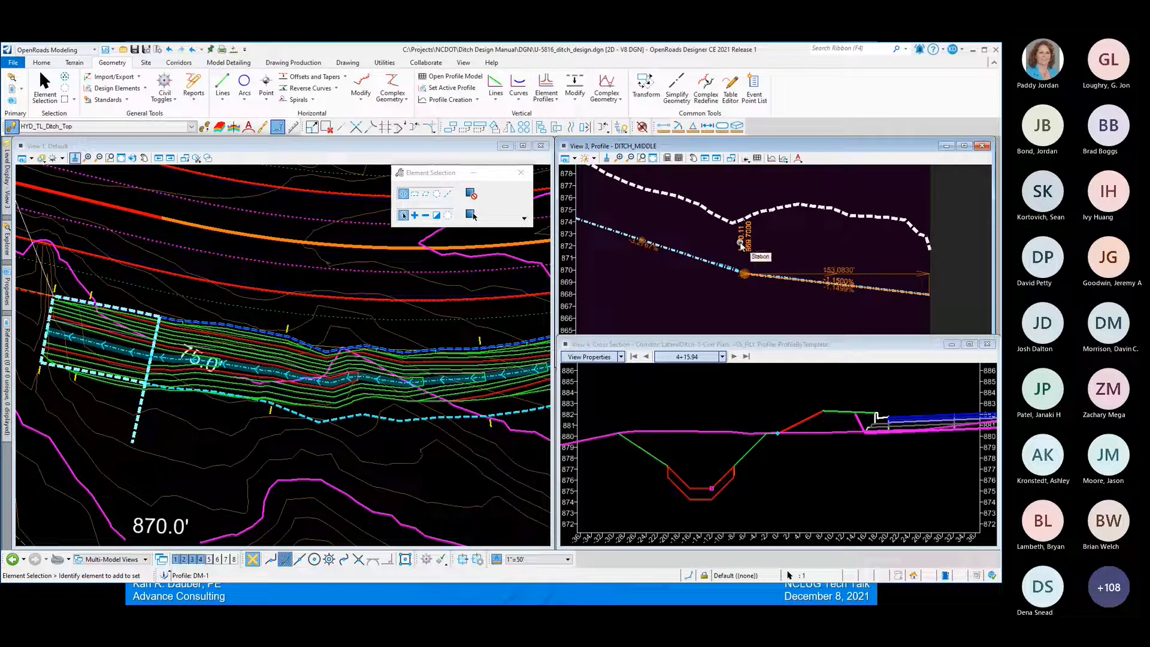
click(741, 246)
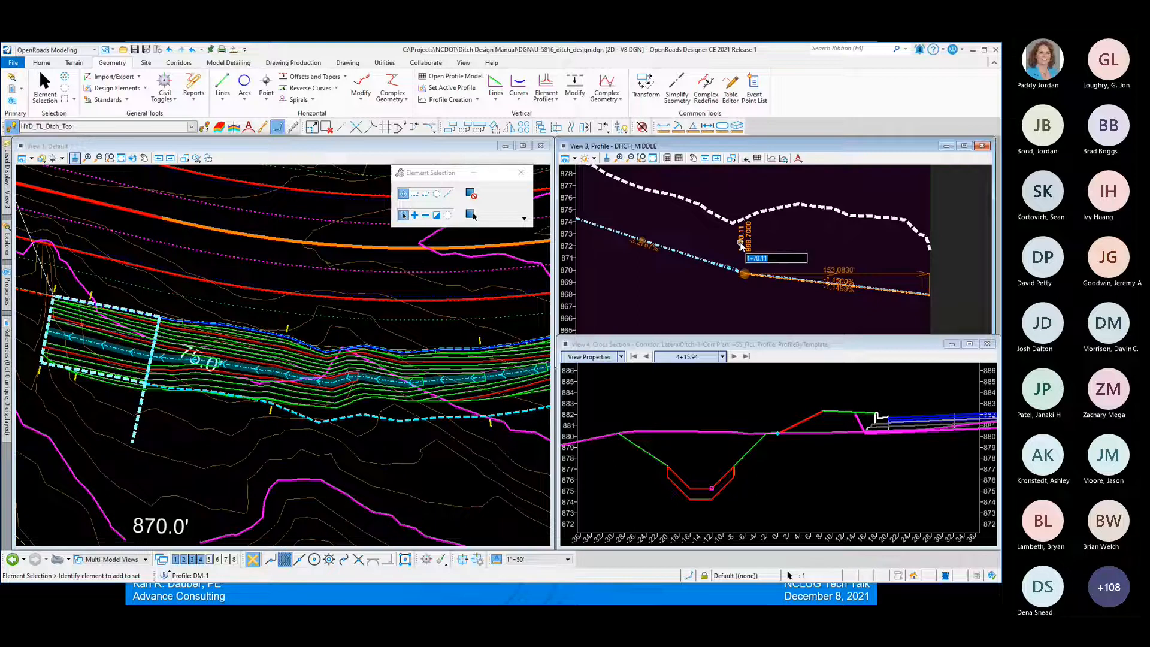
text(170)
key(Return)
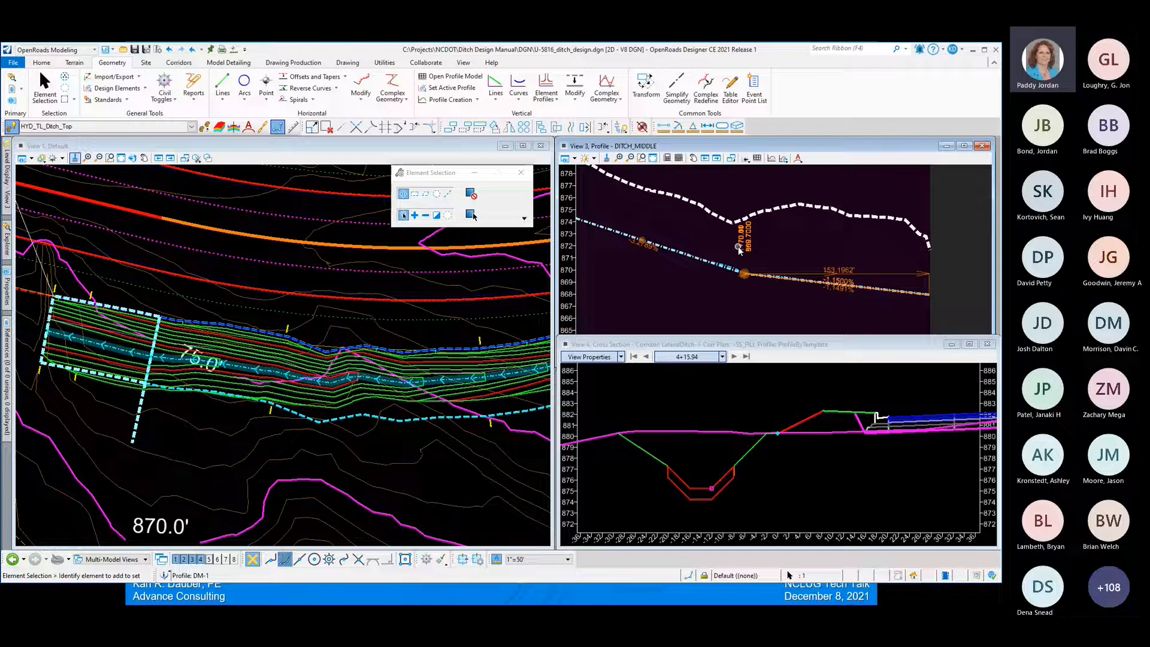
click(727, 287)
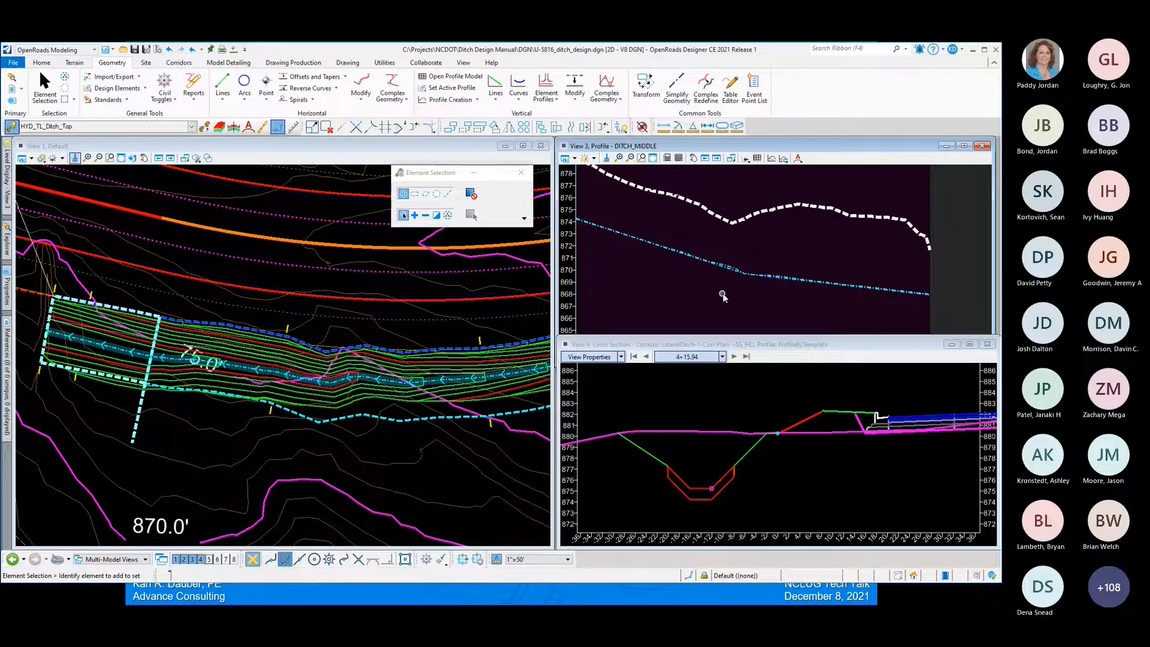
- Examine the ditch middle line in plan, the slopes and lengths of its profile segments, and the ditch bottom in the cross section
scroll(219, 434, down, 3)
scroll(452, 390, up, 4)
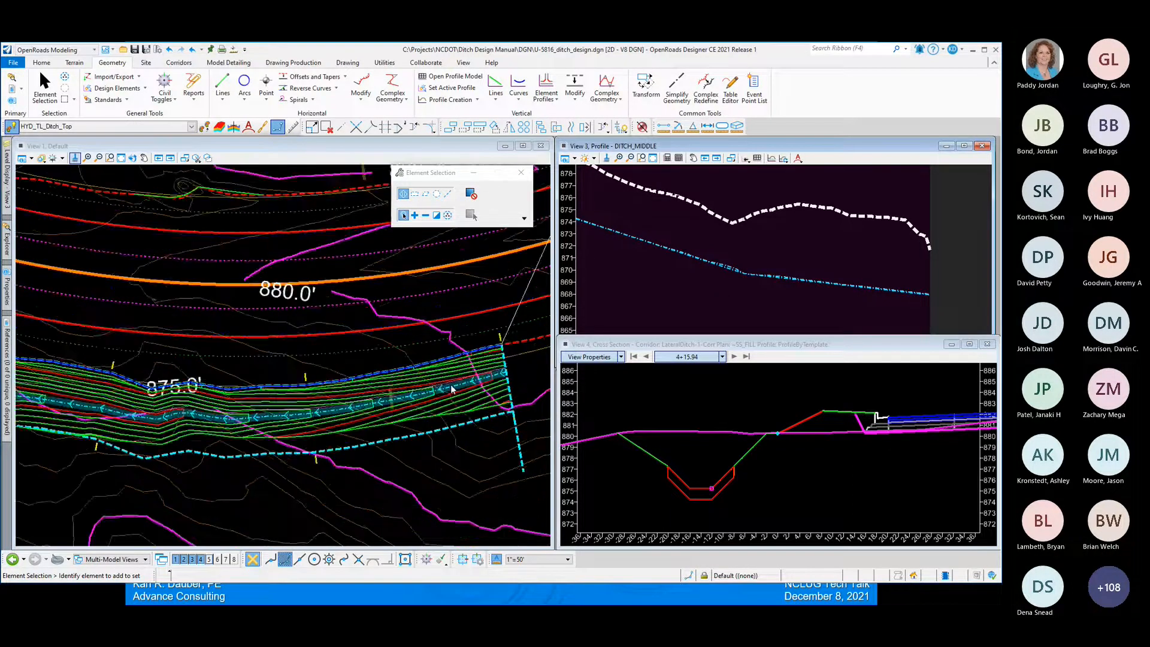
scroll(452, 389, up, 3)
click(416, 374)
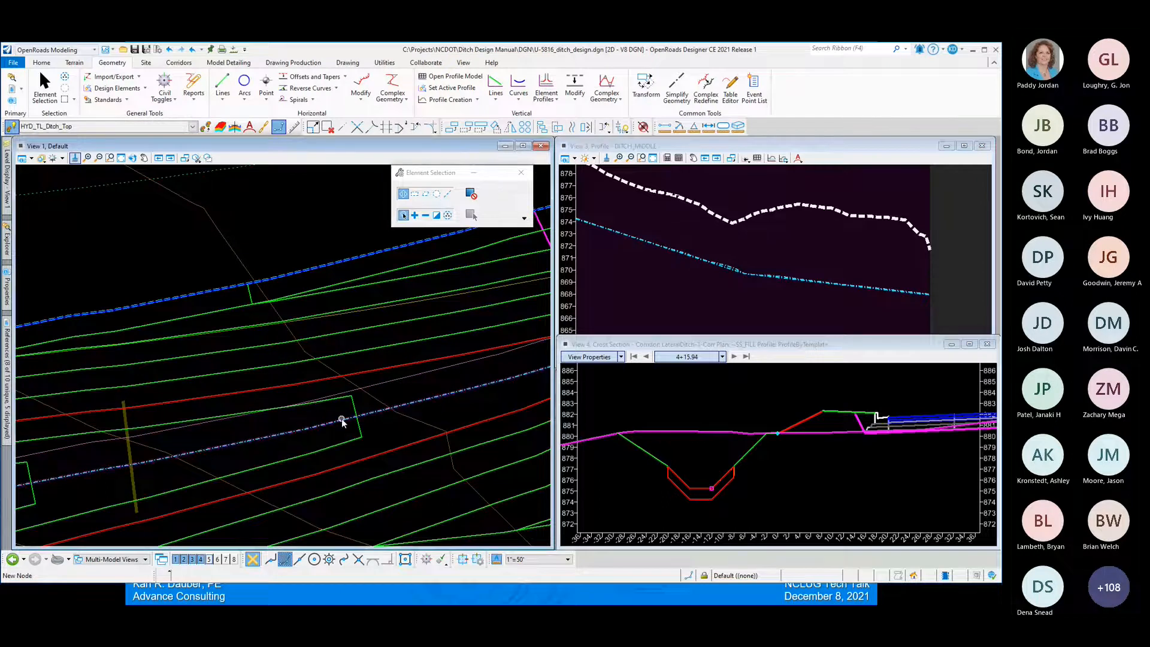
mouse_move(426, 401)
scroll(346, 426, down, 2)
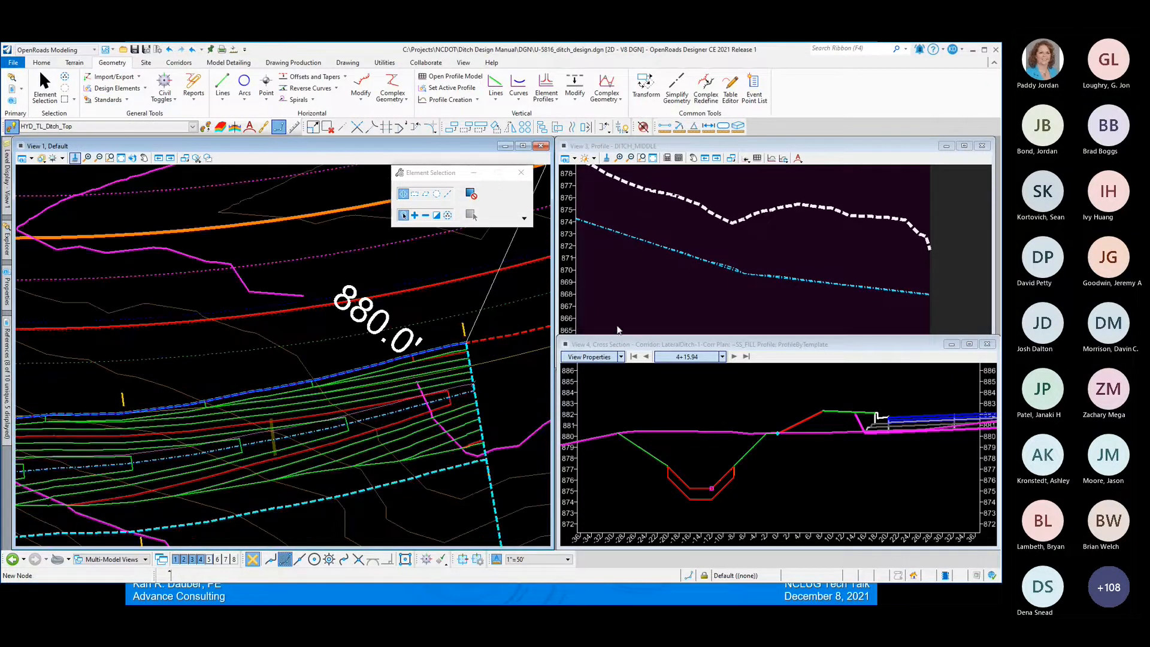
click(732, 274)
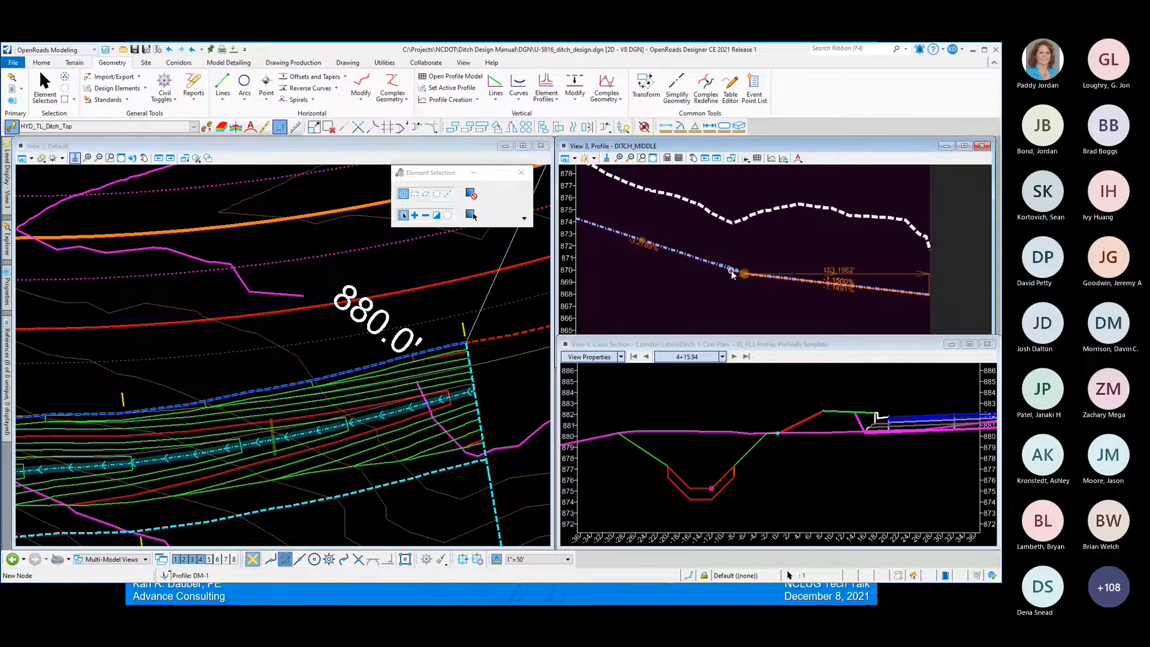
mouse_move(749, 275)
scroll(862, 305, down, 2)
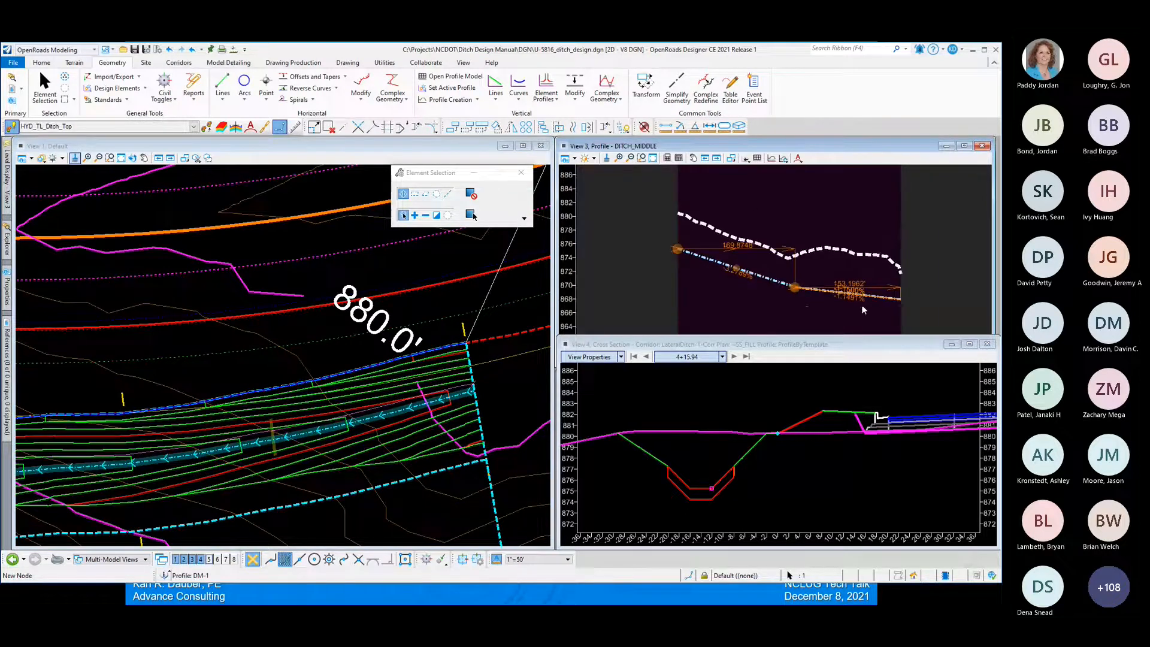
scroll(786, 307, up, 2)
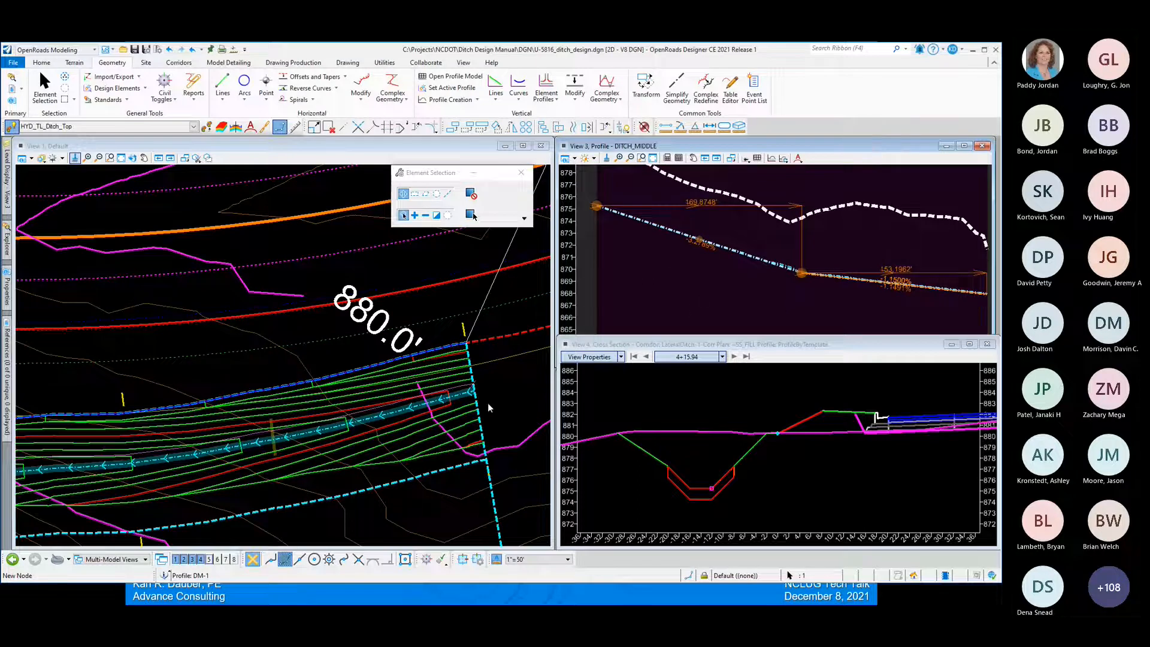
click(713, 411)
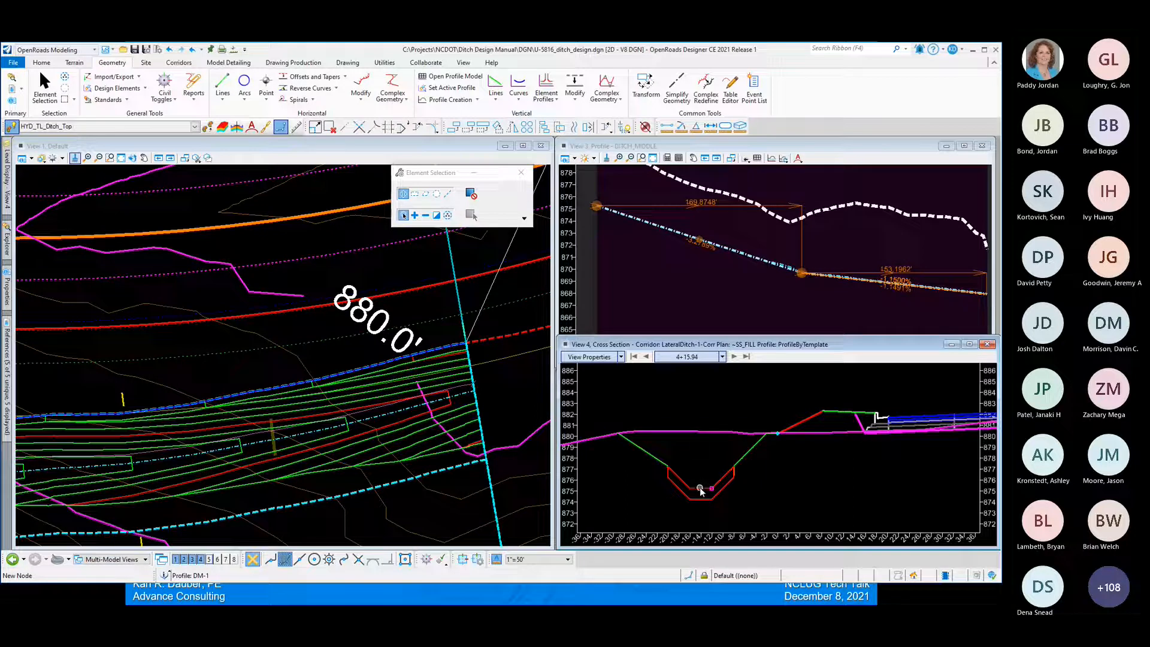
mouse_move(702, 493)
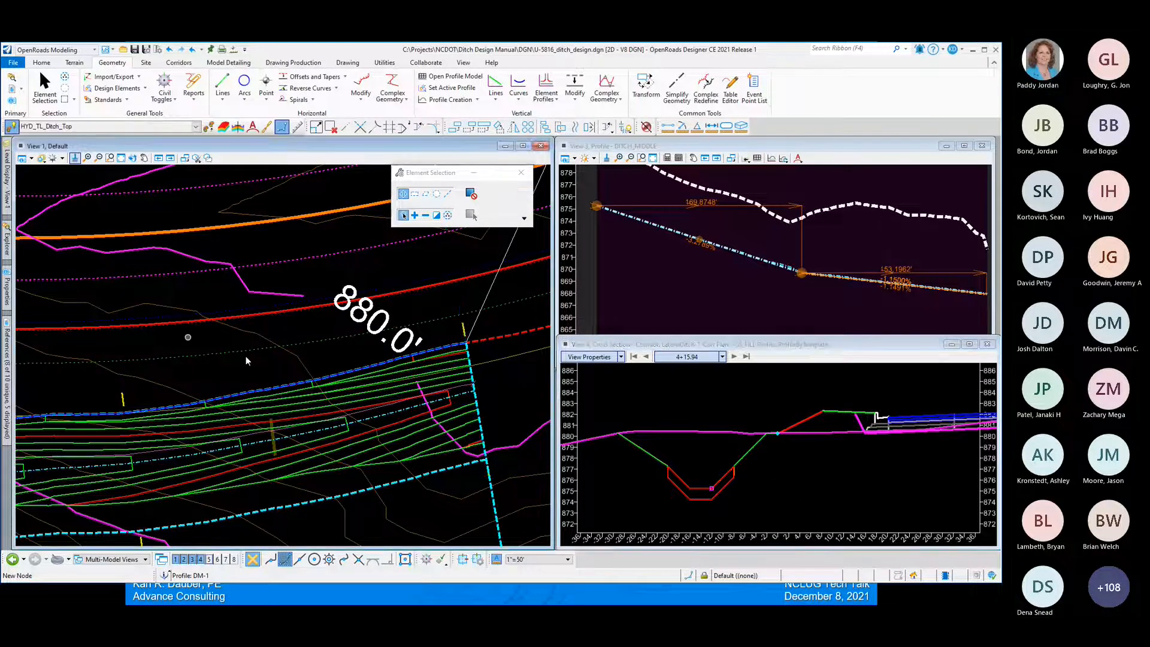
- Use Analyze Point on the roadway centerline to read the station, offset and elevation at the upstream end of the ditch middle line
scroll(245, 356, down, 3)
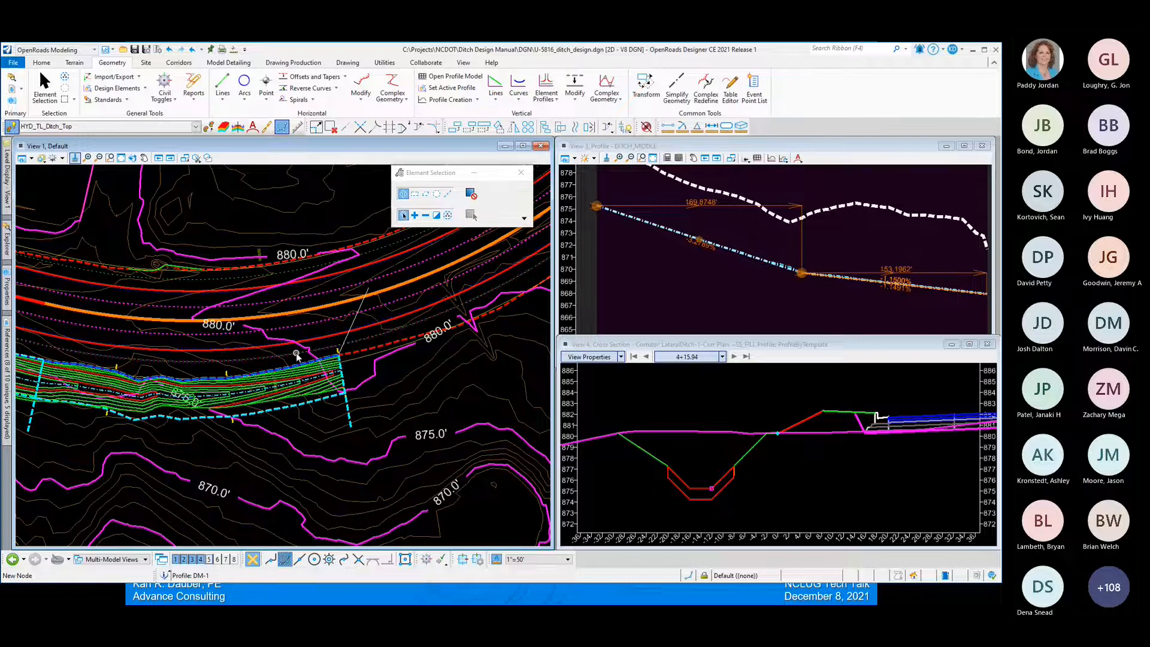
scroll(296, 353, up, 2)
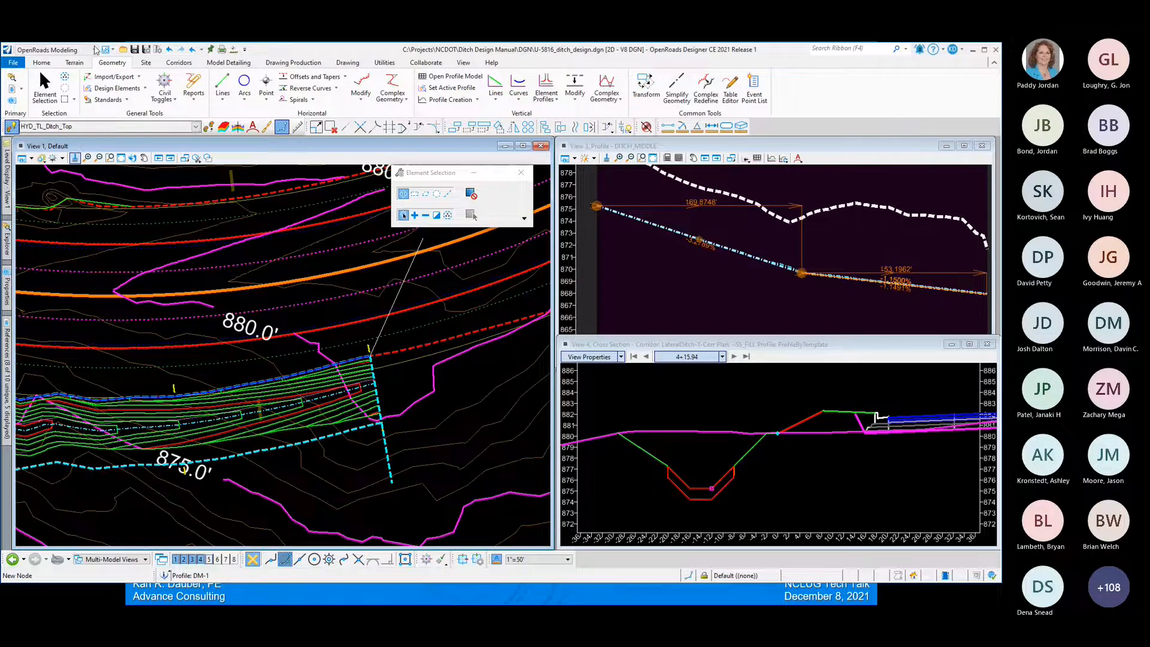
click(234, 50)
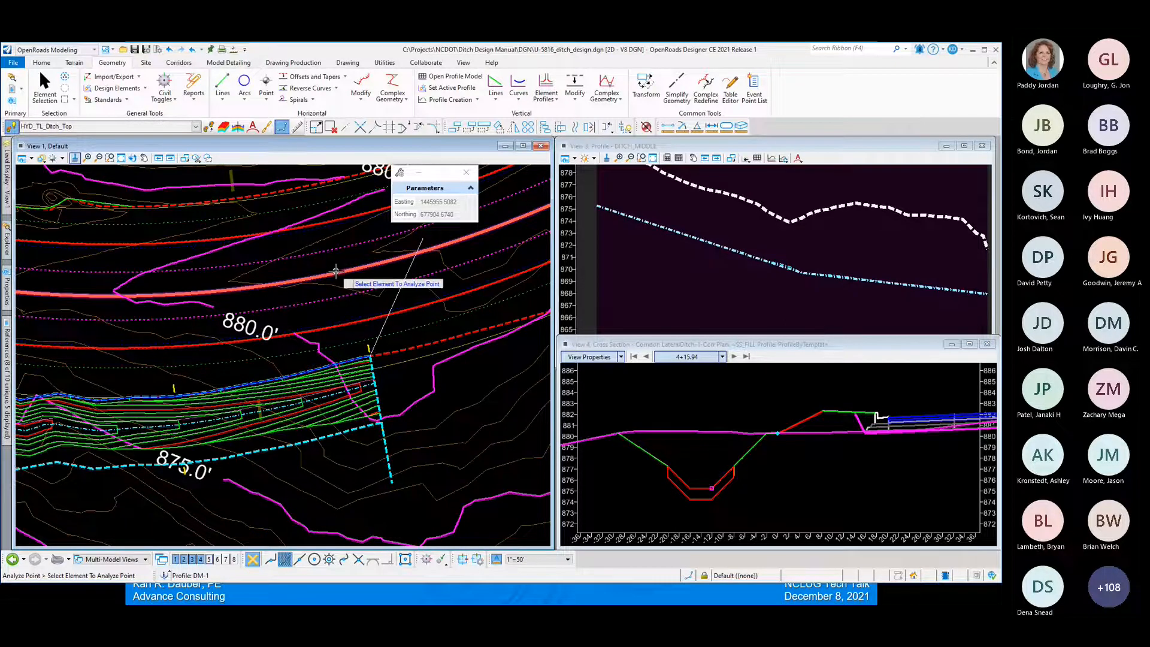
click(335, 271)
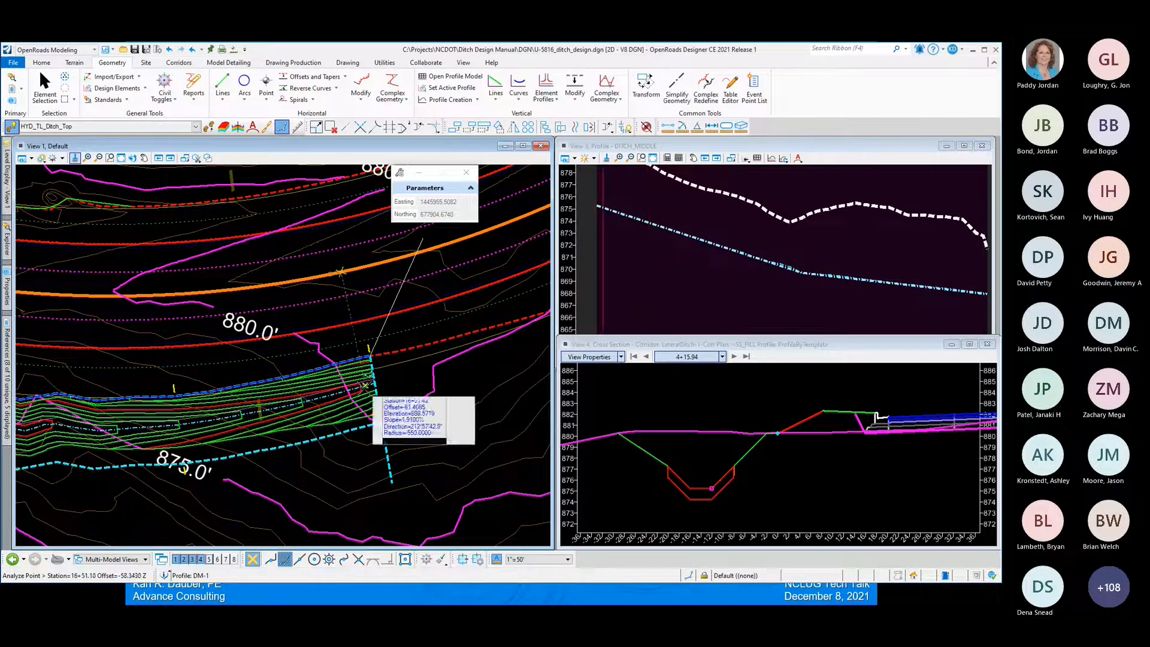
click(374, 382)
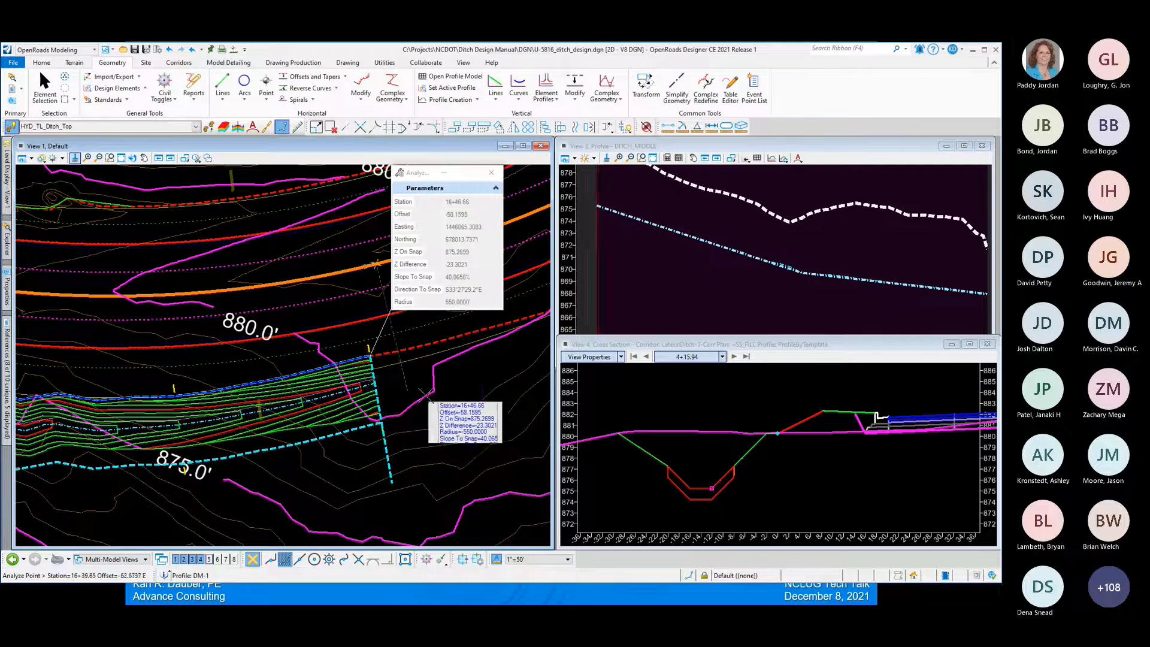
click(694, 484)
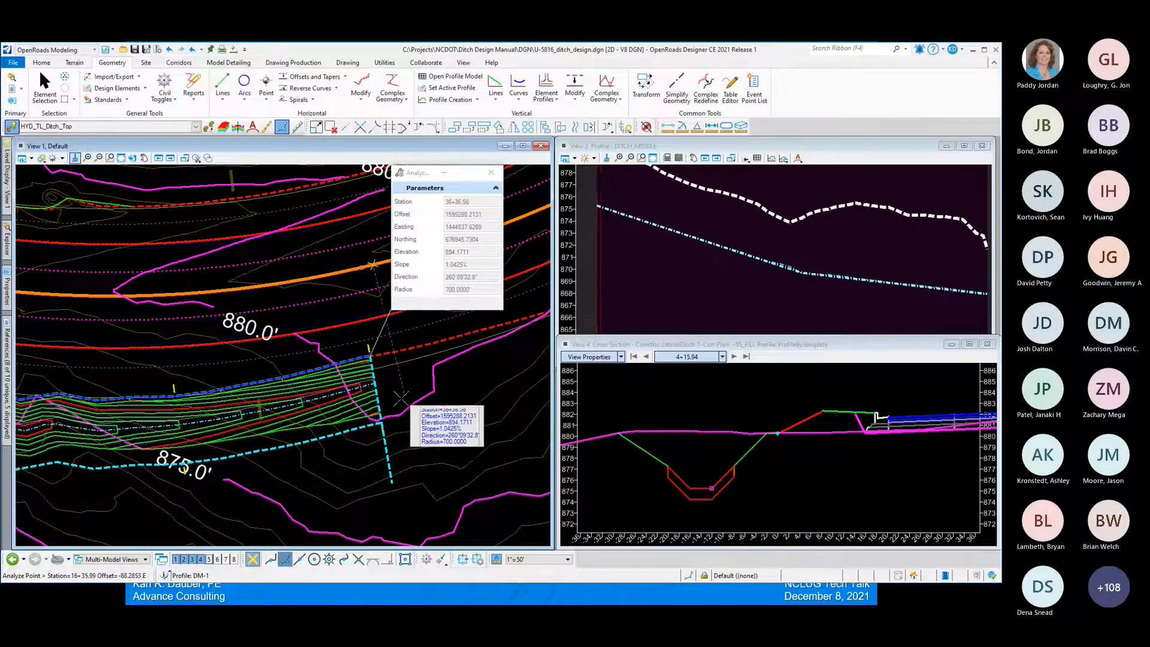
click(374, 383)
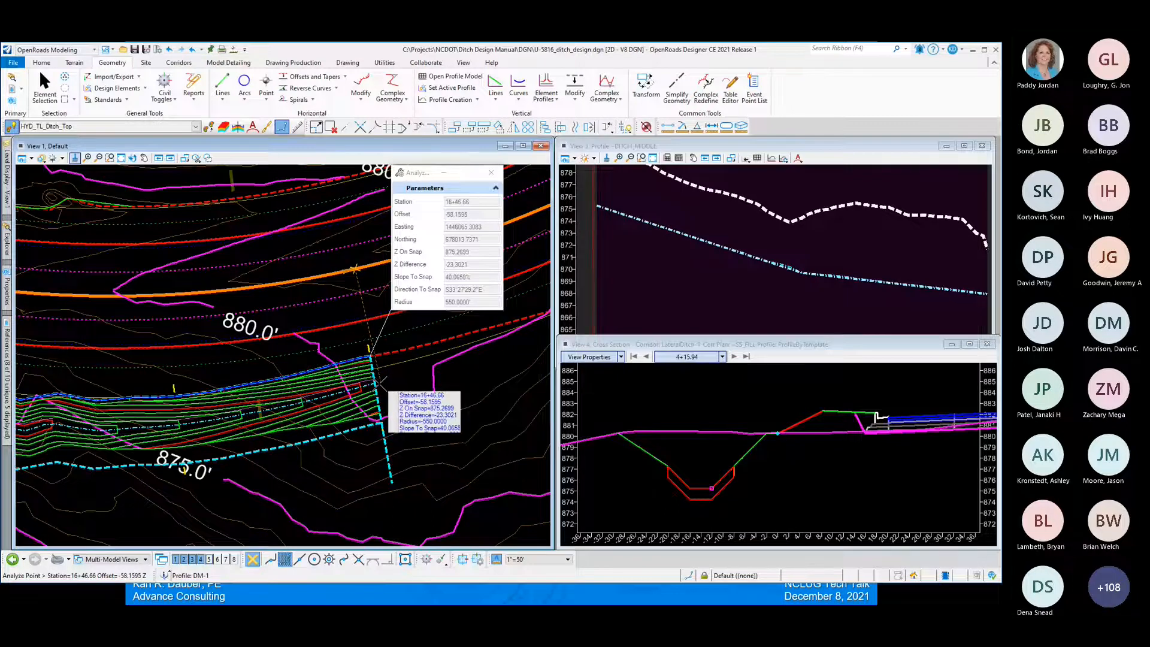
click(375, 382)
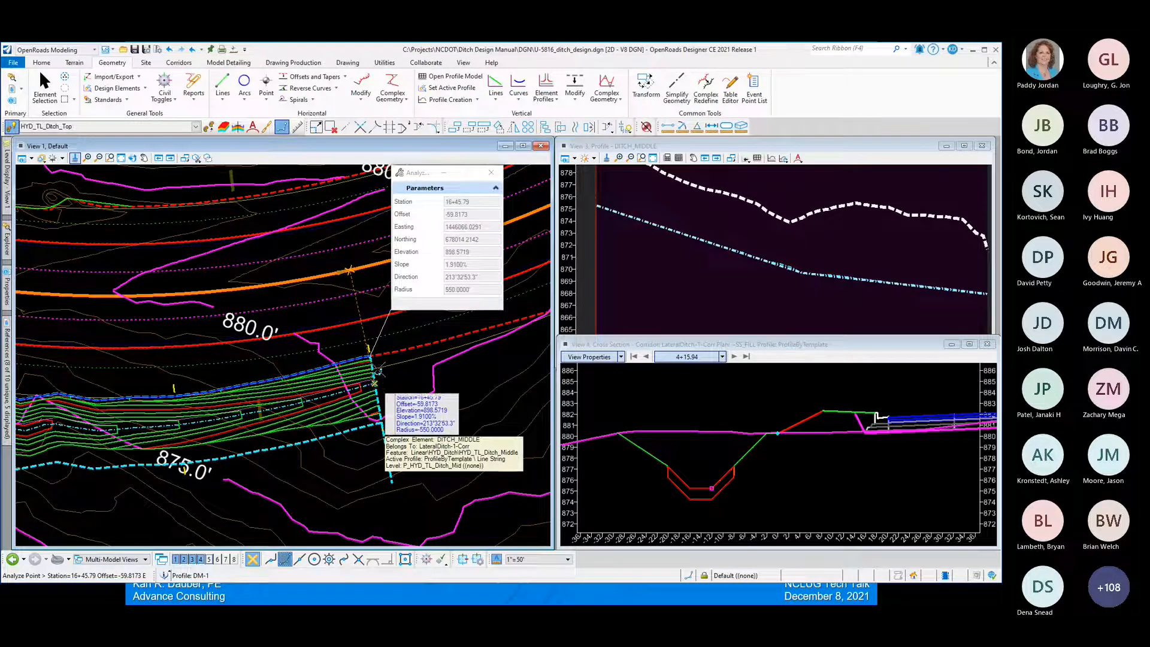
click(375, 381)
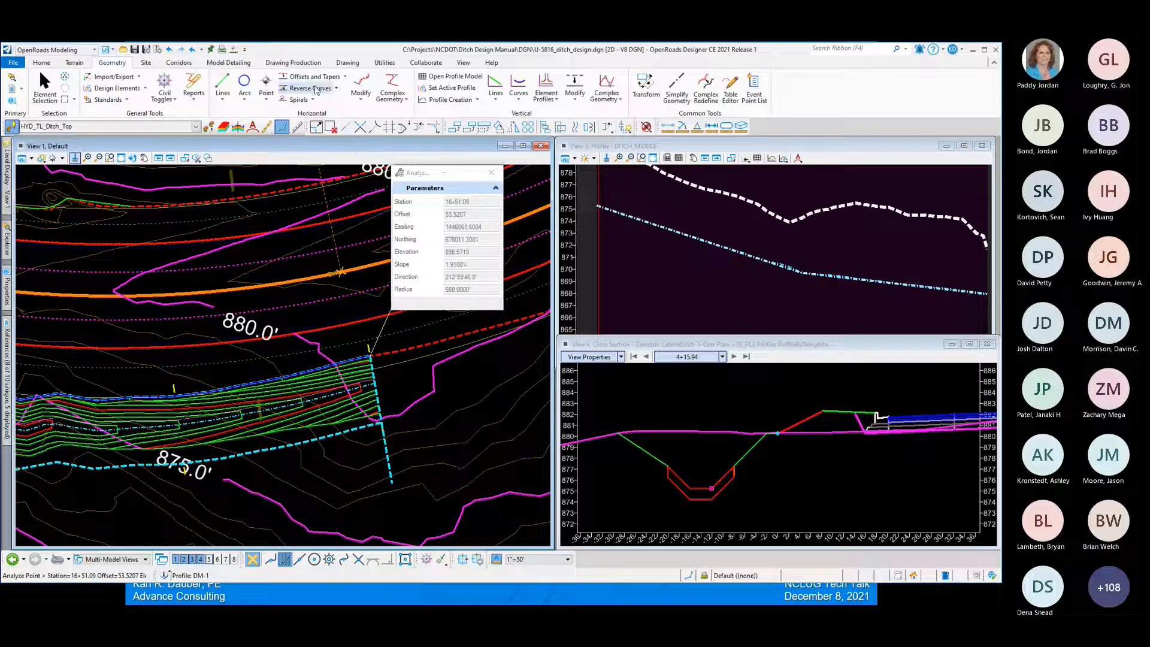
- Run the Component Quantities report on the LateralDitch-1-Corr corridor, review its material volumes and areas, then close it
click(178, 62)
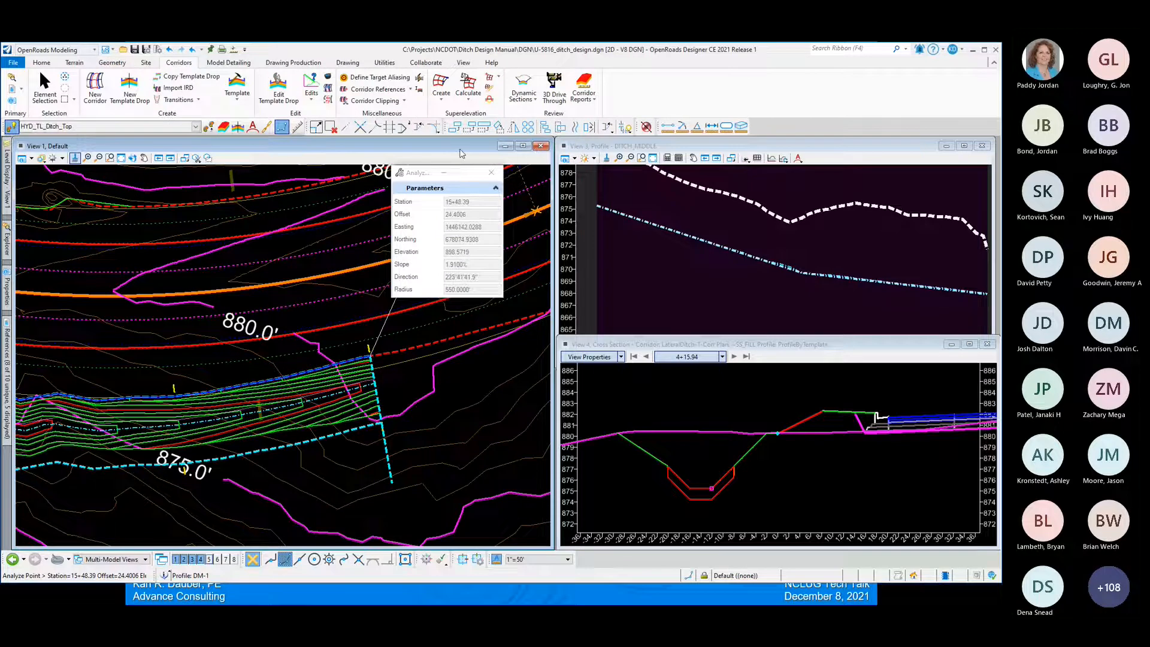
click(596, 101)
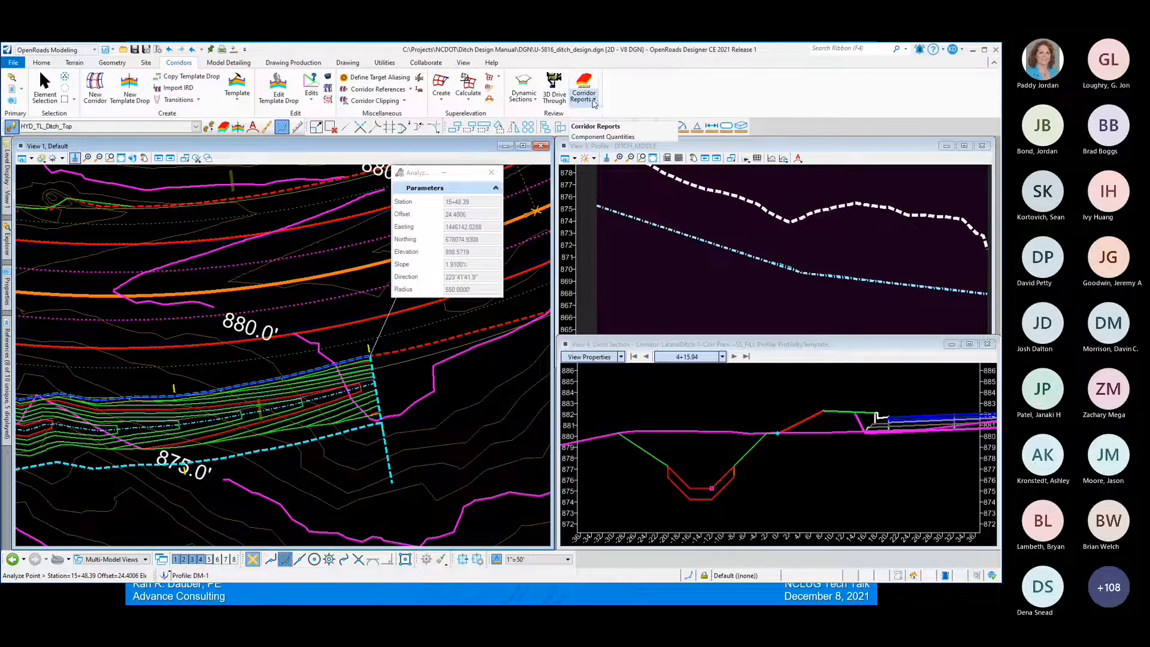
click(595, 100)
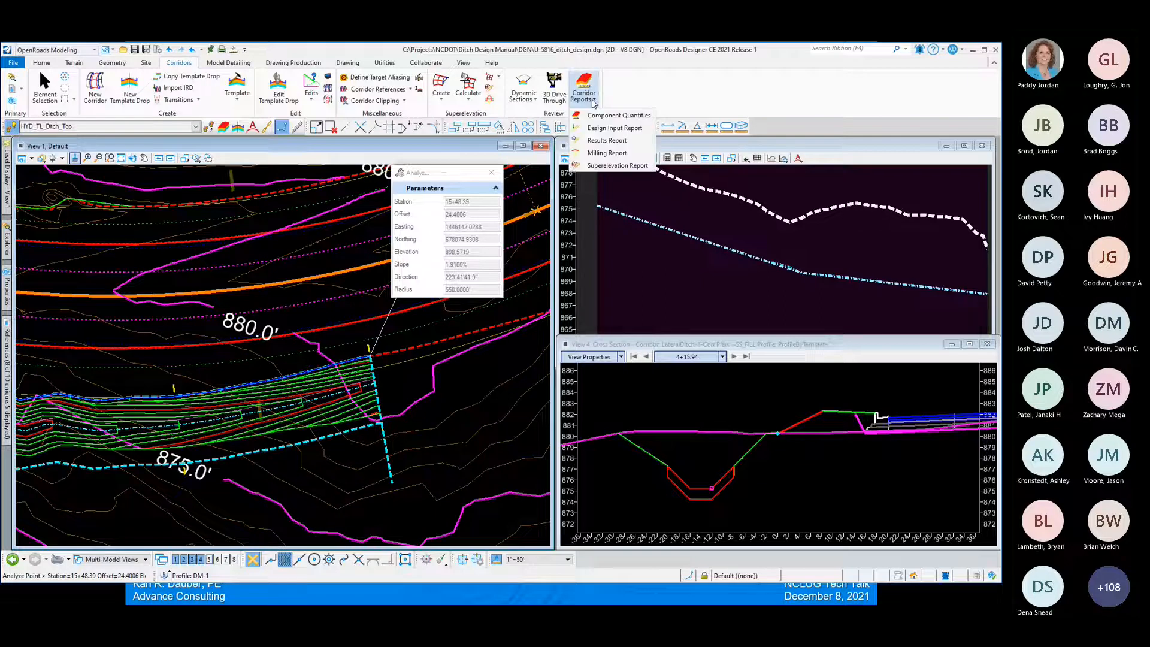
click(598, 116)
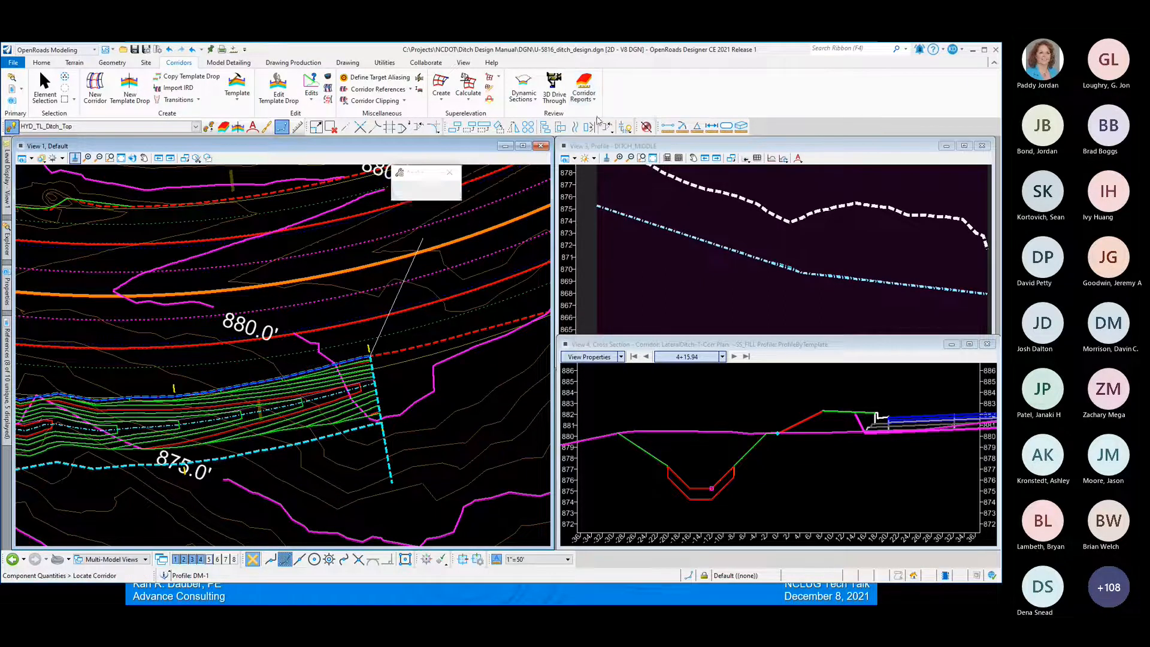
click(342, 433)
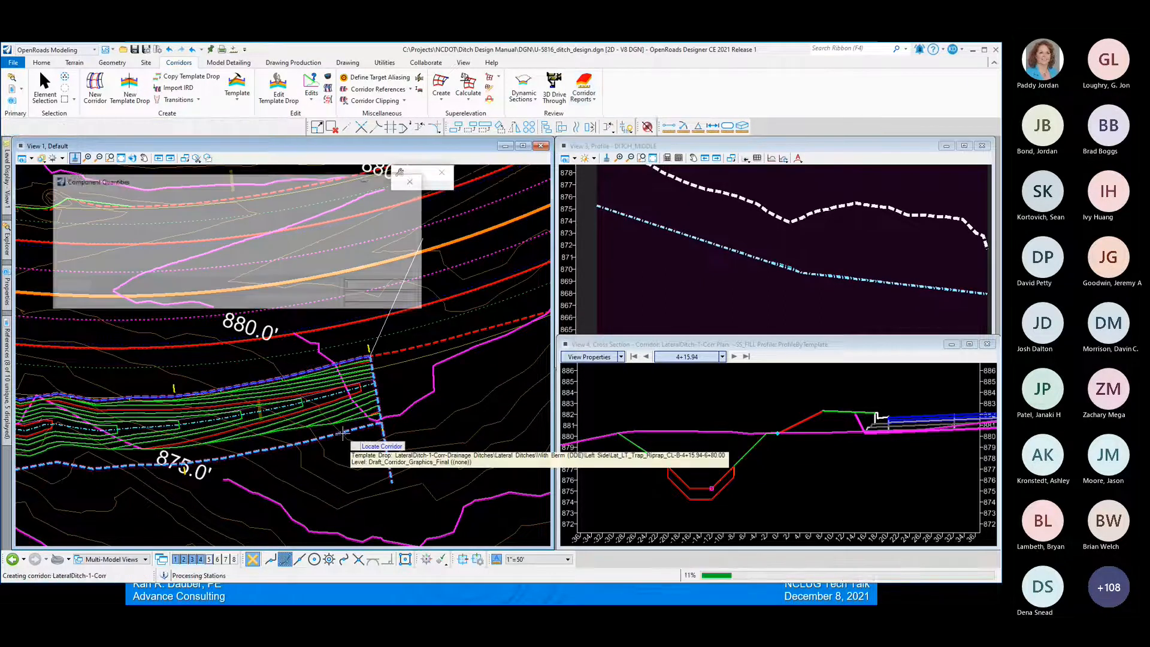
drag(178, 186, 646, 214)
drag(815, 337, 816, 375)
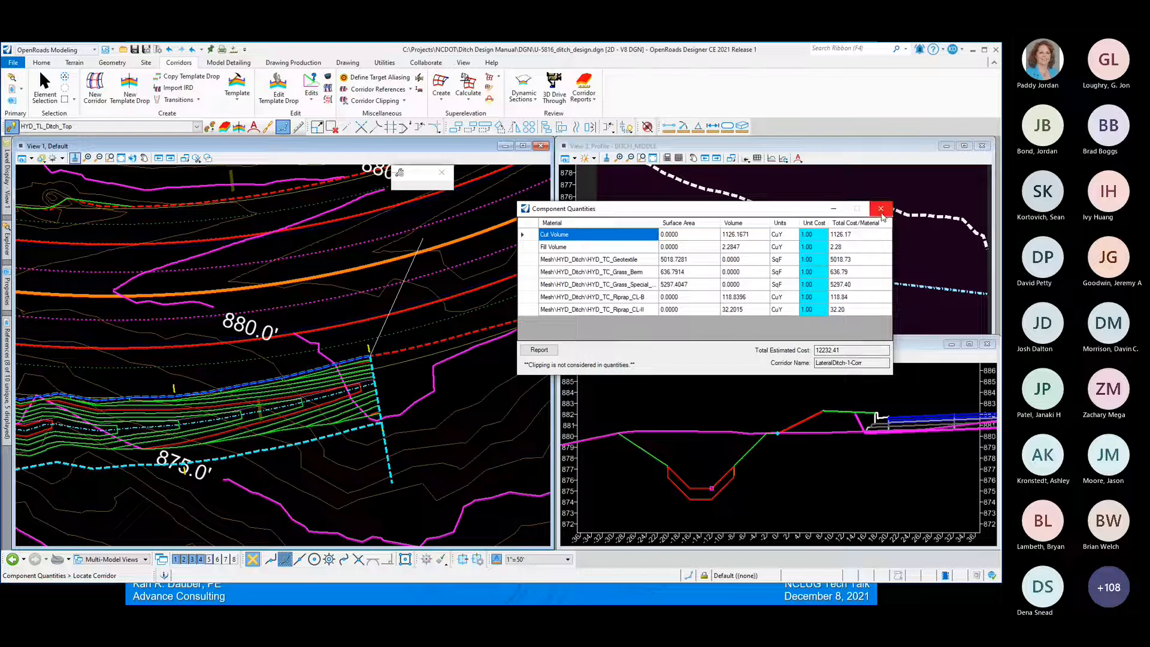
click(881, 209)
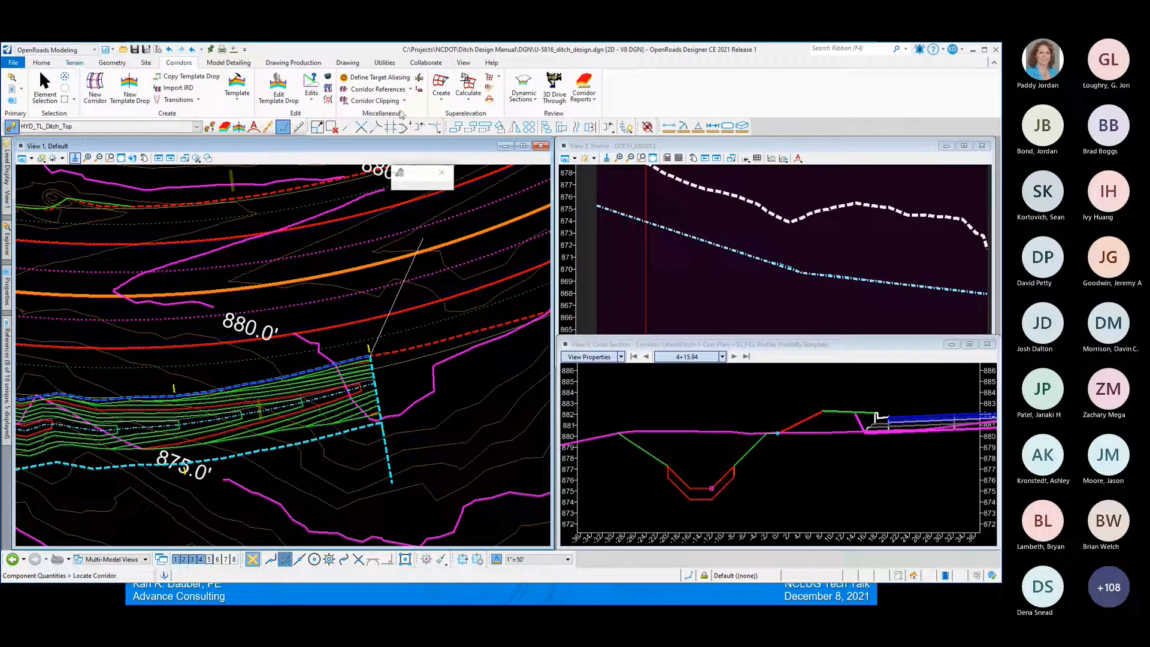
- Run Element Component Quantities on the LateralDitch-1-Corr corridor, enlarge the results to review every material's quantities and costs, then close them
click(42, 63)
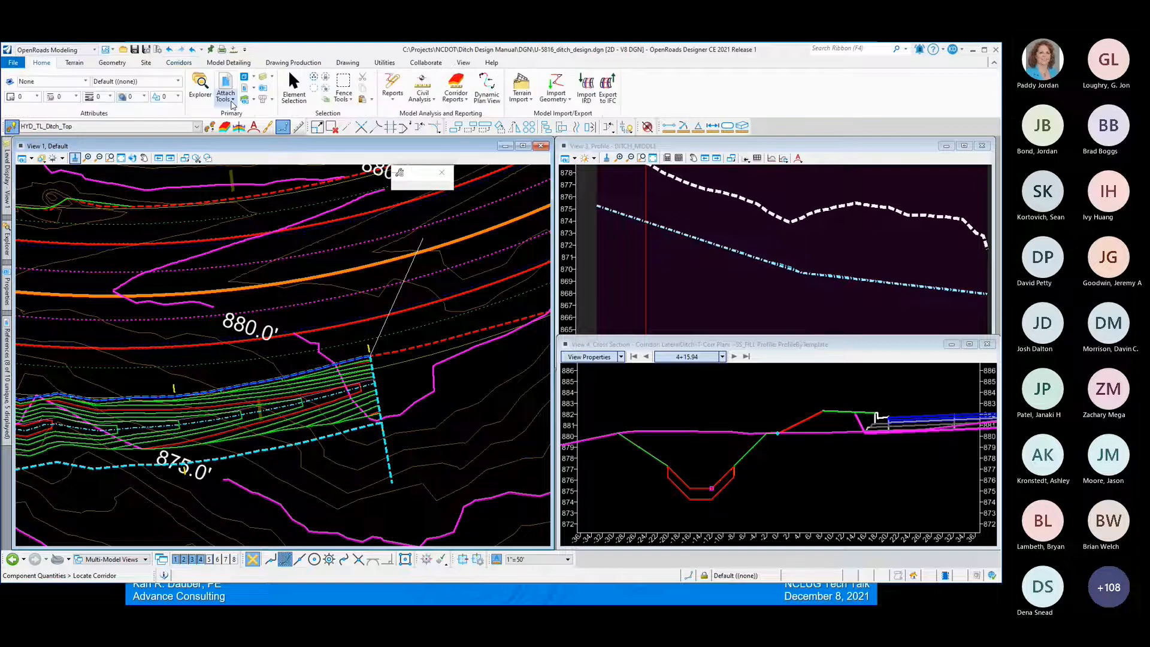
click(456, 95)
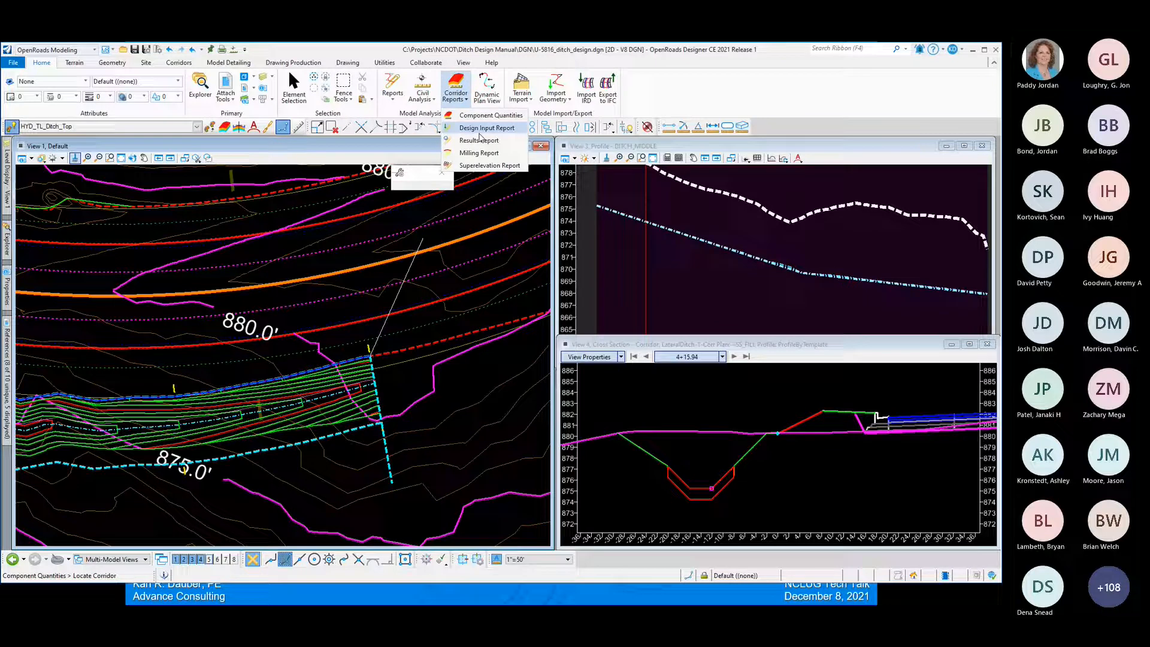
click(432, 102)
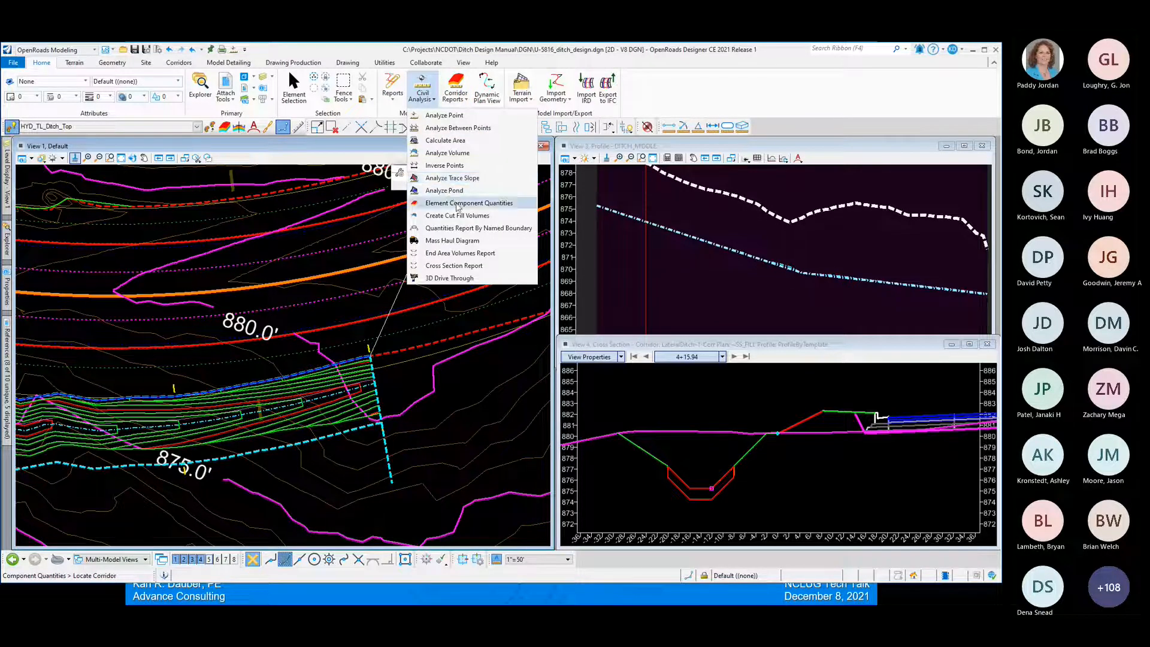
click(455, 203)
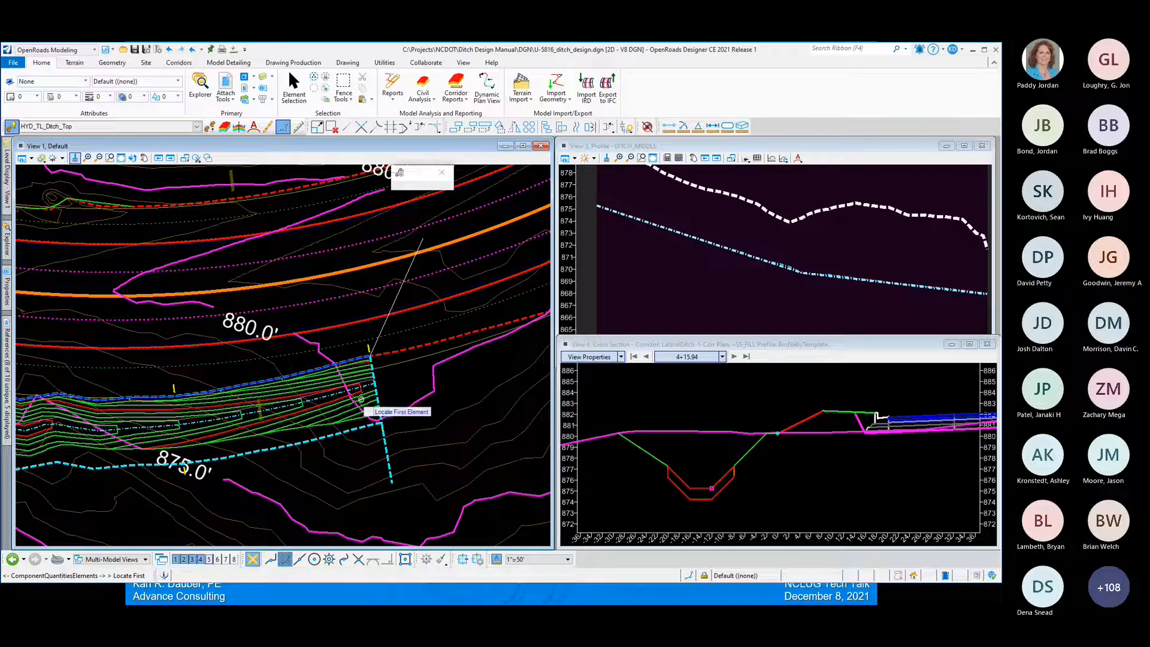
click(348, 405)
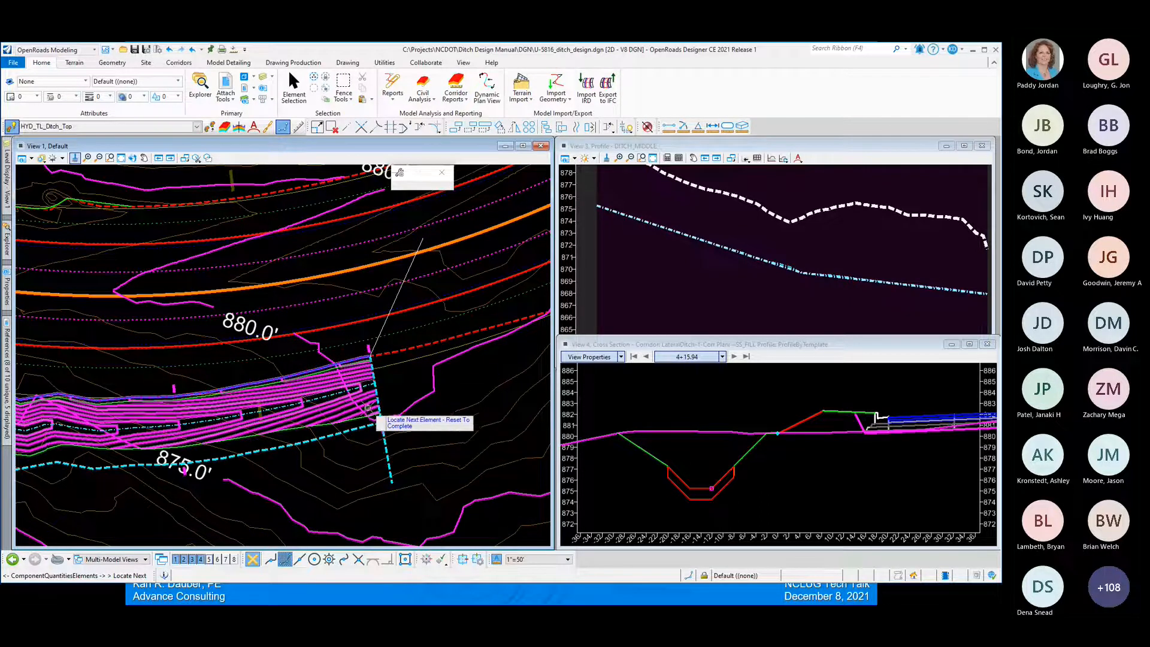
right_click(377, 401)
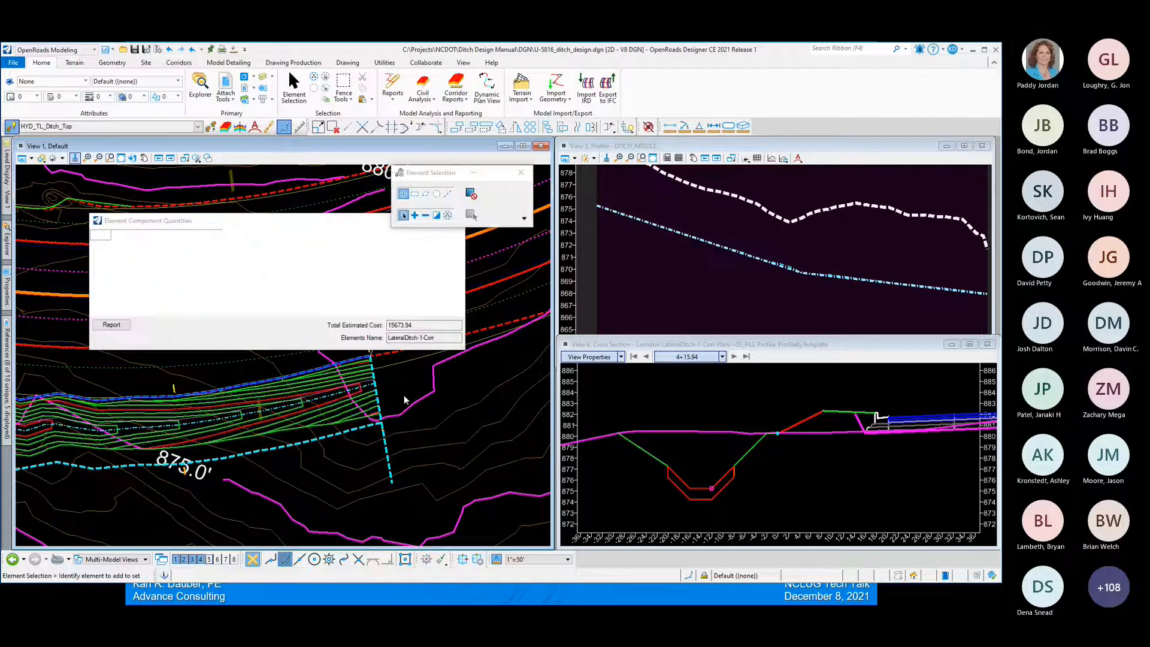
drag(256, 226, 597, 211)
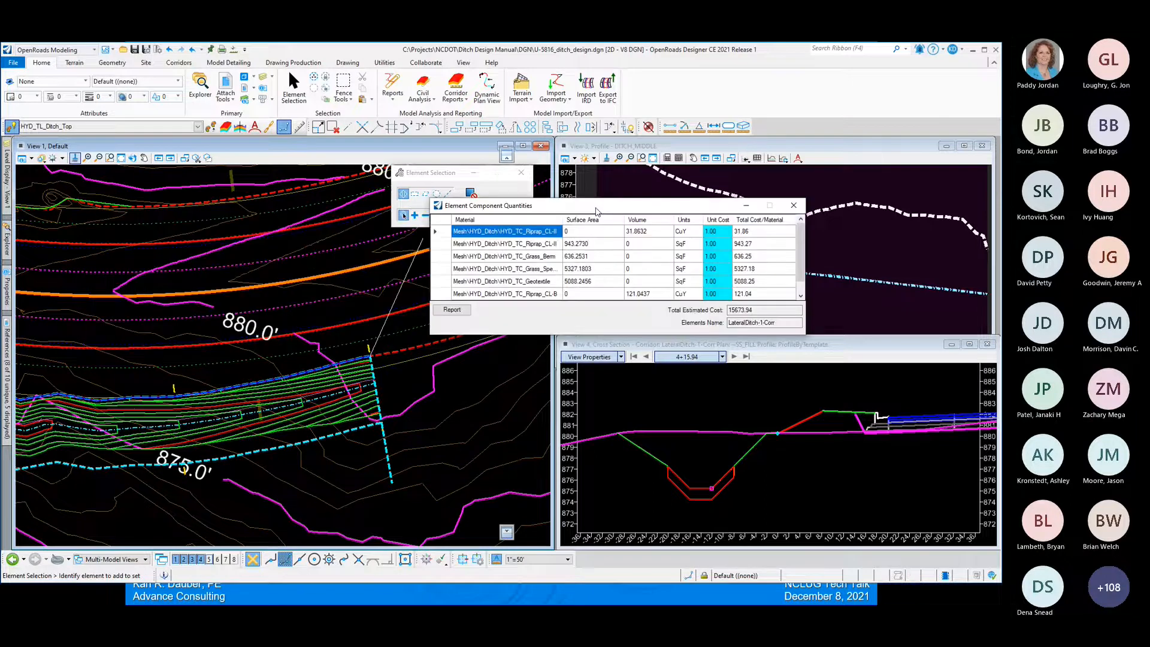
drag(621, 335, 626, 376)
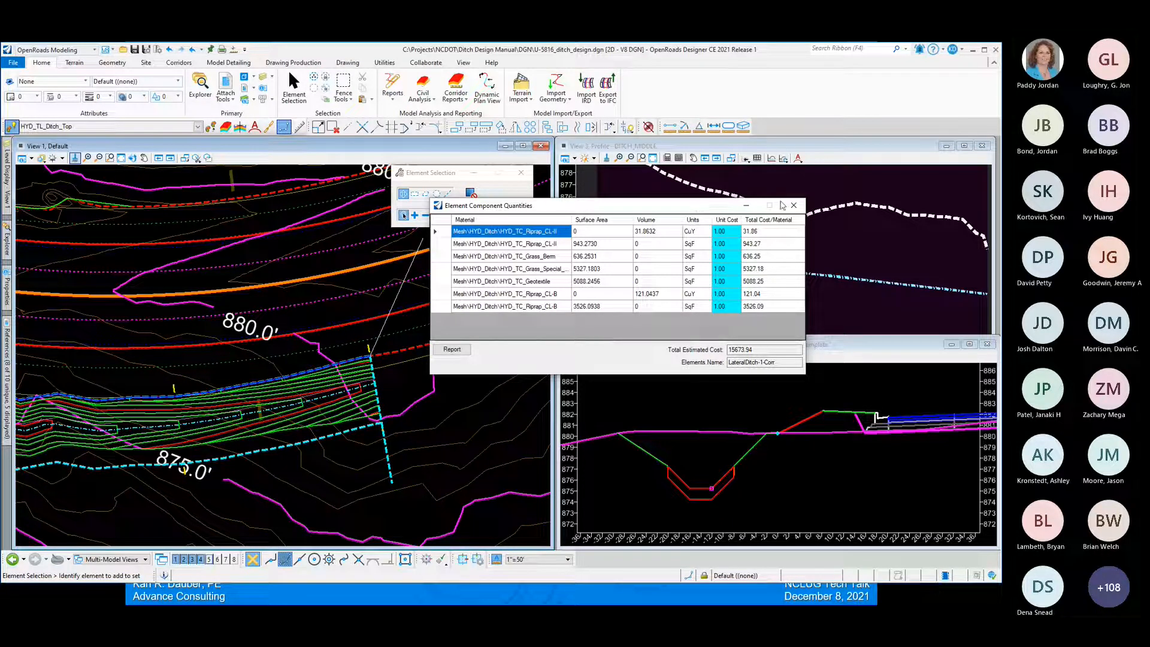
click(793, 206)
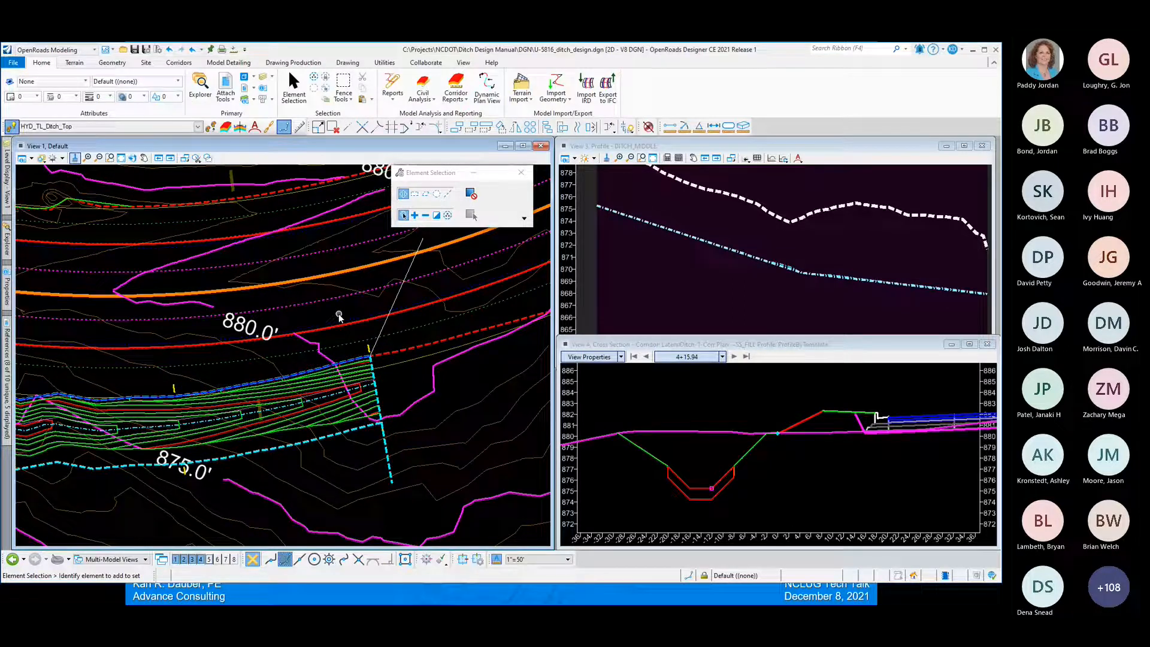
- Examine the lateral ditch corridor in plan, from its upstream end along its full length and against the adjacent roadway and contours
mouse_move(354, 270)
mouse_move(393, 356)
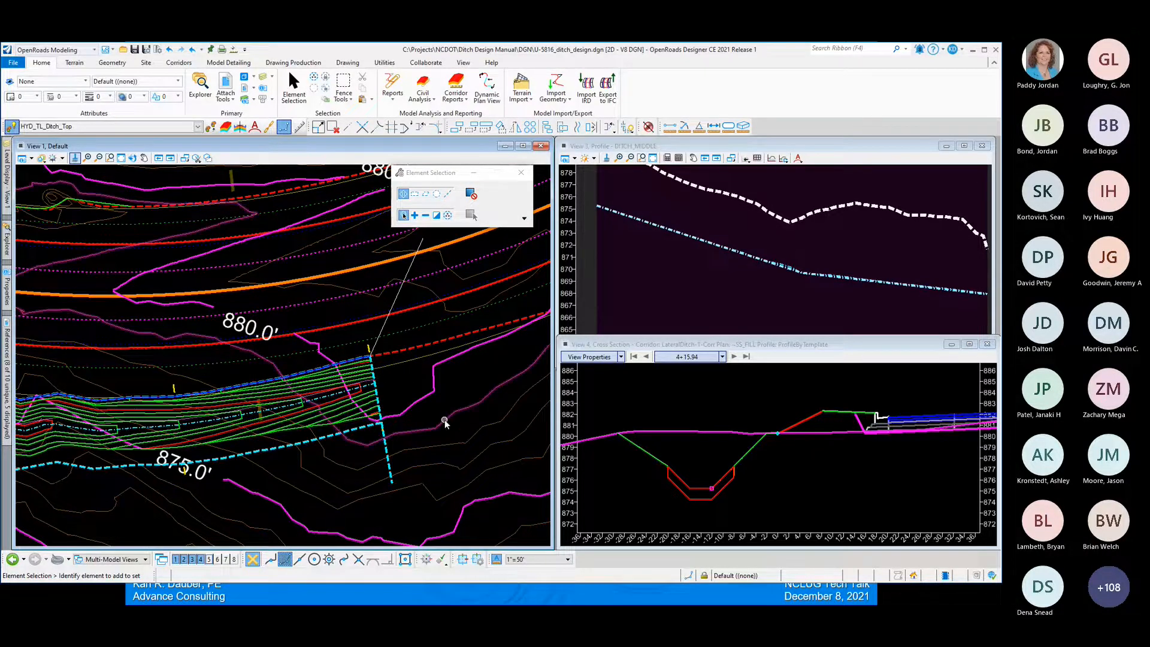
scroll(444, 423, down, 2)
scroll(319, 410, up, 2)
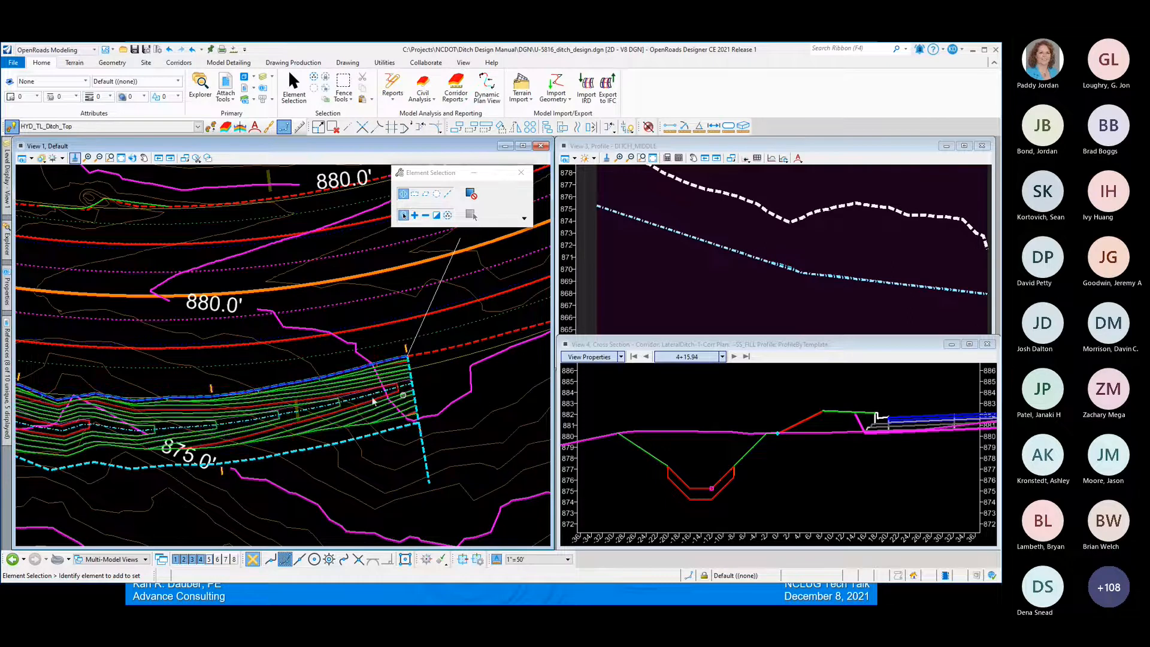
scroll(392, 329, up, 2)
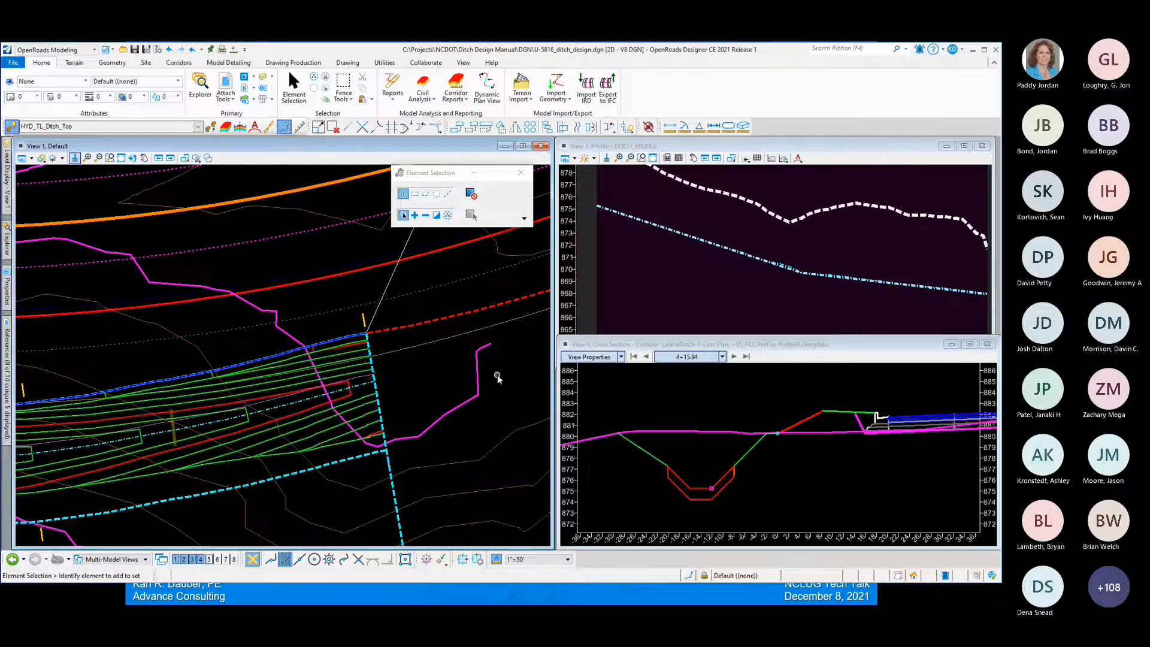
scroll(506, 380, down, 2)
scroll(508, 380, down, 1)
scroll(290, 415, up, 1)
scroll(269, 421, down, 1)
scroll(434, 389, up, 1)
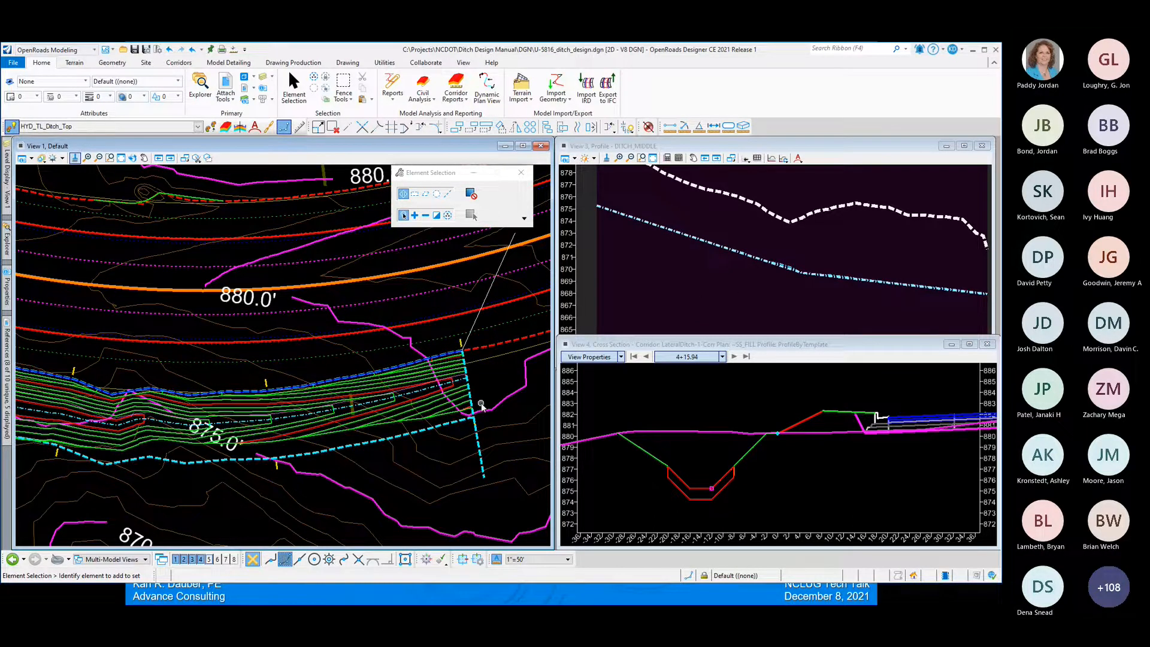
scroll(481, 404, down, 3)
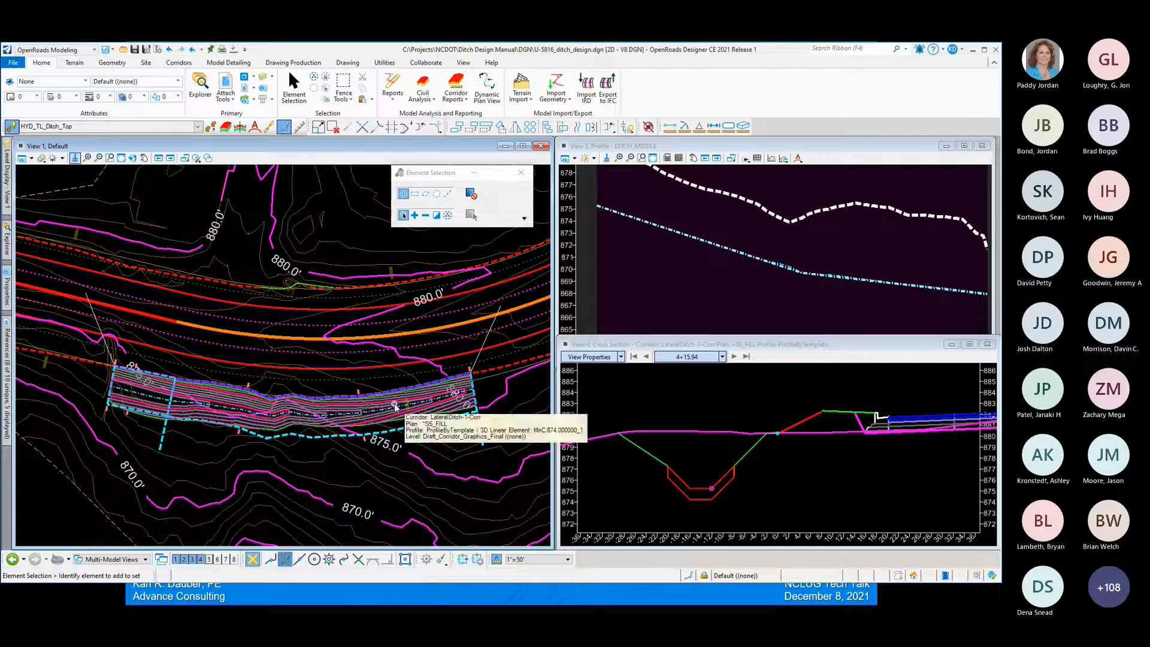
scroll(399, 405, up, 3)
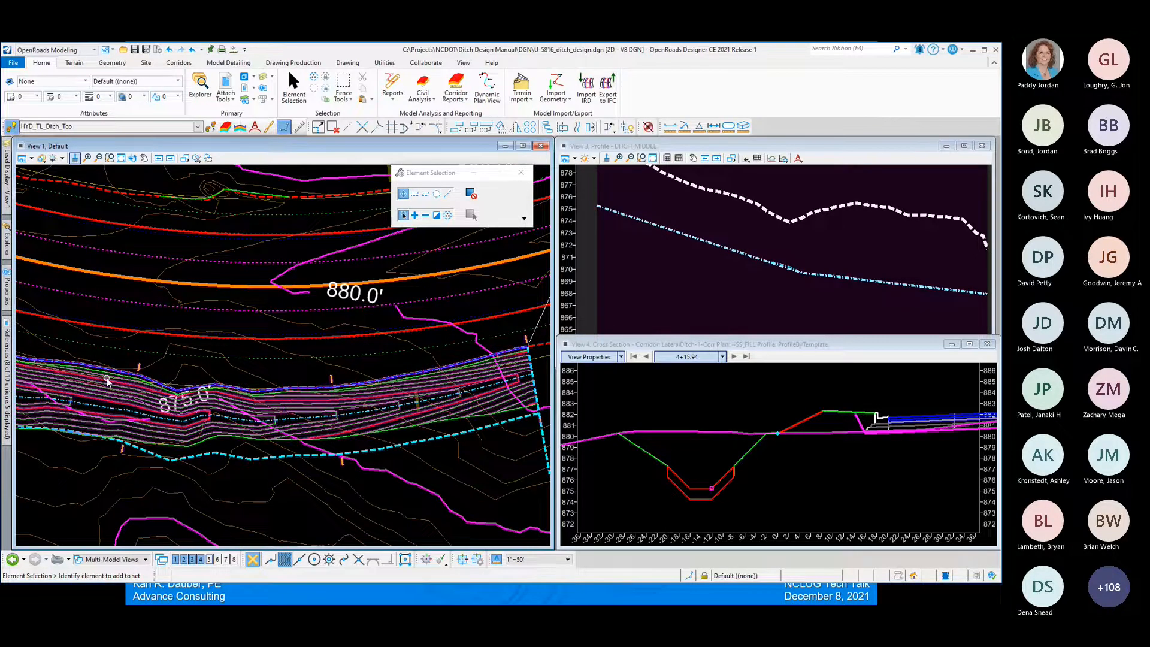
scroll(108, 382, down, 3)
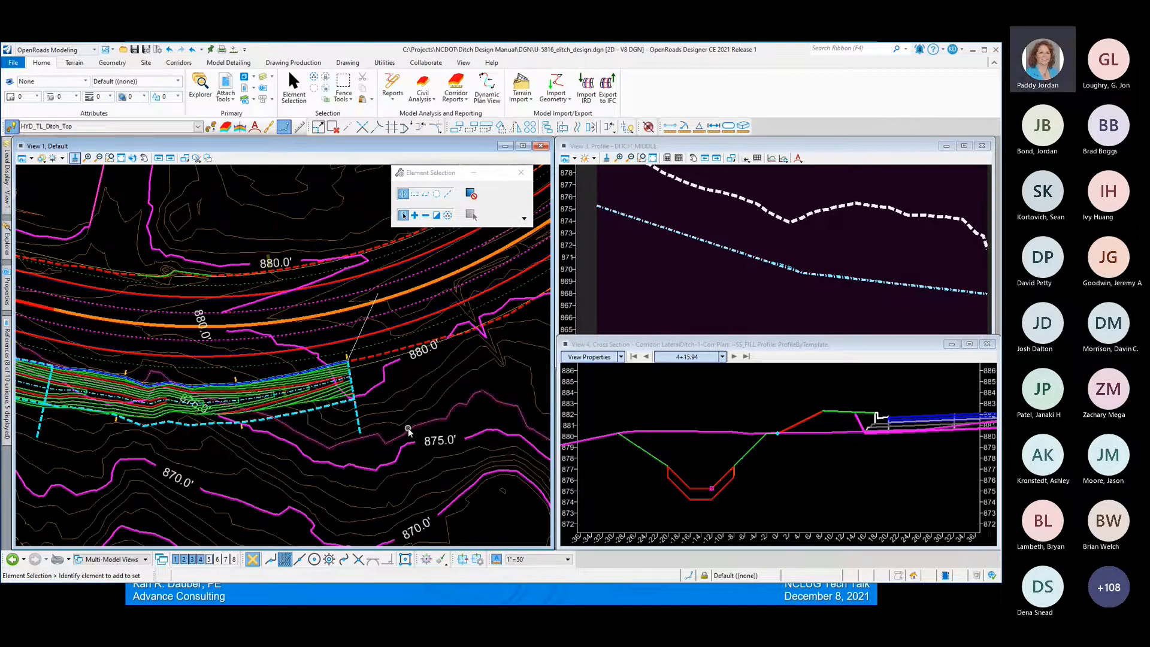
scroll(333, 408, down, 2)
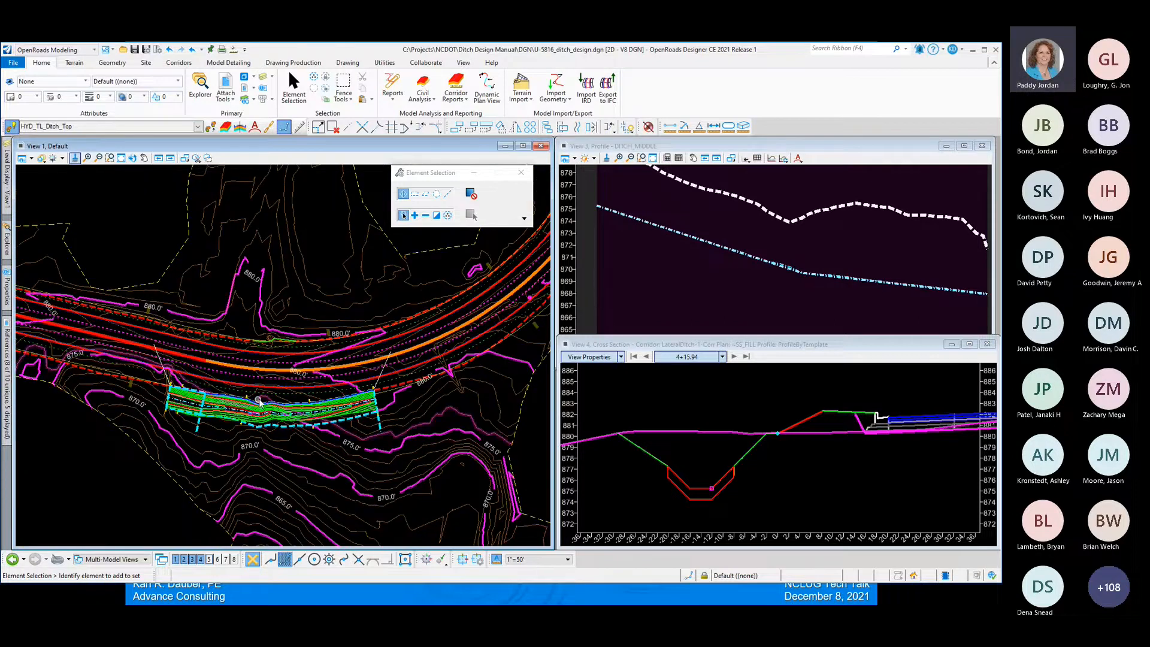
scroll(260, 401, up, 2)
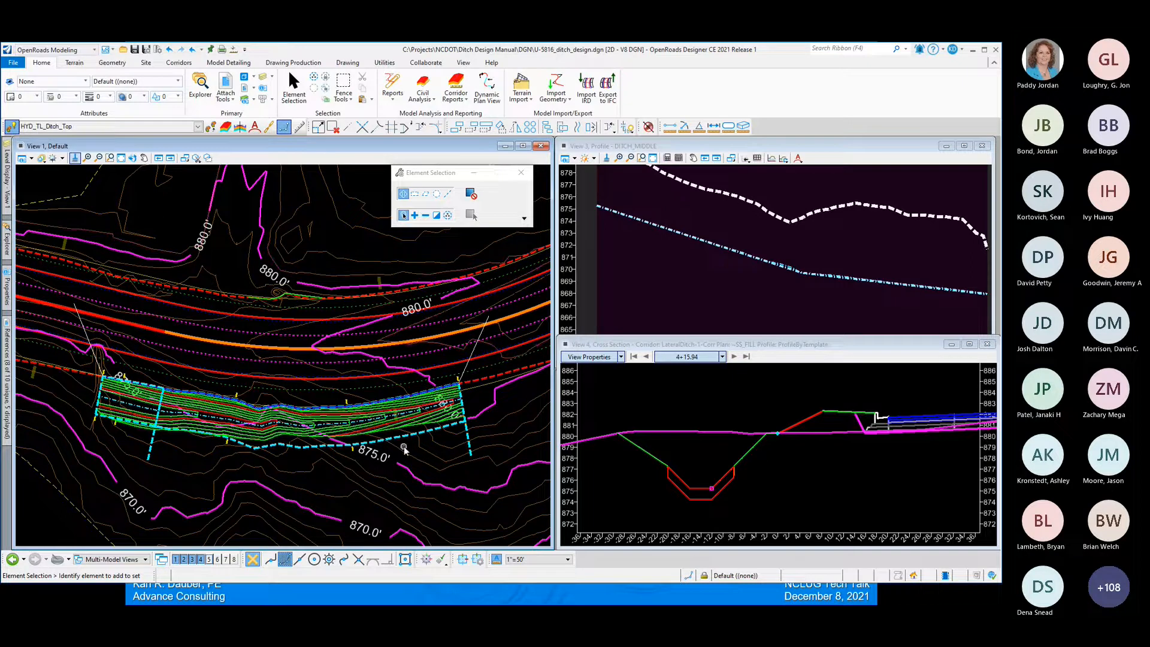
scroll(404, 381, up, 2)
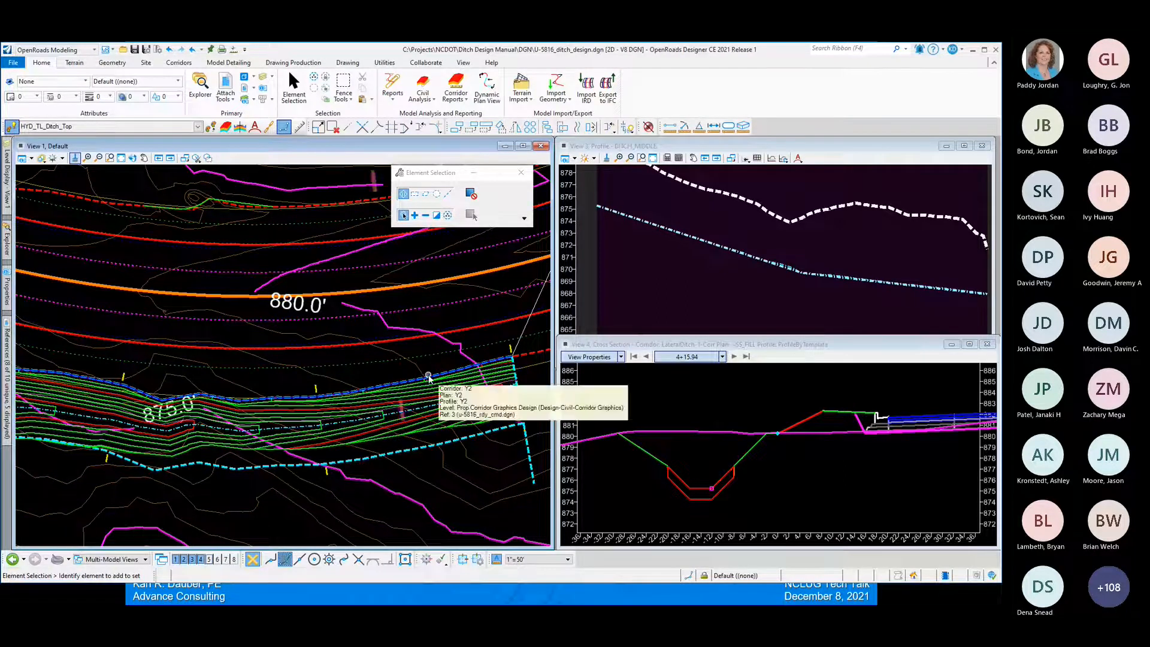
- Select the ditch middle line to inspect its profile segment lengths and slopes alongside the ditch bottom in cross section, then clear the selection
click(431, 410)
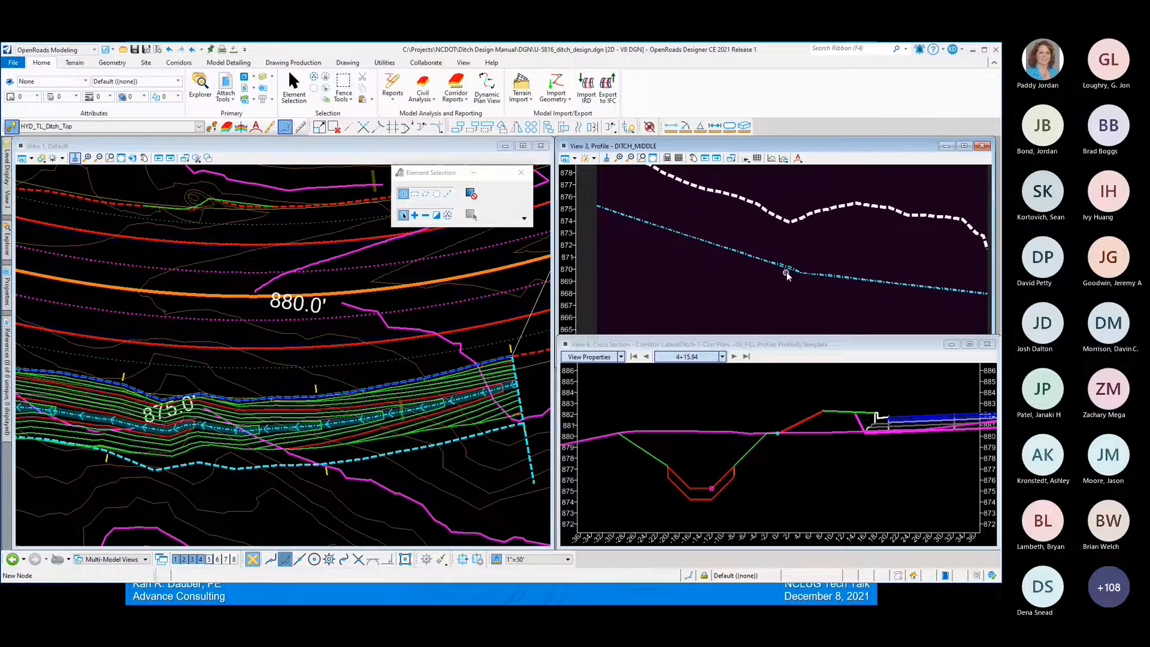
mouse_move(789, 274)
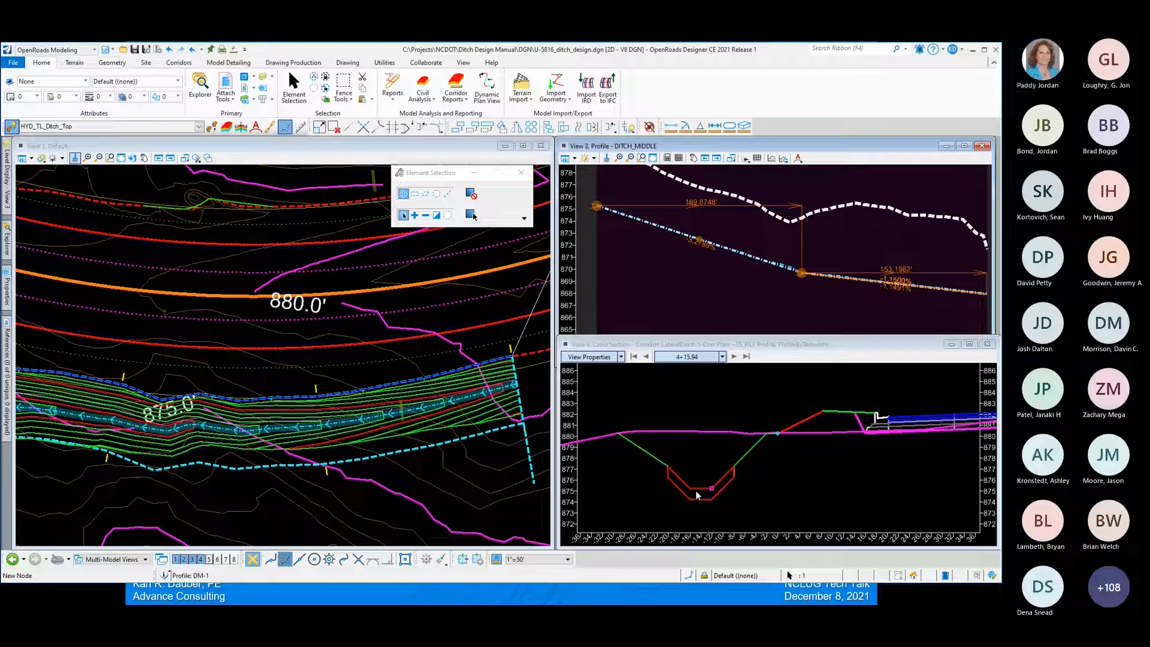
click(281, 377)
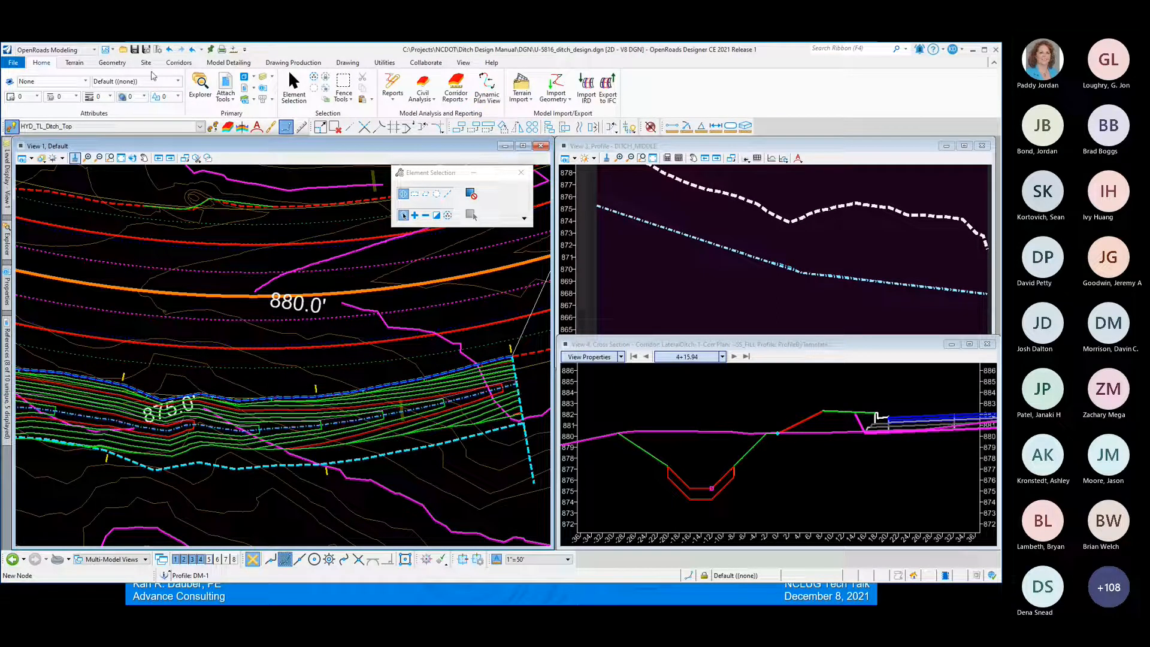
- Review the Offsets and Tapers commands available for horizontal geometry without starting any of them
click(112, 62)
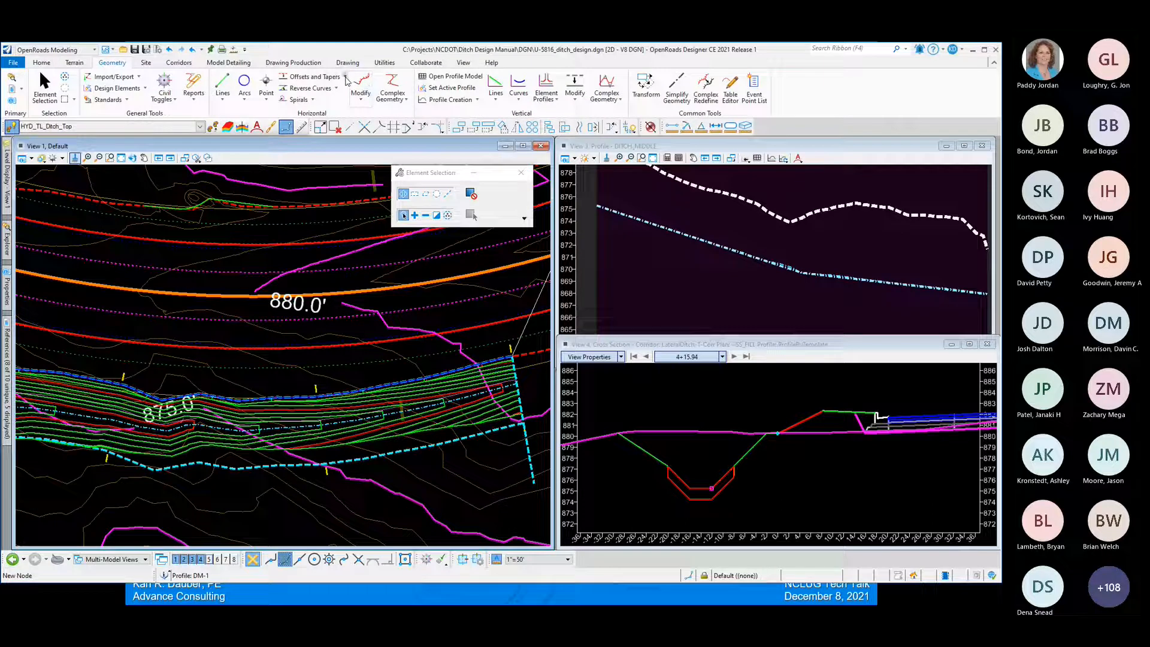
click(345, 78)
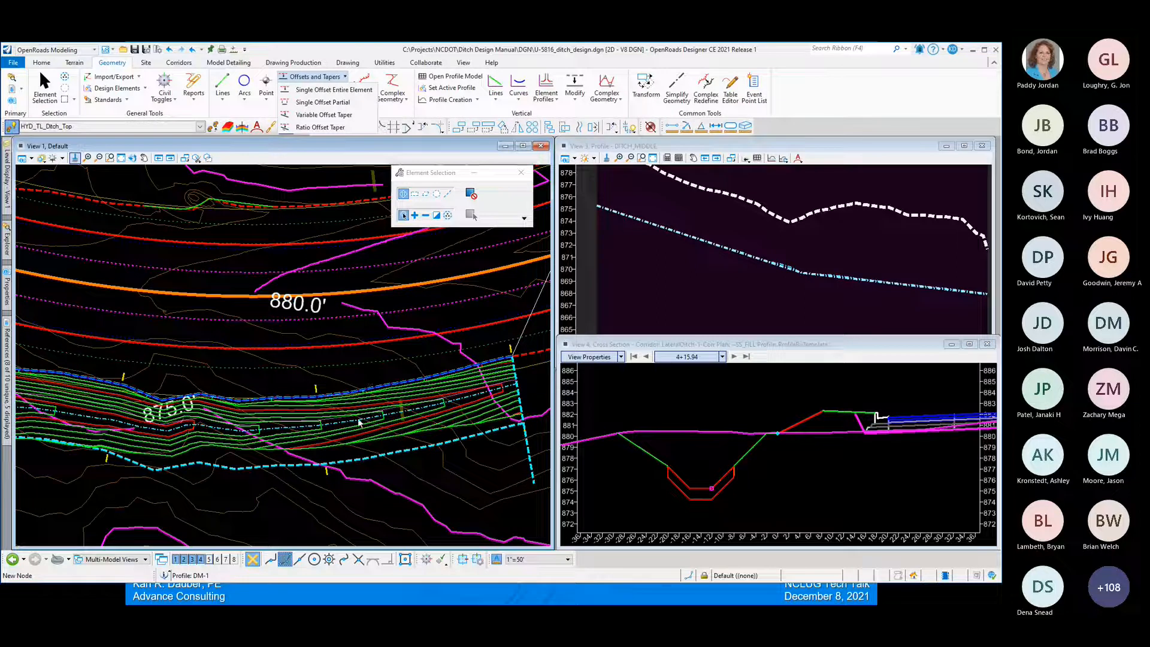
scroll(413, 435, down, 5)
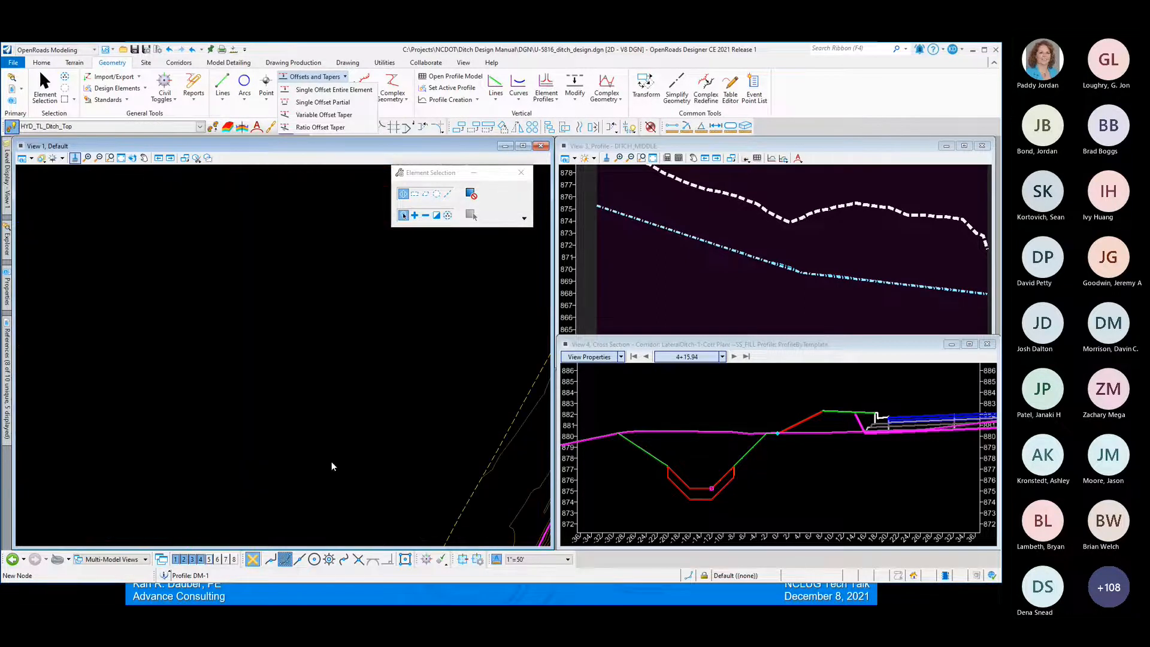
scroll(336, 464, up, 5)
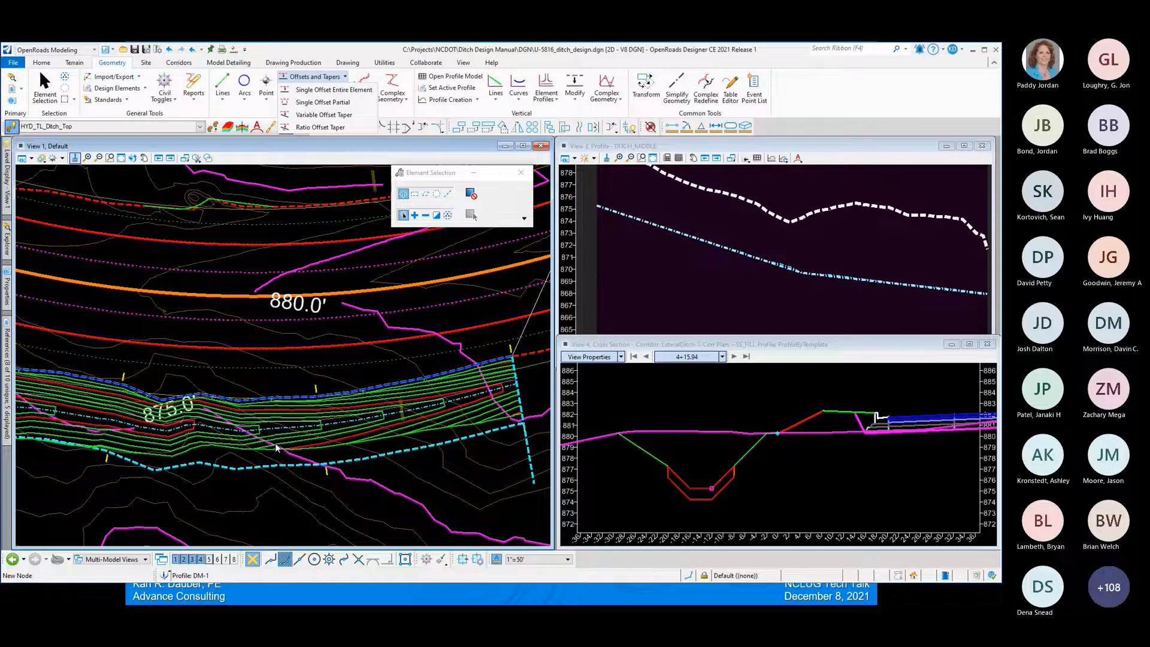
click(220, 364)
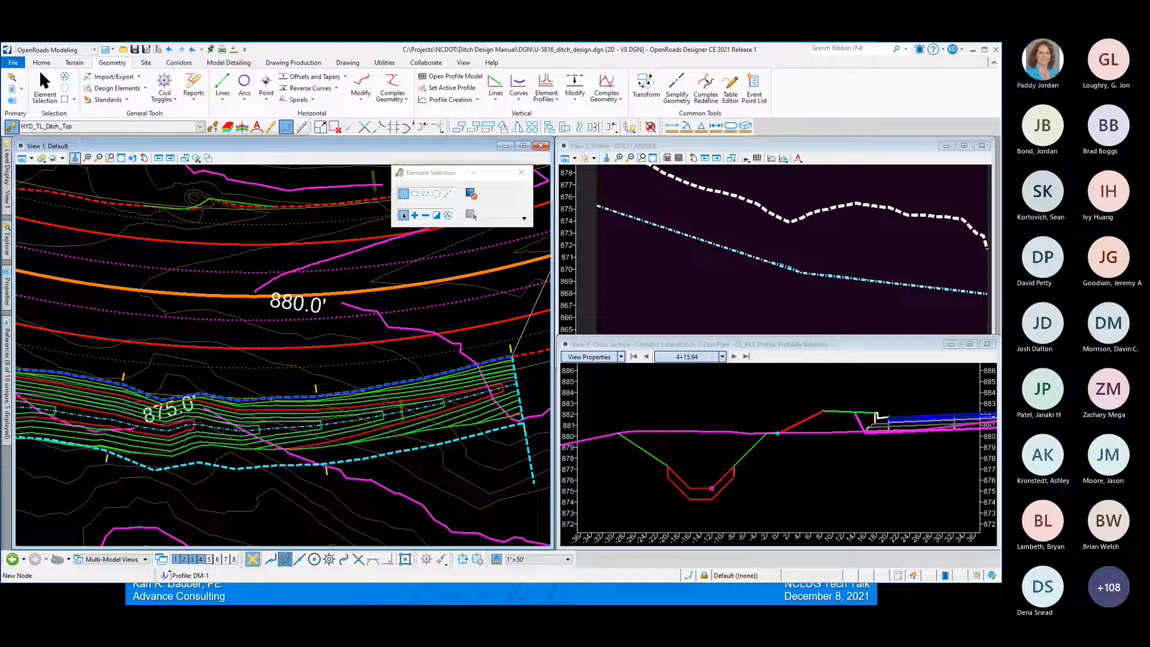
- Start a parametric constraint on the LateralDitch-1-Corr corridor and review the constraint labels it offers, leaving BottomWidth/2 selected
click(764, 502)
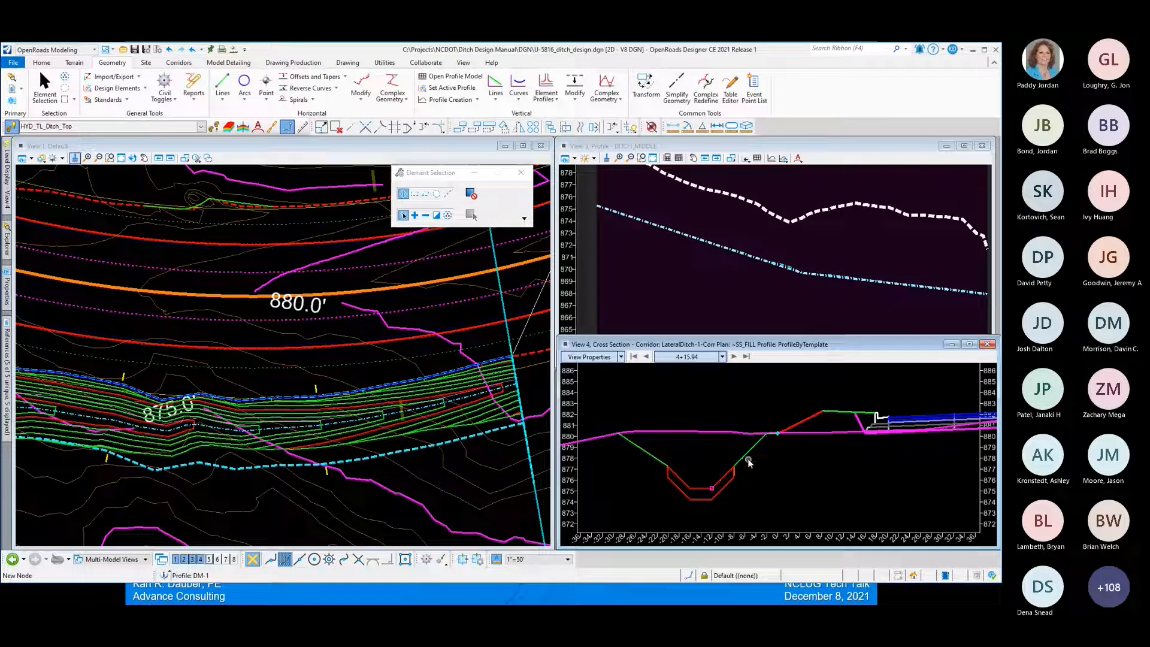
mouse_move(743, 459)
click(335, 480)
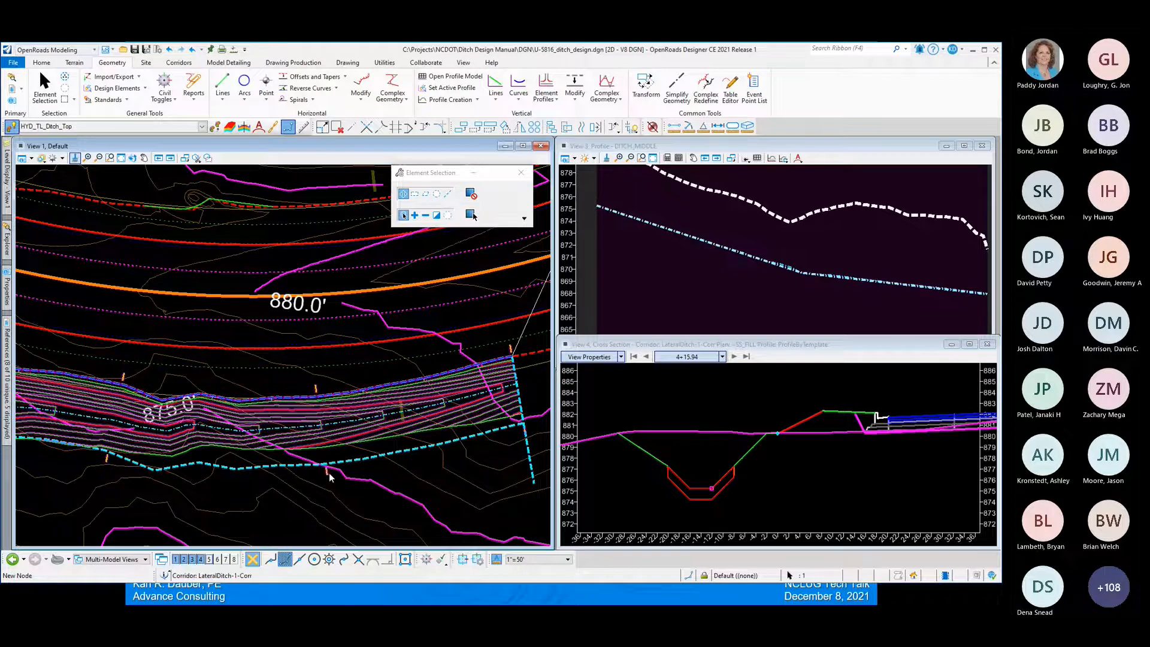
click(331, 473)
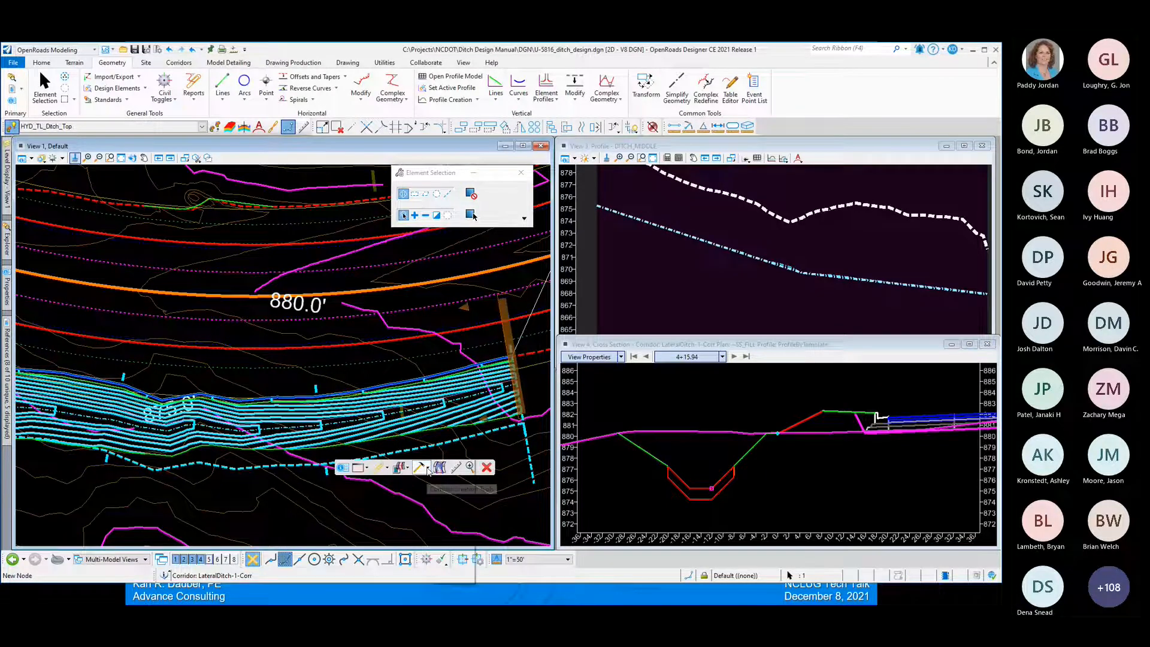
mouse_move(421, 468)
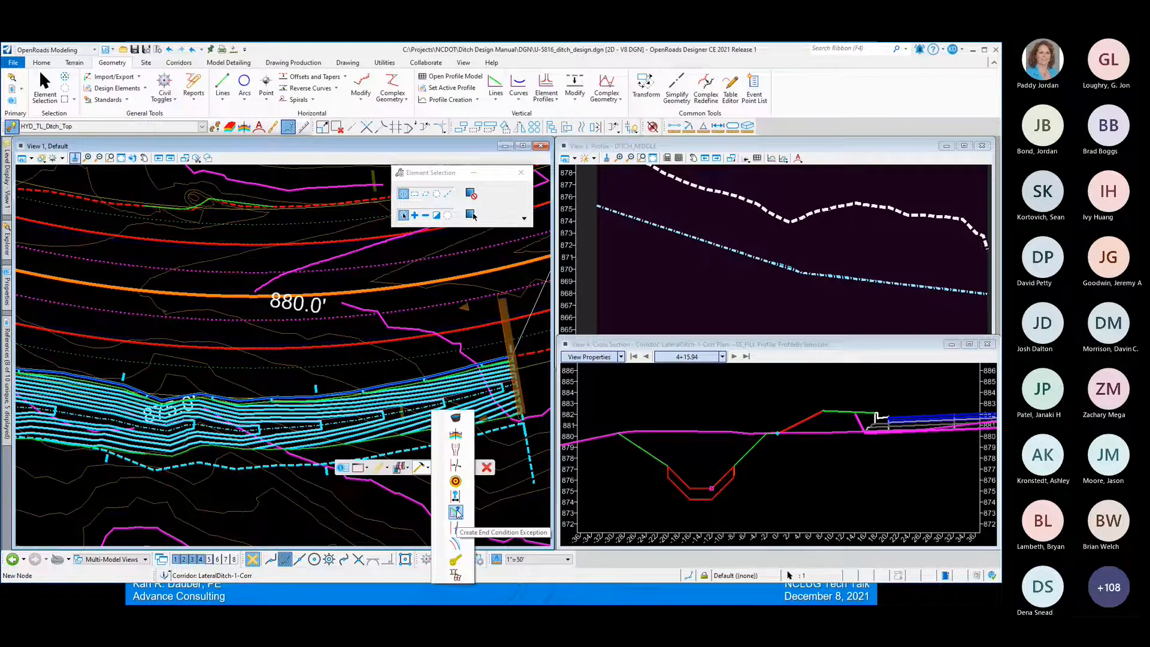
click(456, 496)
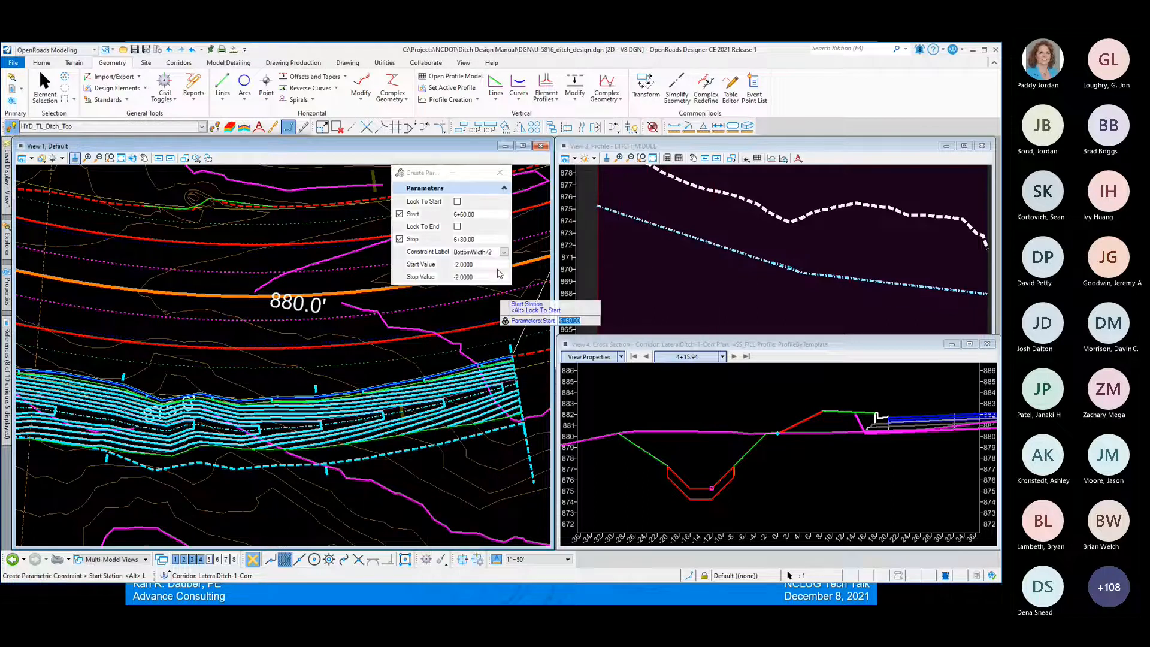
click(504, 253)
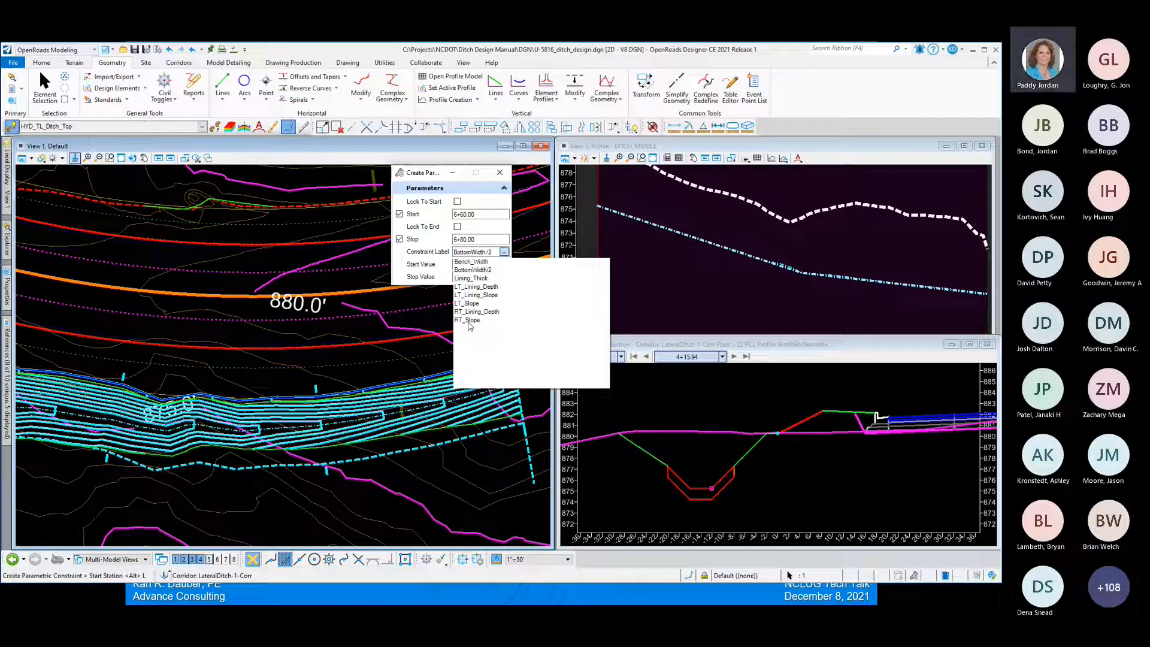
click(696, 368)
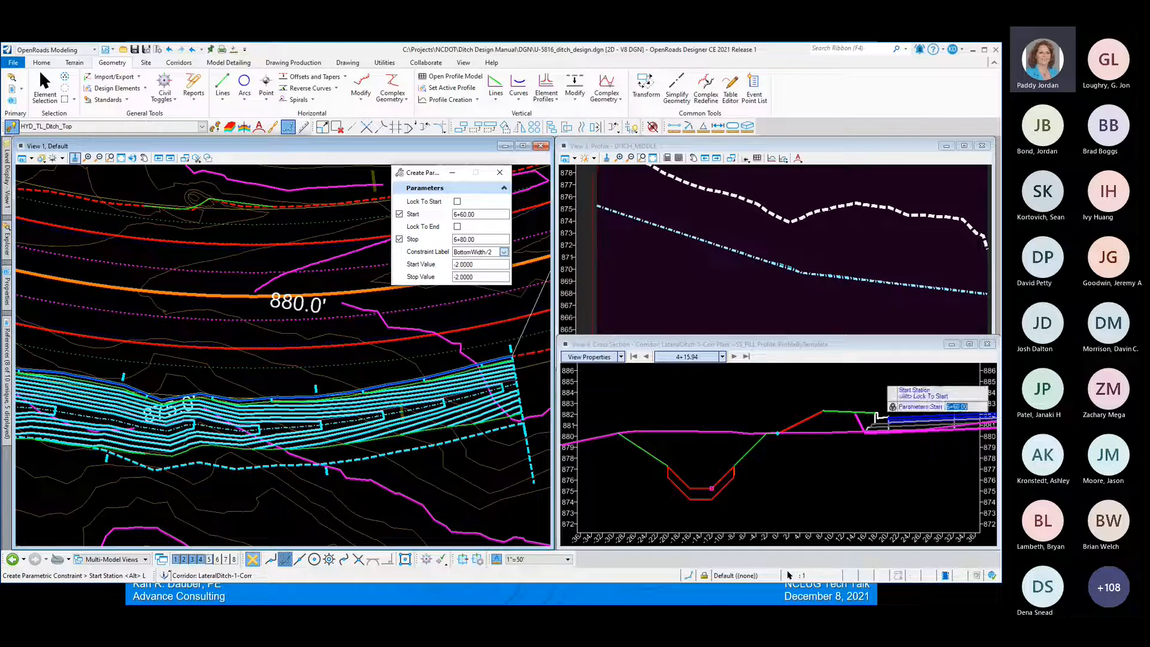